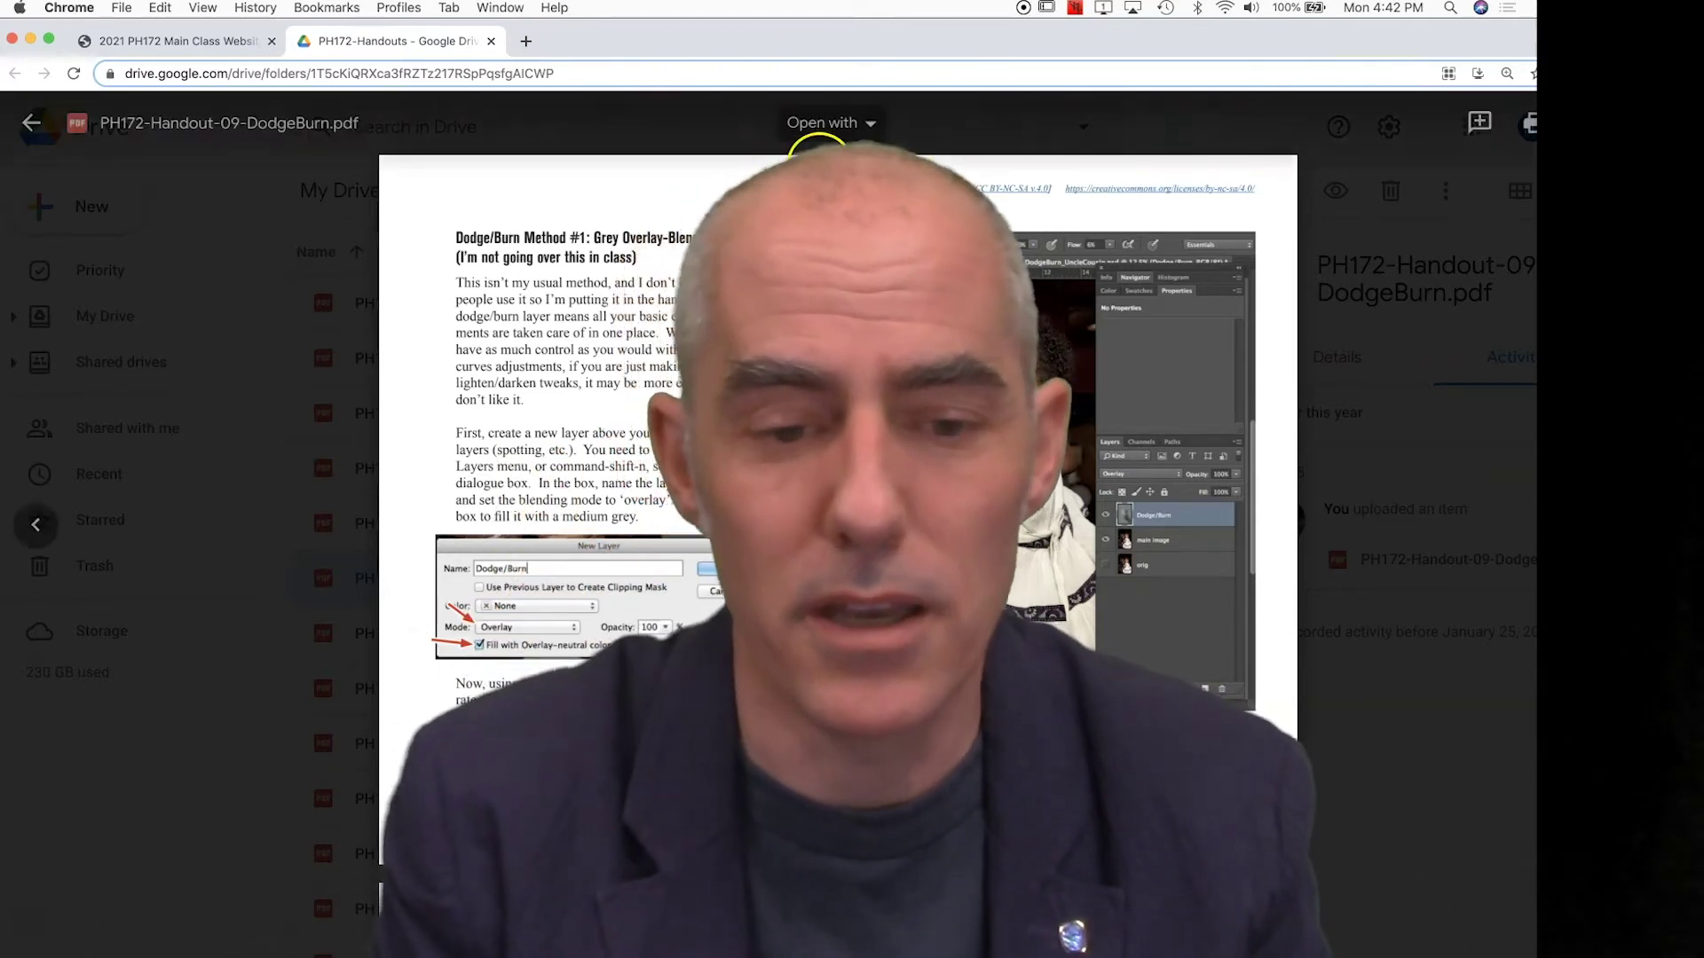
Close the dodge and burn handout, switch to the family portrait in Photoshop, and activate the Rectangular Marquee tool
left_click(491, 41)
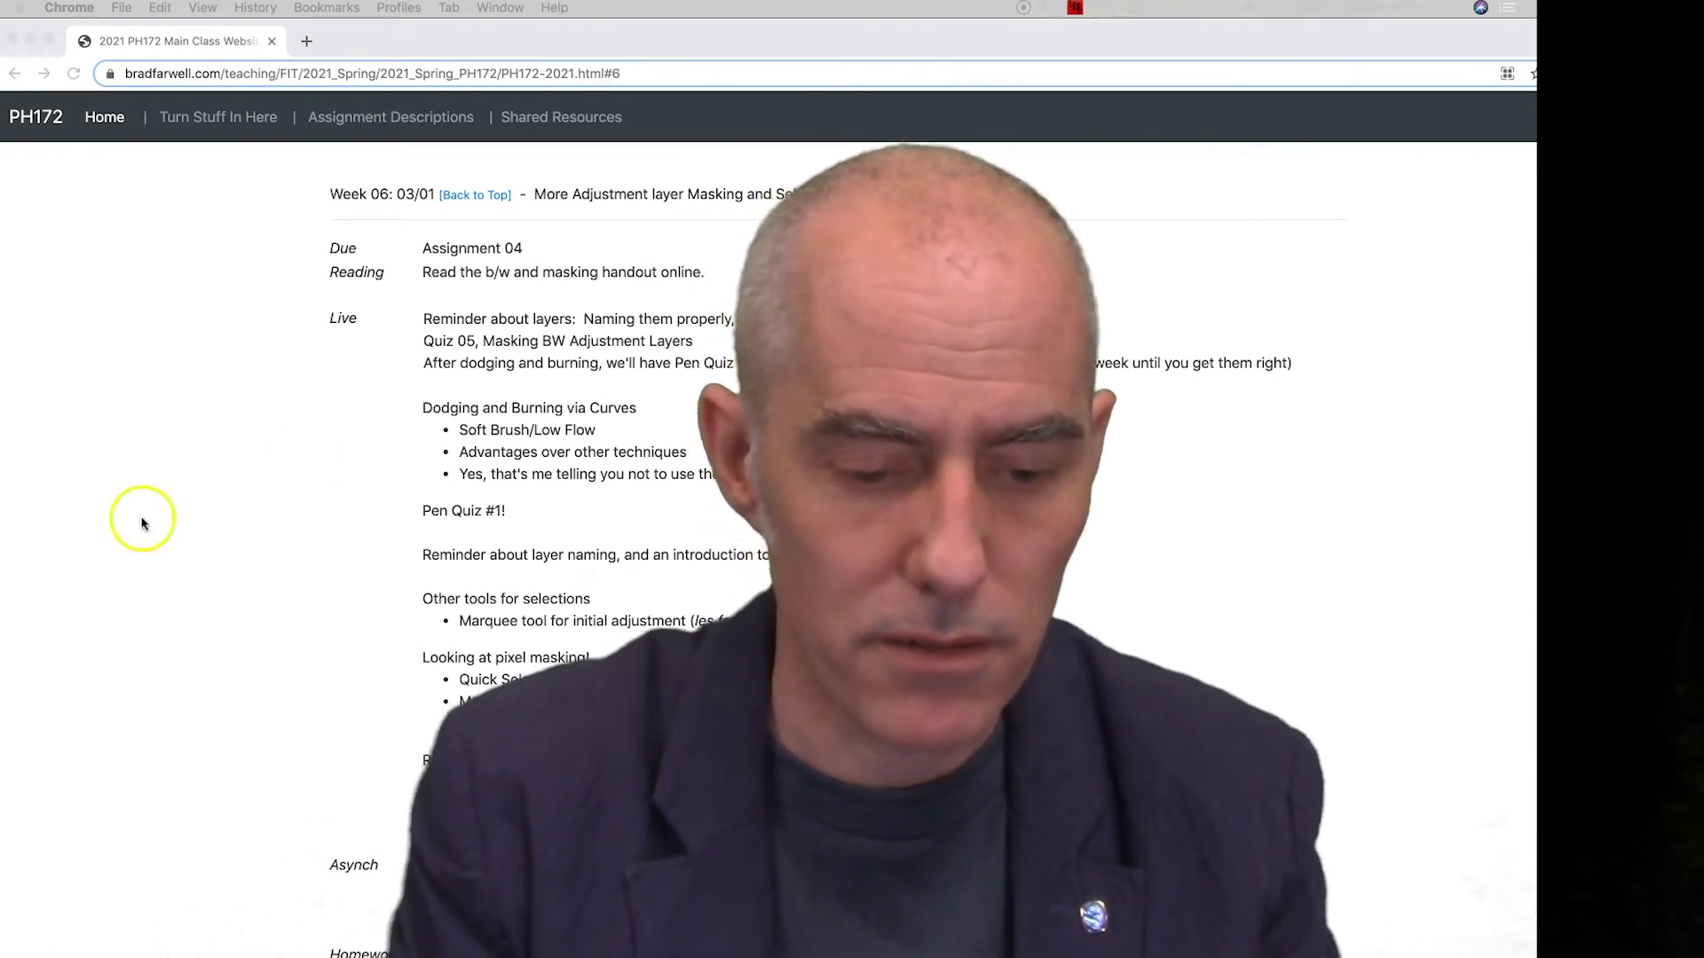
mouse_move(229, 948)
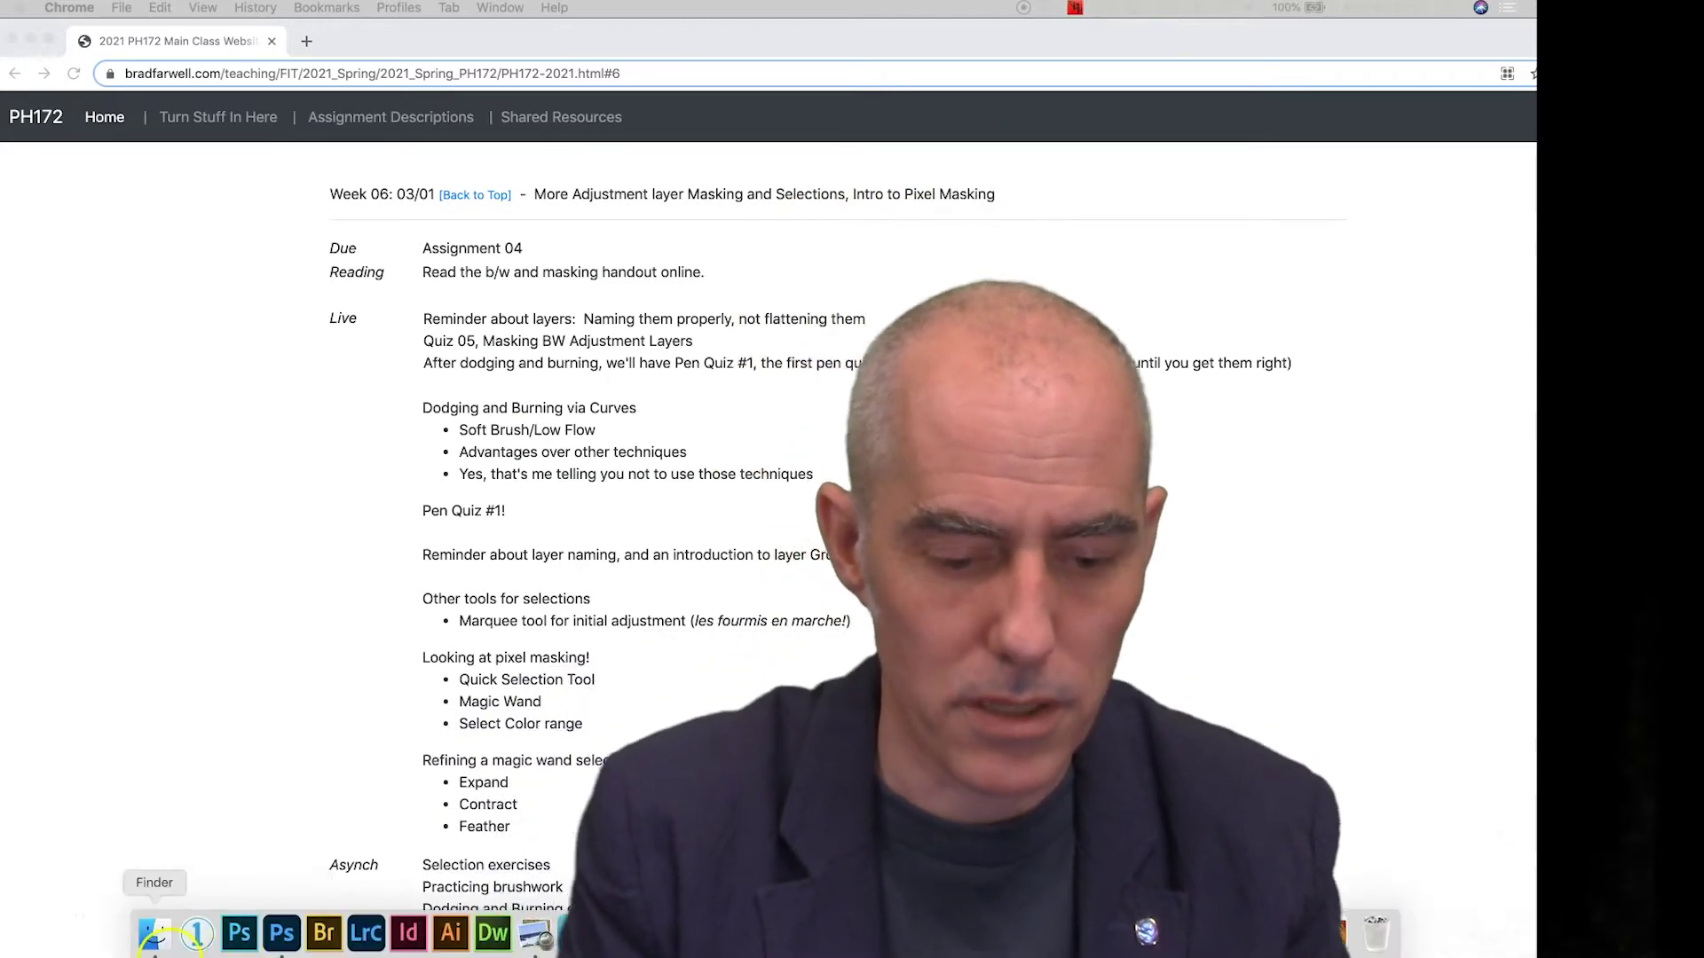
left_click(276, 941)
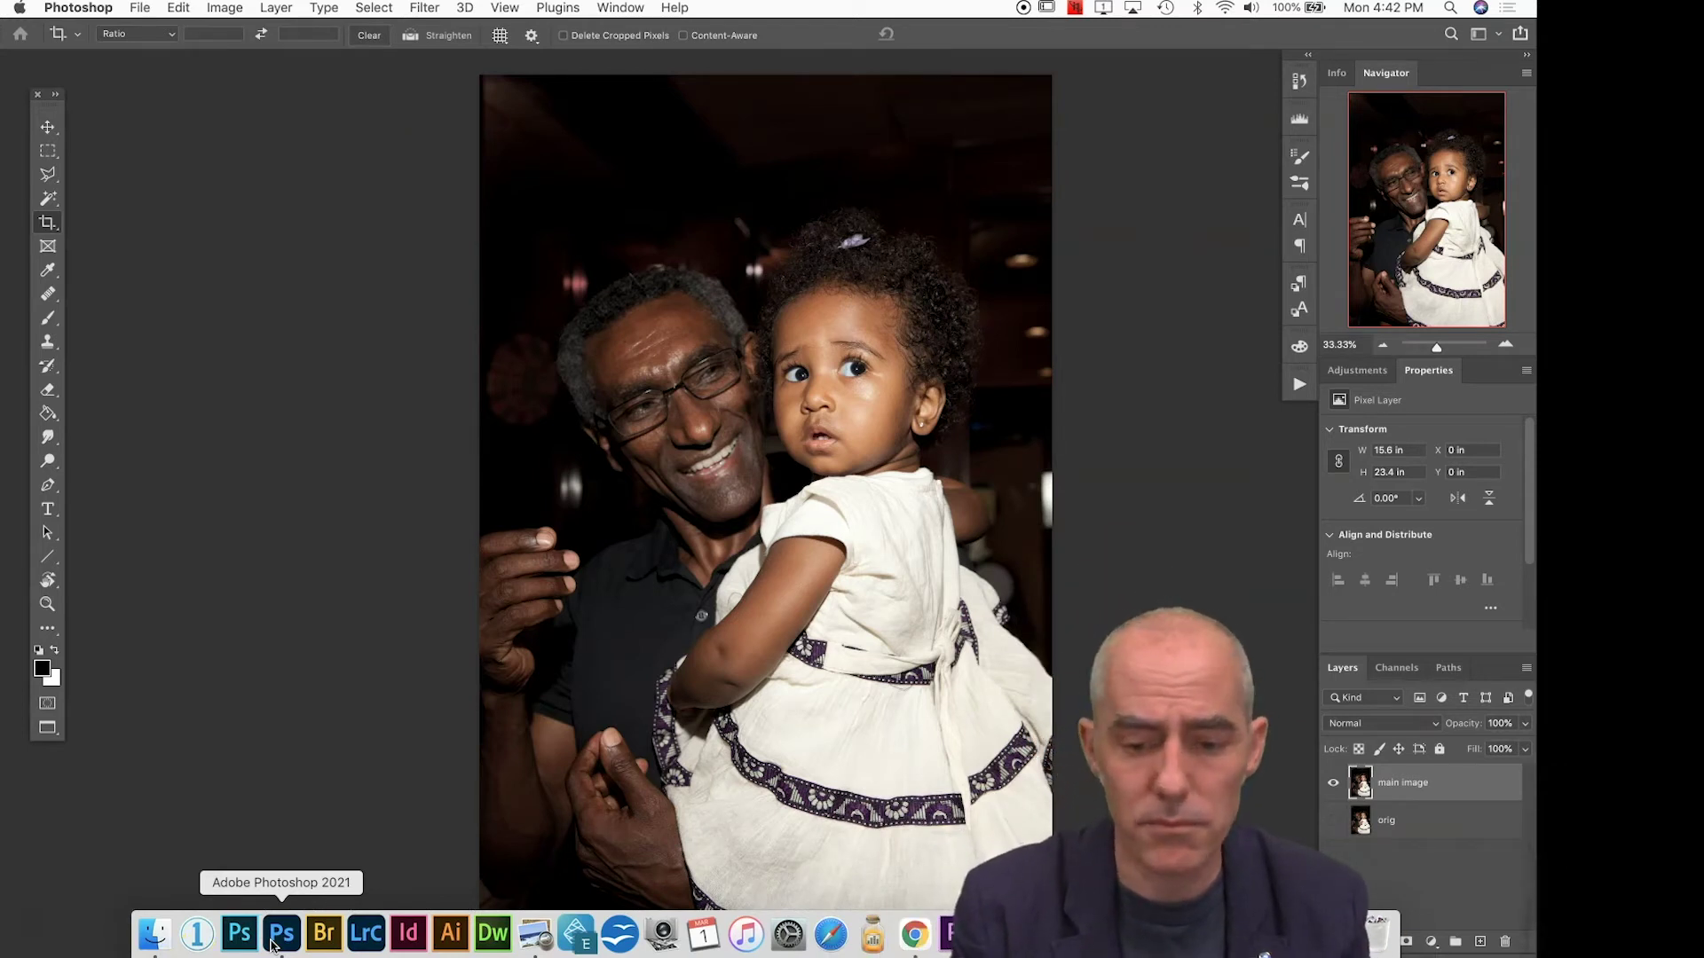
left_click(249, 693)
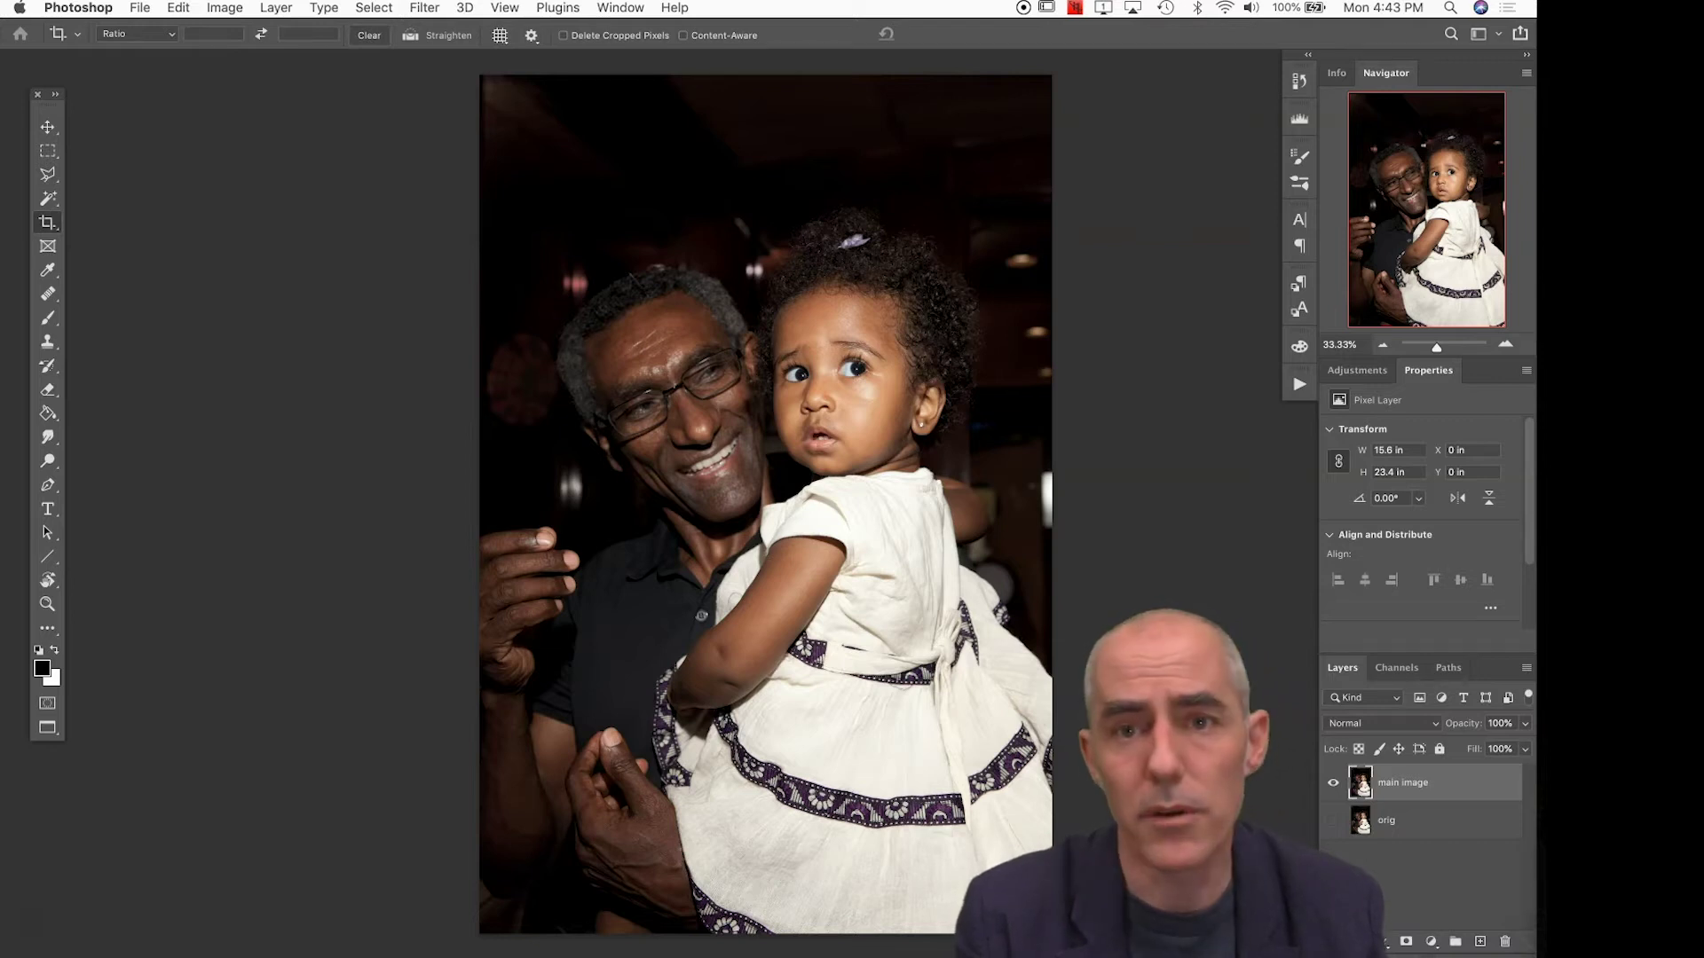
key("m")
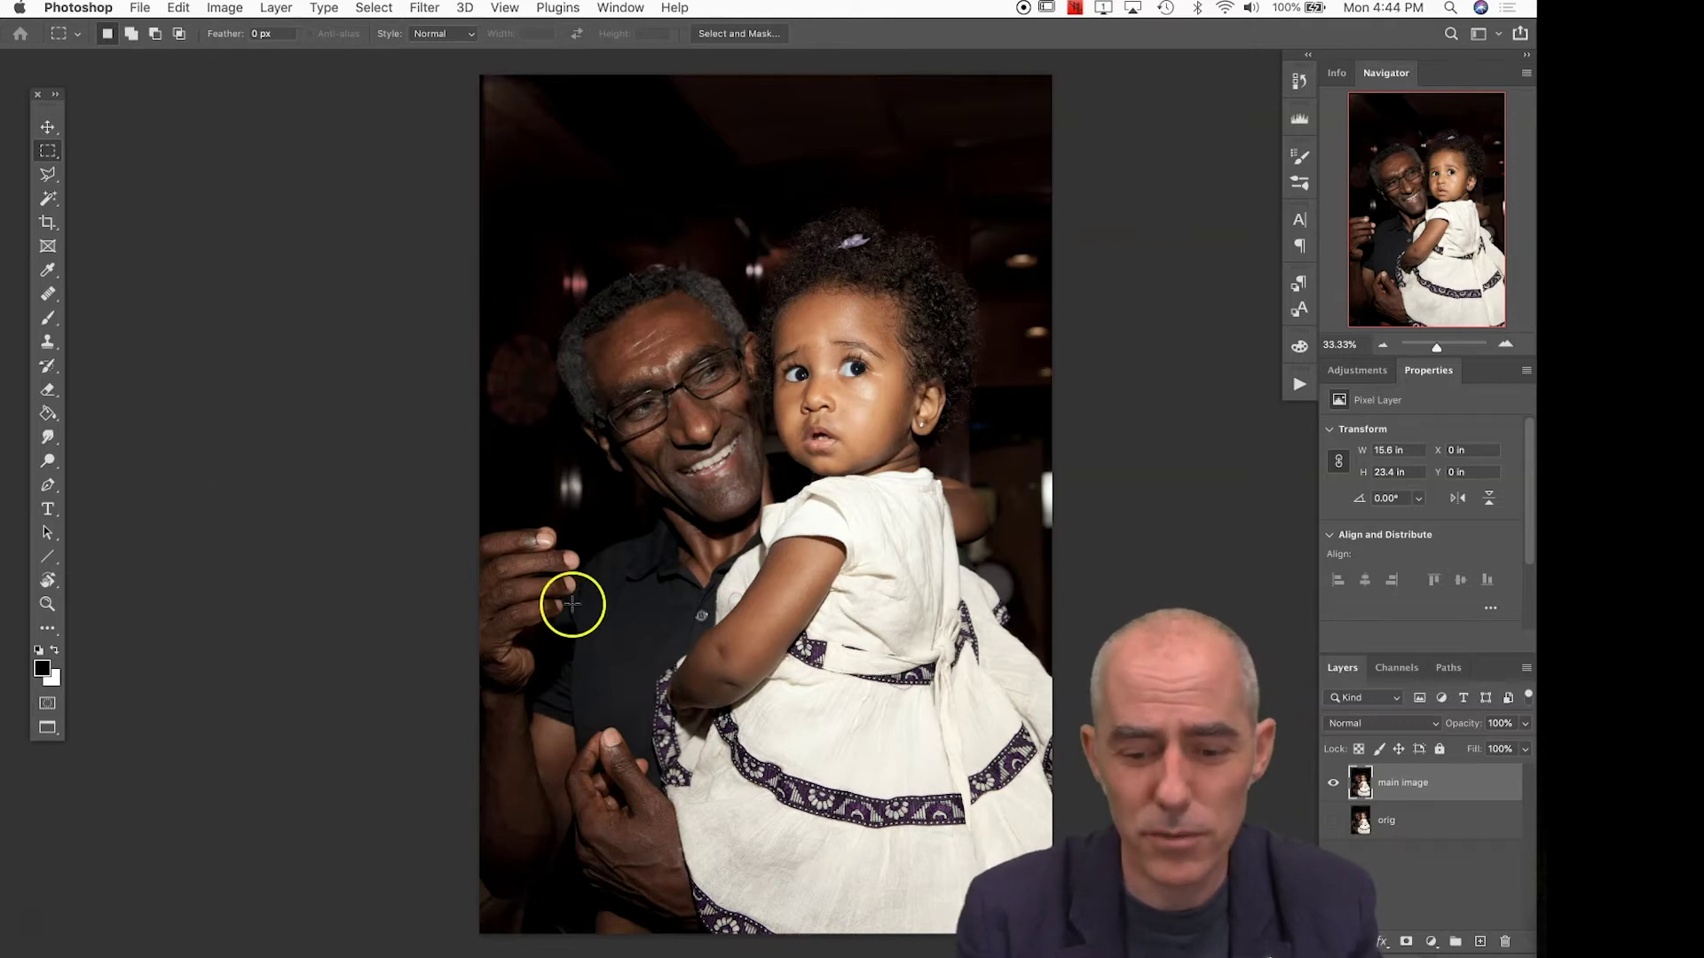
Try rectangular marquee selections over the girl's dress and the man's face, clearing each one
left_click_drag(996, 836, 1012, 841)
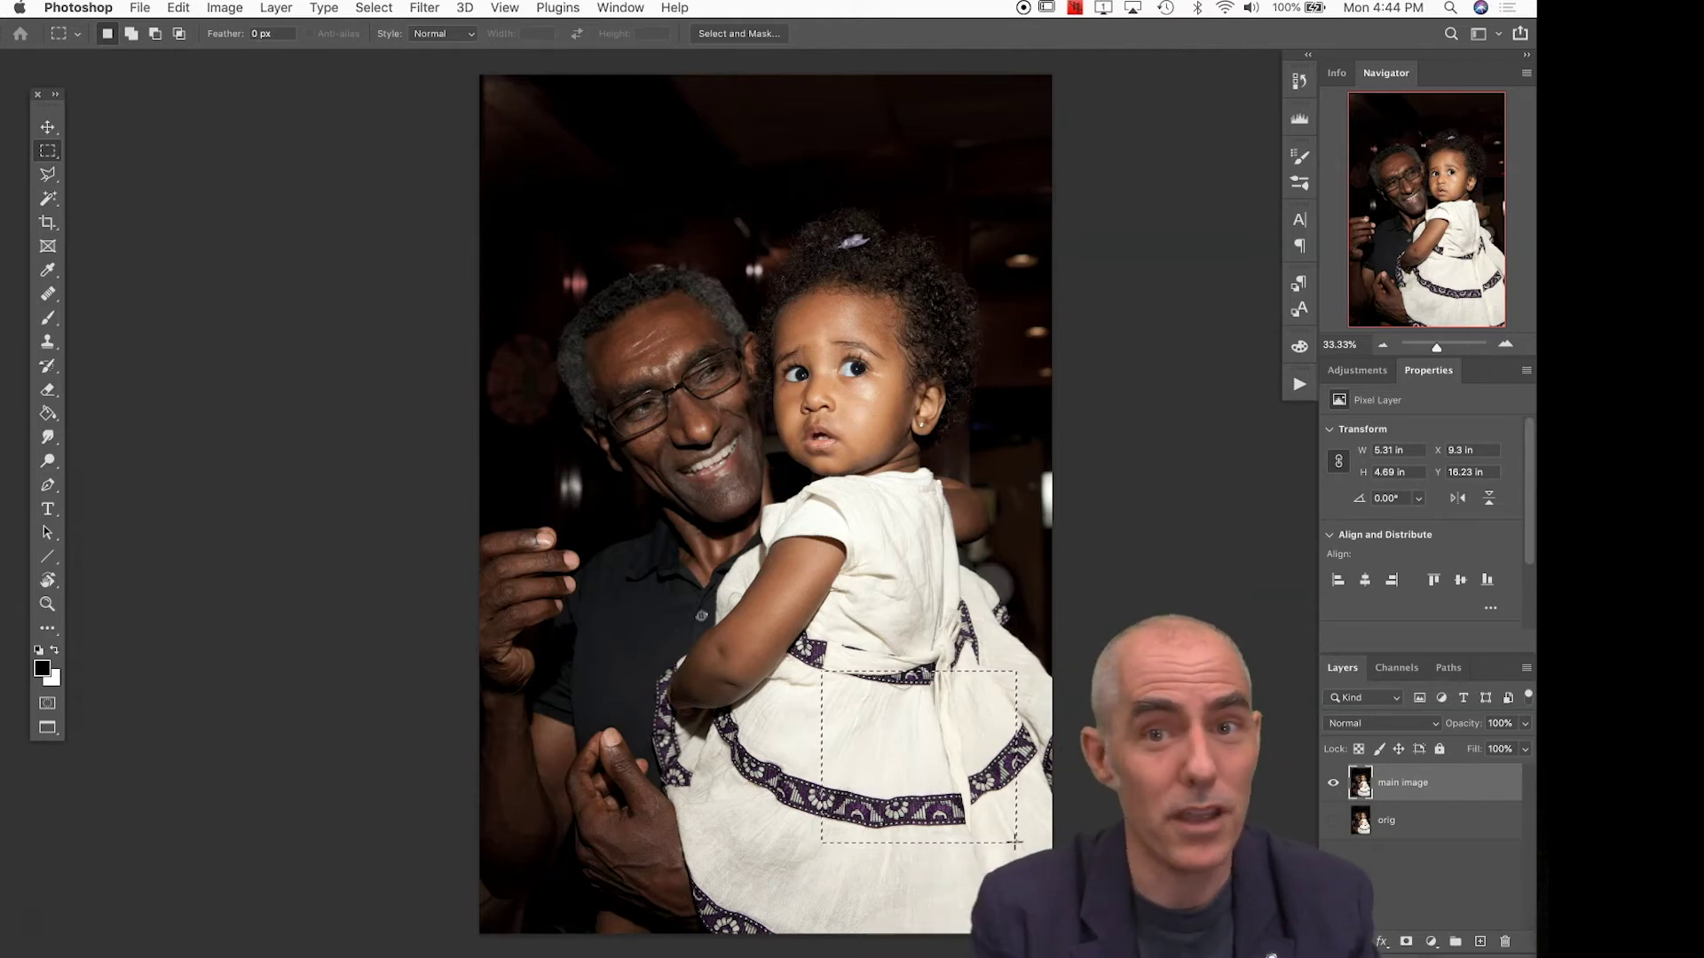
left_click(984, 781)
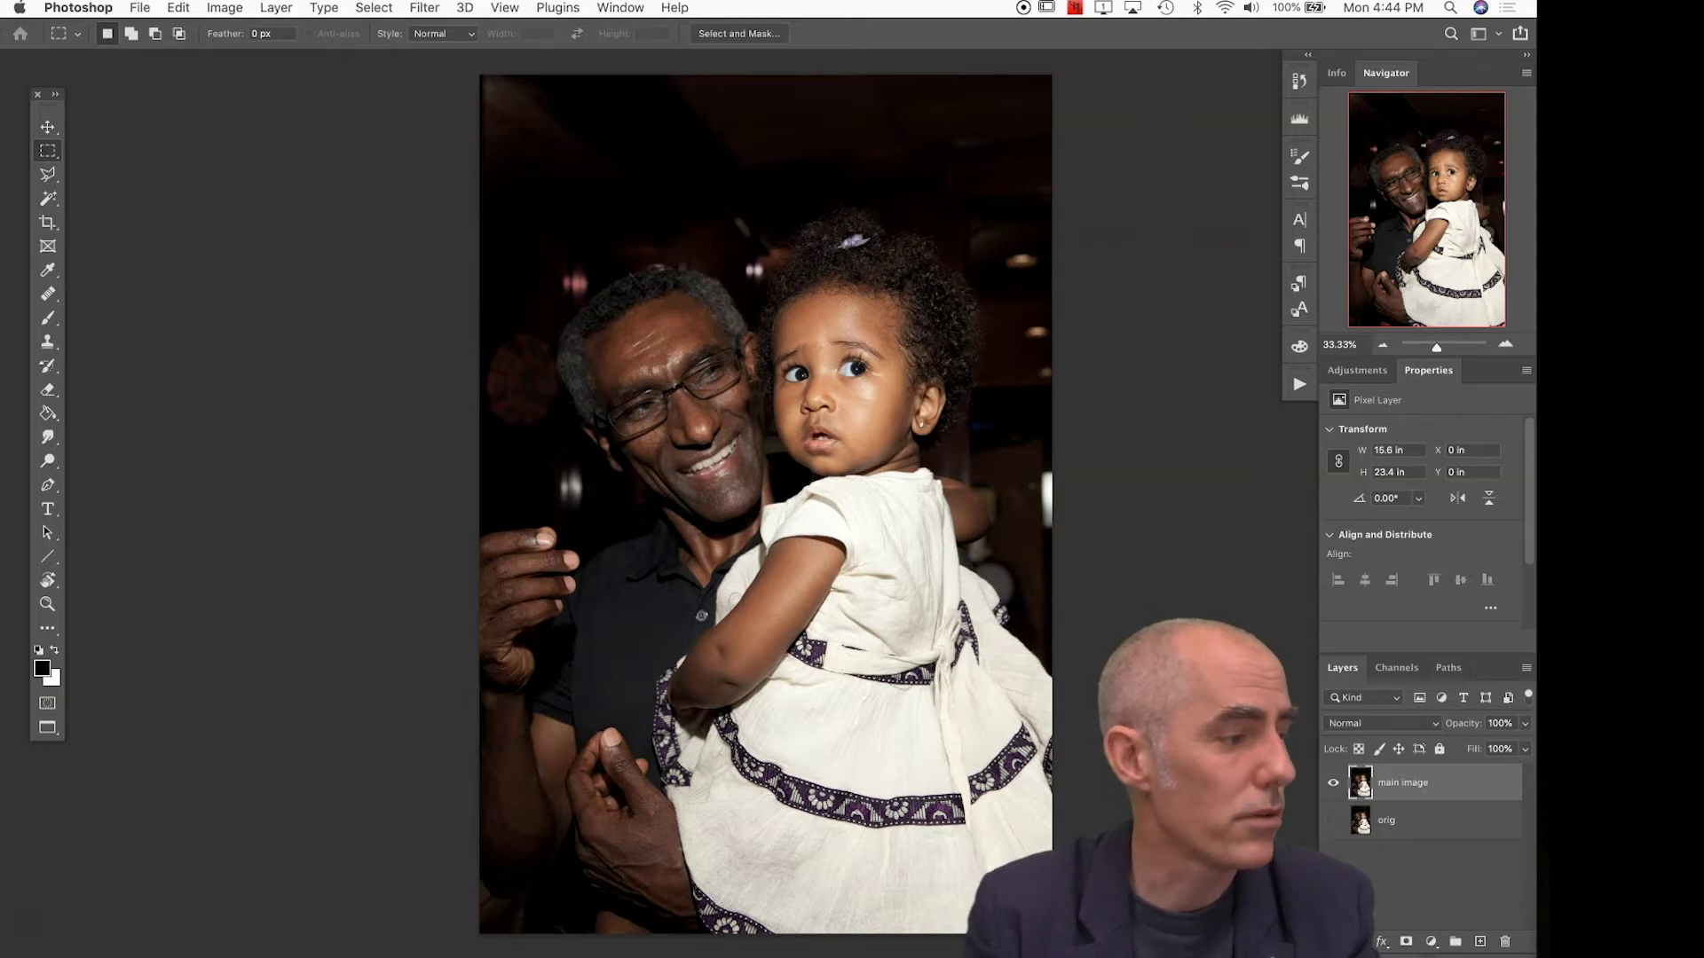
key("Tab")
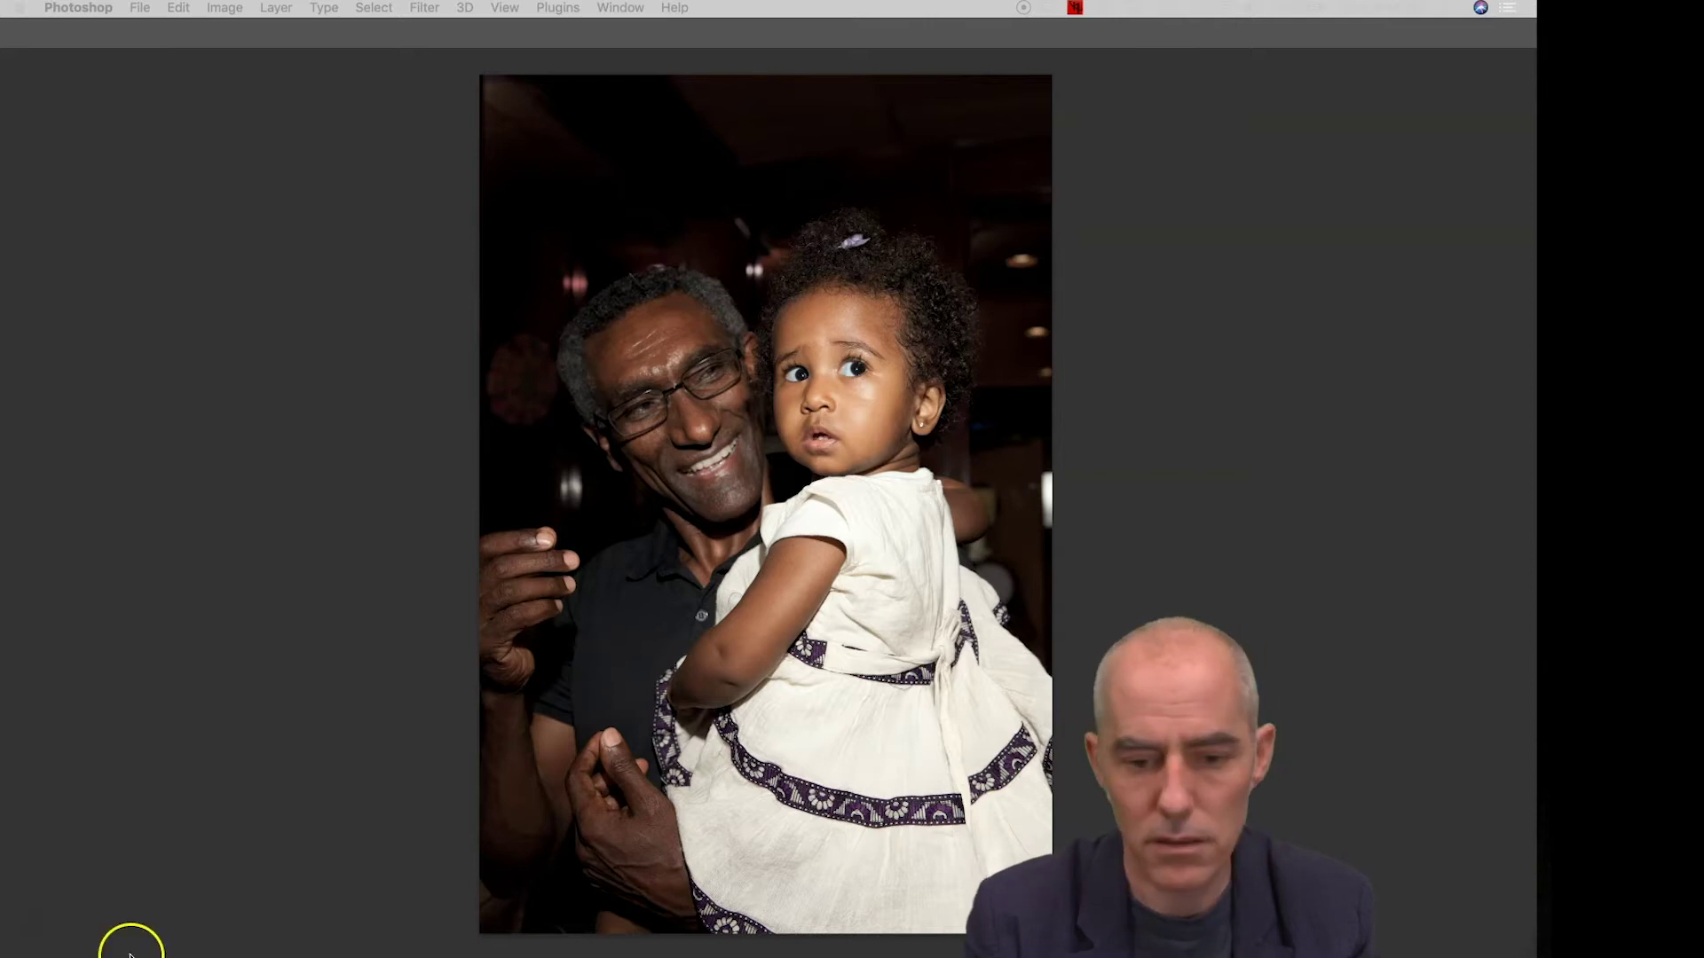
key("Tab")
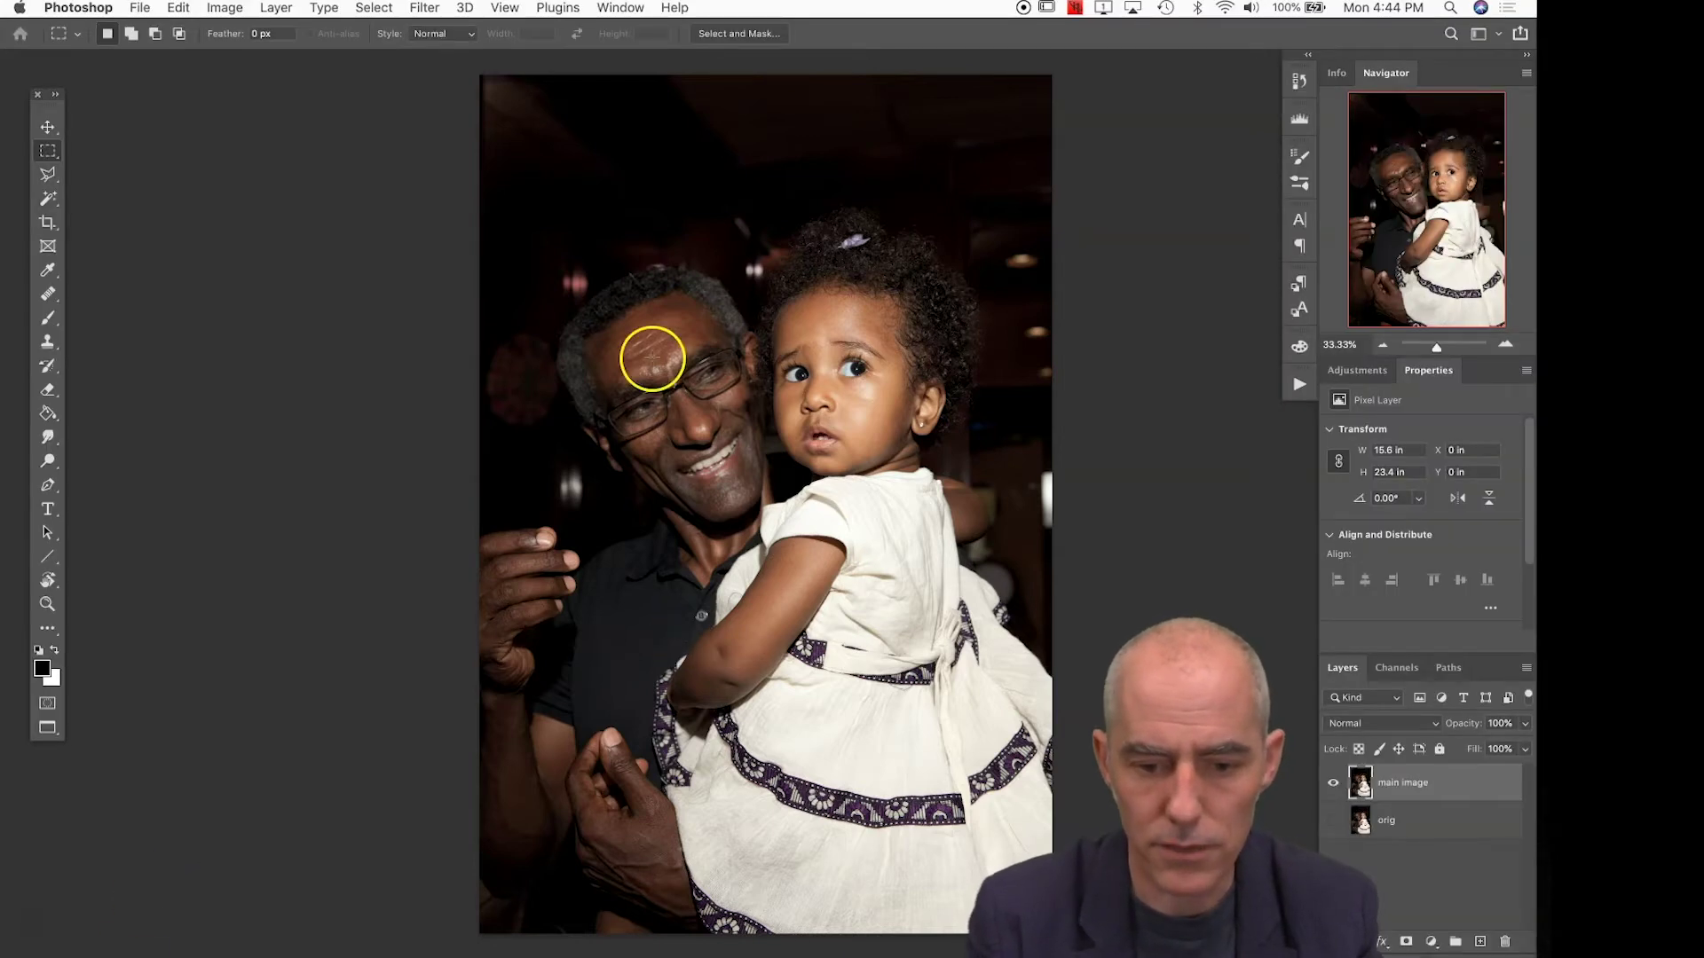
left_click_drag(615, 335, 758, 512)
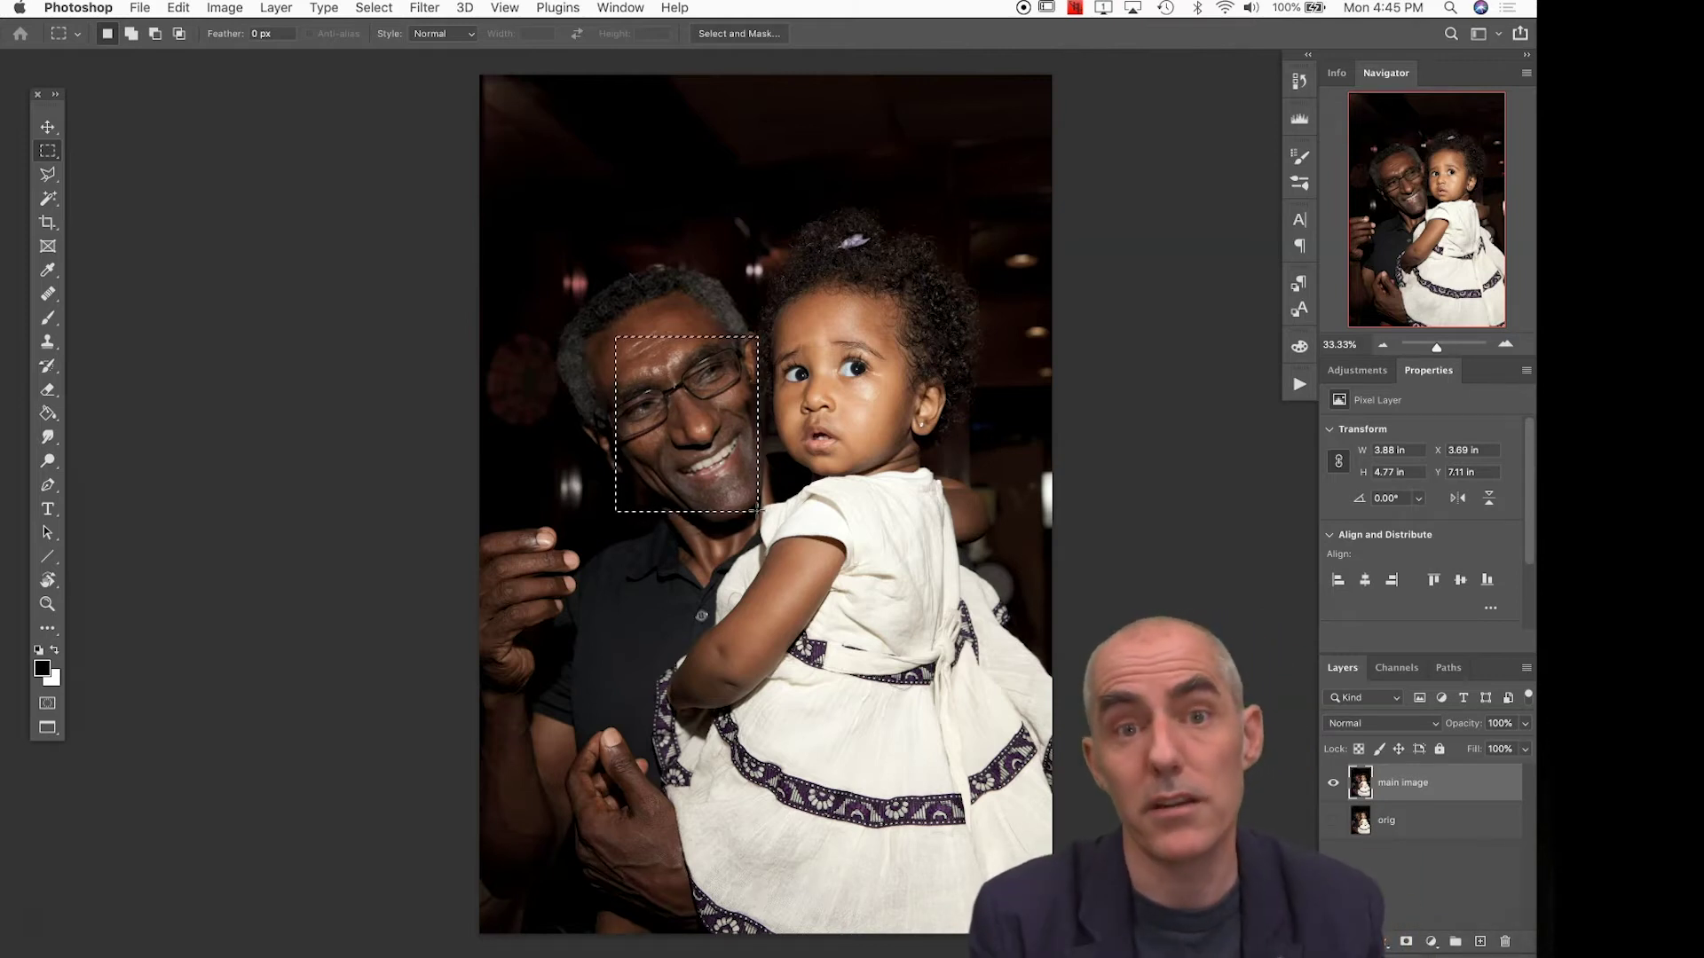
left_click(760, 519)
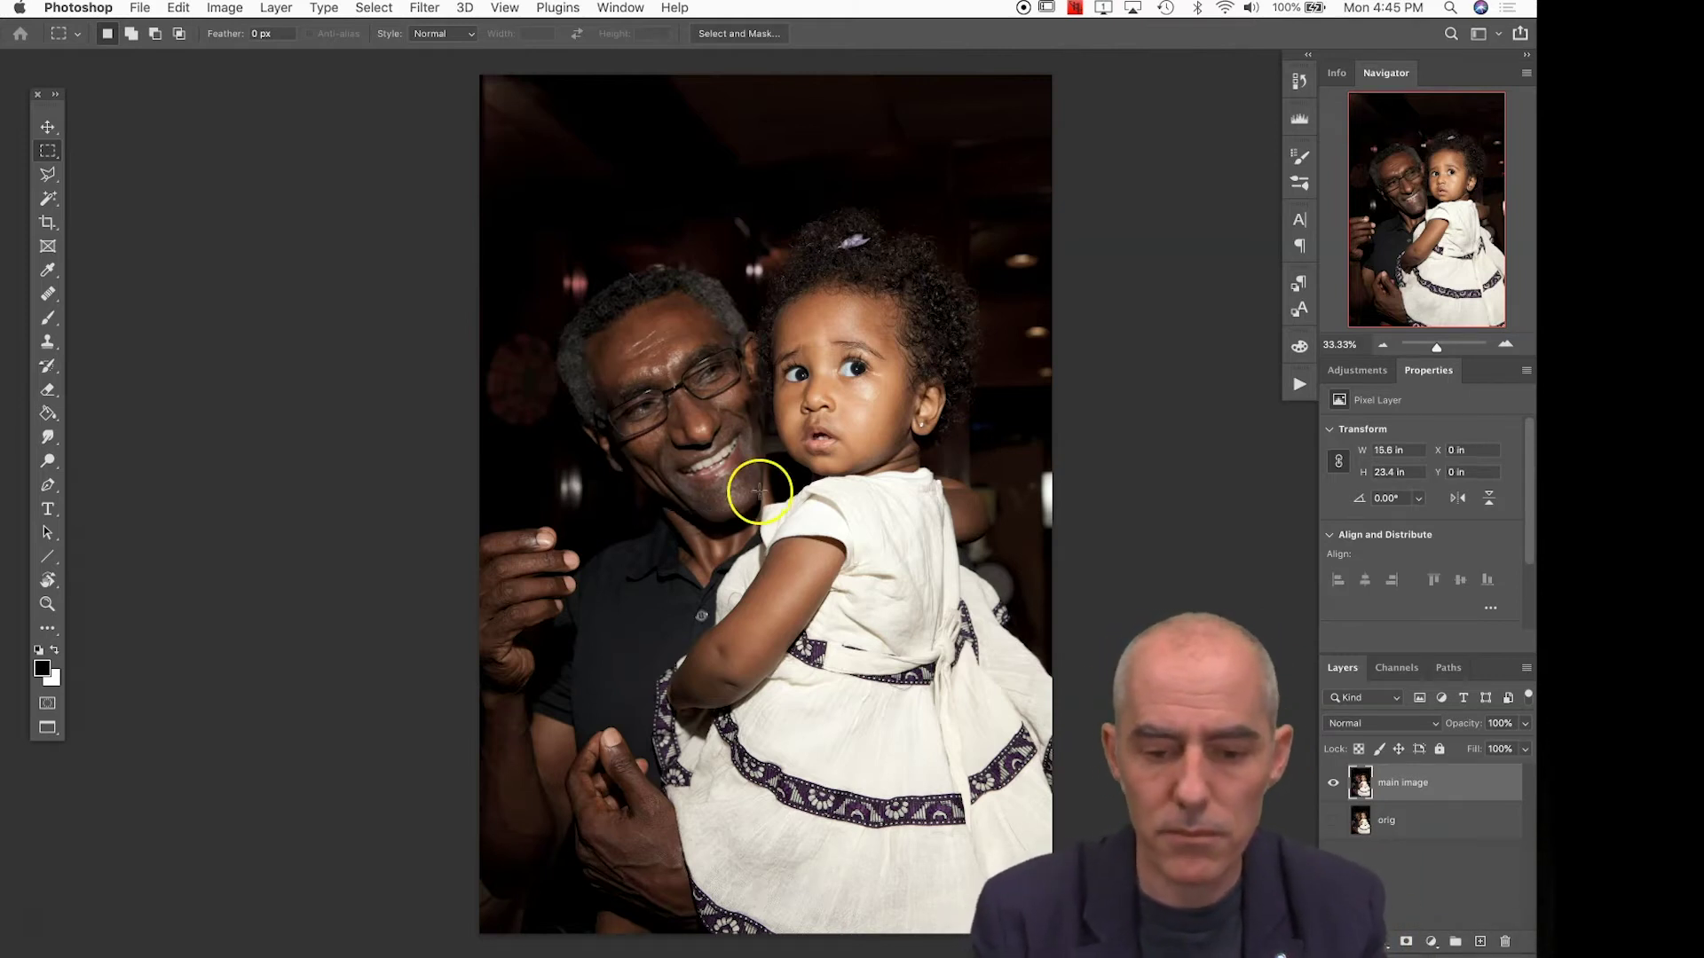
Try brightening the whole portrait with an unmasked Curves adjustment layer, and discard that layer
left_click(1431, 941)
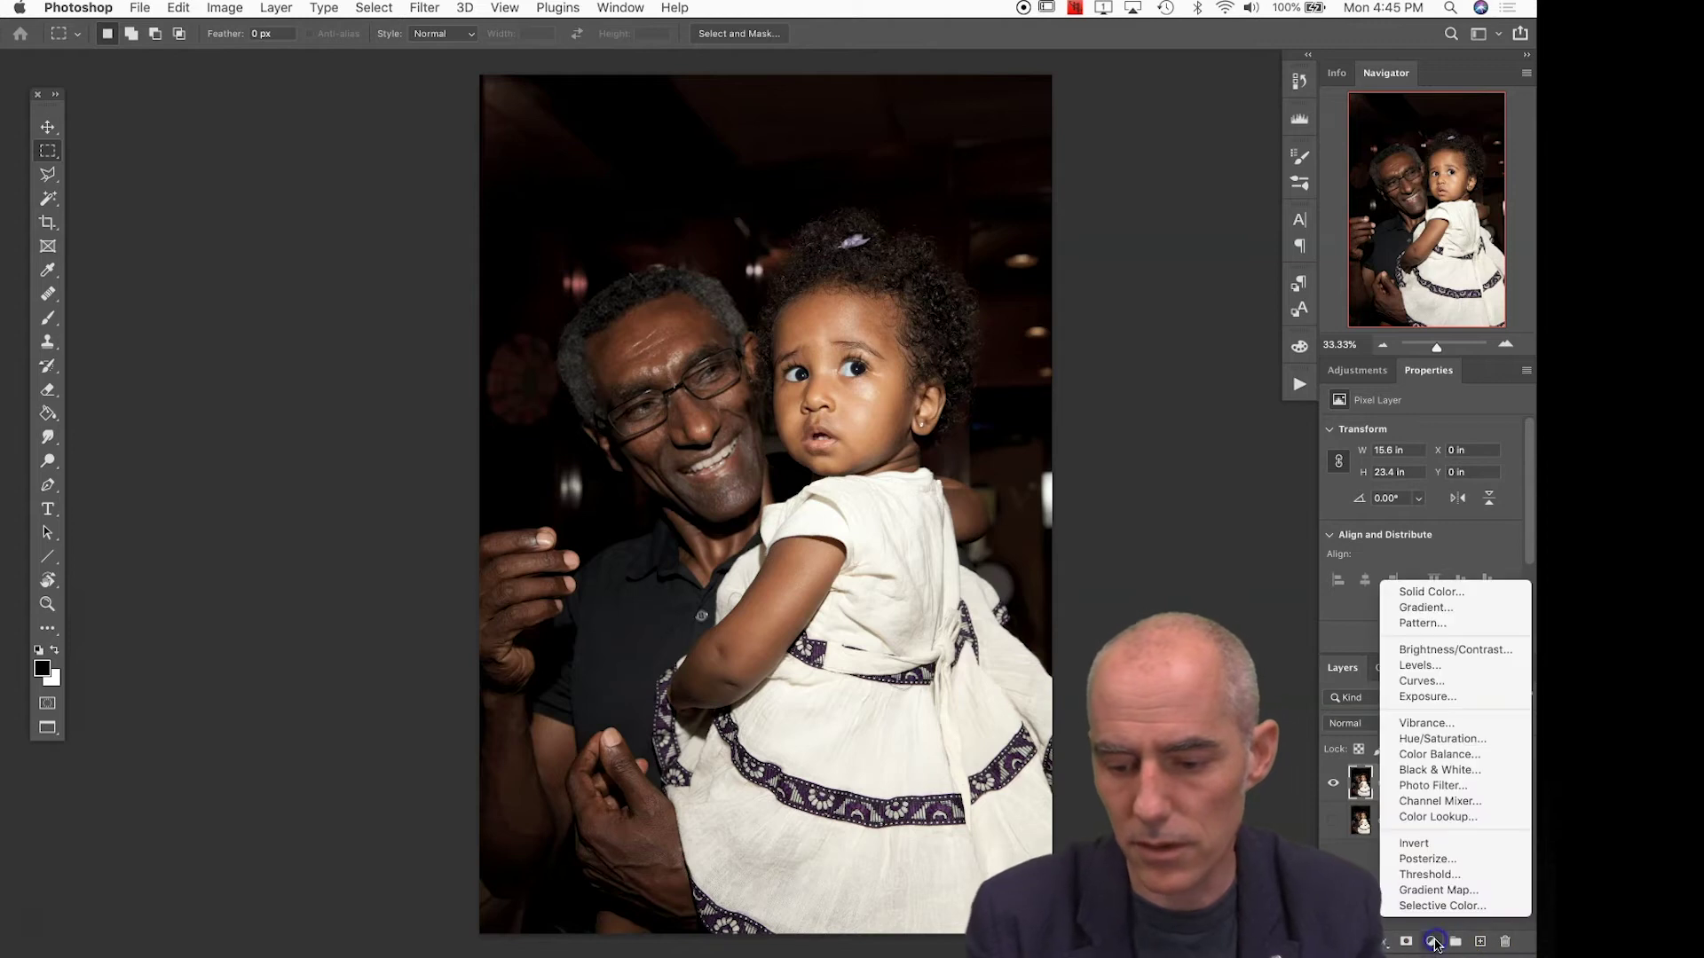
left_click(1440, 682)
mouse_move(1439, 547)
left_mouse_down()
mouse_move(1429, 566)
mouse_move(1431, 524)
left_mouse_up()
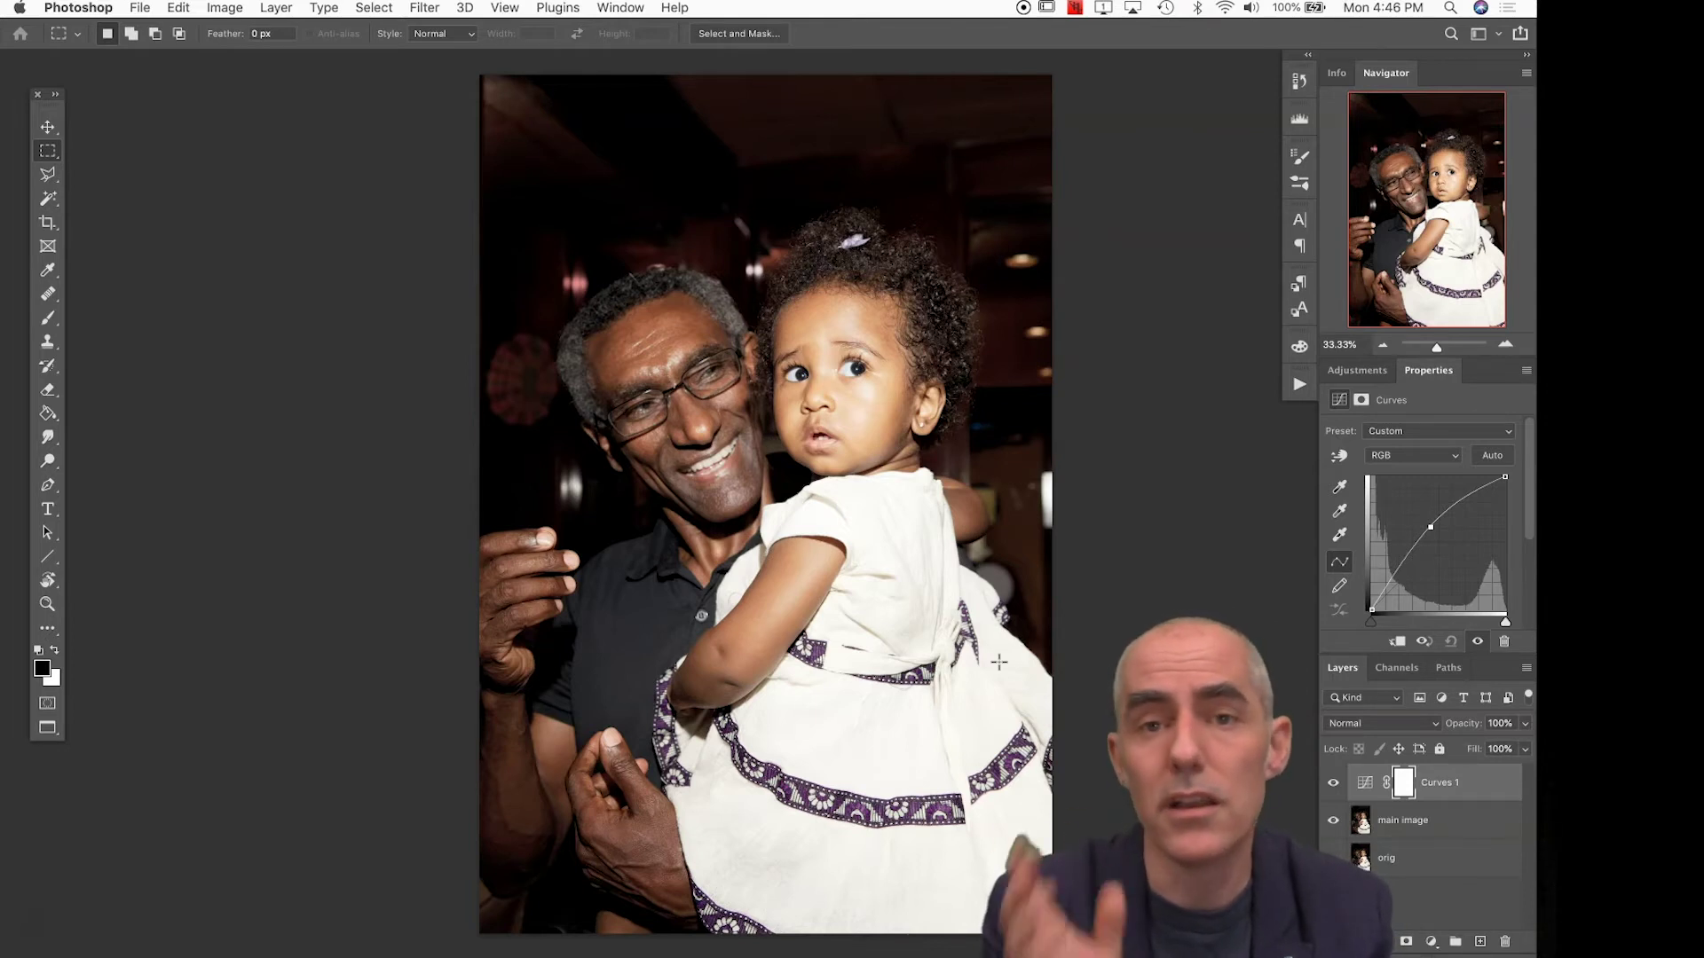
key("super+z")
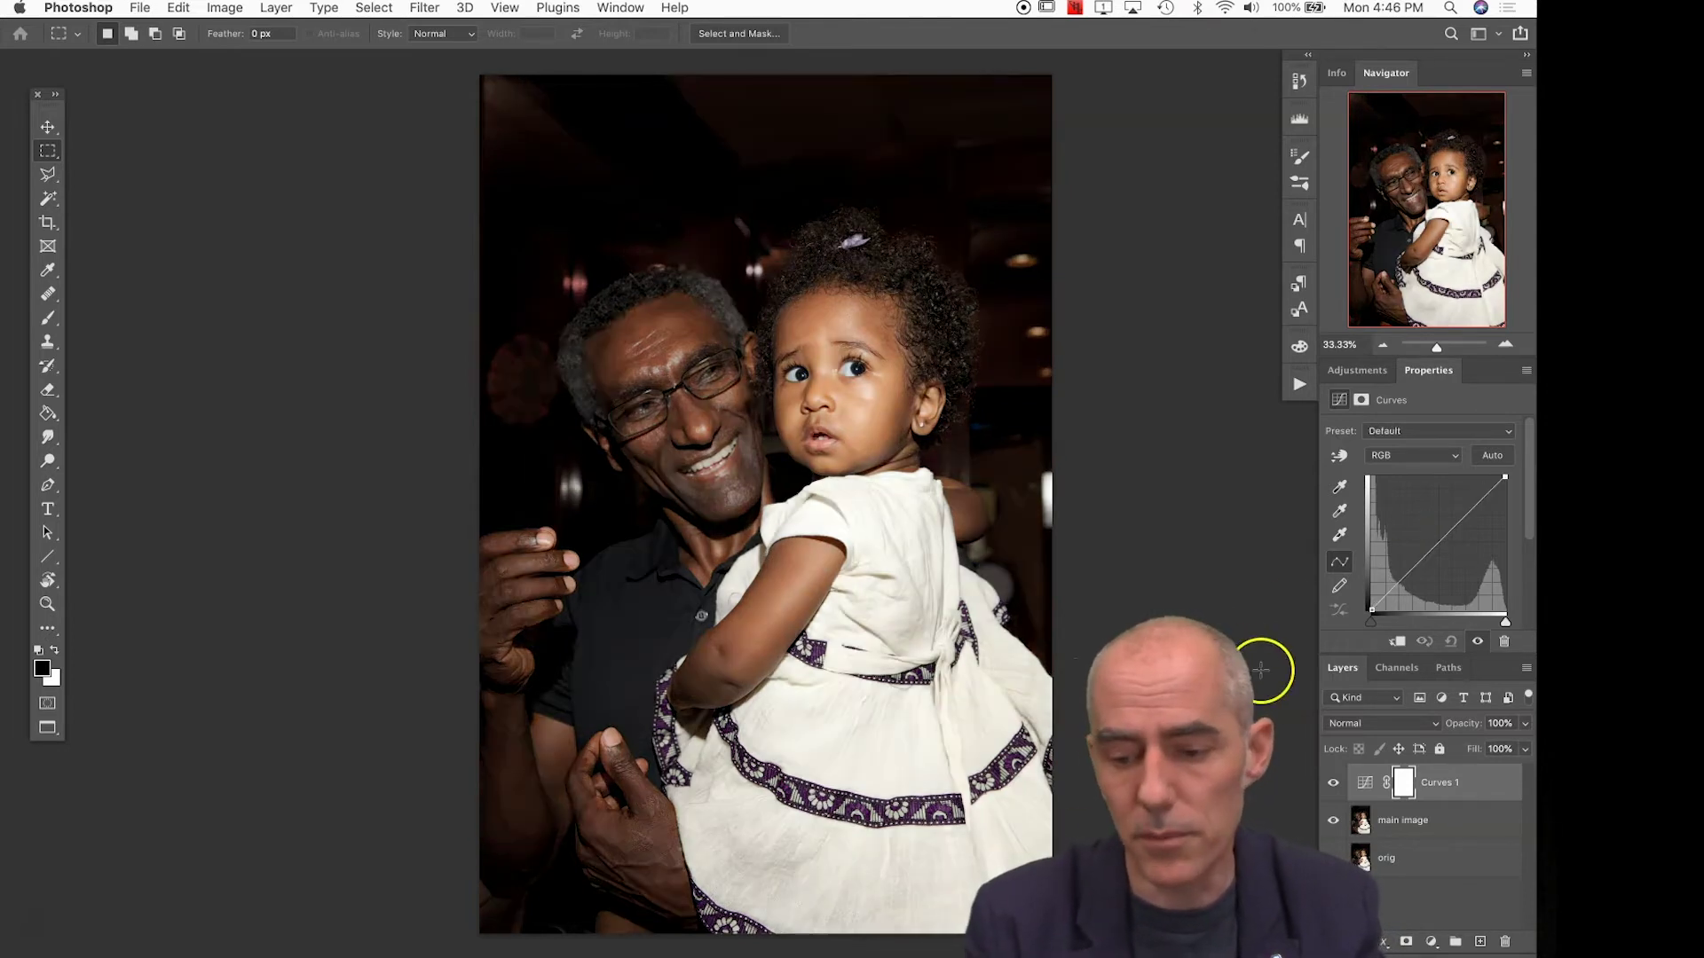
left_click_drag(1433, 790, 1501, 942)
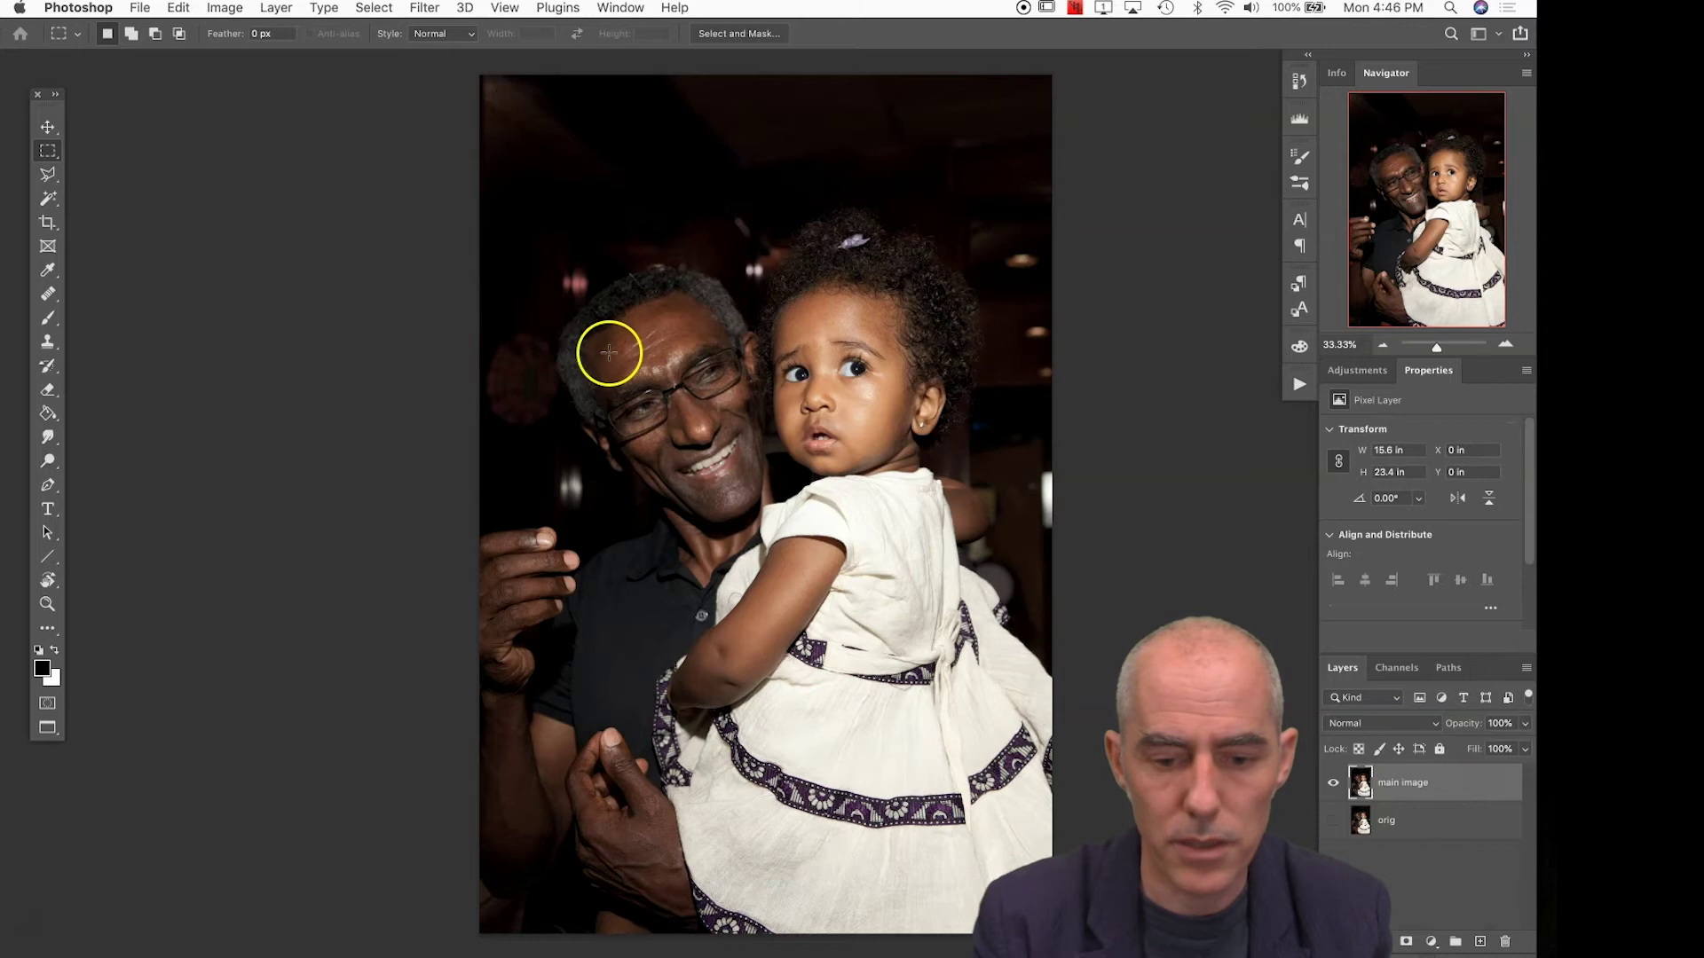
Select the man's face with a rectangle about 3.6 by 3.74 in and brighten it slightly with a masked Curves adjustment layer
left_click_drag(612, 353, 743, 489)
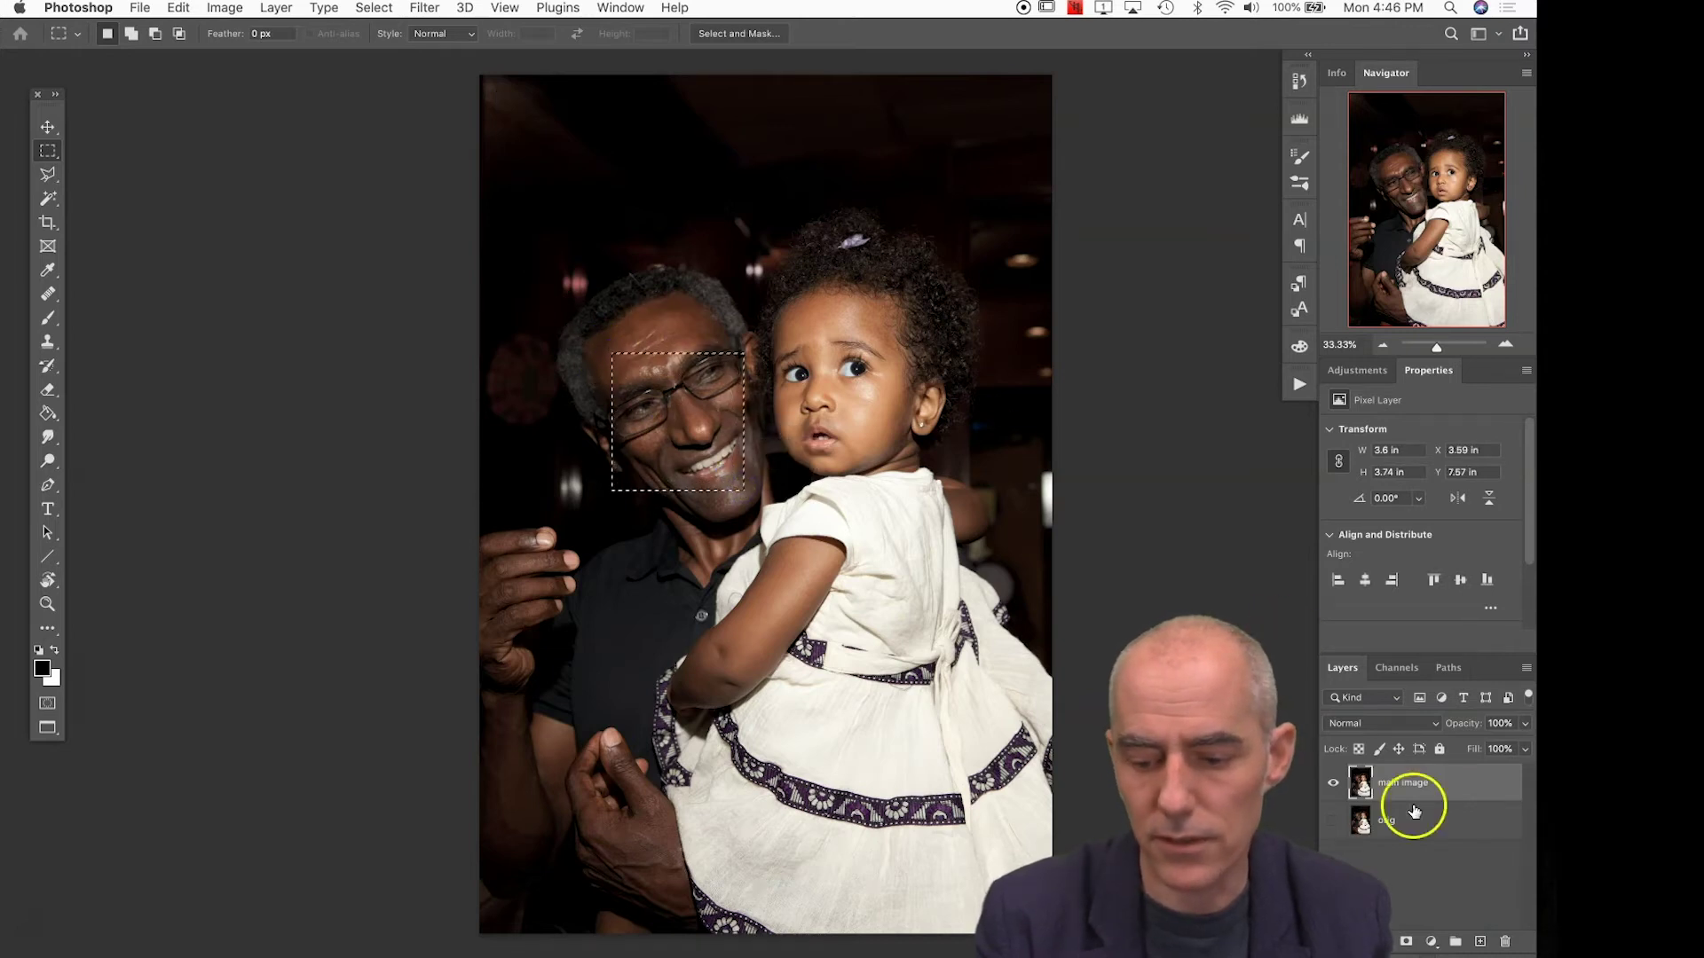
left_click(1432, 942)
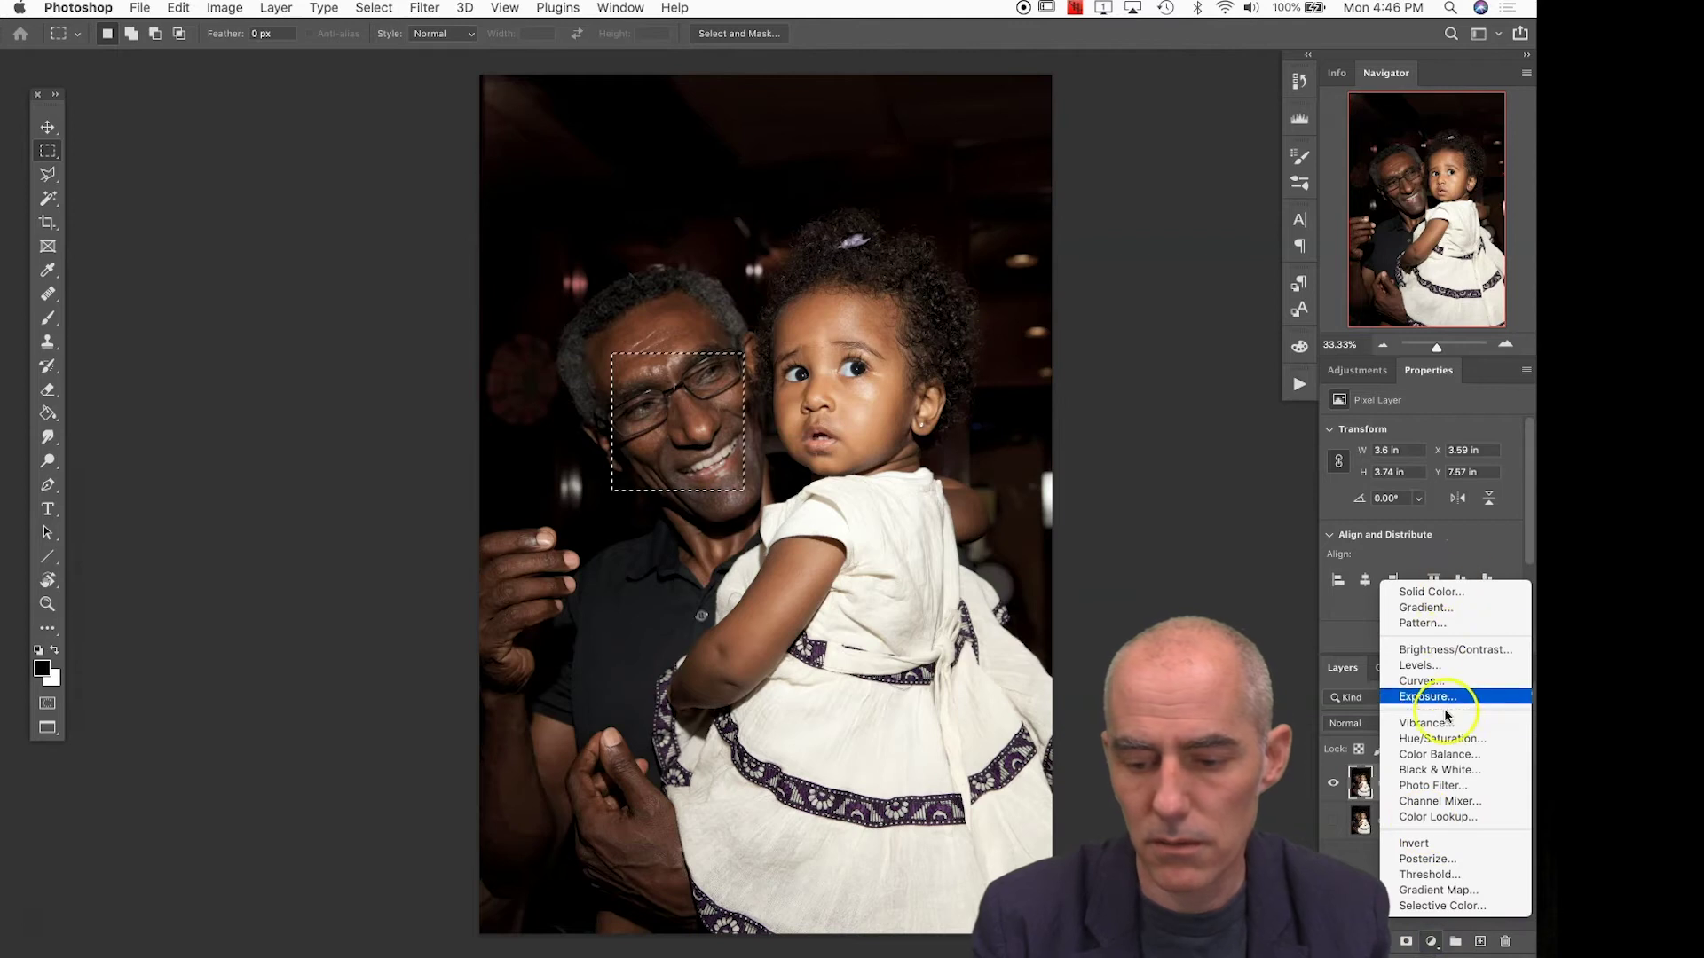
left_click(1440, 682)
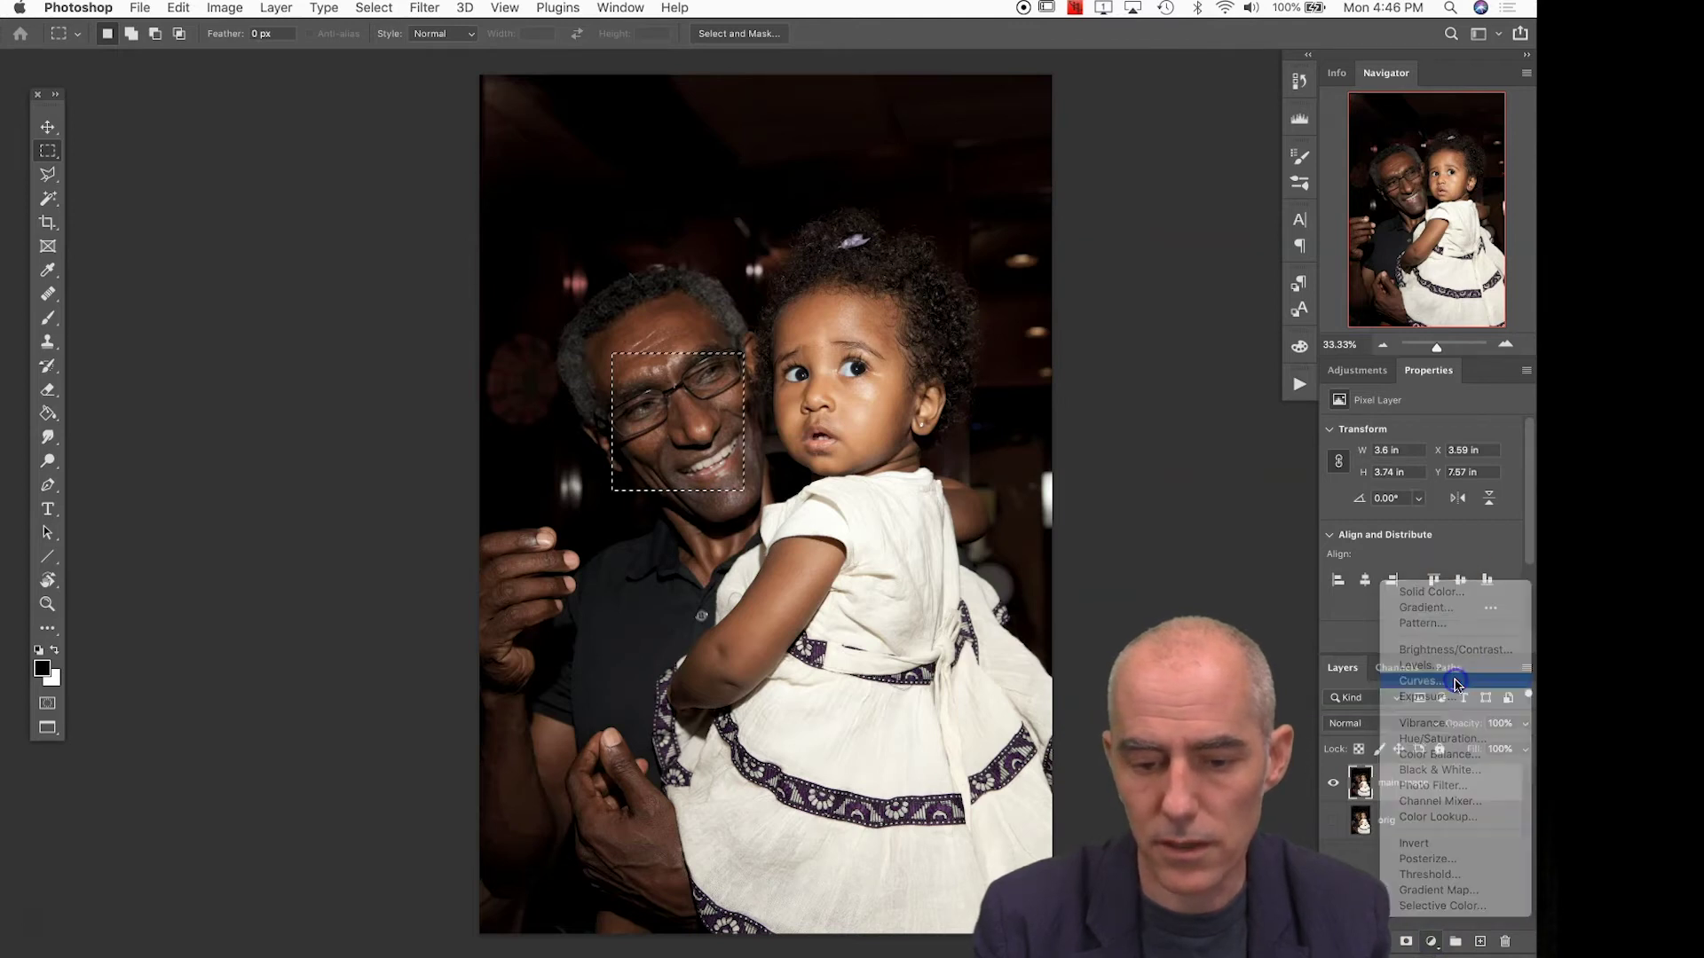
left_click(1431, 548)
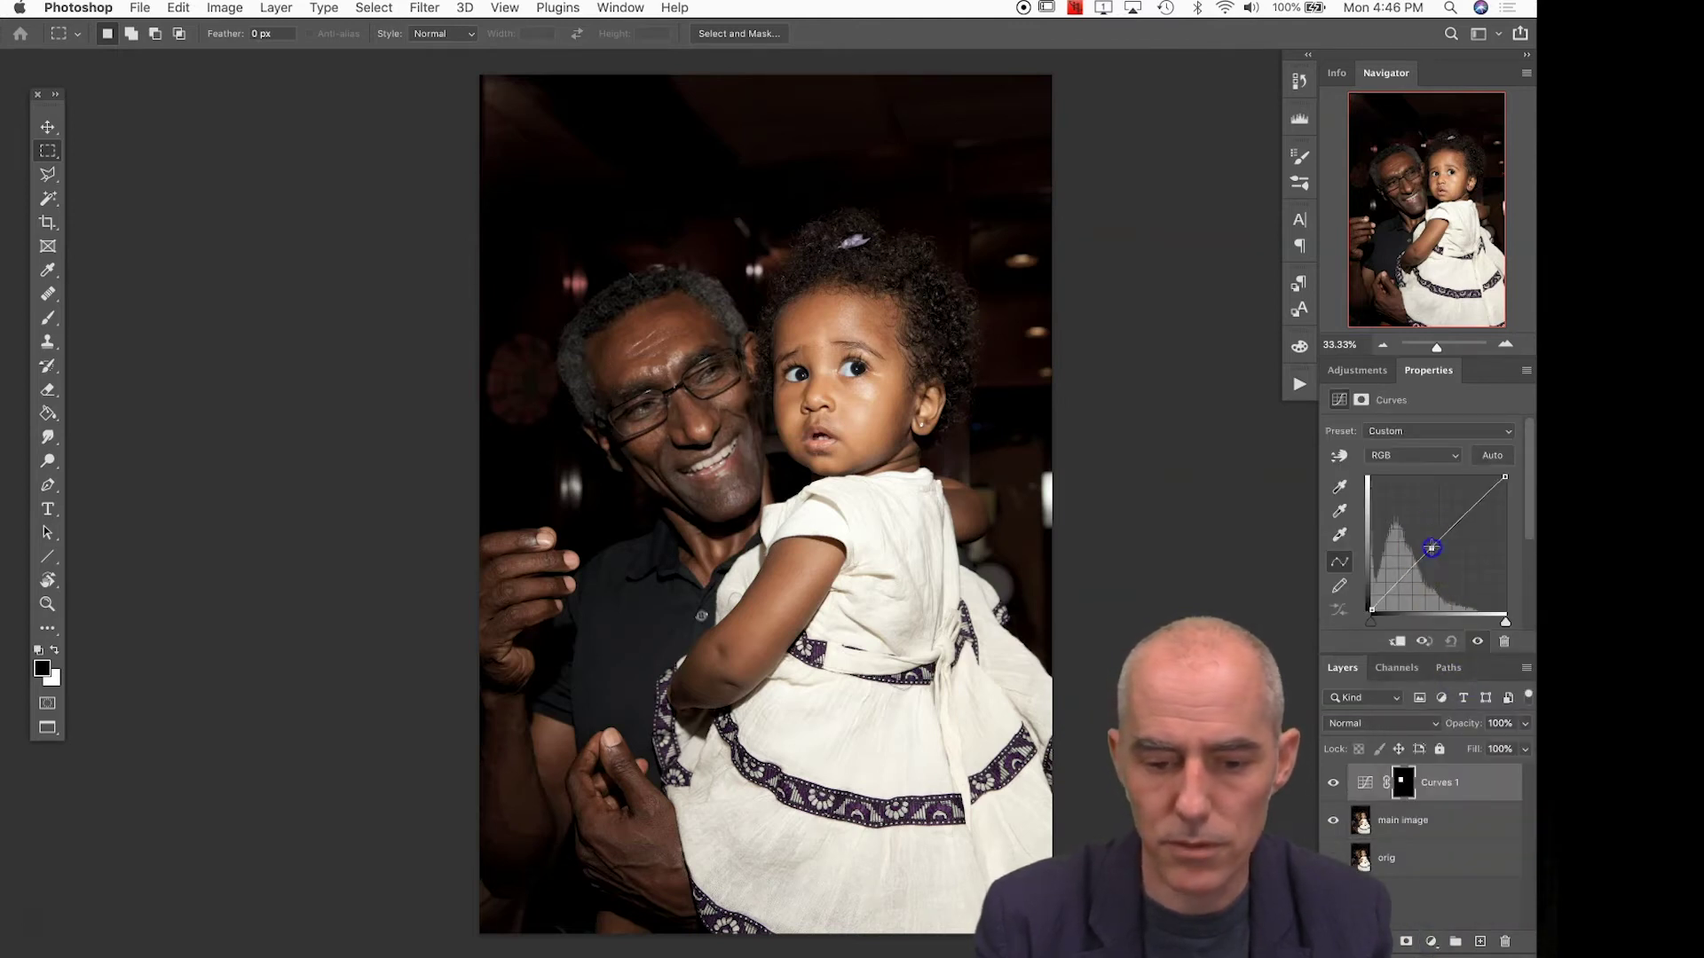
left_click_drag(1431, 547, 1428, 538)
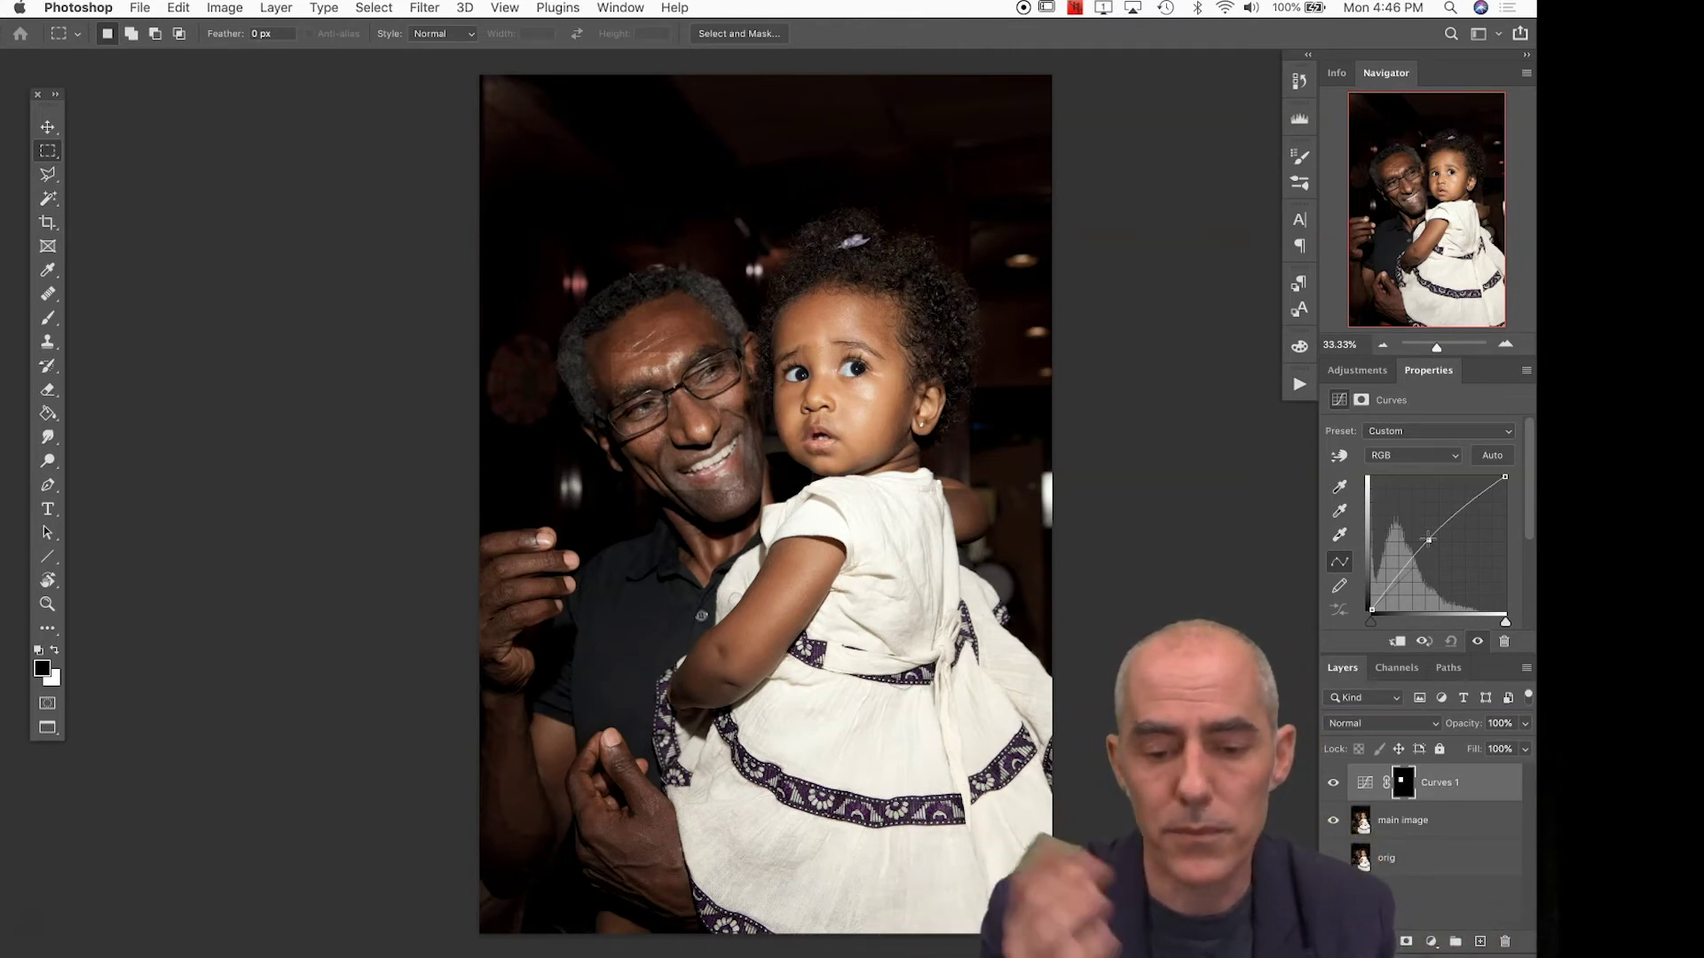
left_click(1497, 549)
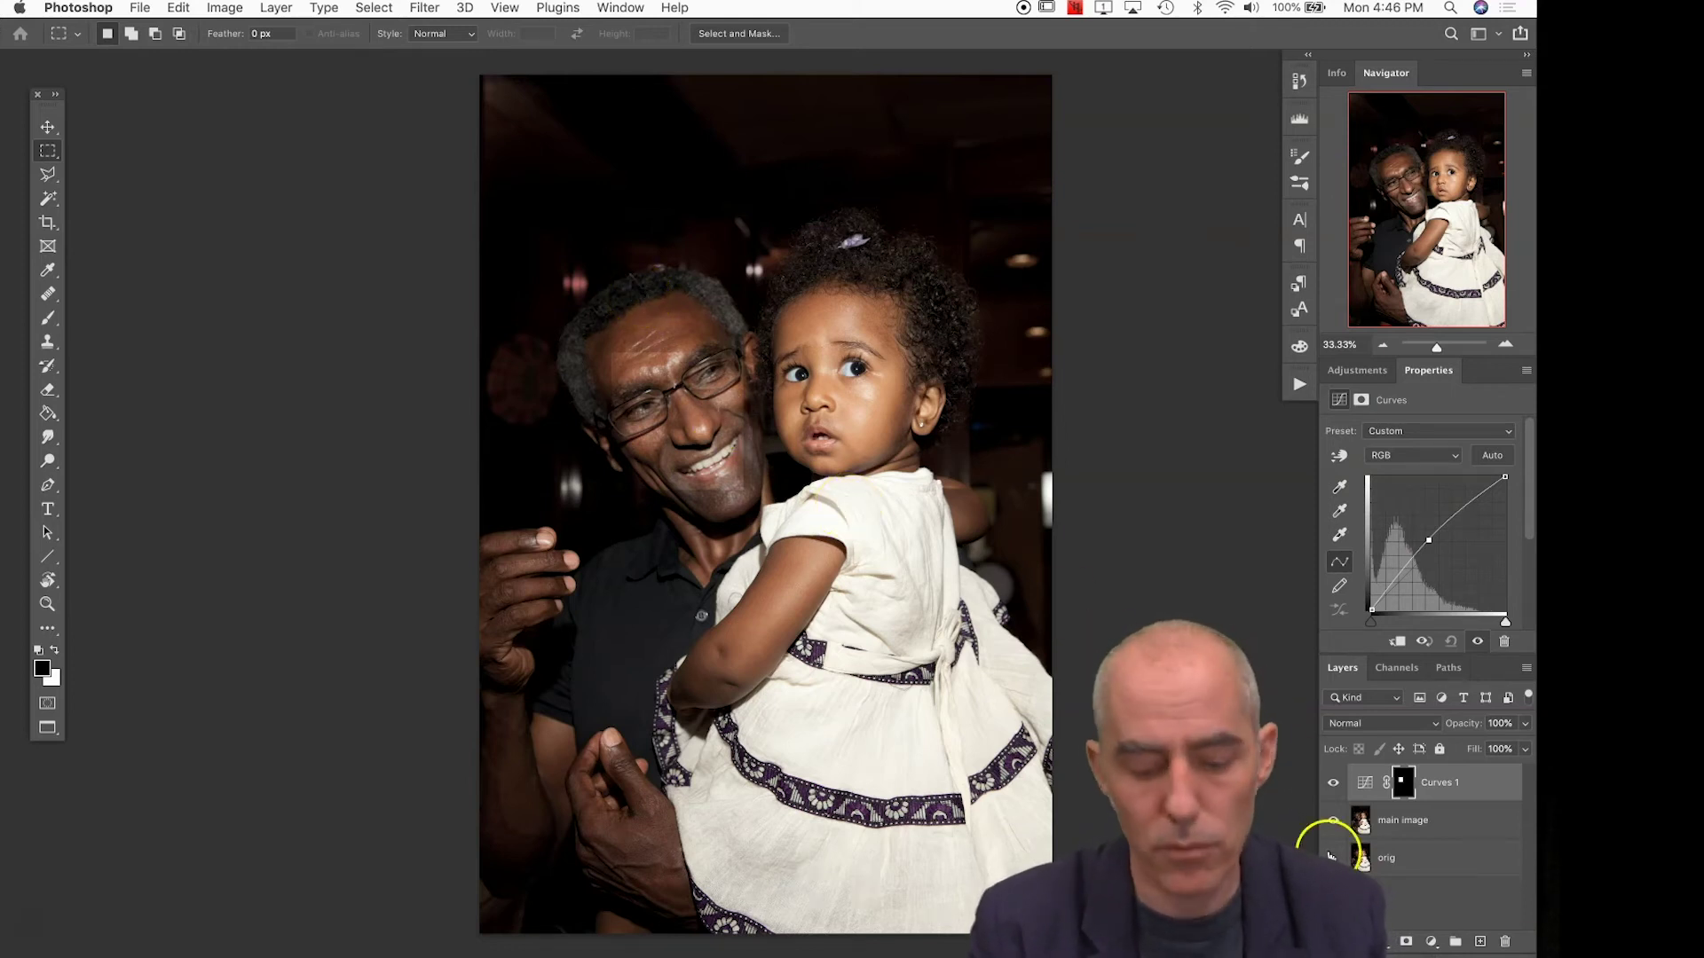
Display the Curves layer's mask on its own to examine its white and black areas, and return to the image
mouse_move(1521, 950)
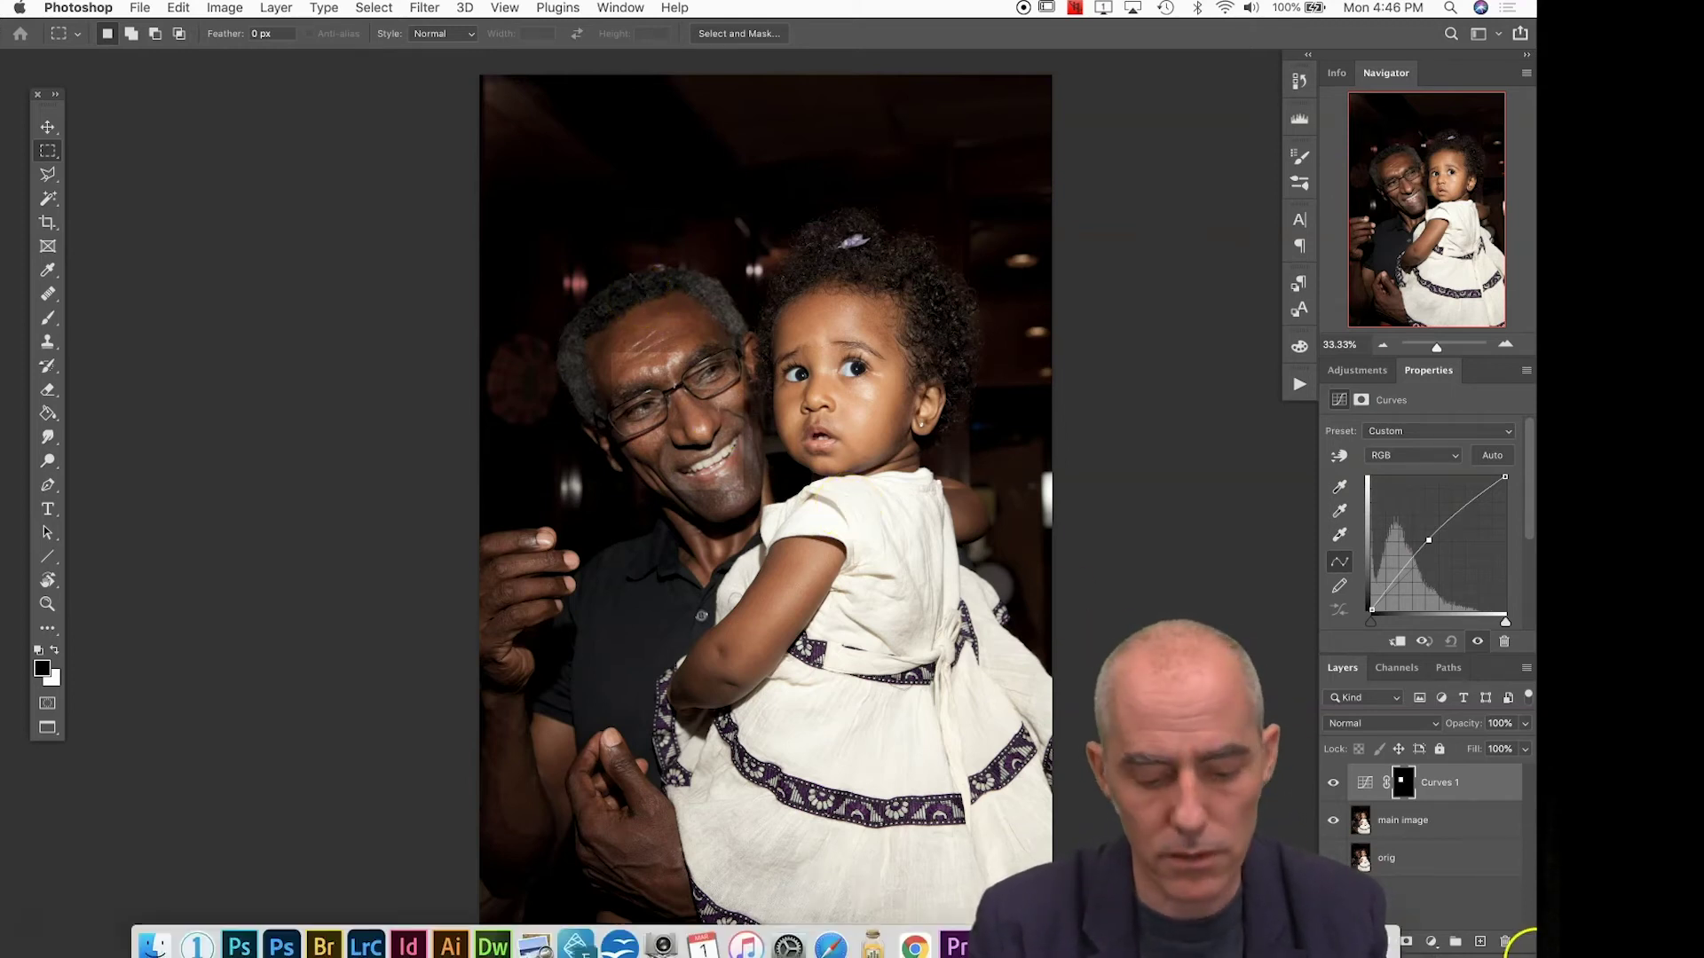
left_click(1403, 784, "alt")
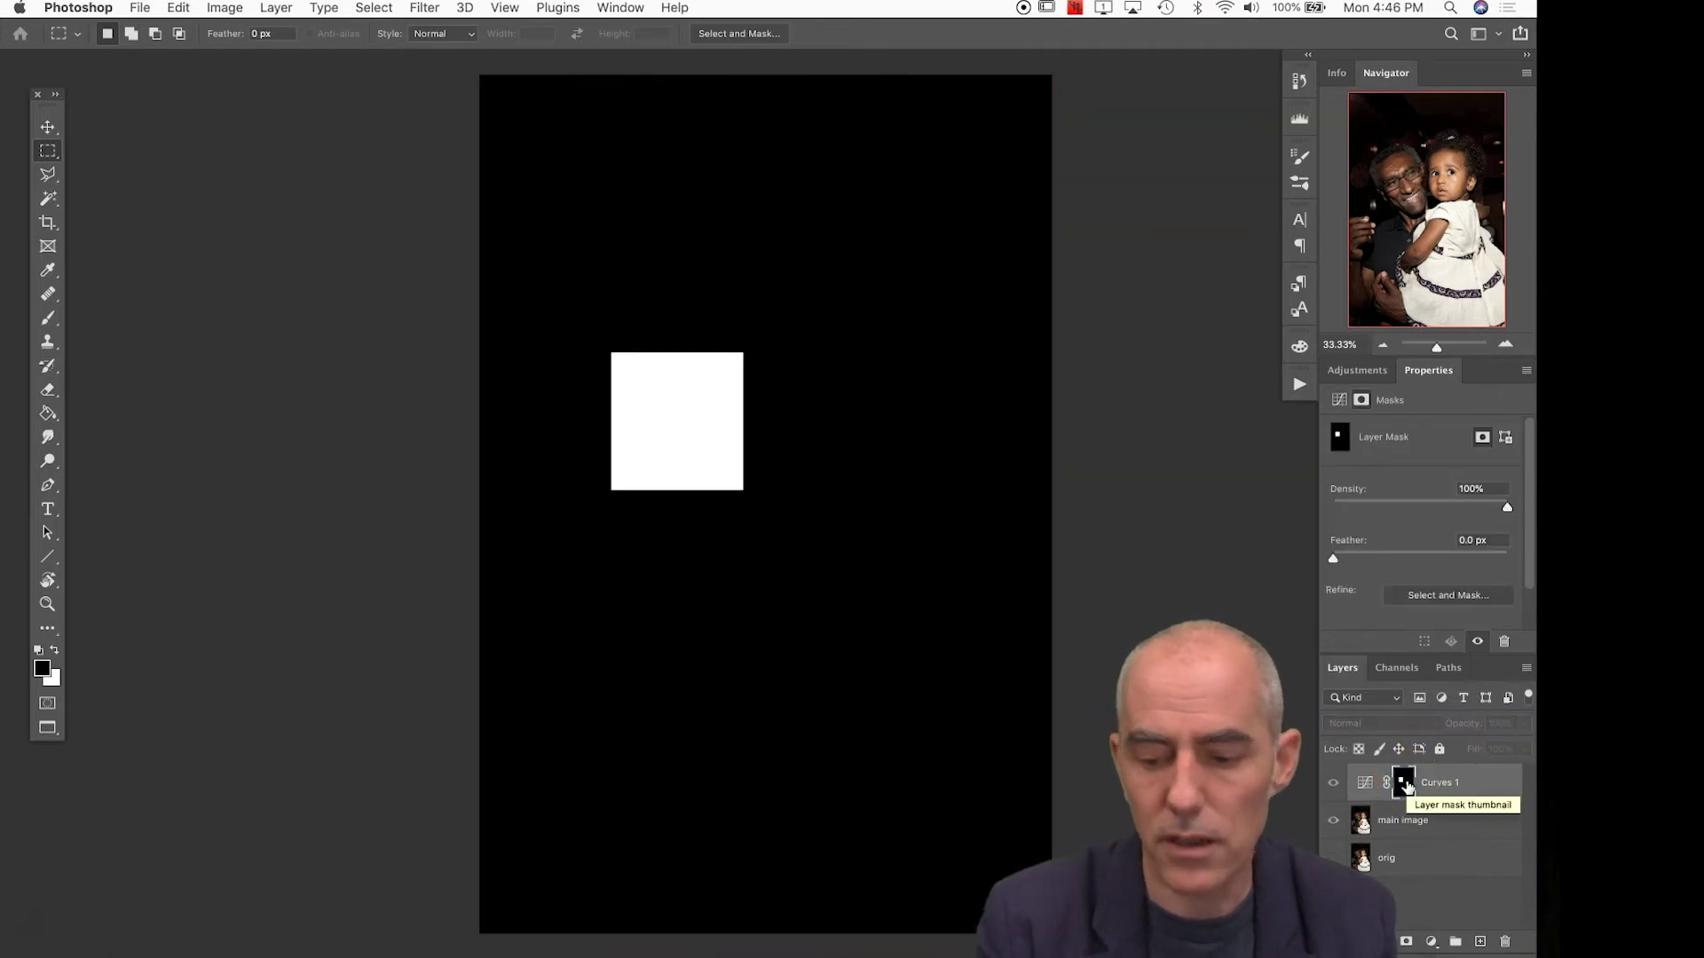
left_click(1405, 785, "alt")
left_click(1405, 784, "alt")
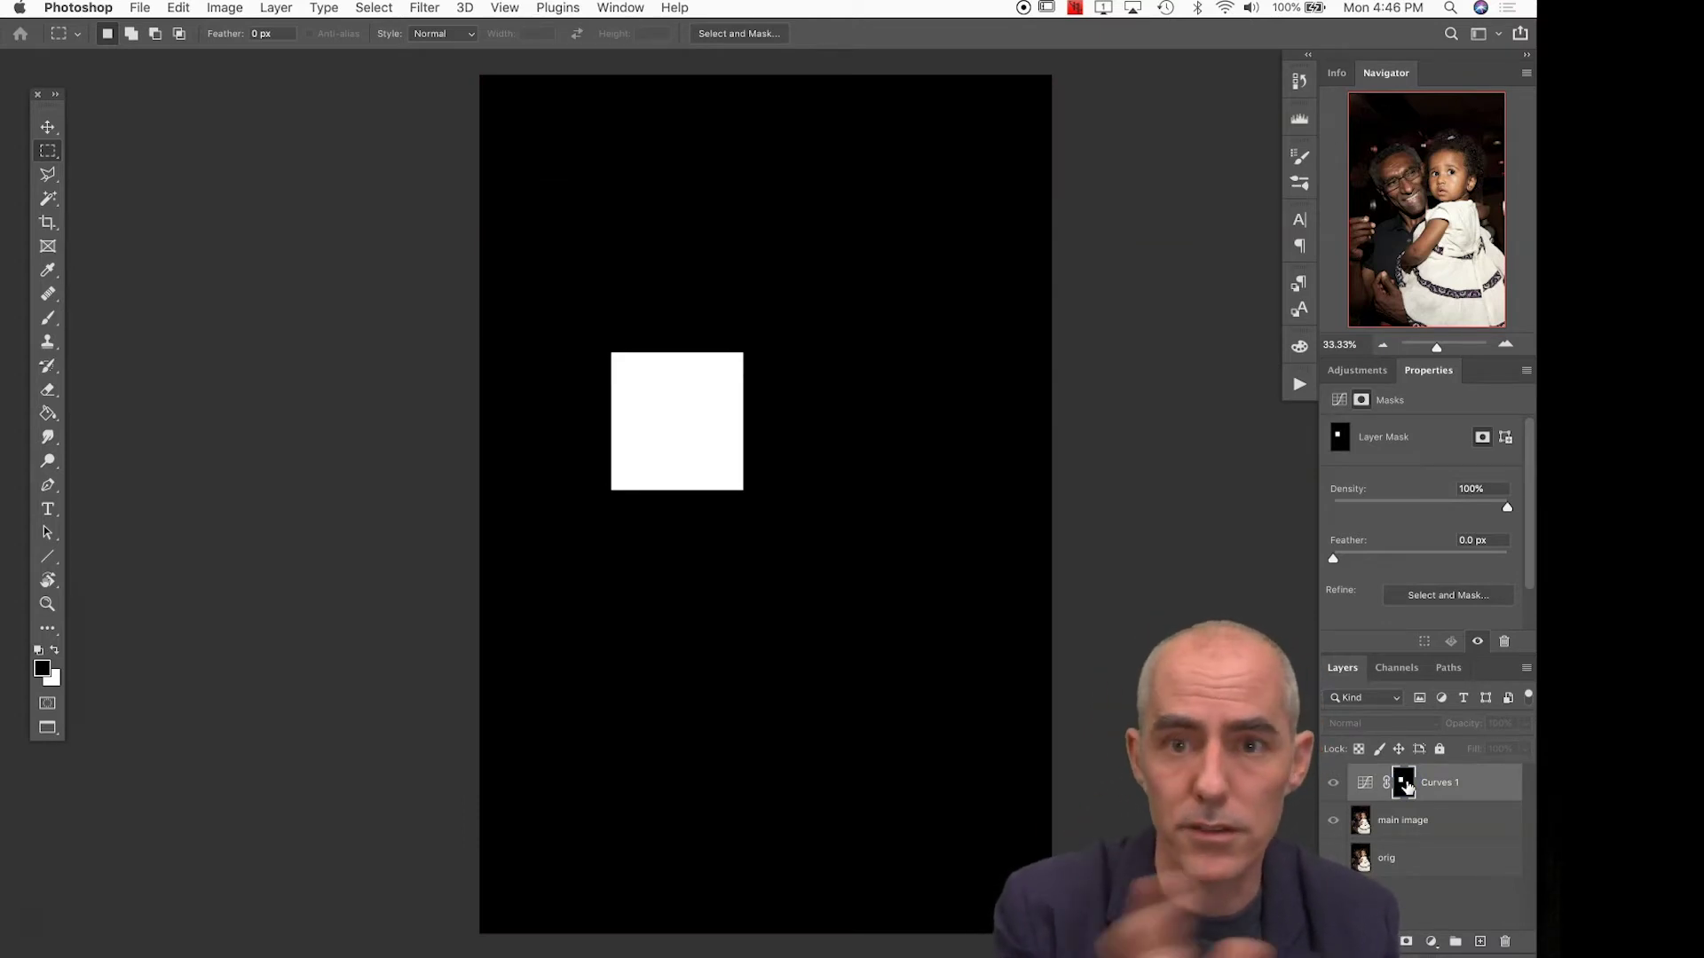
left_click(1405, 784, "alt")
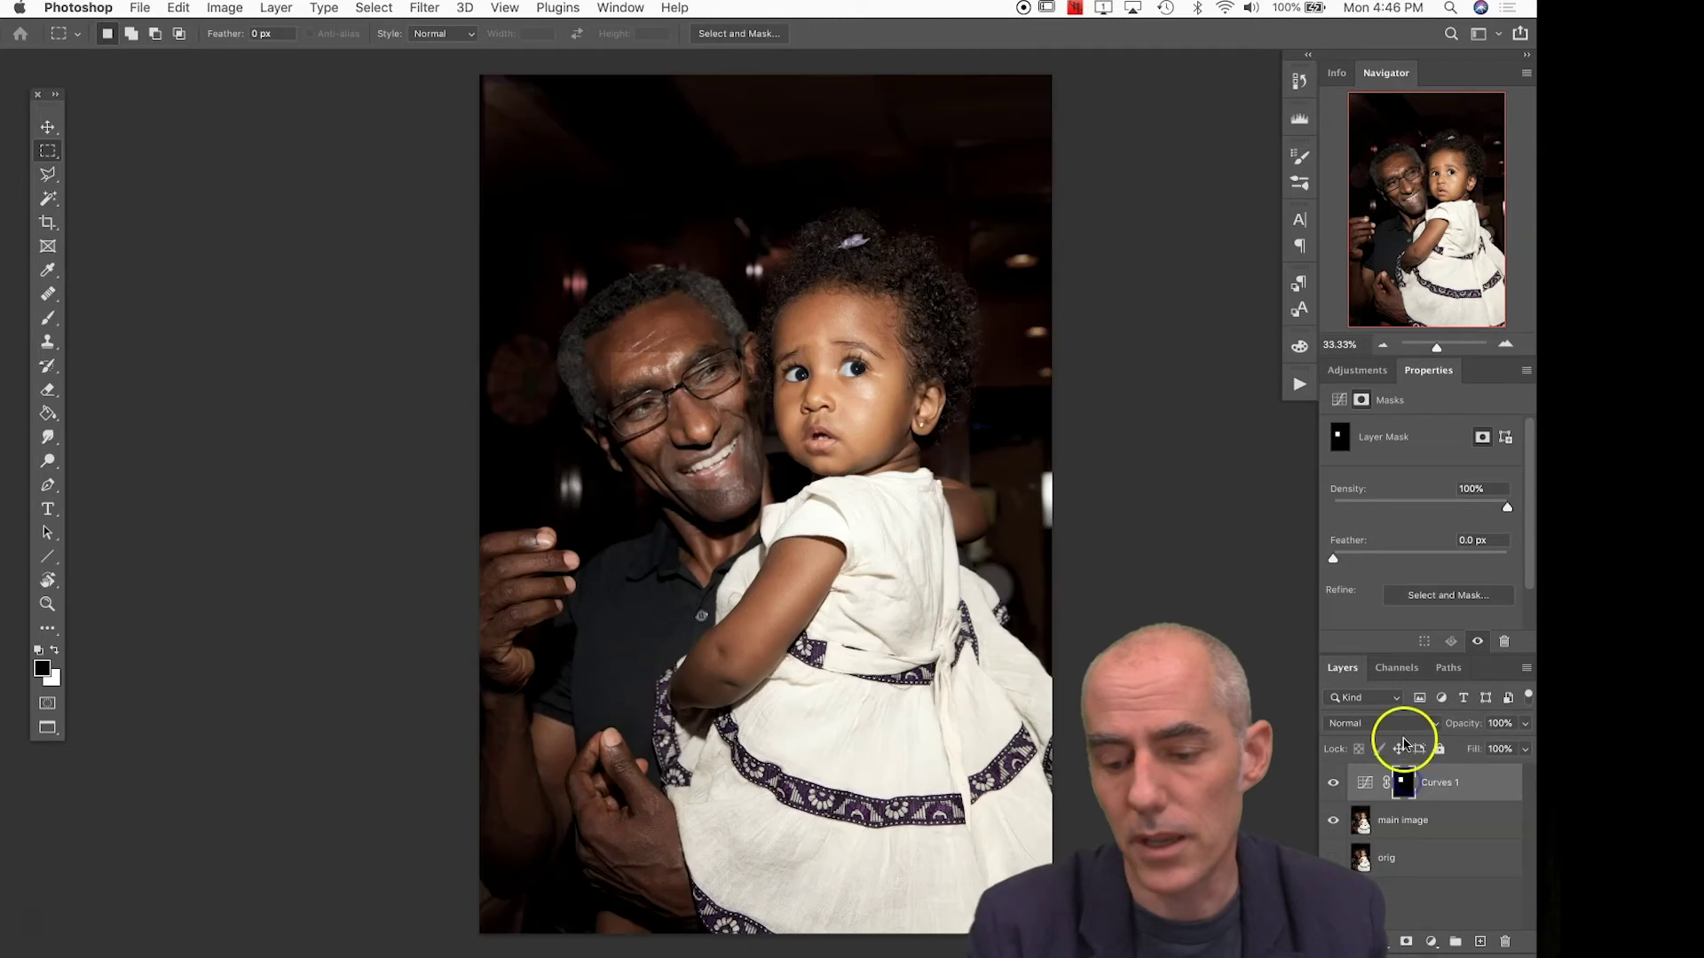
Check the Curves mask among the image channels, and view it alone on the canvas again before returning to the portrait
left_click(1397, 667)
left_click(1330, 837)
key("x")
left_click(1330, 838)
key("x")
left_click(1344, 667)
left_click(1406, 780)
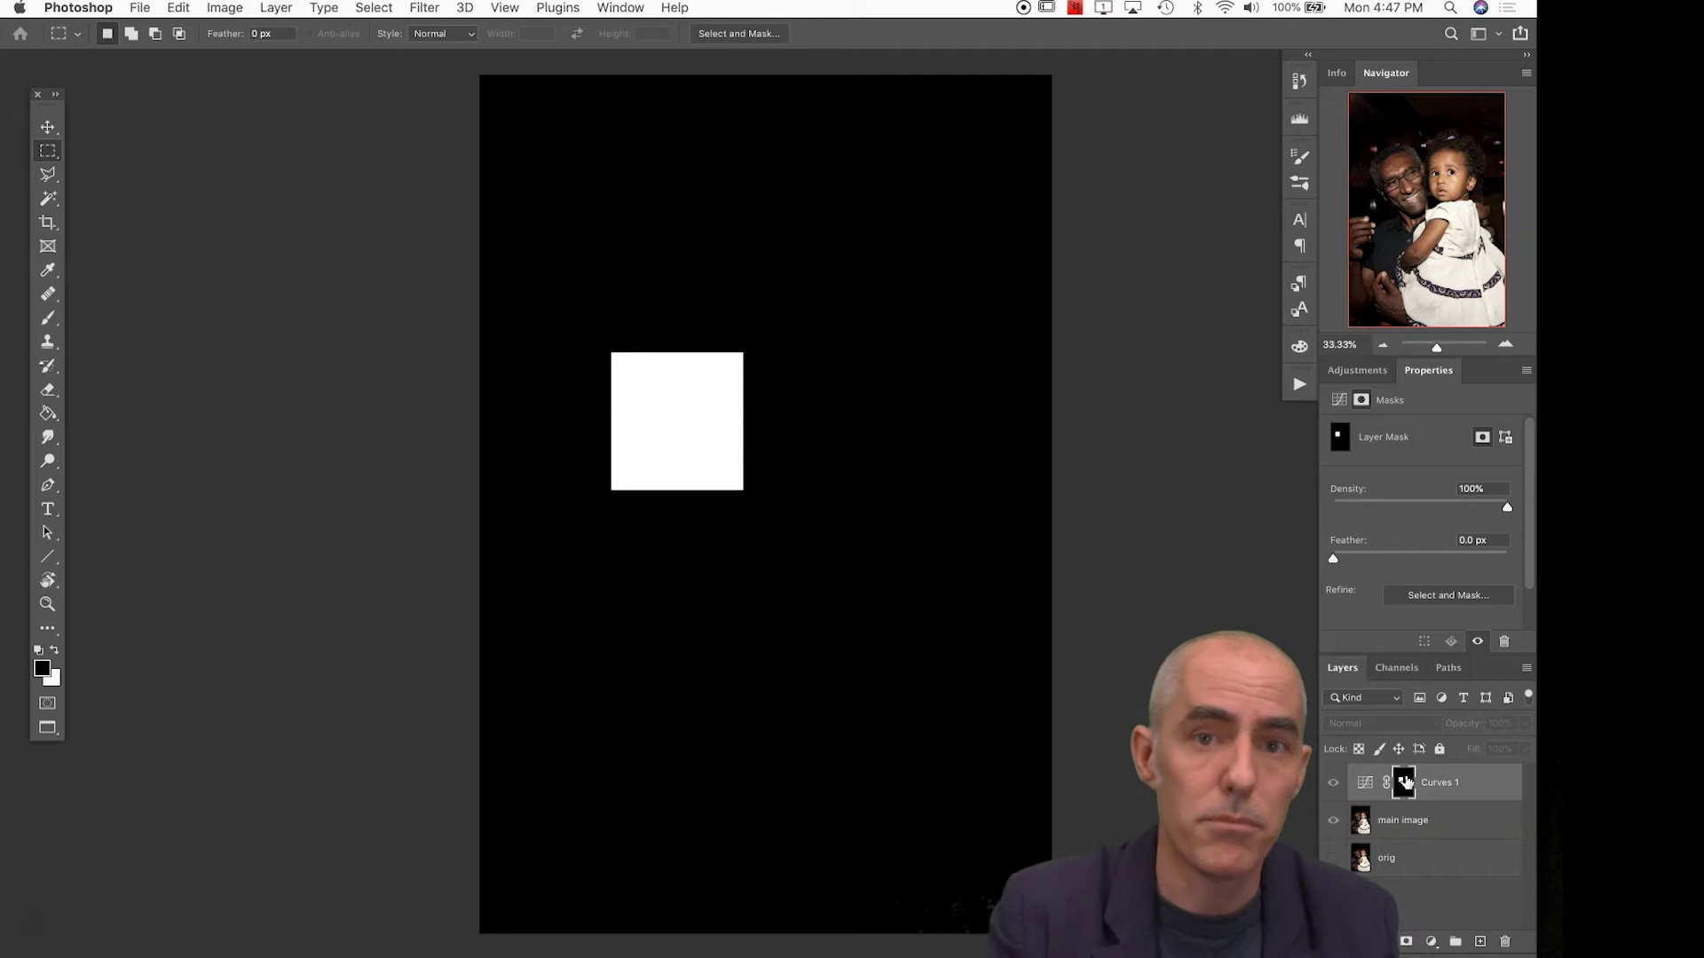
scroll(1065, 627, "down", 5)
scroll(1017, 715, "up", 5)
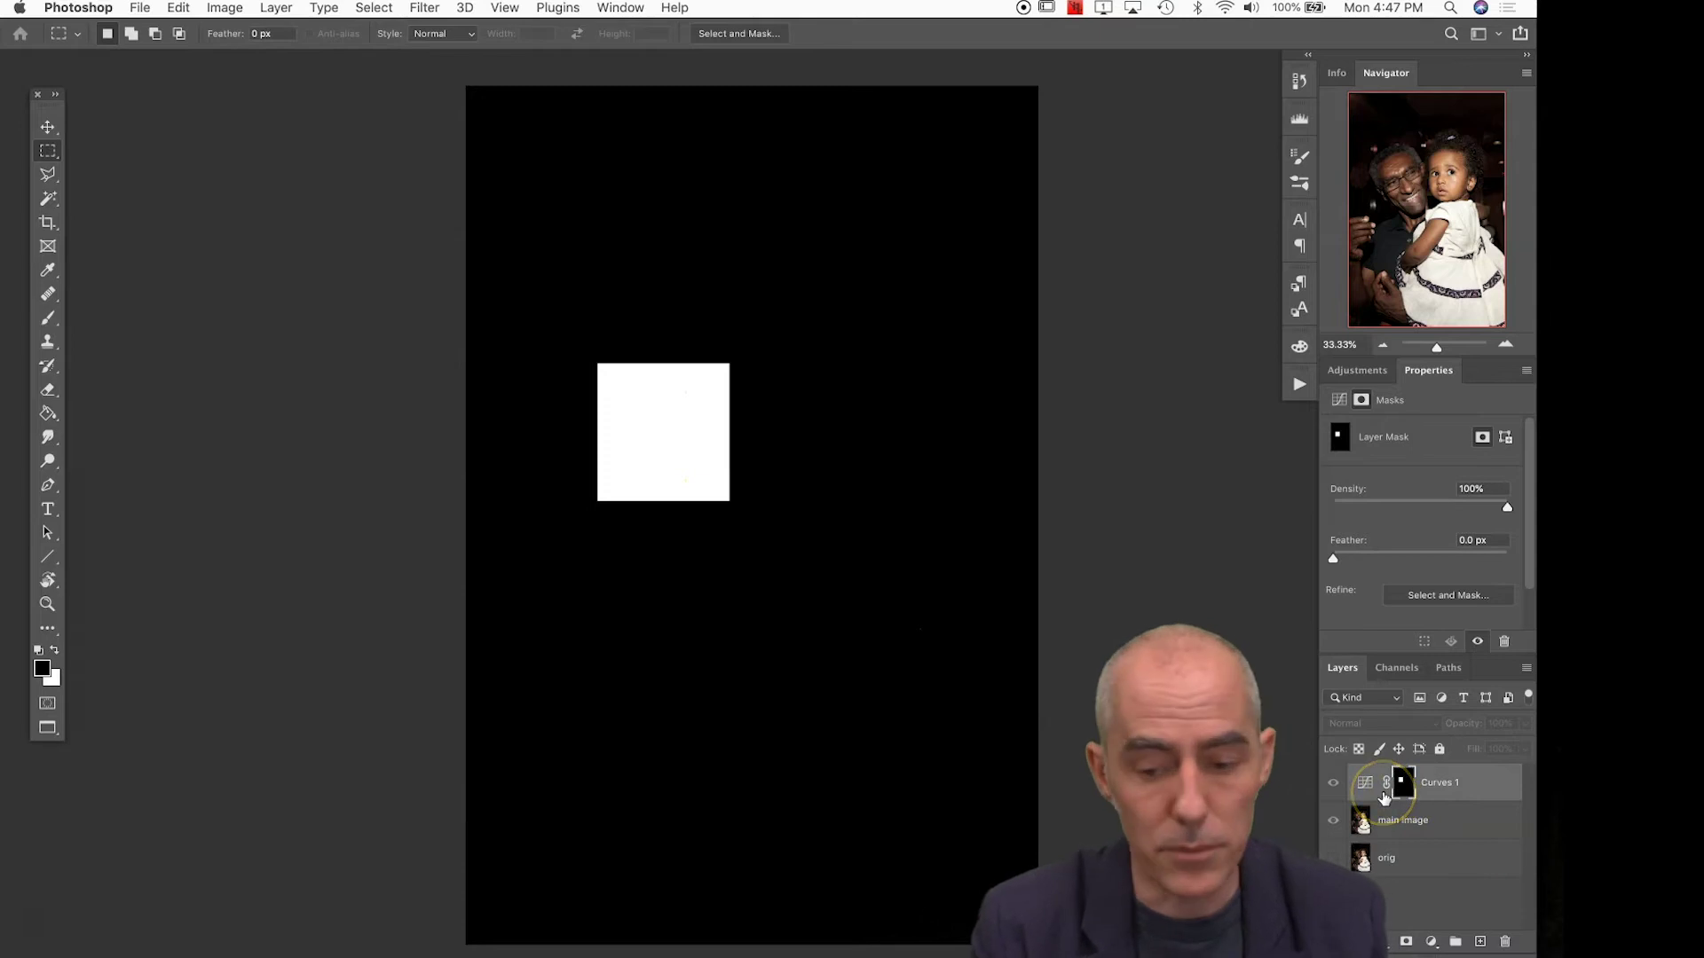
right_click(1400, 786)
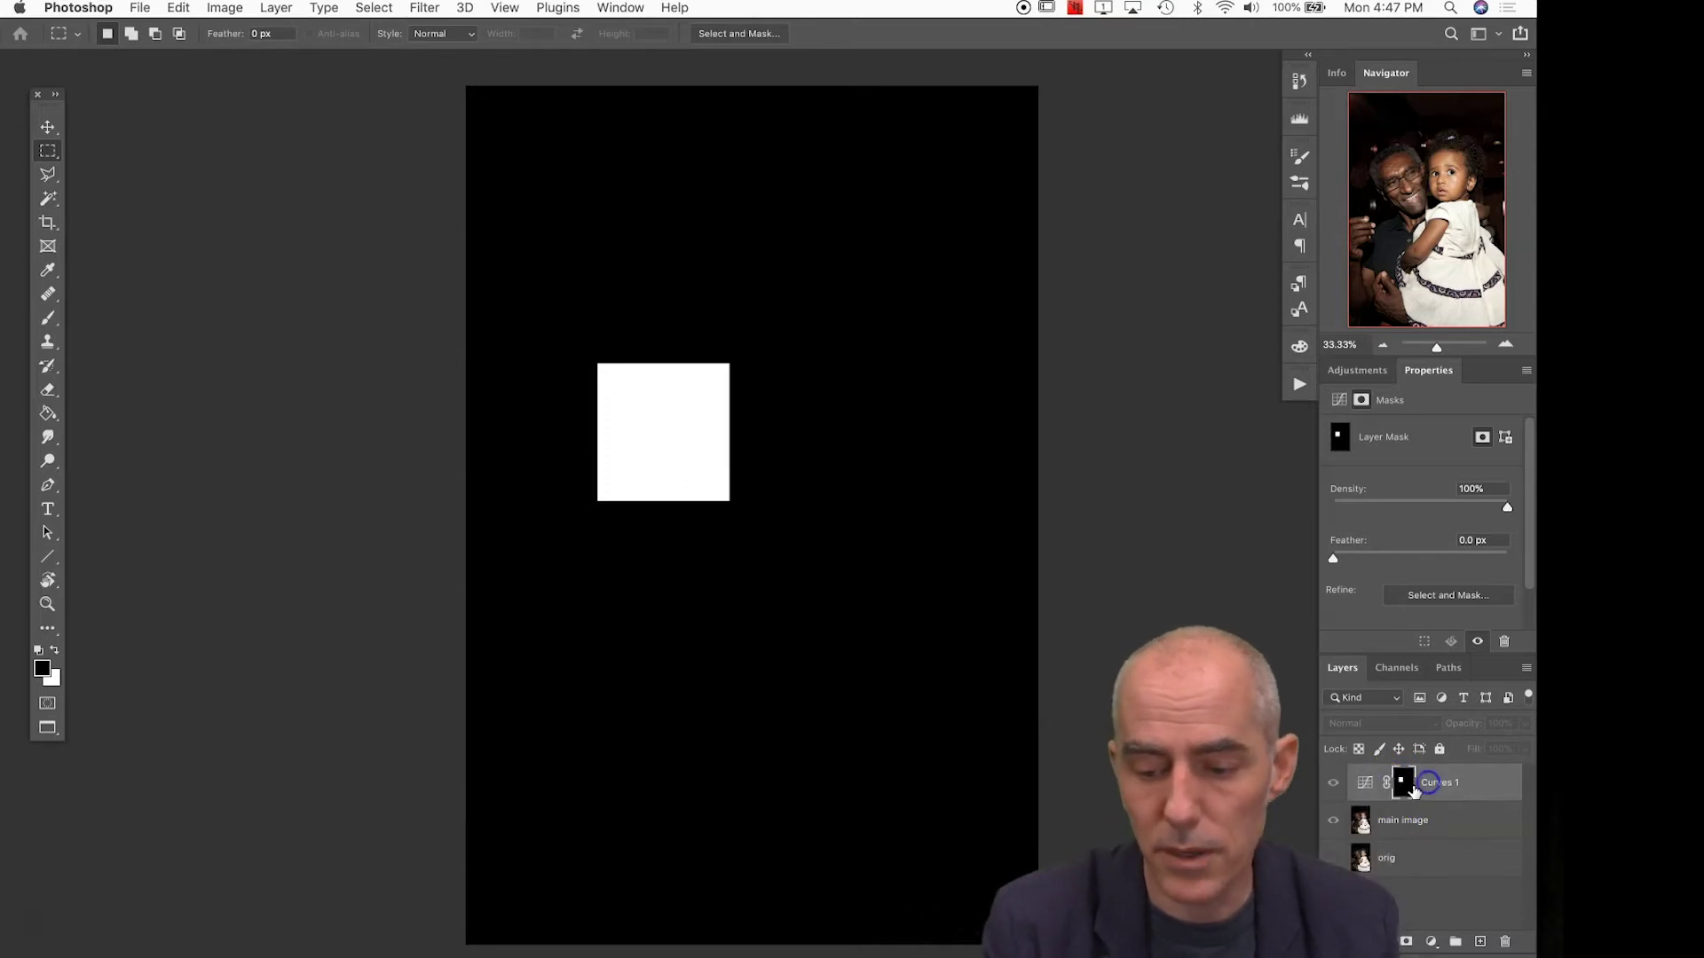
left_click(1403, 786, "alt")
left_click(1385, 785)
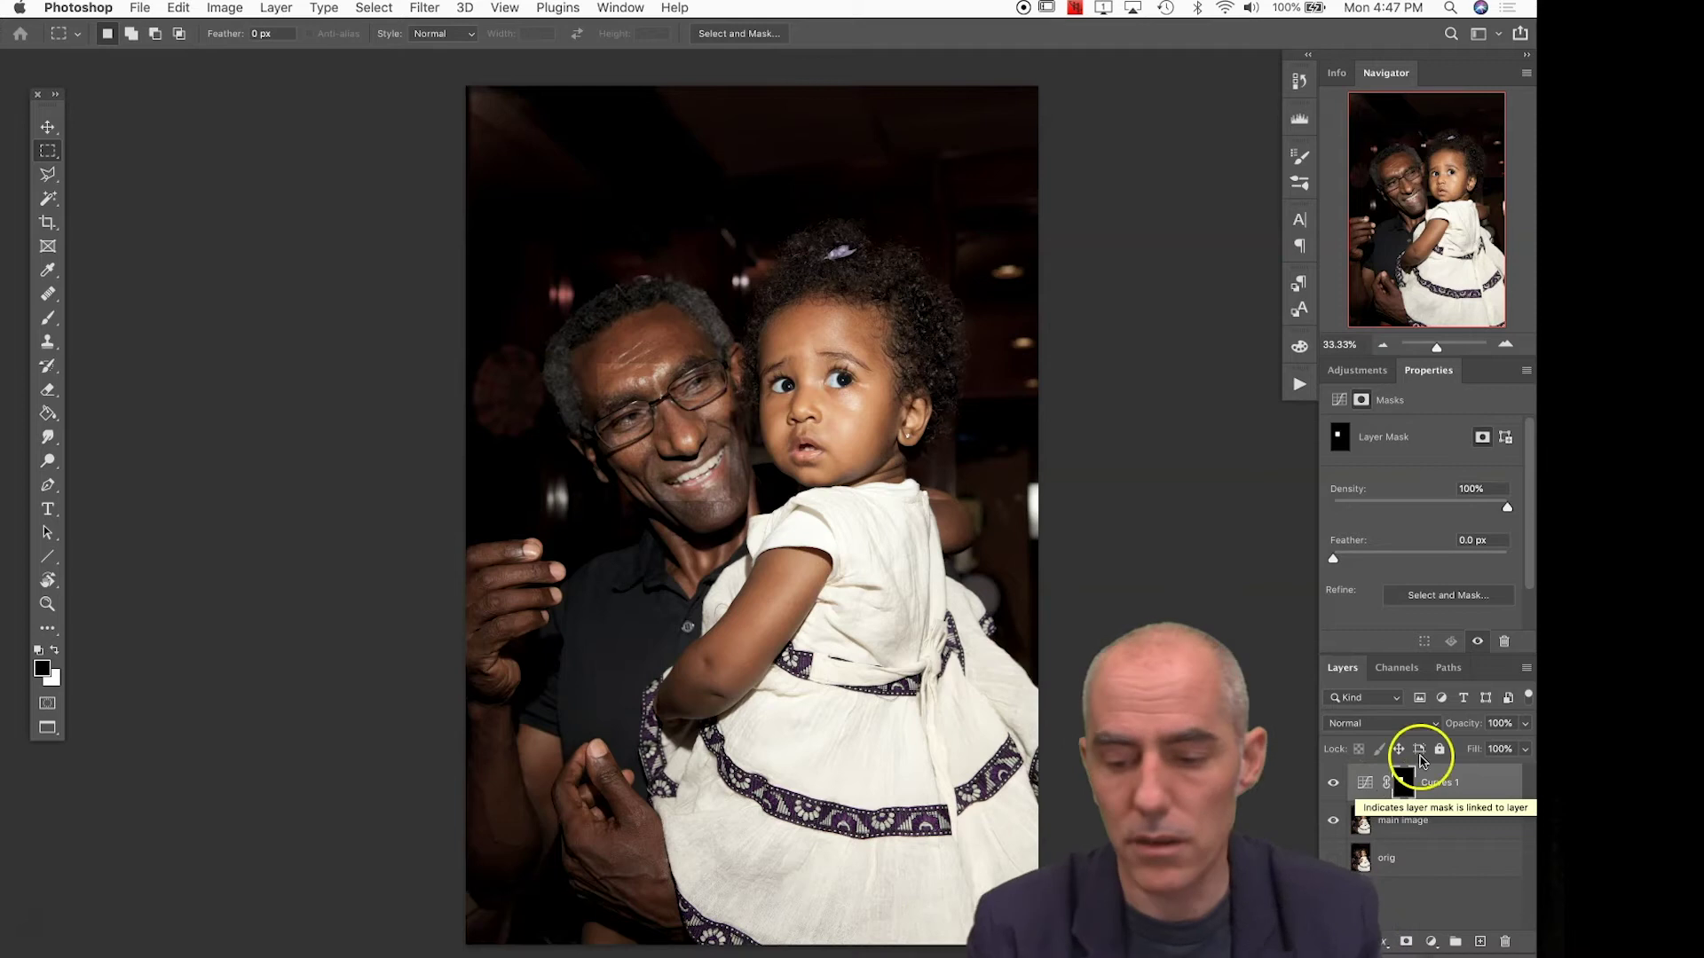
left_click(1401, 785)
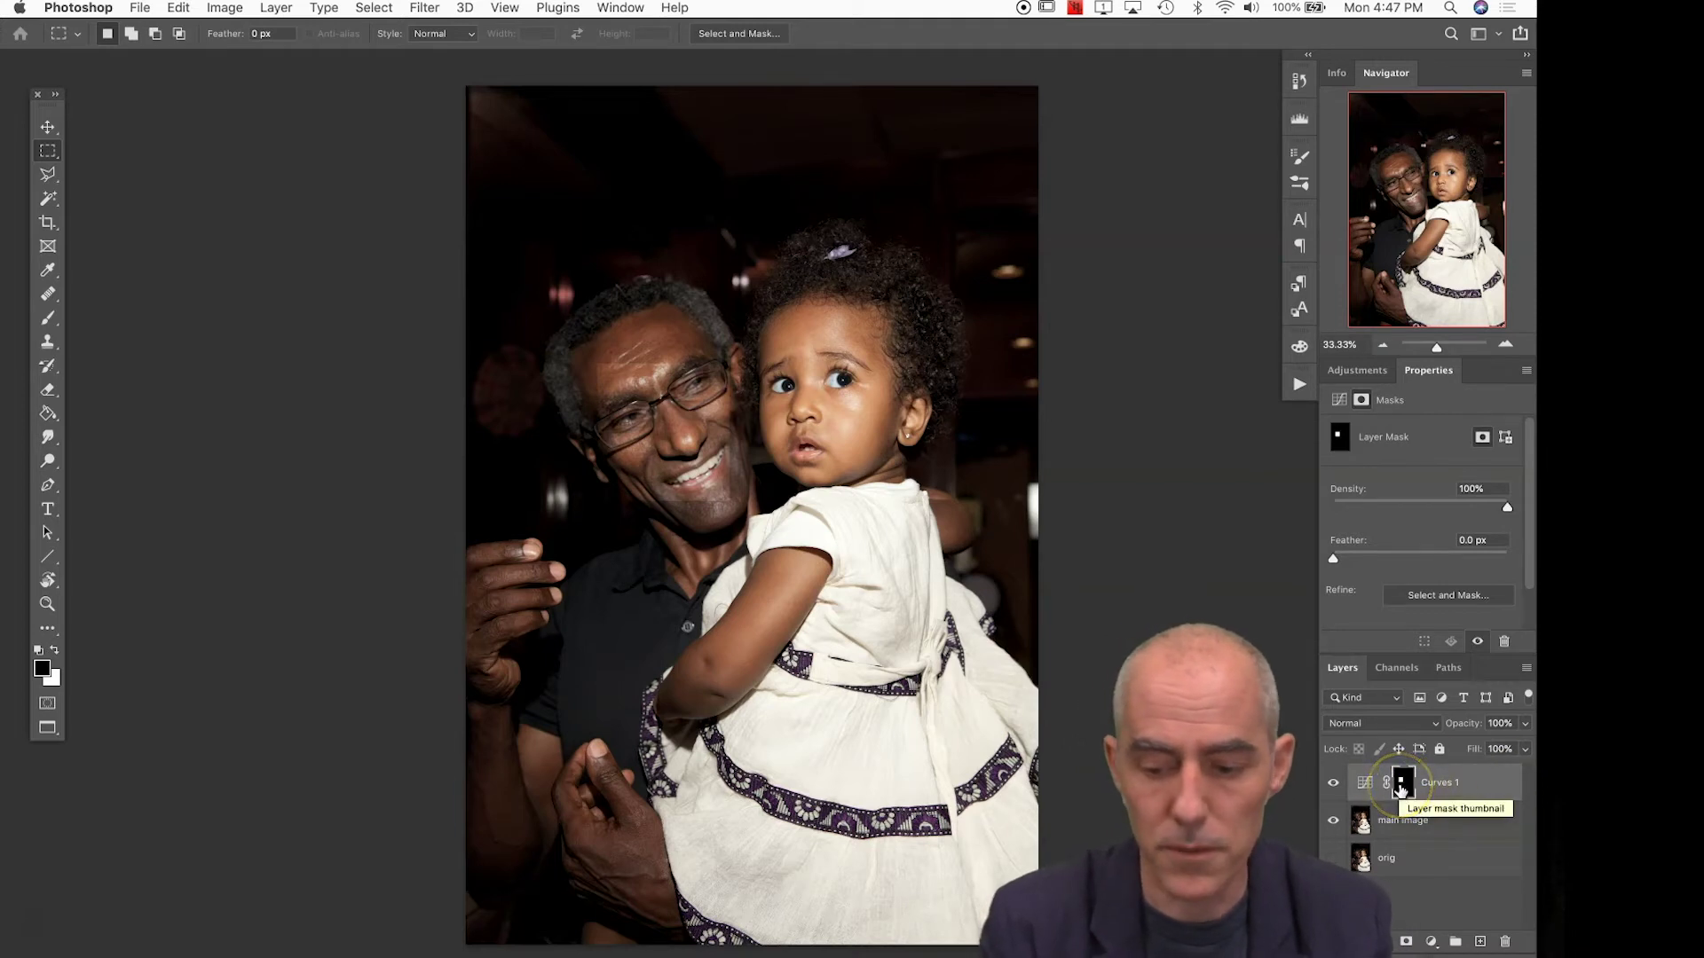
left_click(1401, 786)
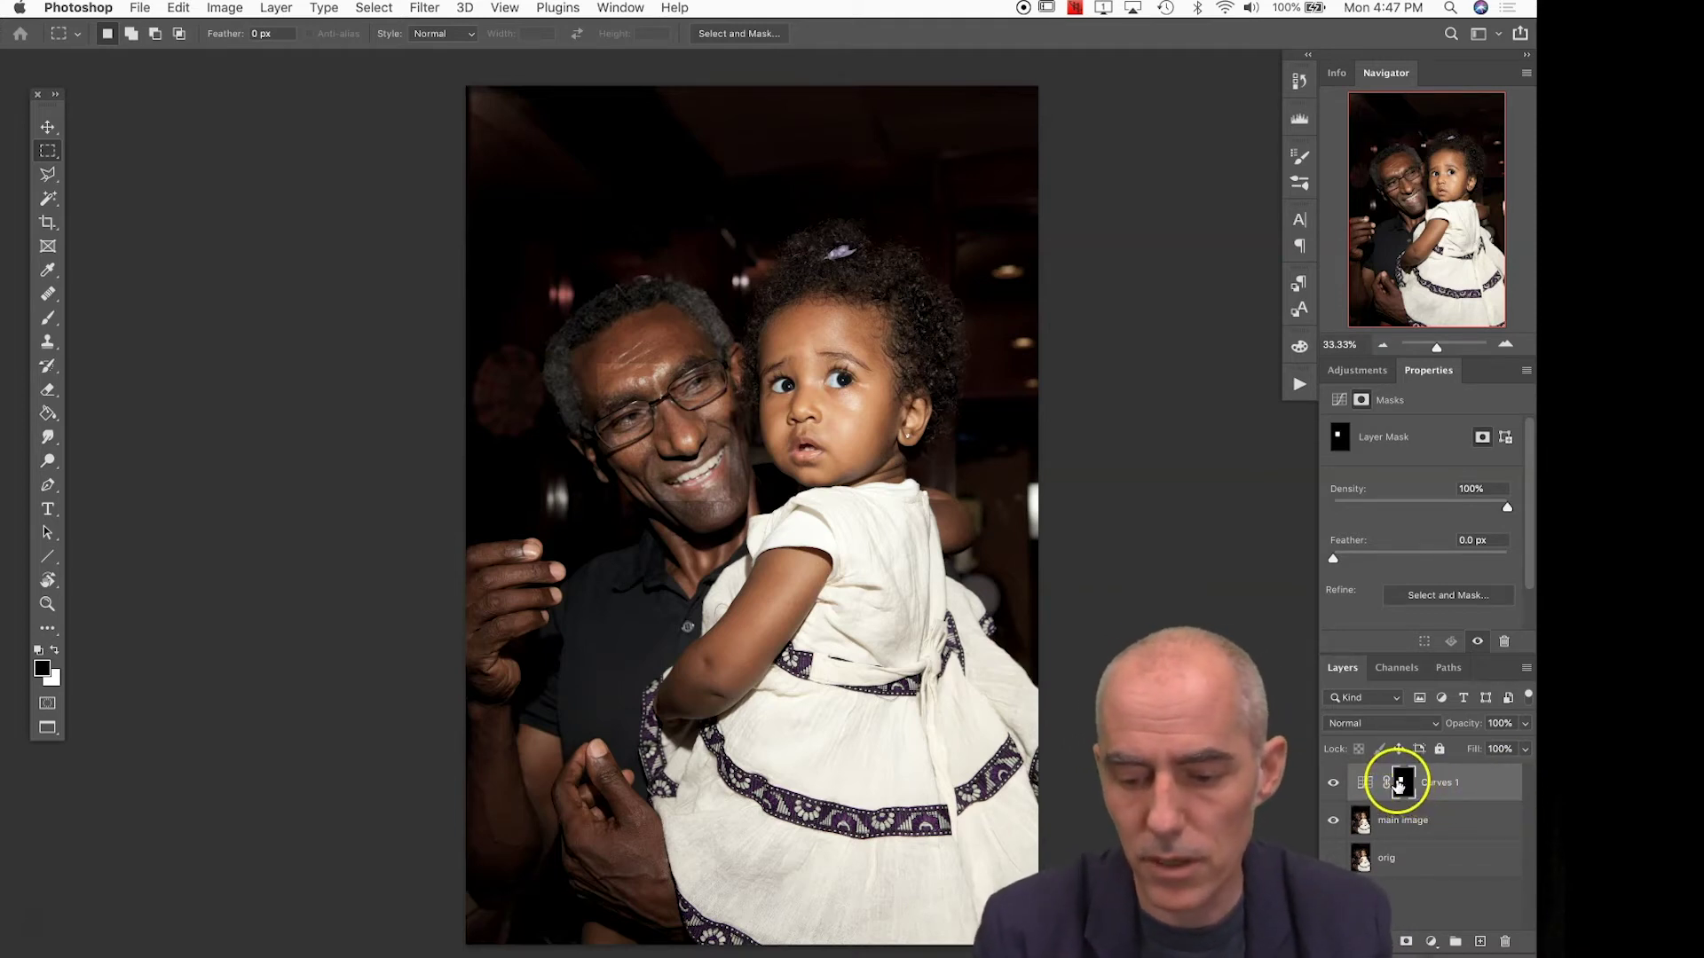
left_click(1400, 785)
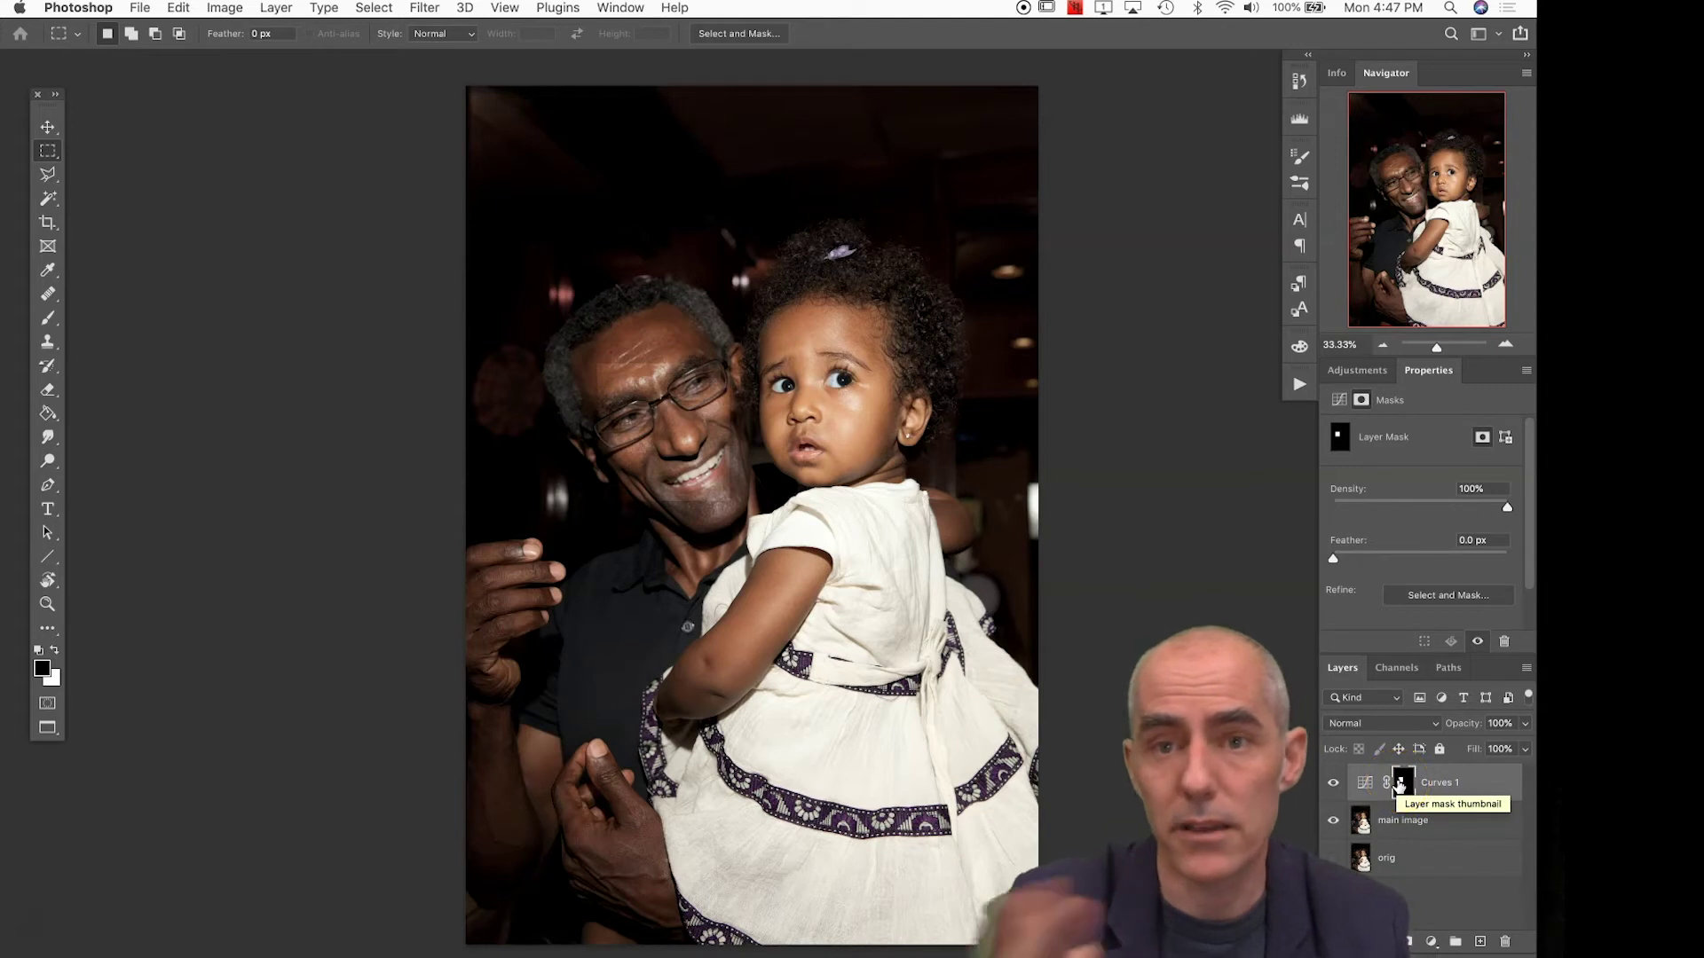
left_click(1399, 784)
Float the Layers panel beside the portrait and rename the Curves layer "Lighten Midtones Uncle's Face"
left_click(1341, 667)
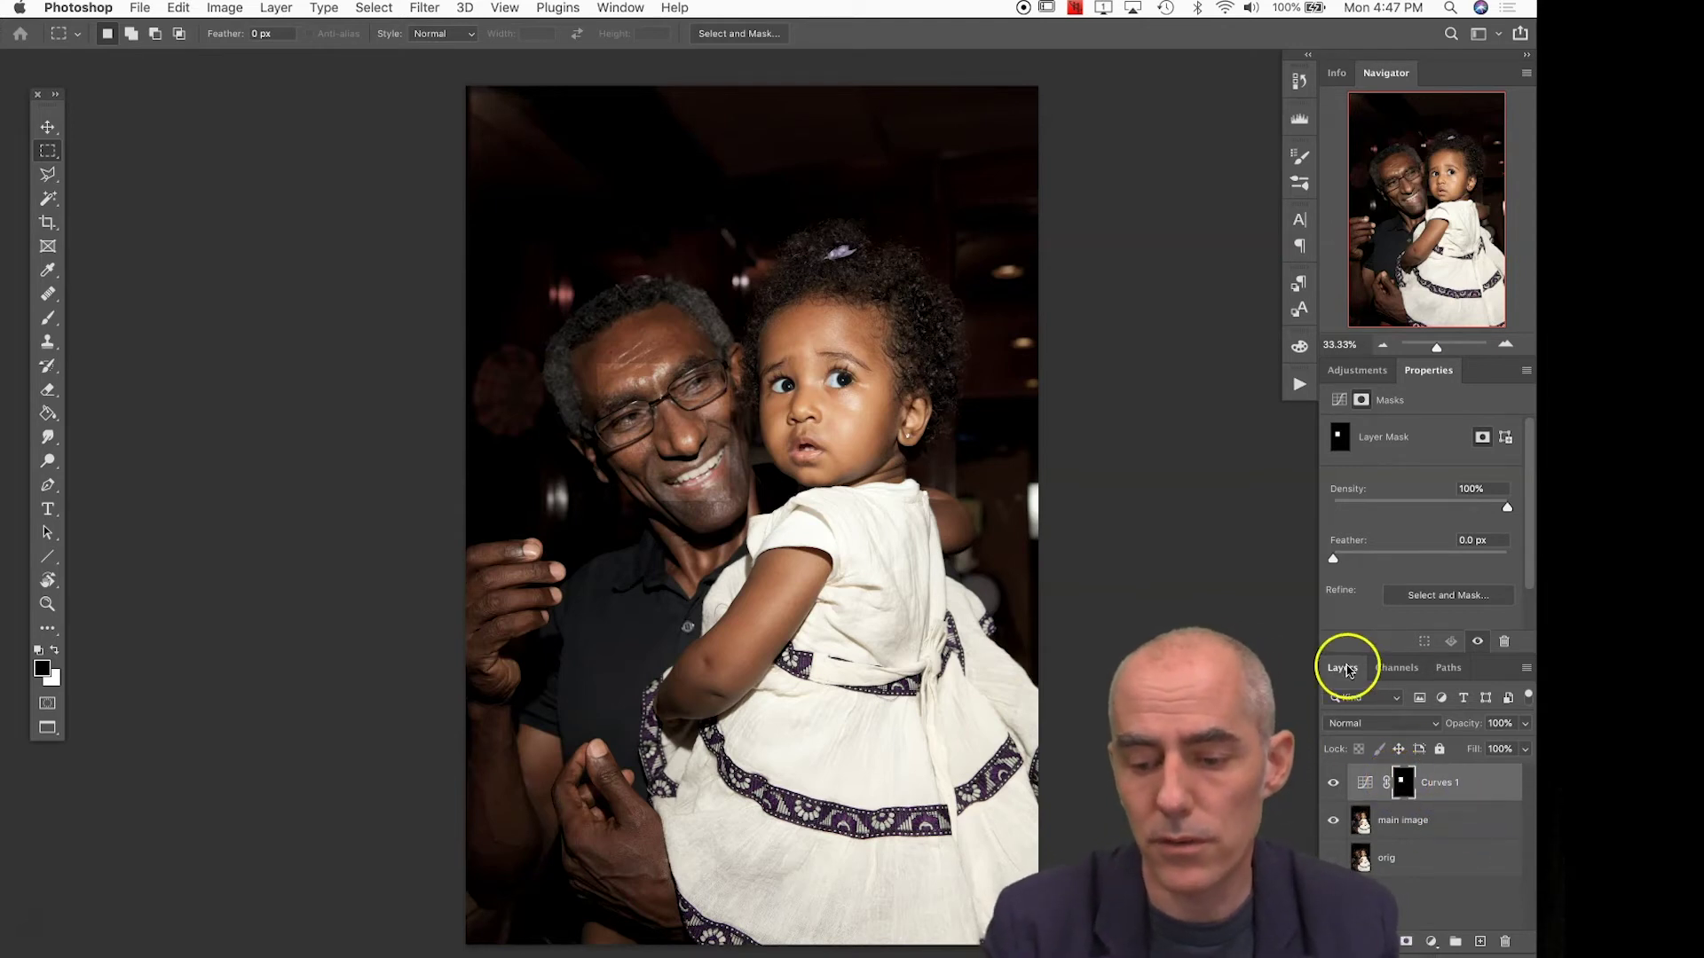
left_click_drag(1342, 668, 1025, 122)
double_click(1117, 235)
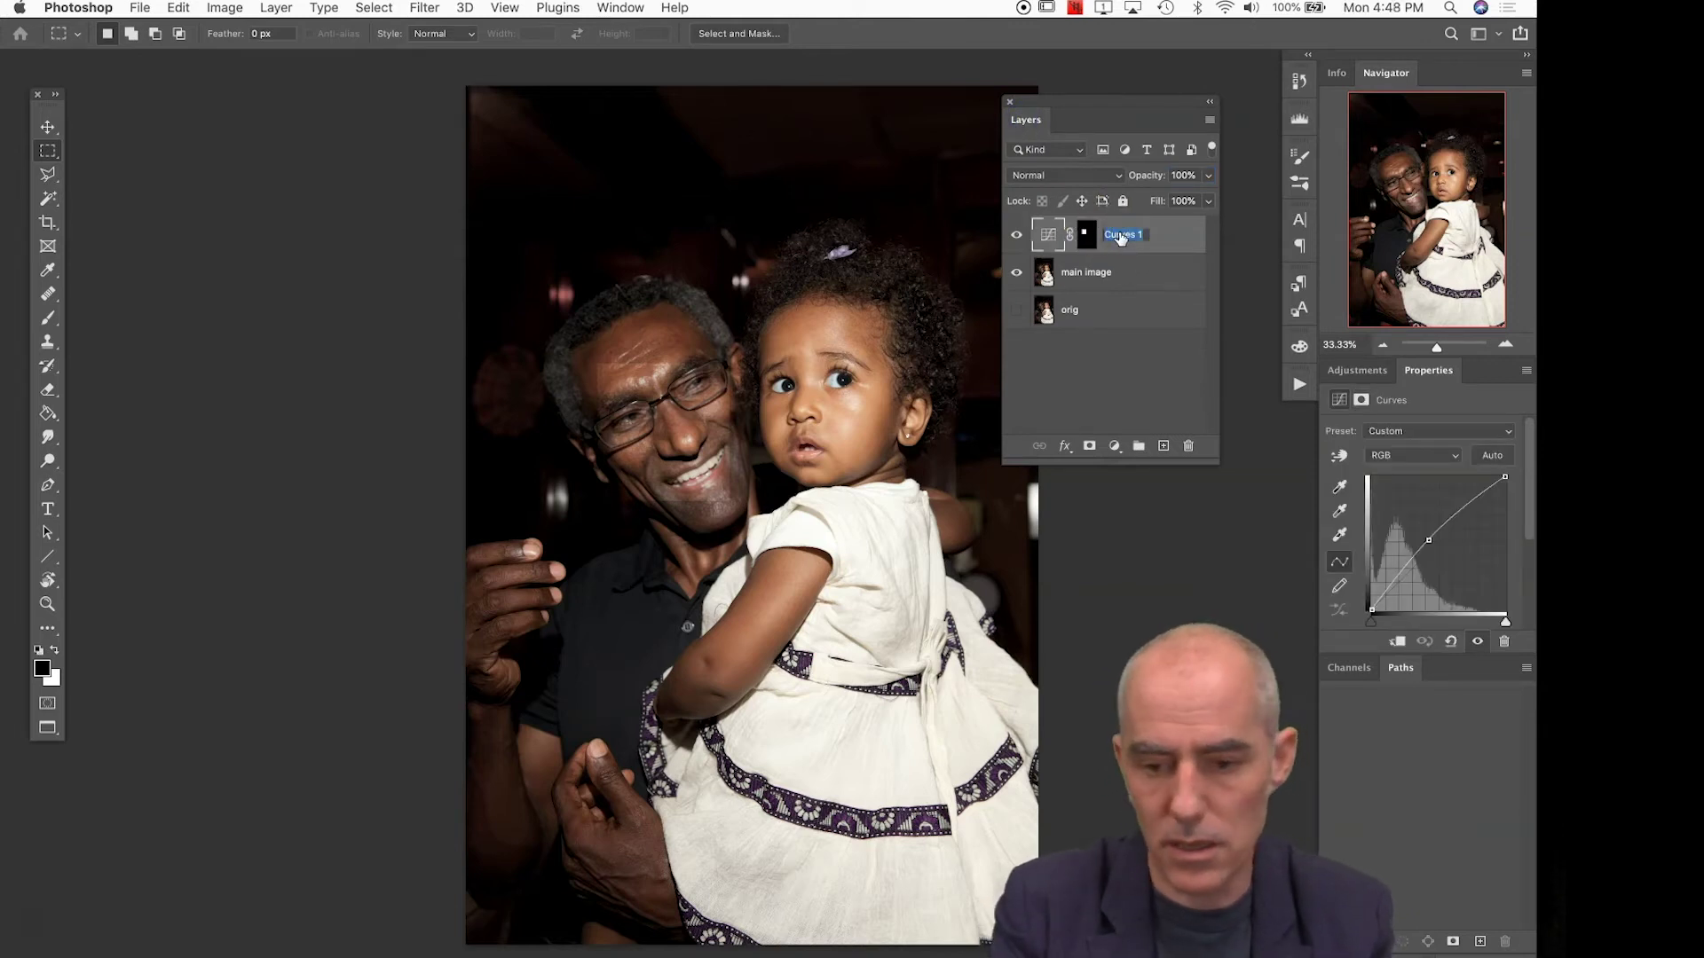
type("Lighten")
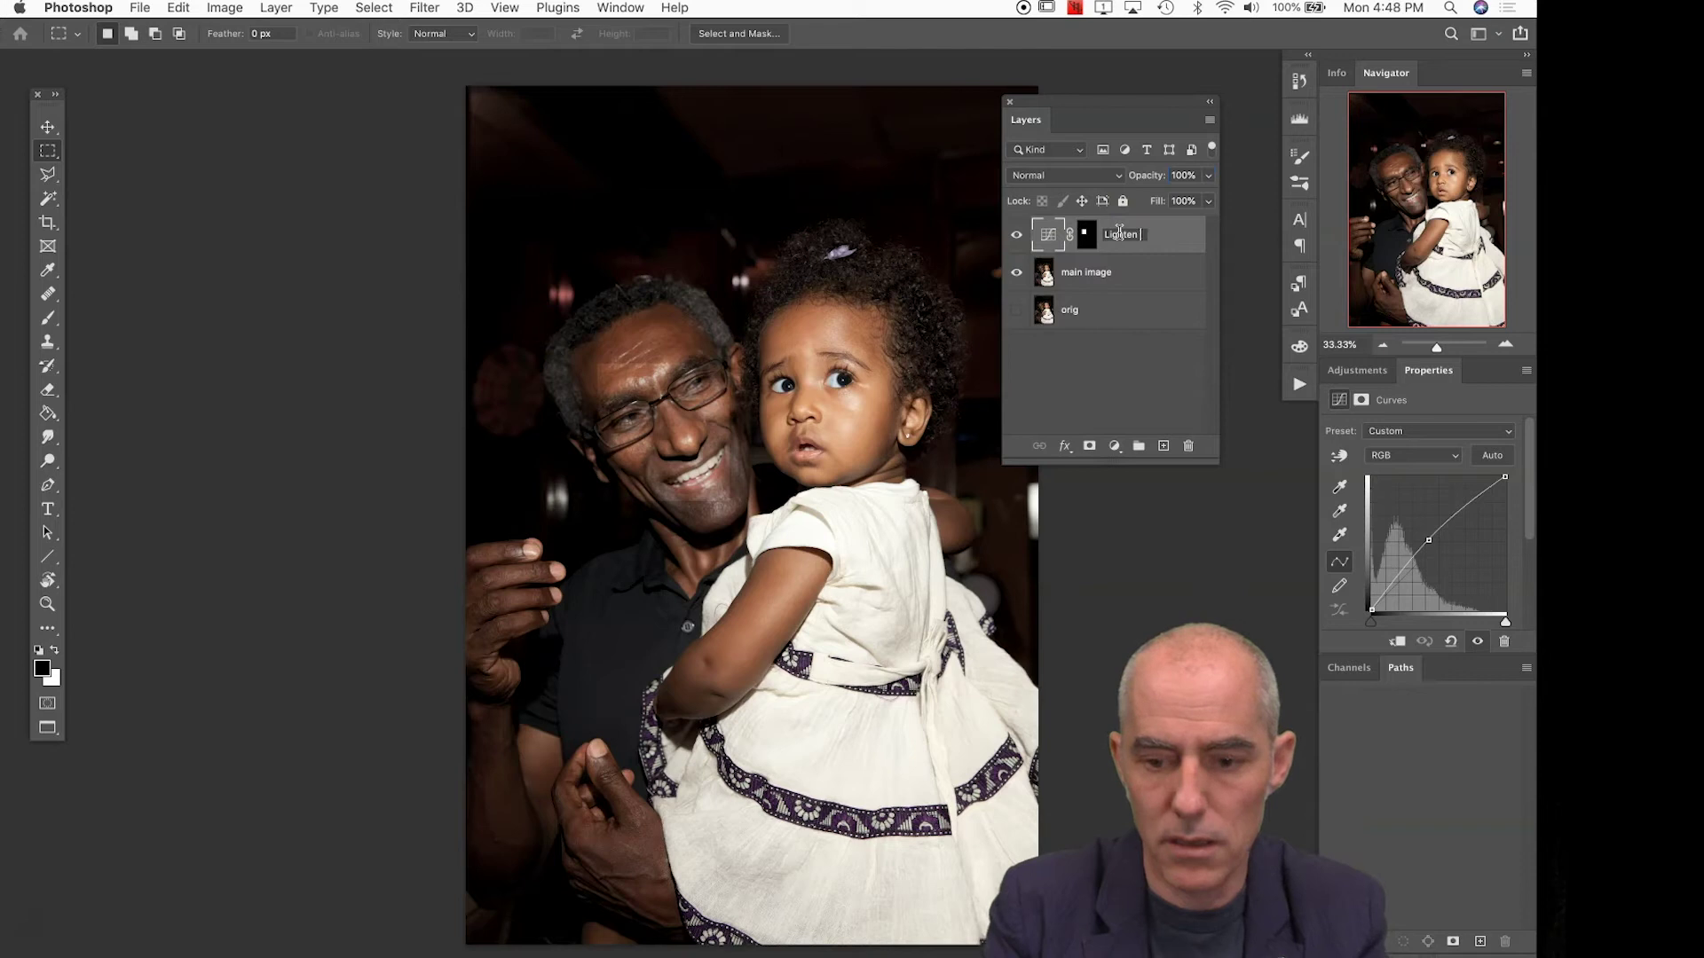
type(" Midtones Uncle's Face")
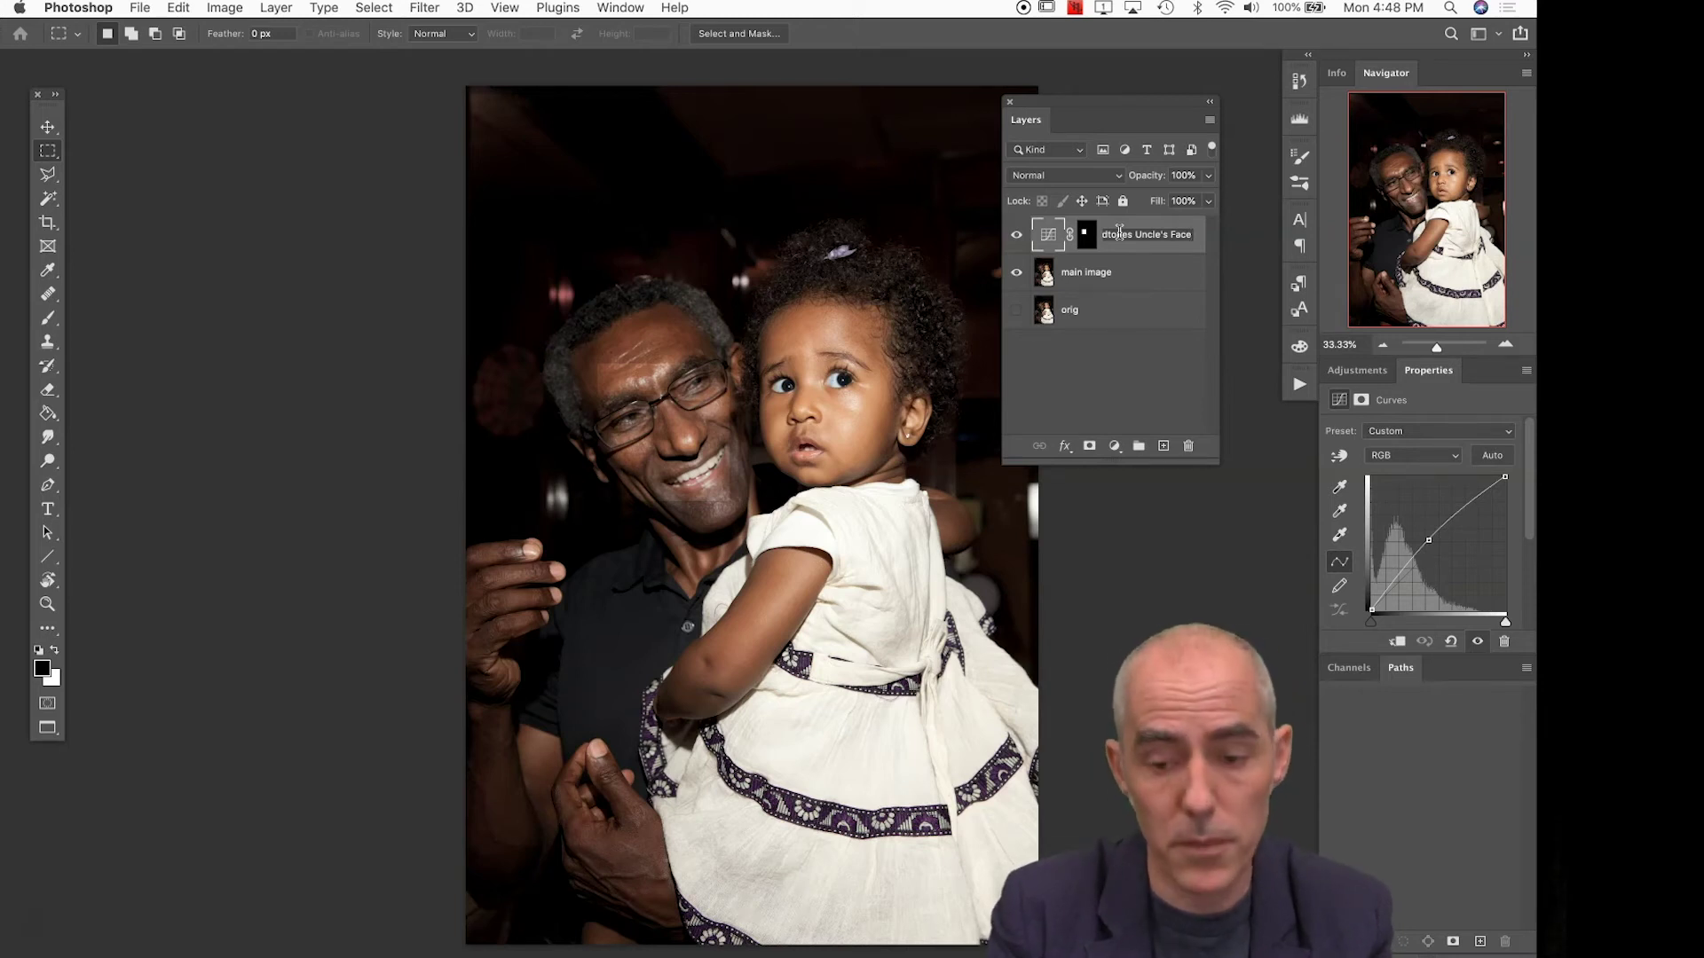
left_click(1148, 385)
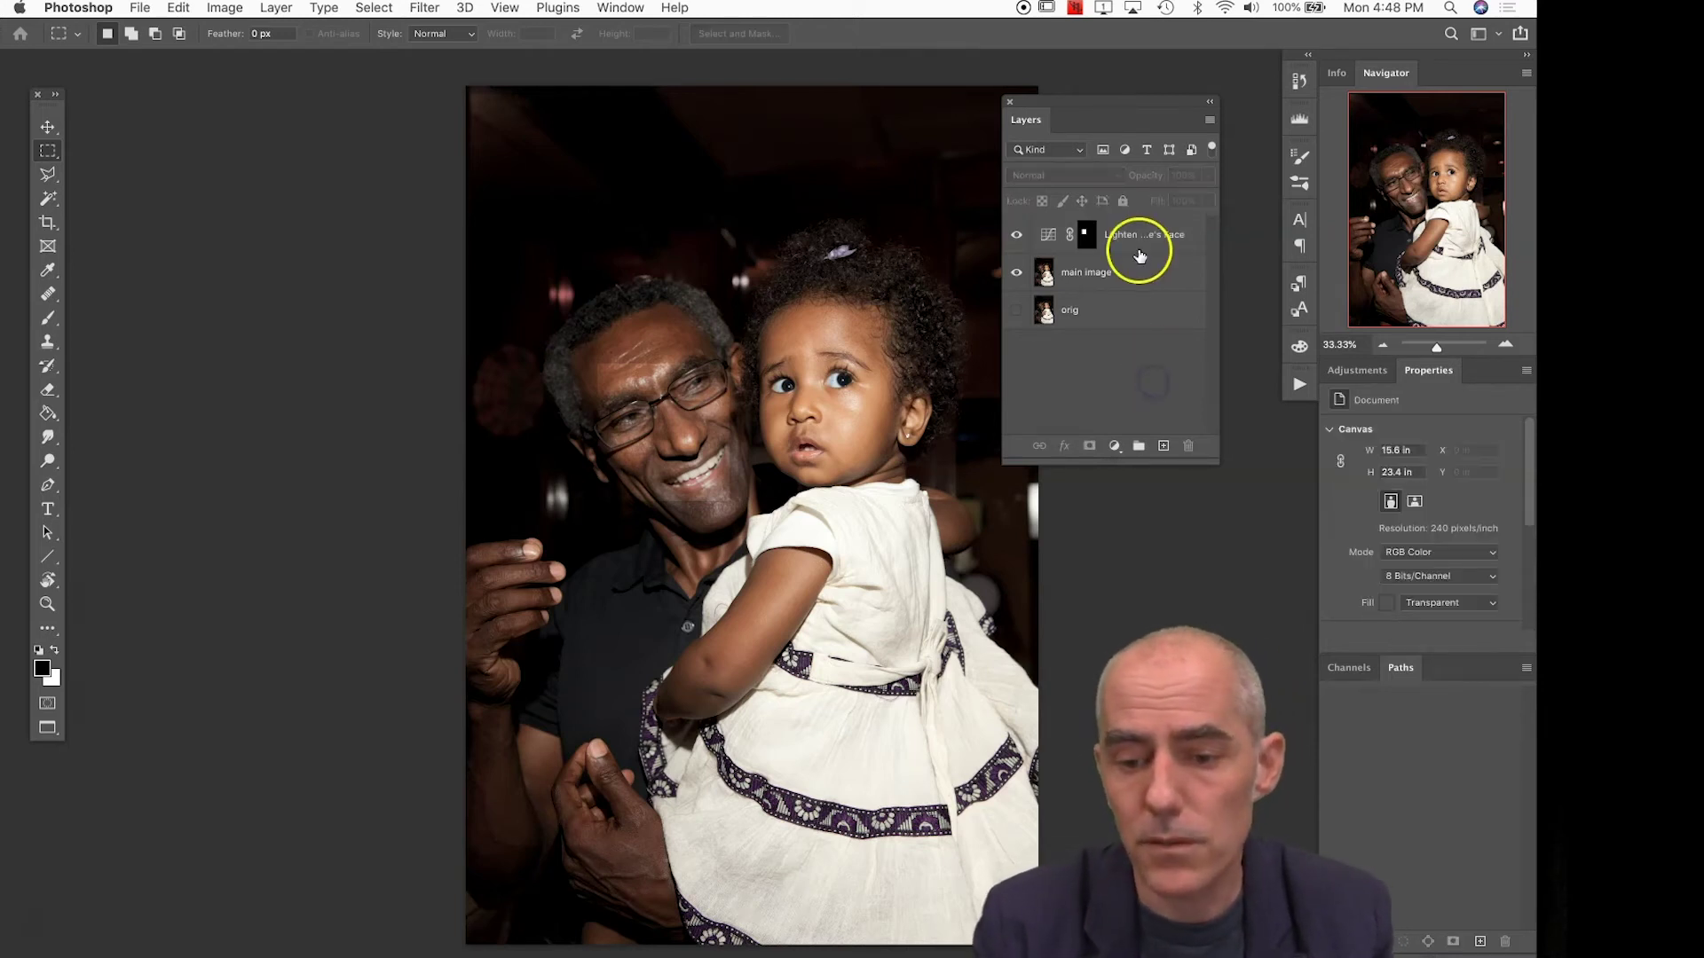
Target the mask of the face-lightening Curves layer and select the entire canvas
left_click(1089, 235)
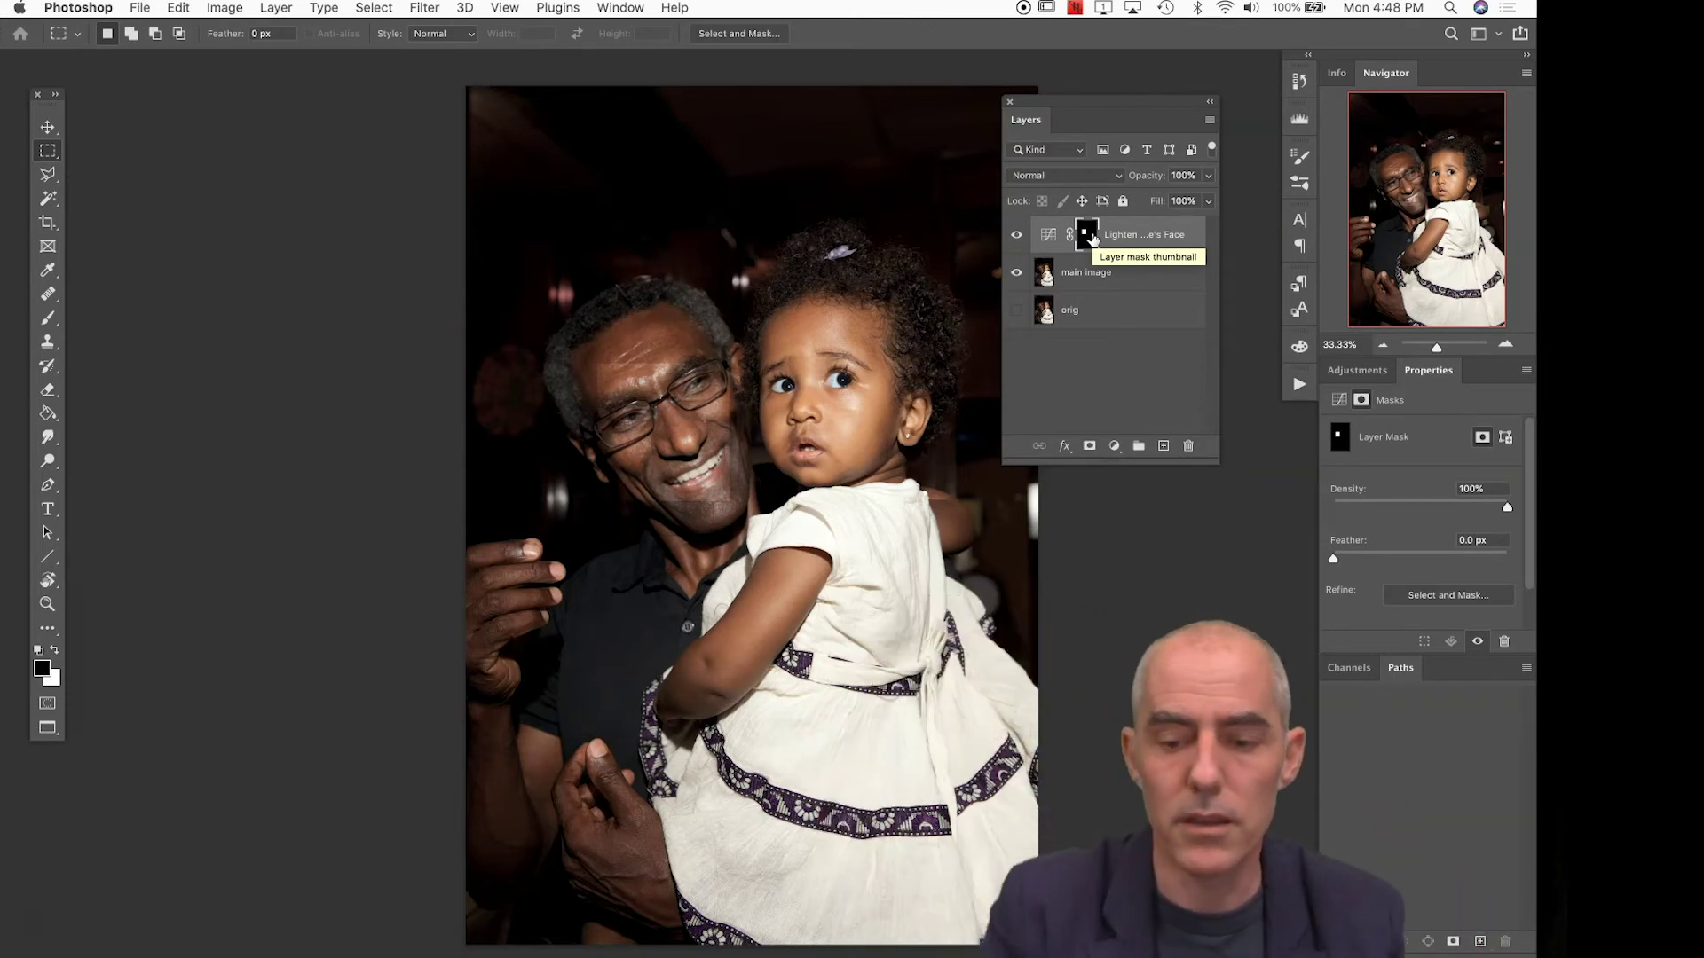
left_click(1086, 238)
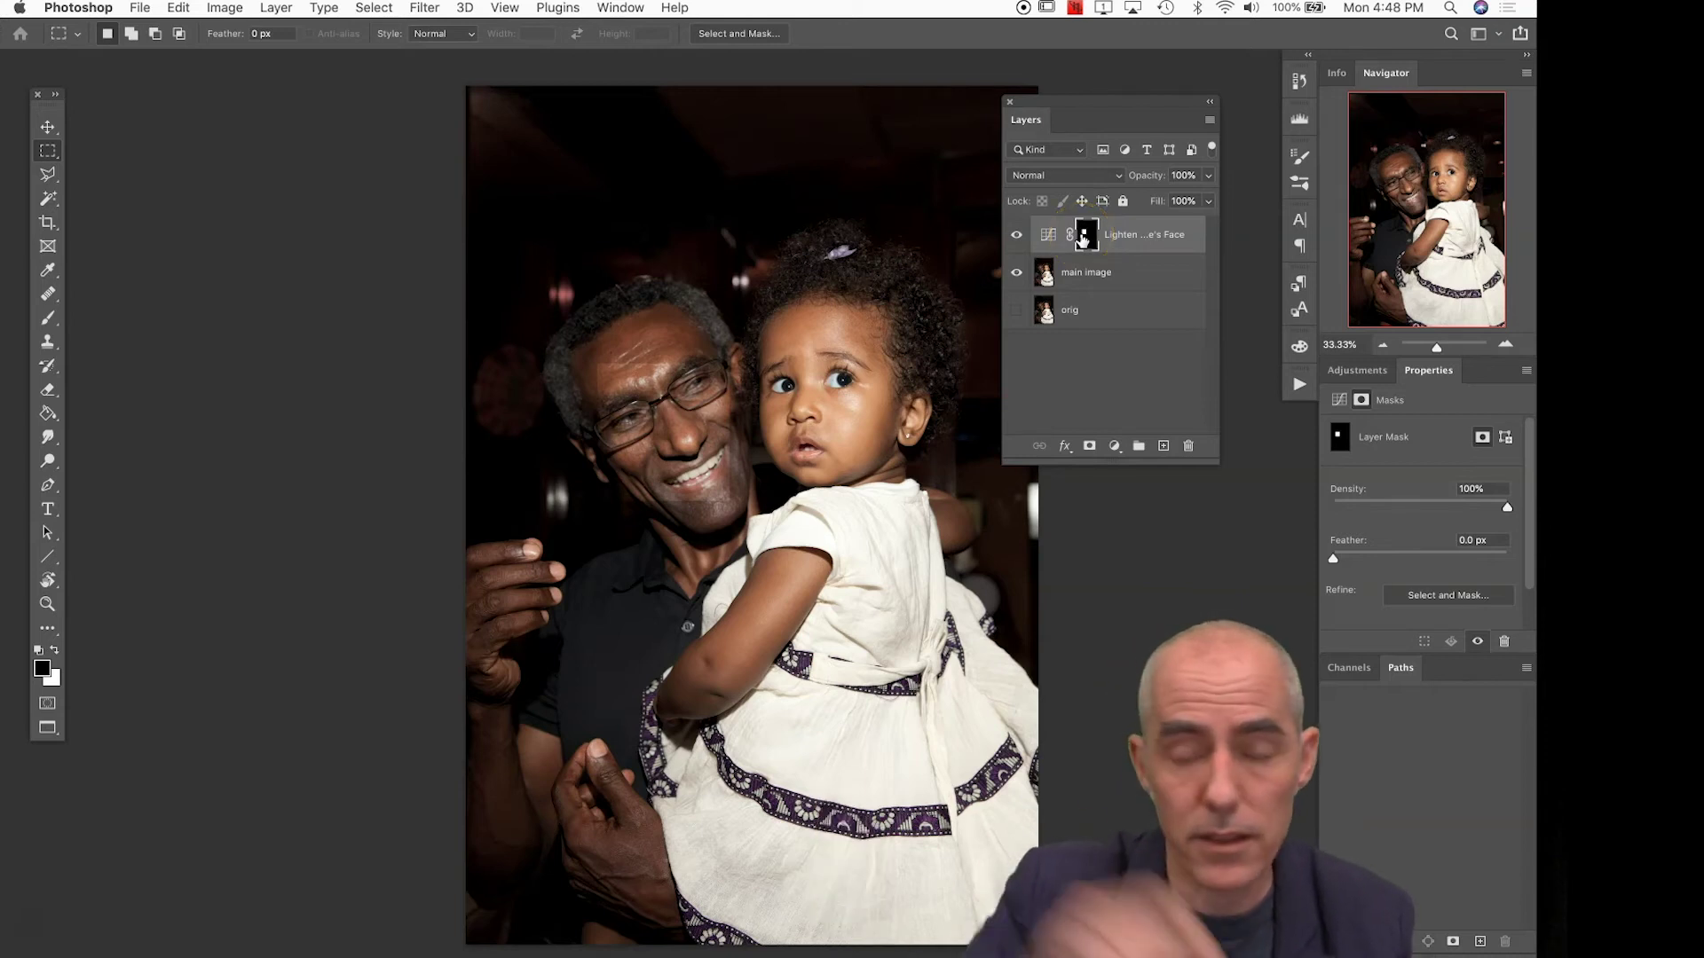
left_click(1082, 236)
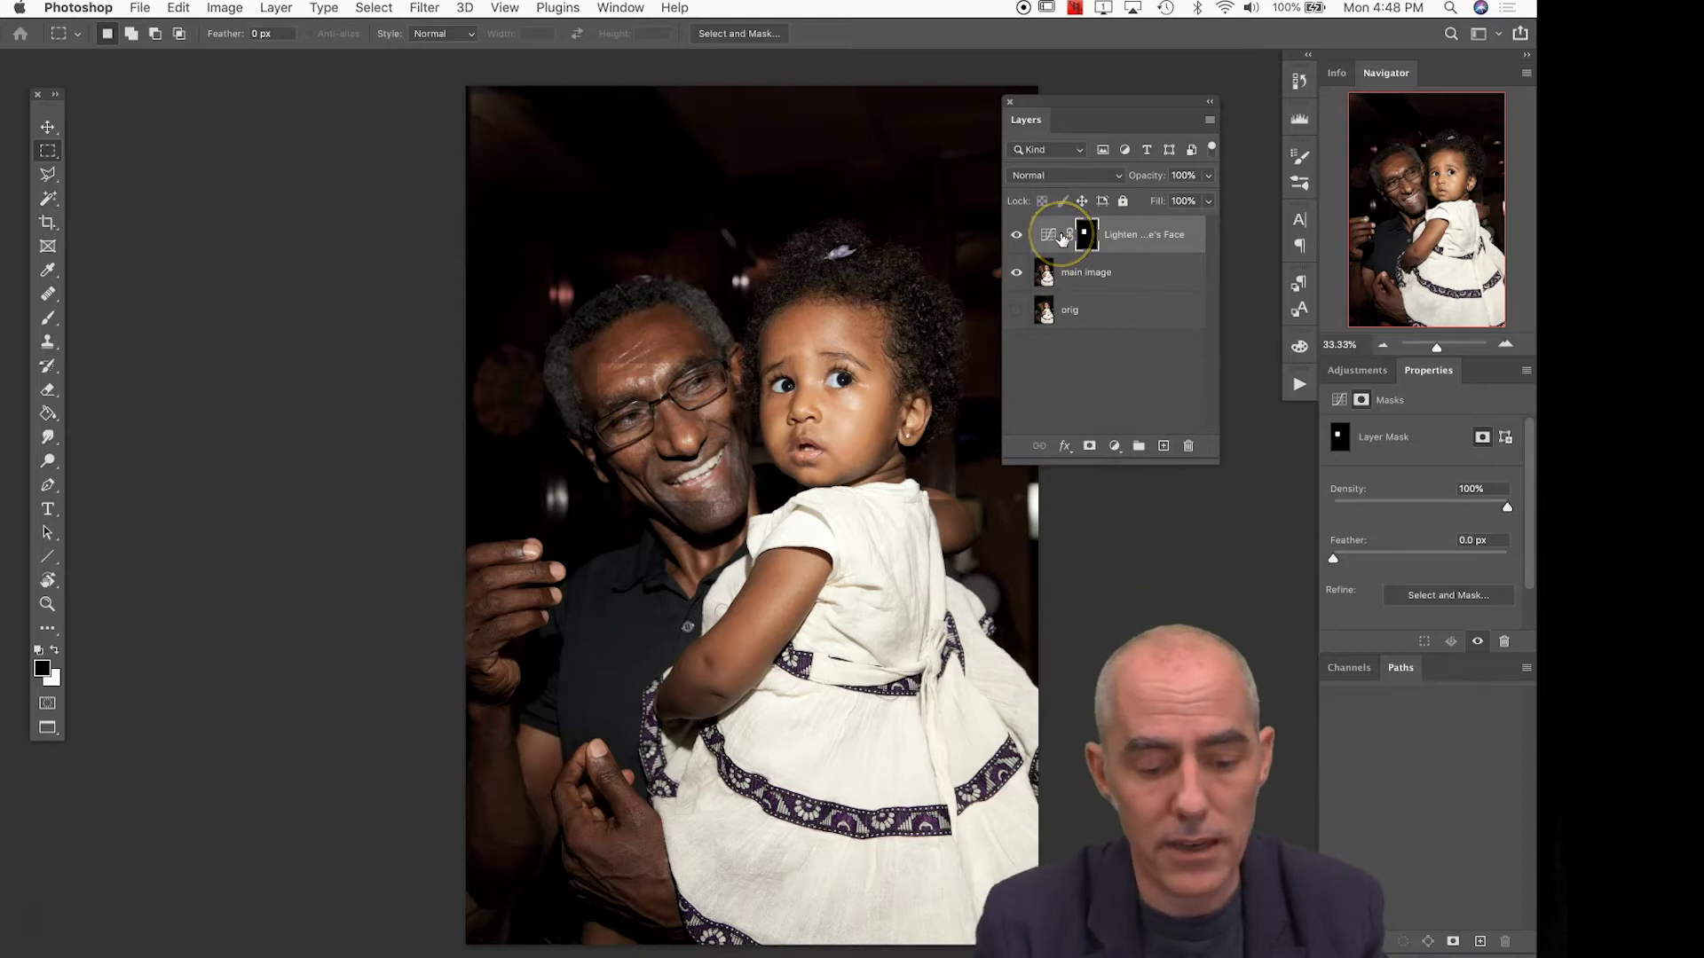
key("super+a")
left_click(154, 33)
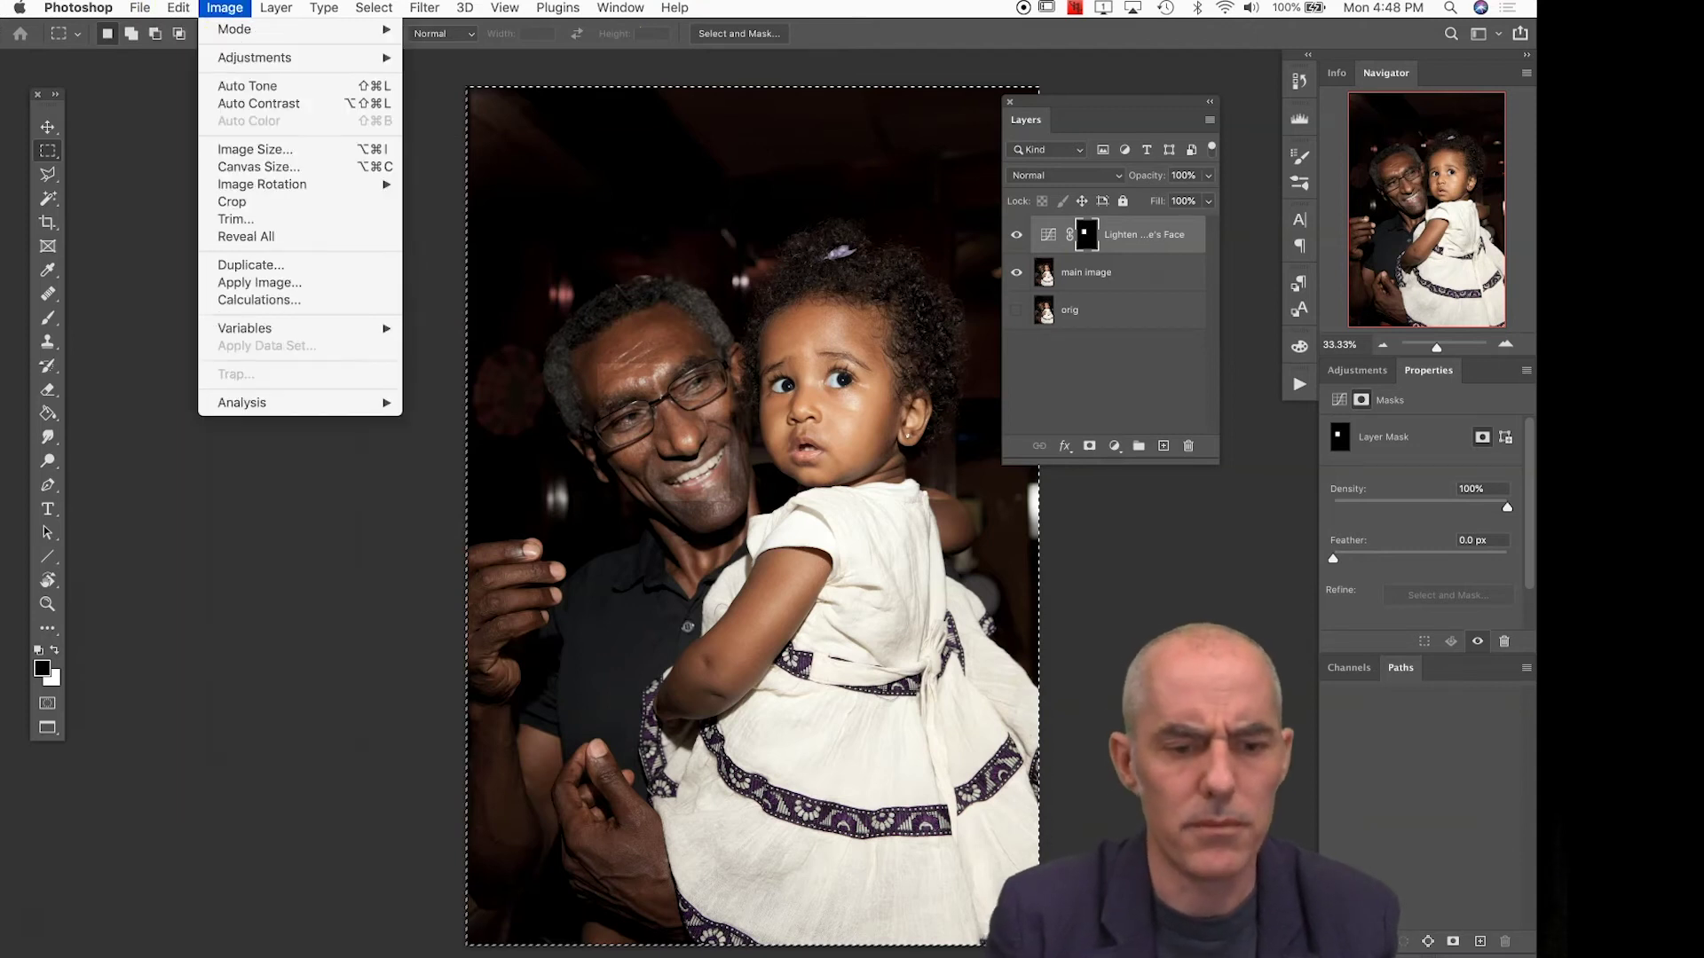
left_click(370, 35)
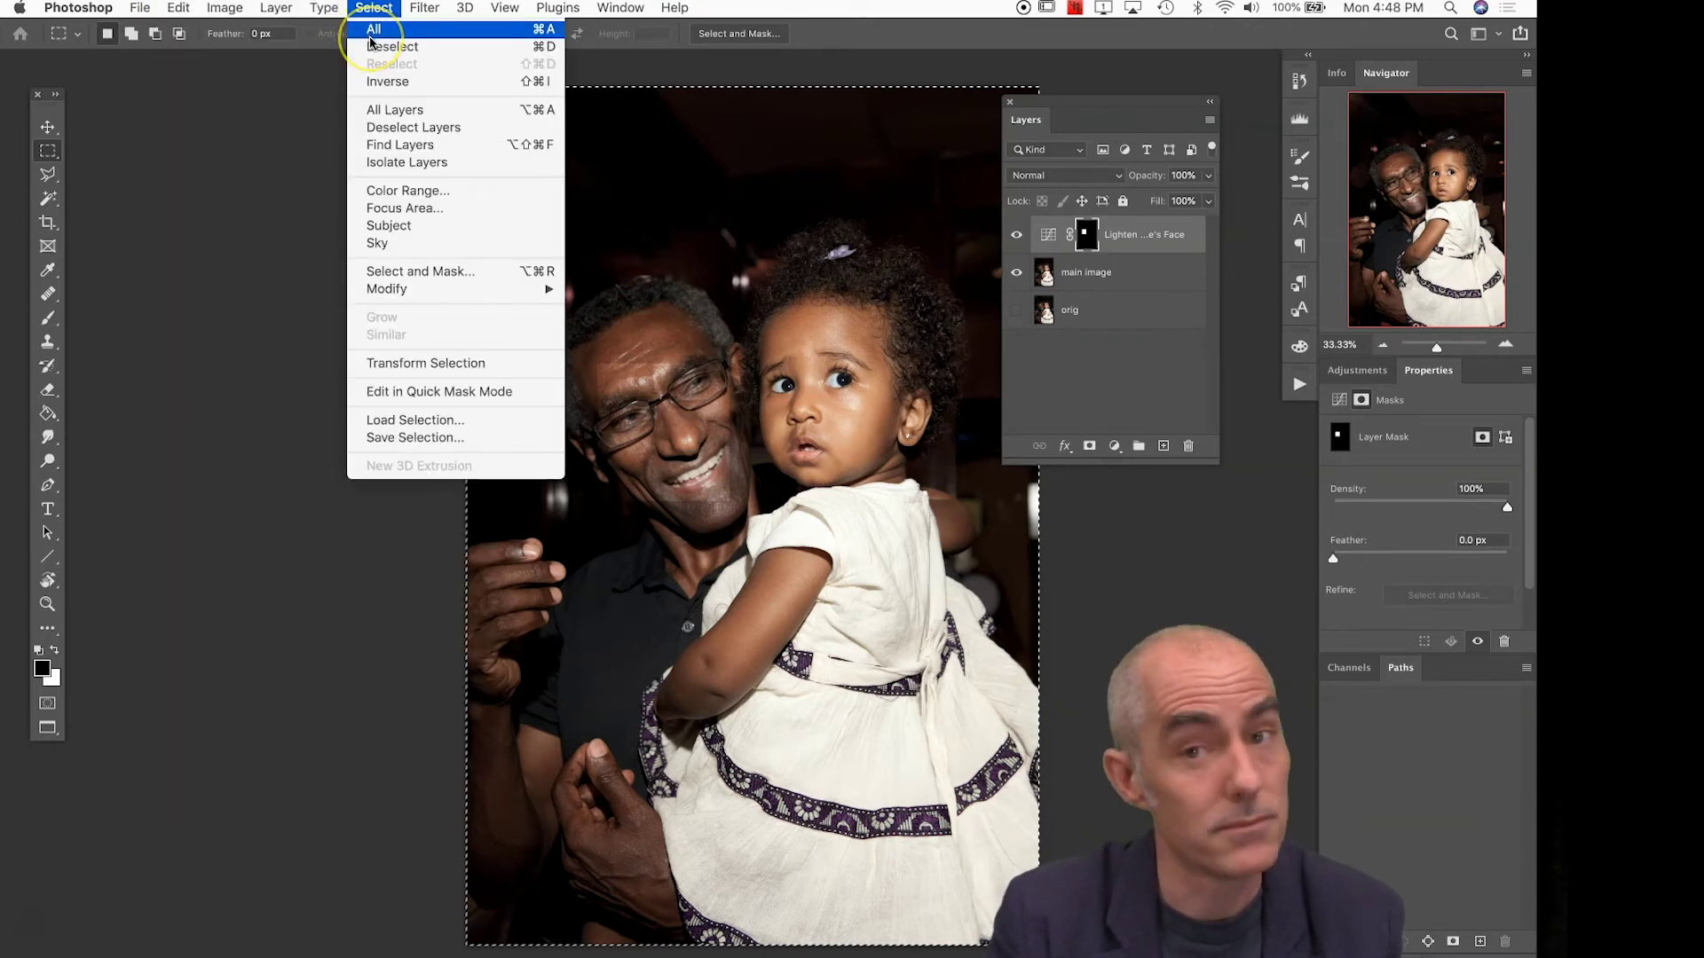
left_click(375, 27)
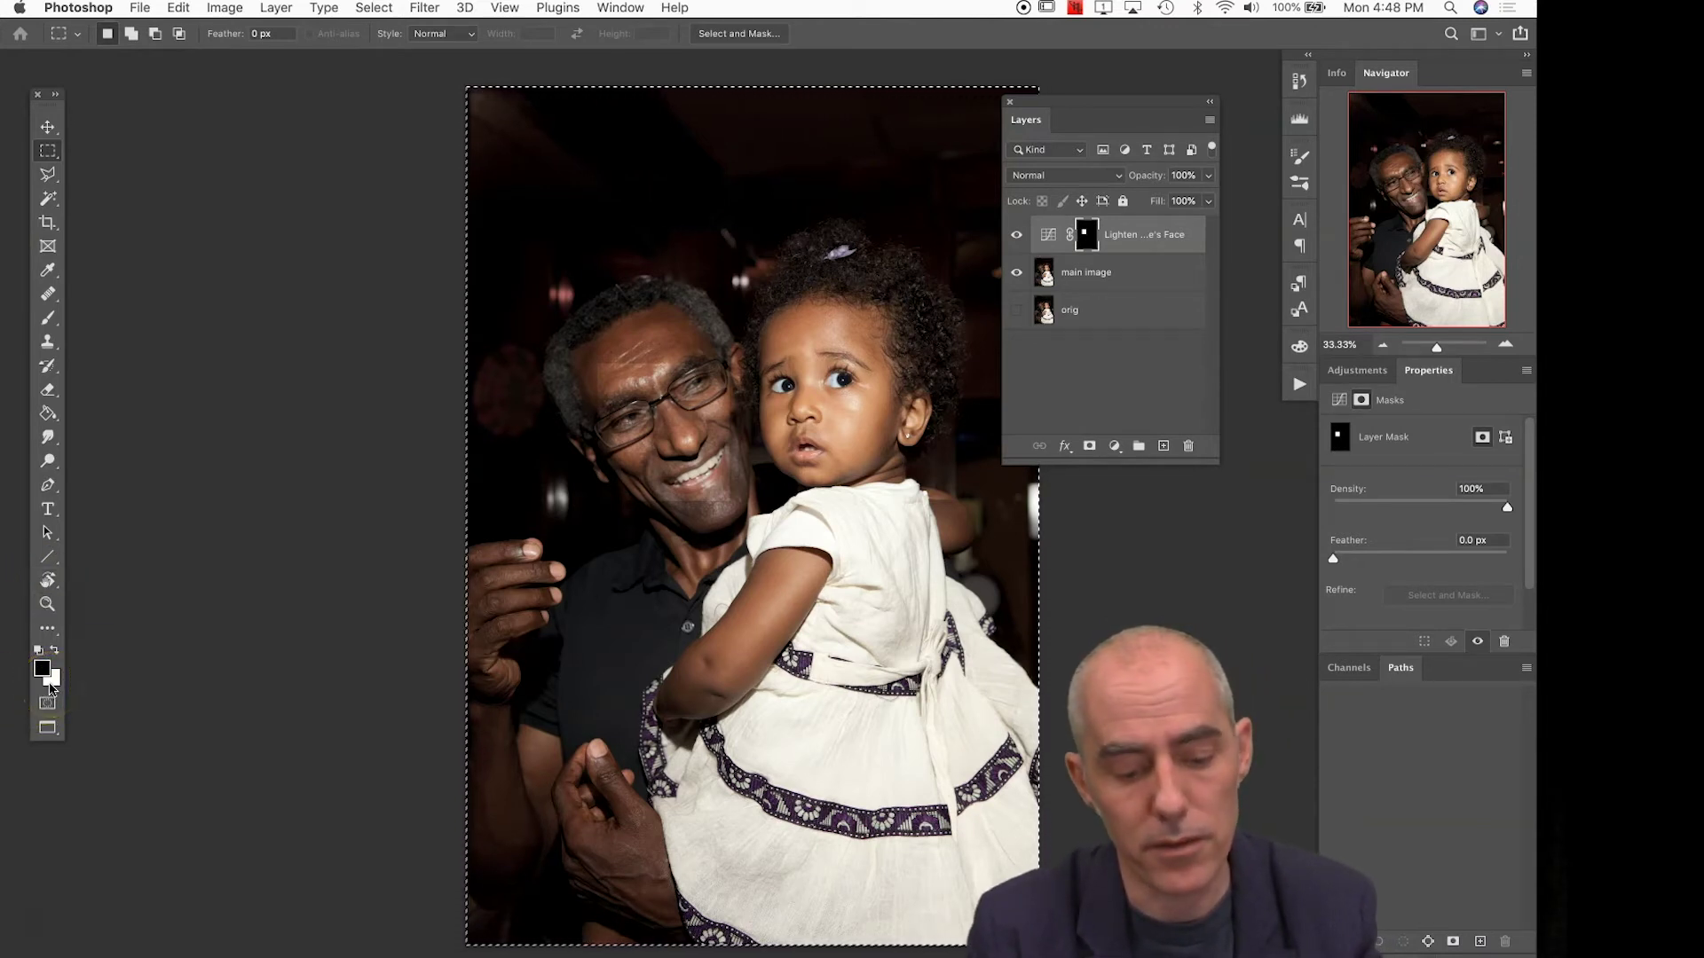
Swap the foreground and background colours back and forth, ending with white in front and black behind
key("x")
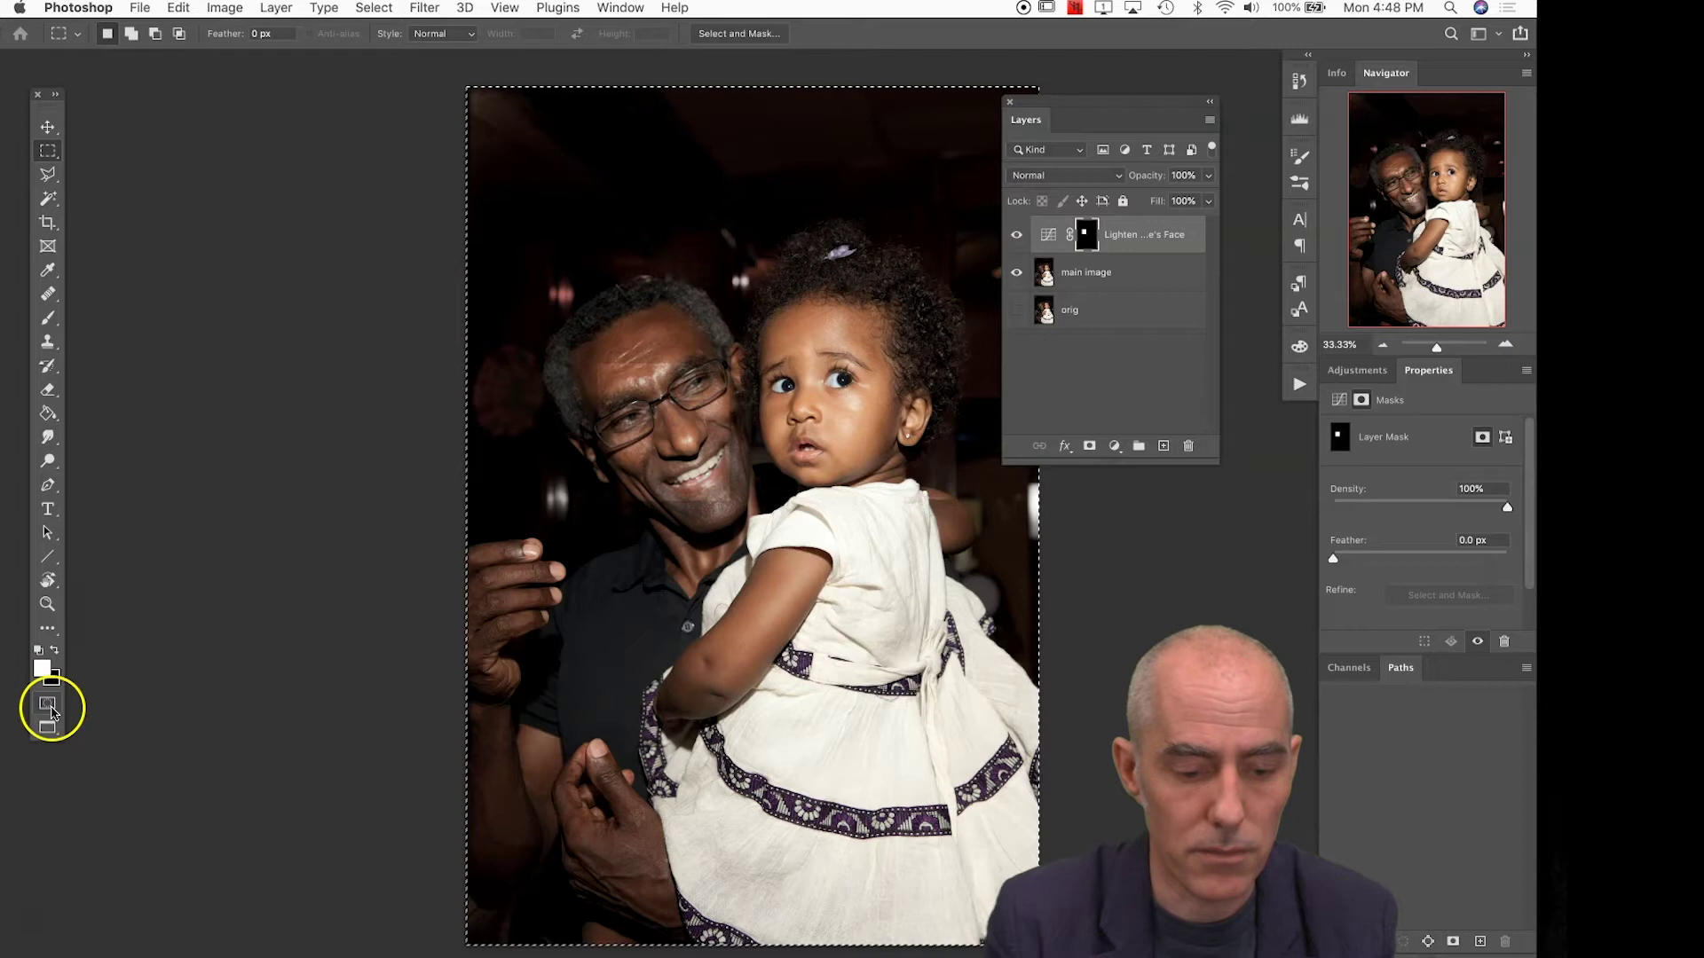
key("x")
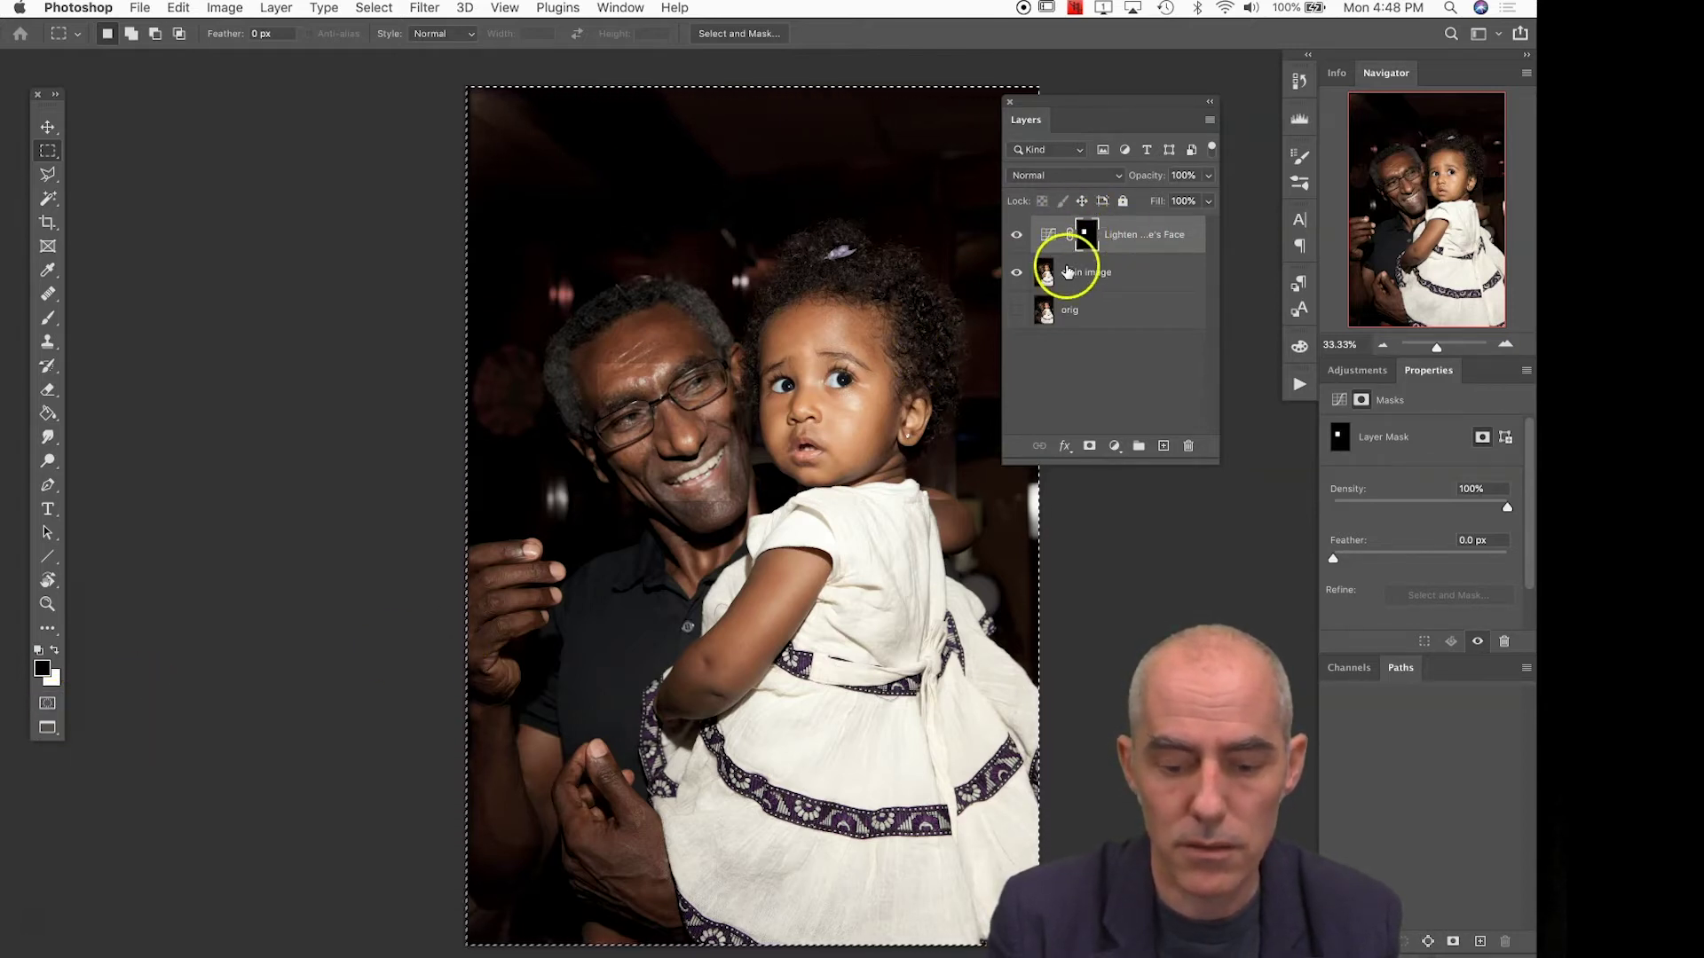
key("x")
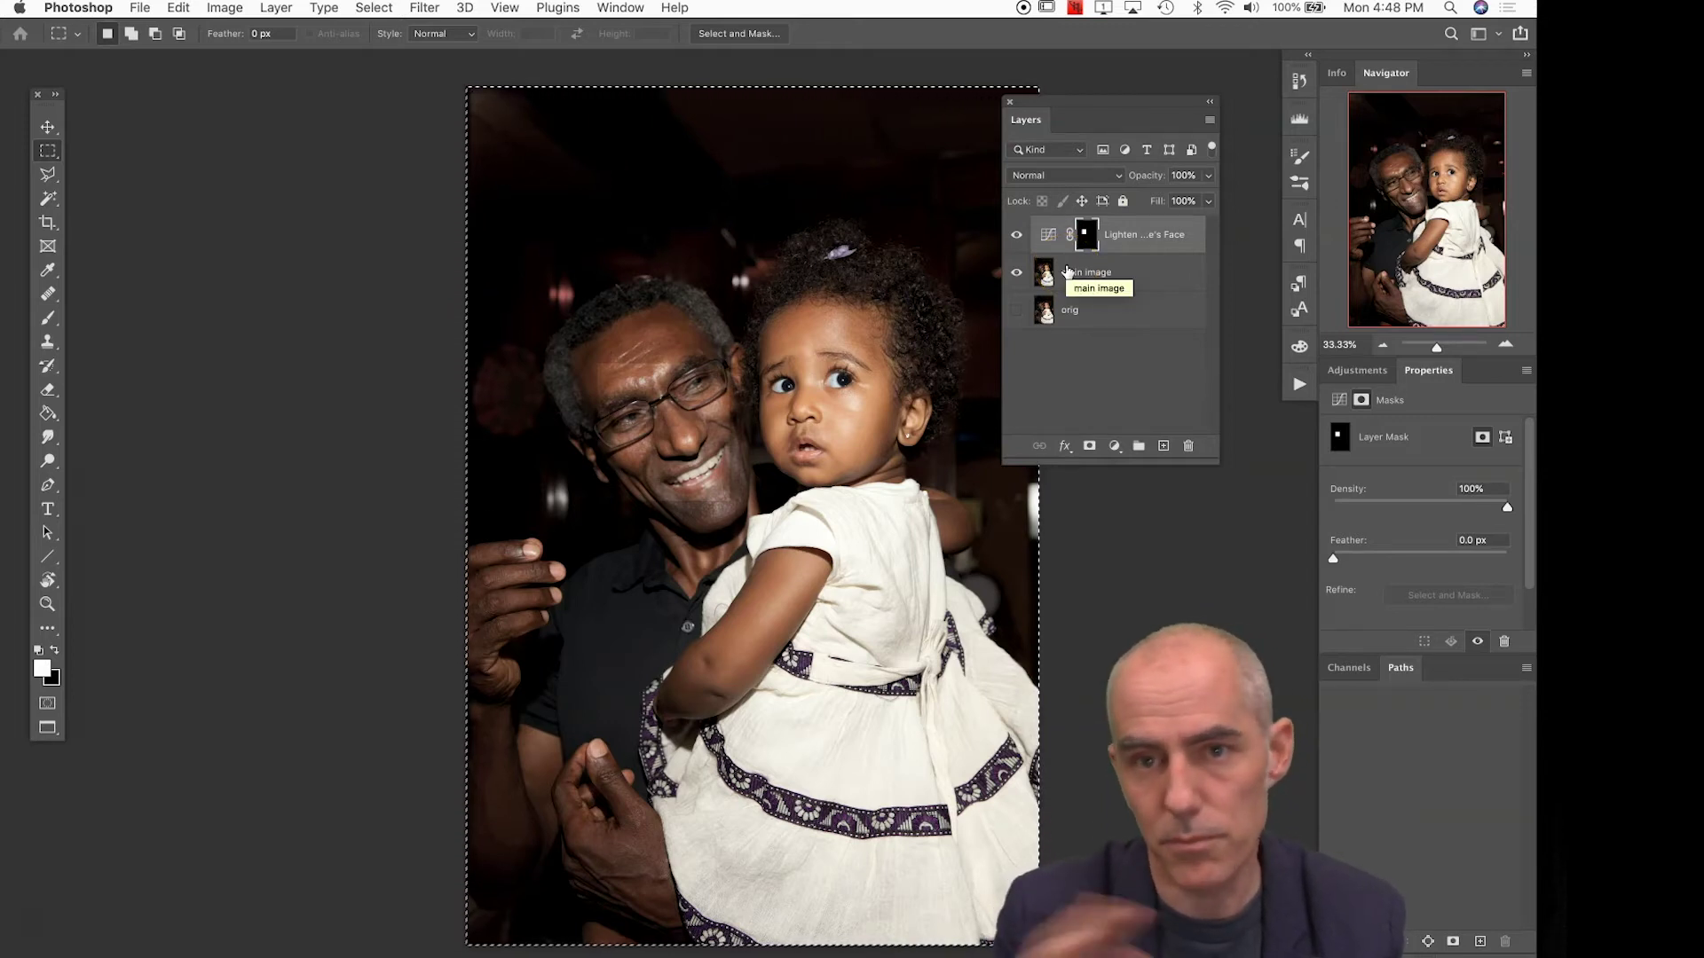
key("x")
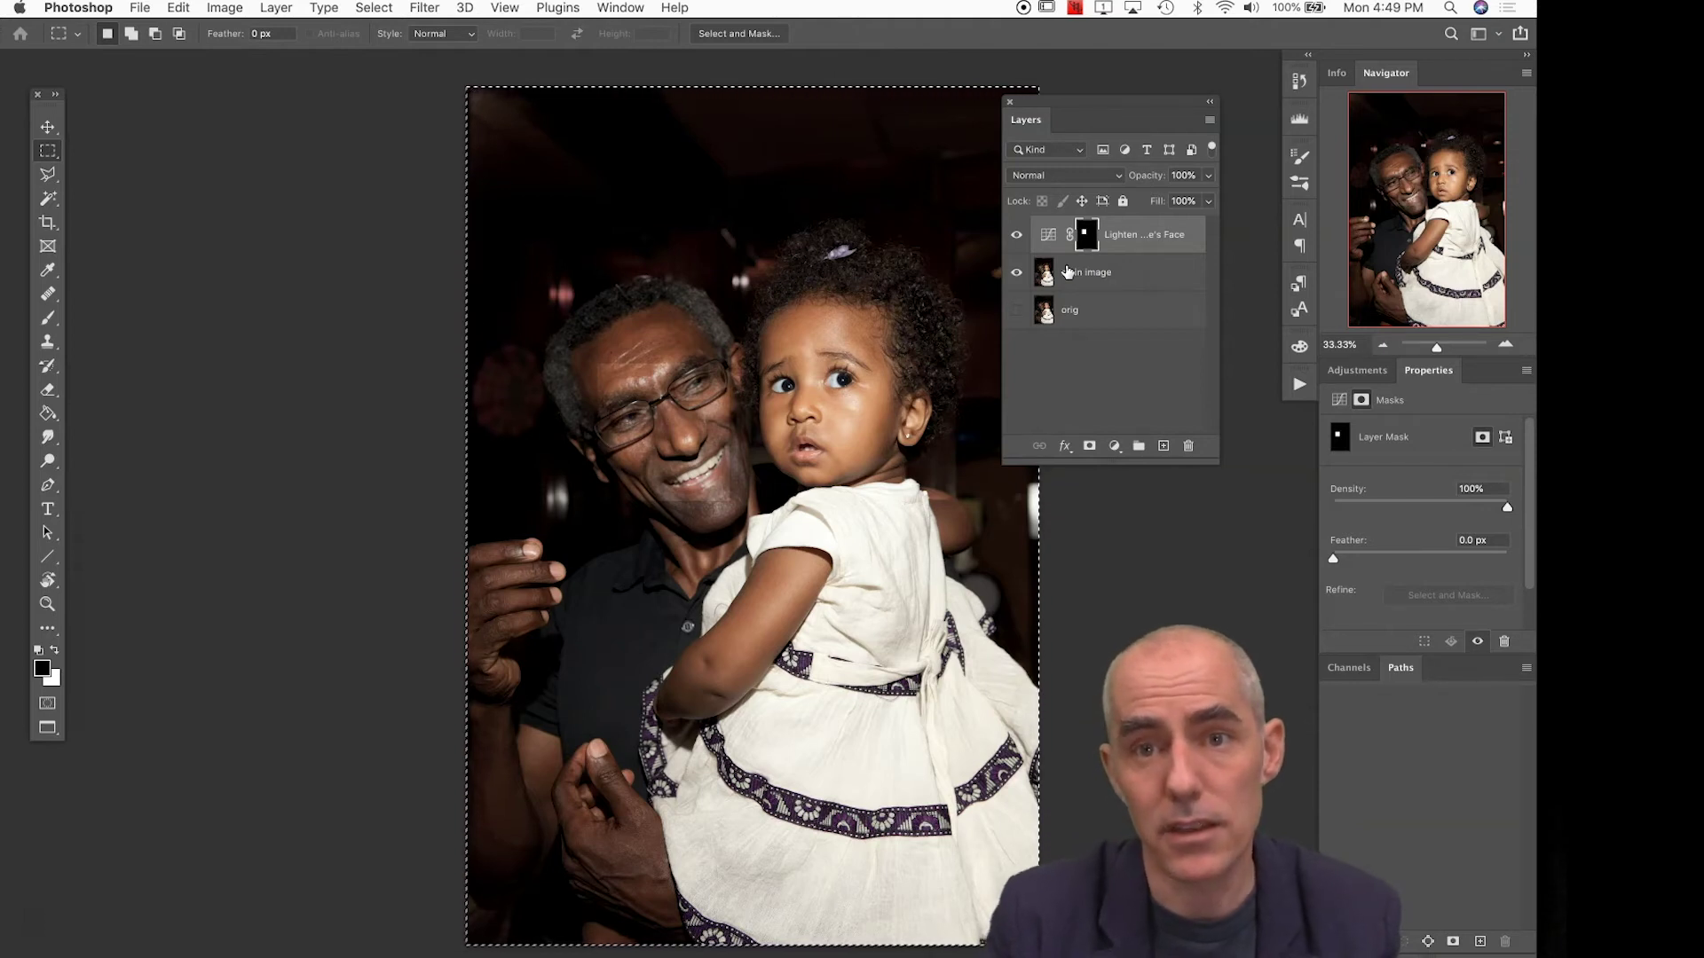
key("x")
key("x")
key("x")
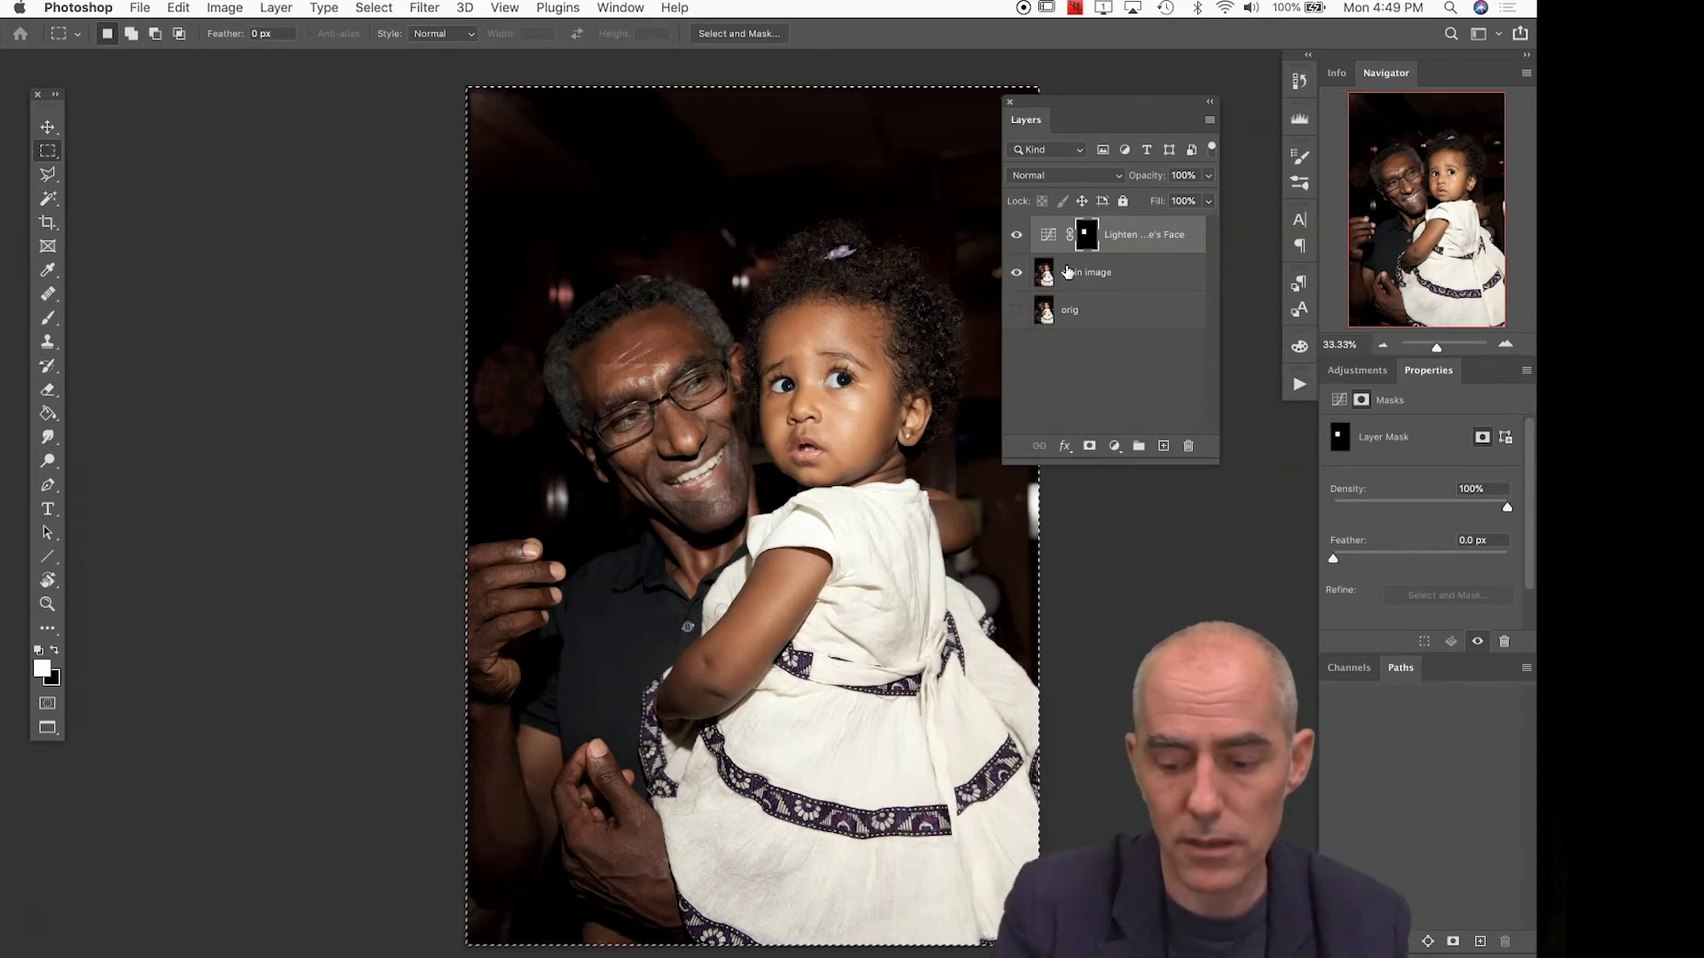
Fill the Curves mask with black, and try a white fill after swapping the colours
key("super+BackSpace")
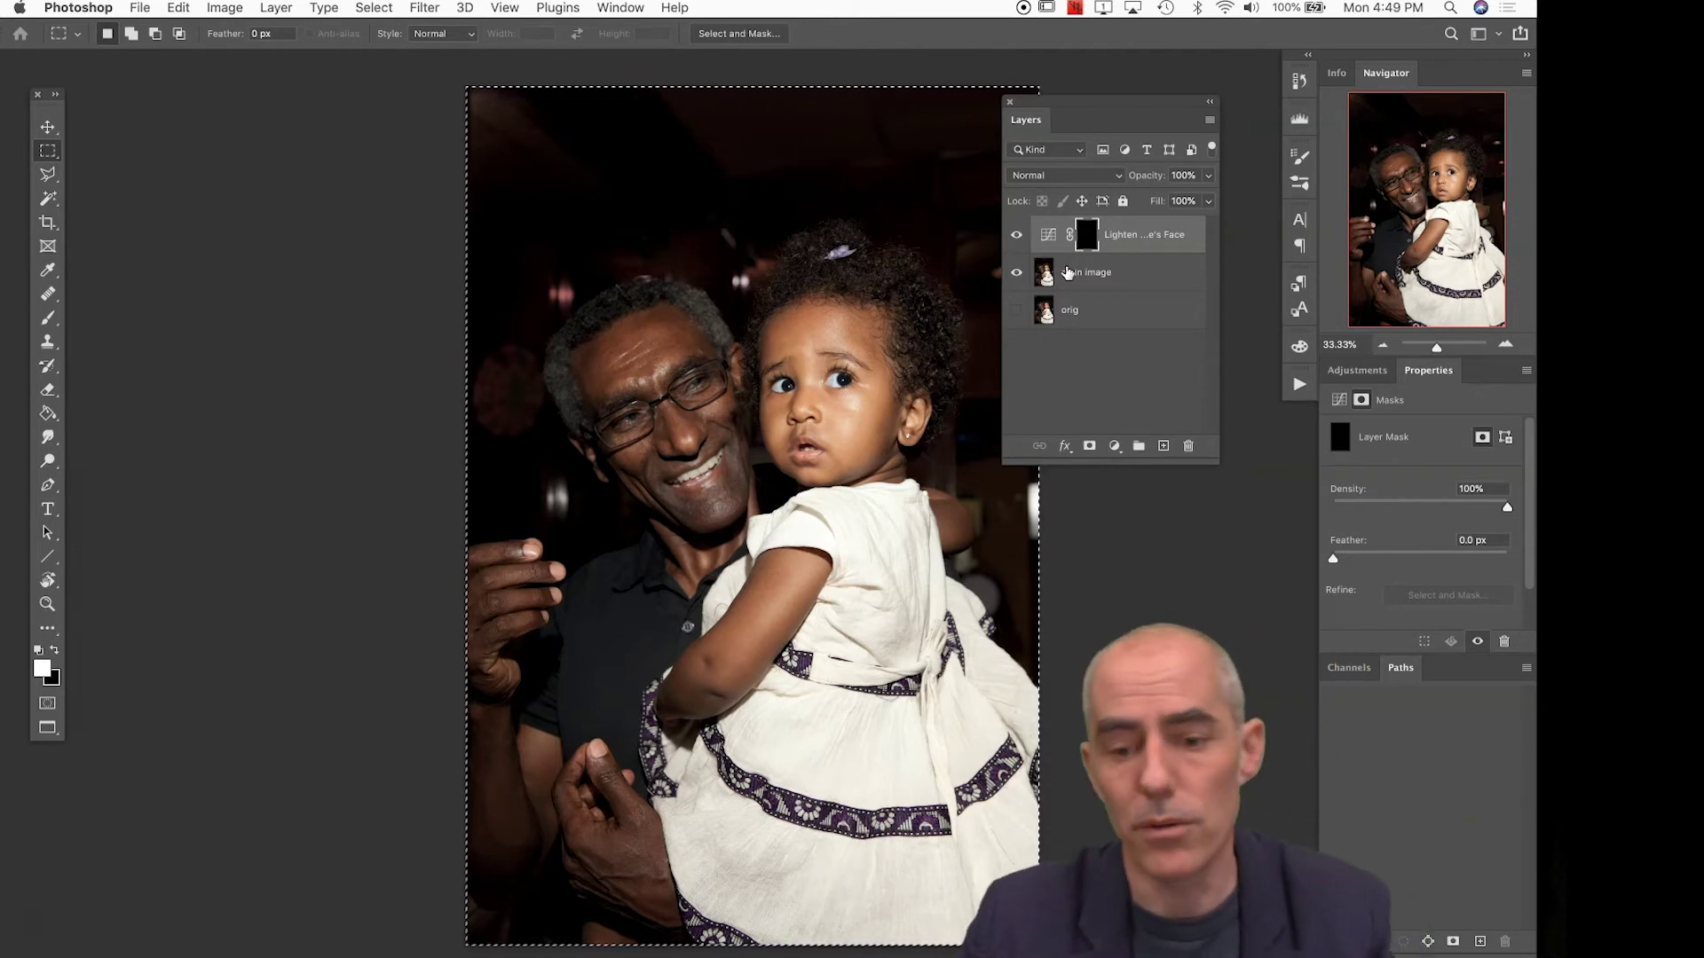
key("x")
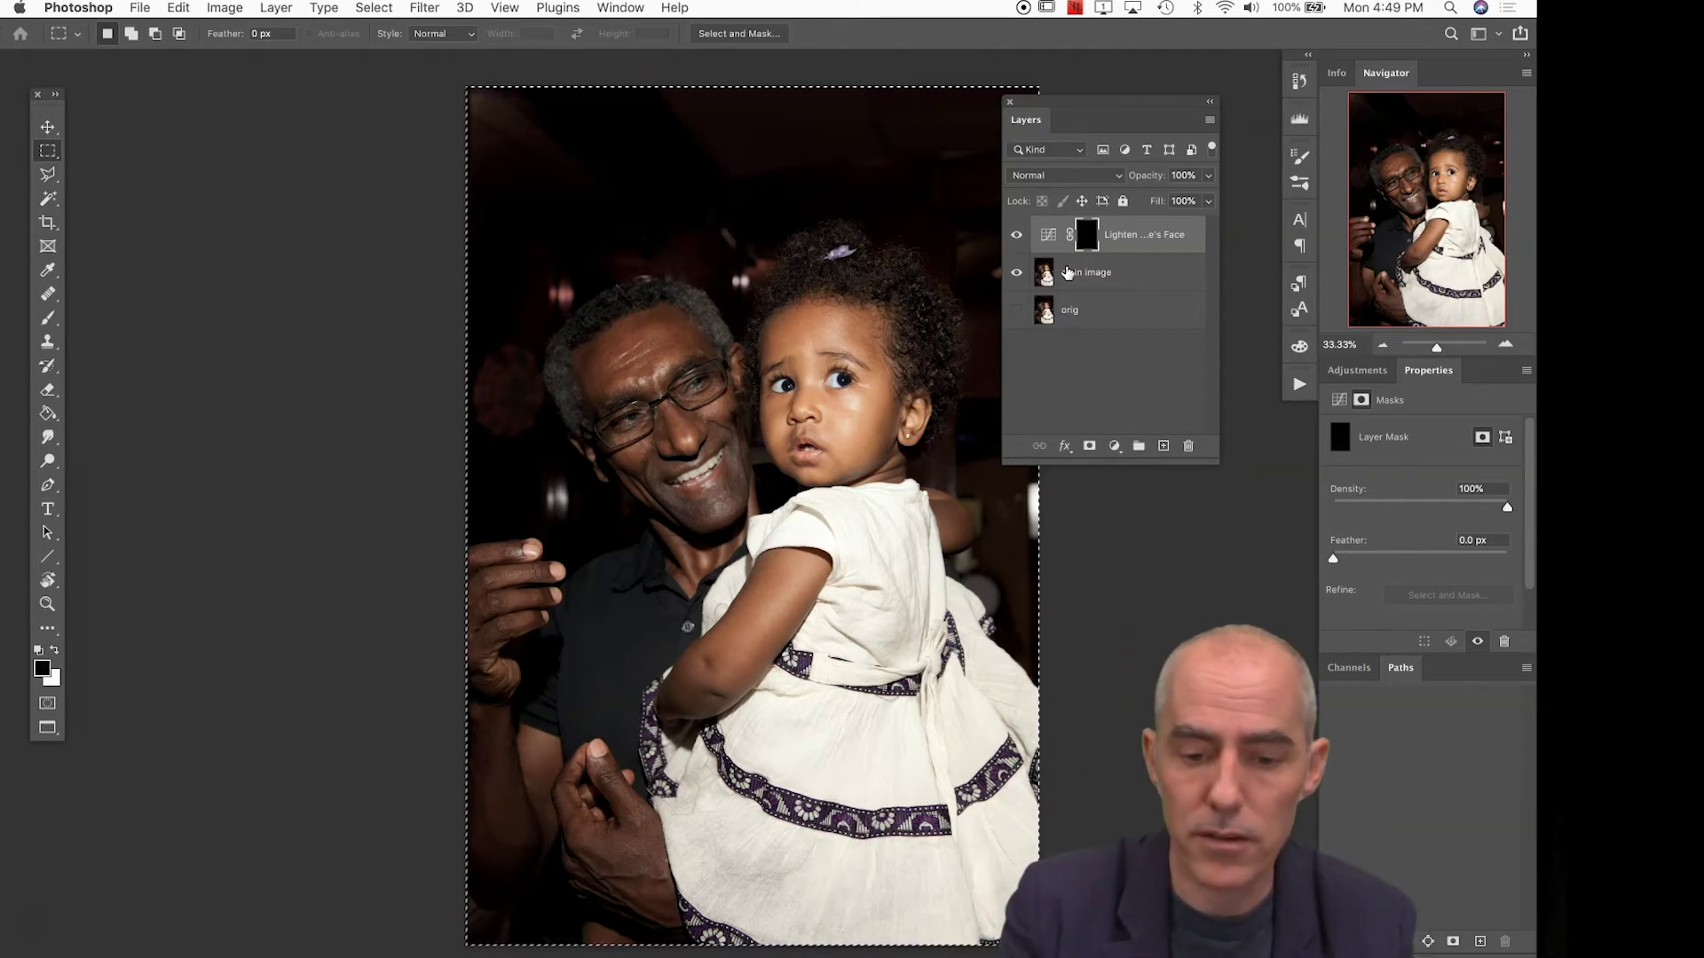
key("super+BackSpace")
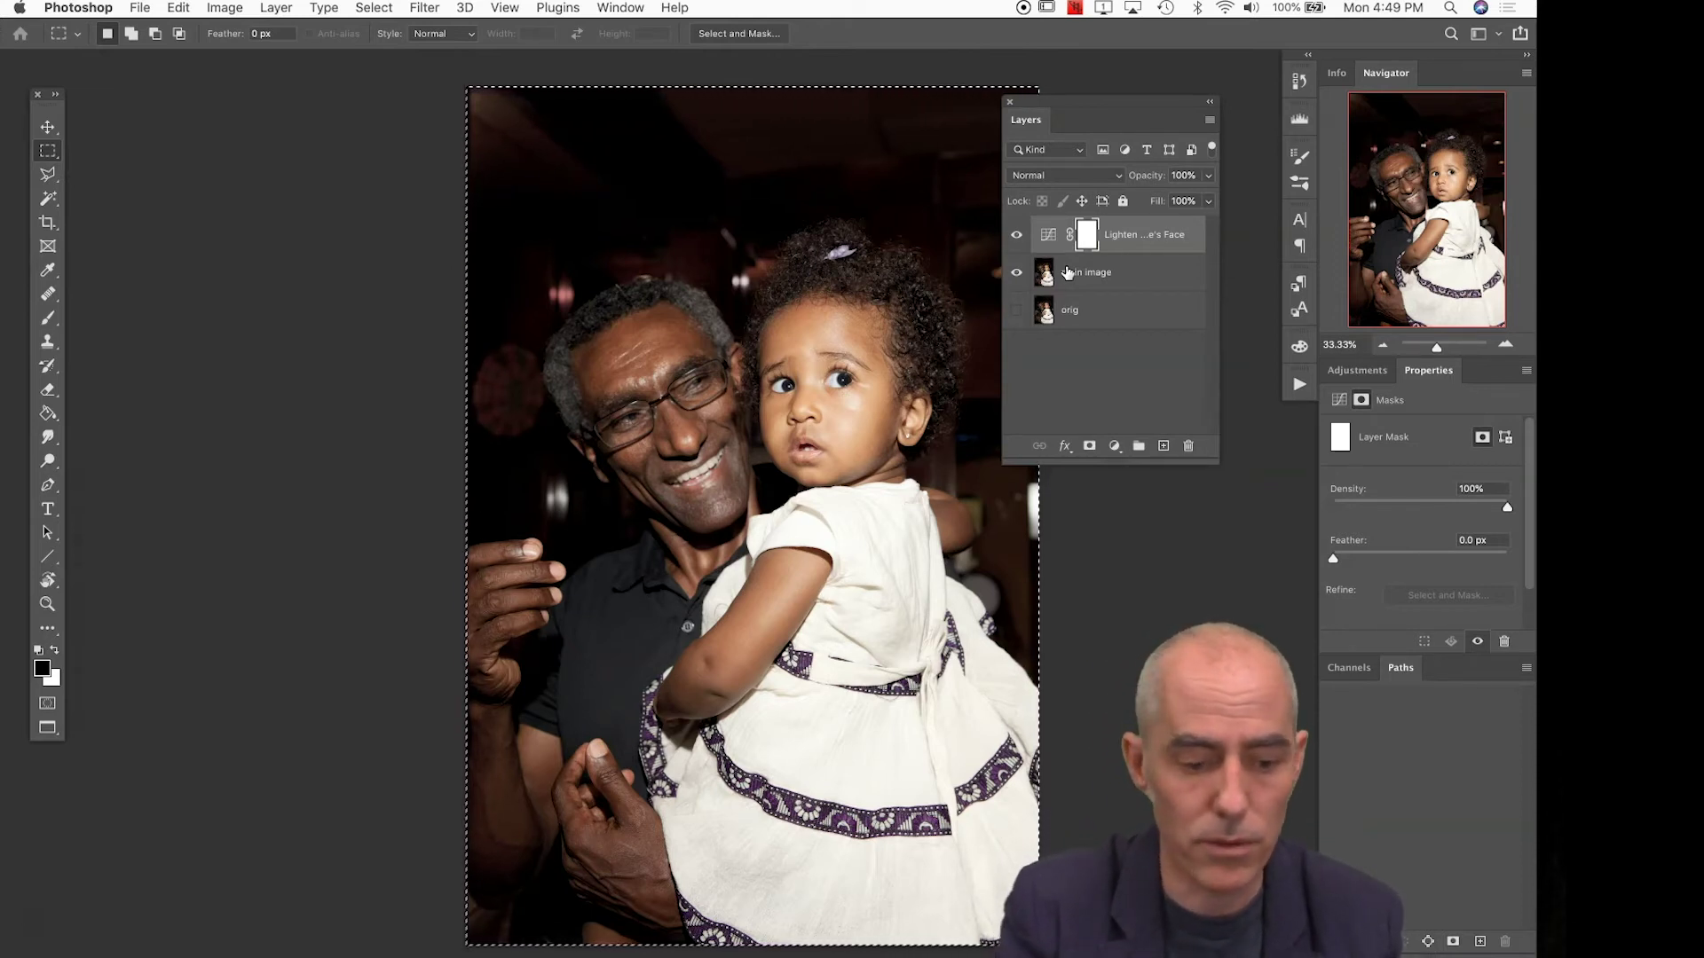
Fill the whole Curves mask with black using the default mask colours, and clear the selection
left_click(39, 651)
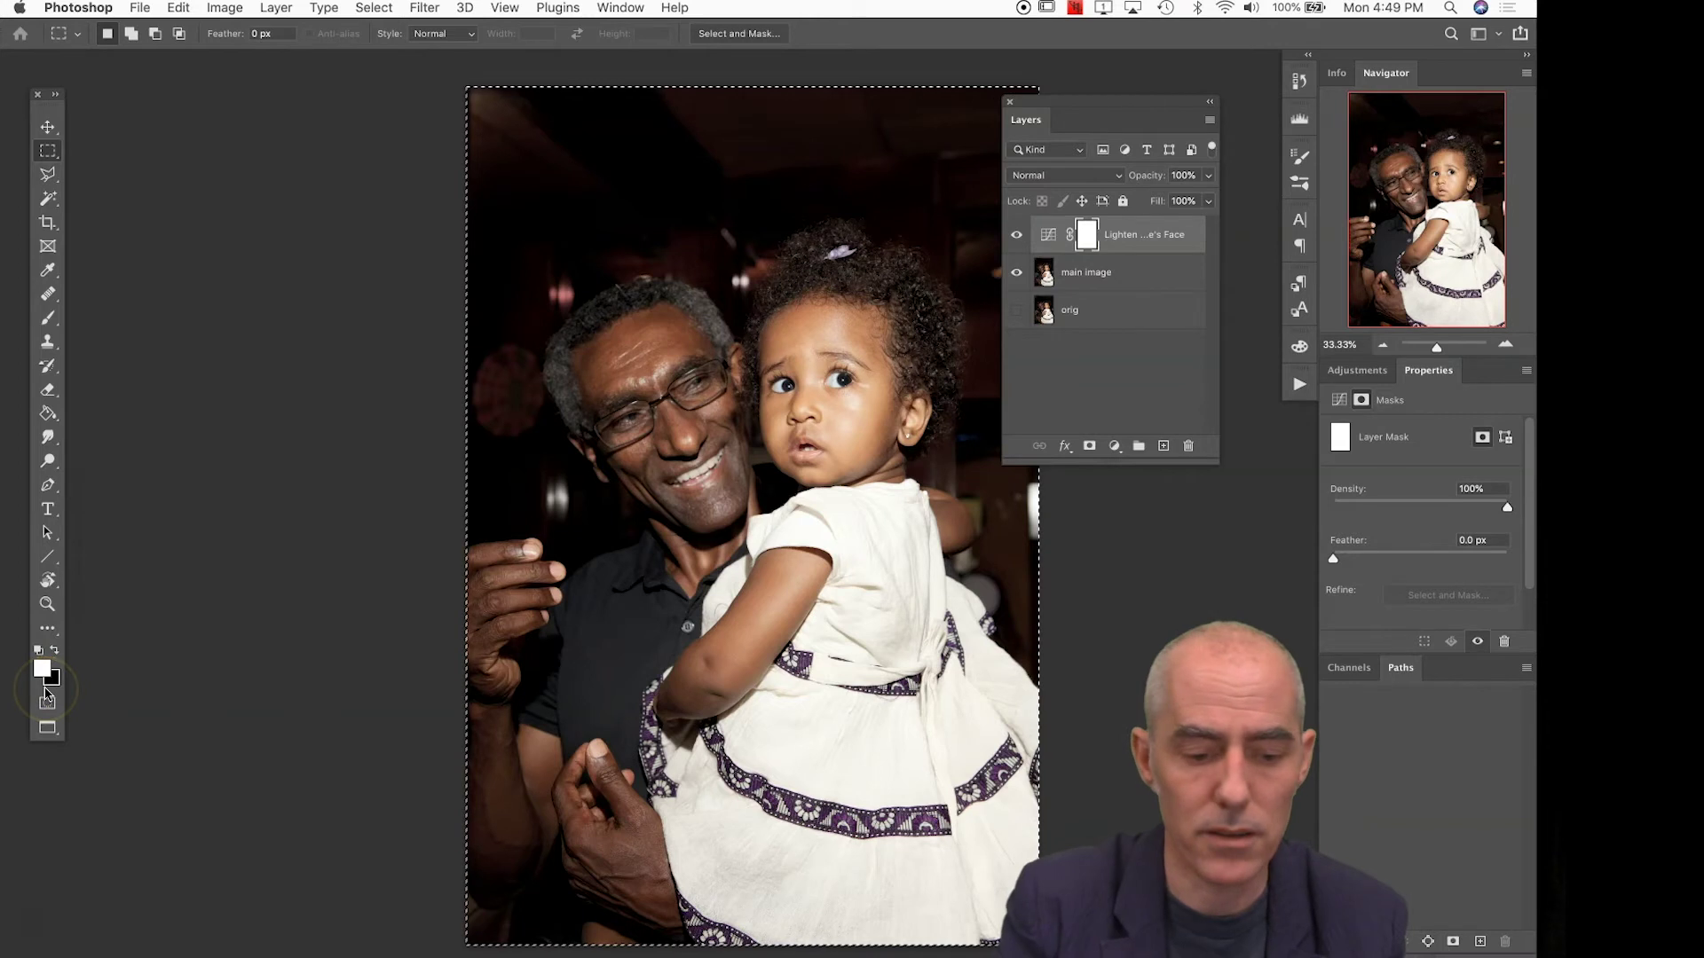
key("super+BackSpace")
key("super+d")
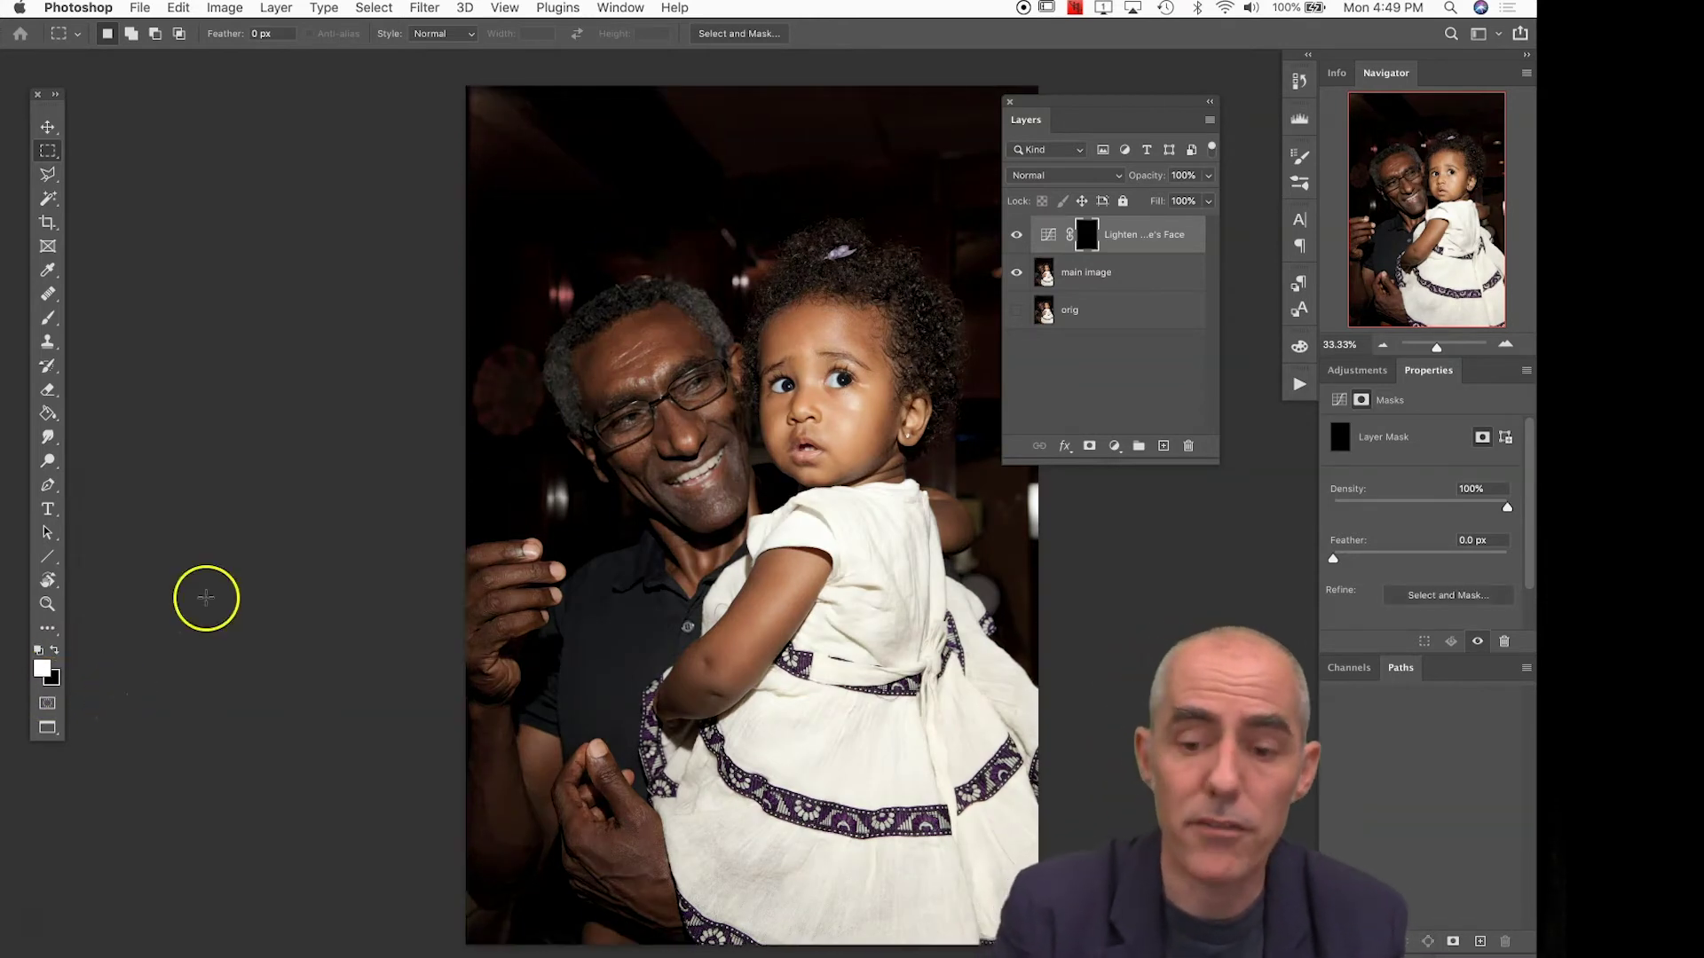
Toggle the visibility of the black-masked Curves layer several times to compare the portrait with and without it
left_click(1016, 237)
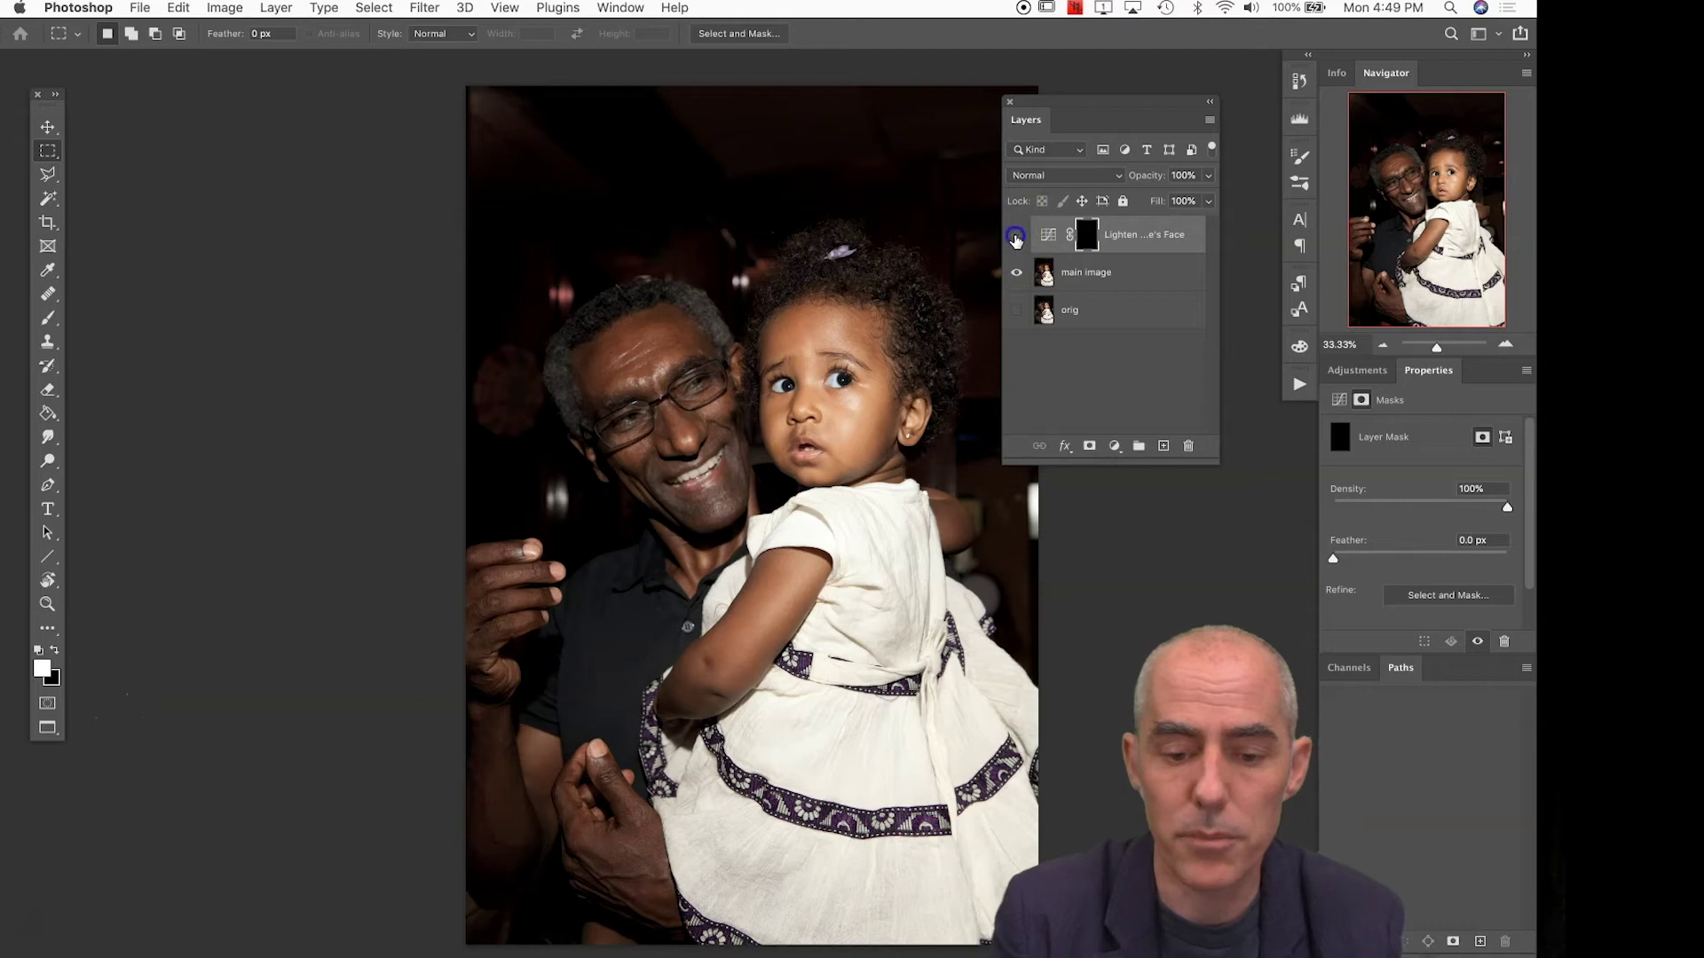
left_click(1016, 237)
left_click(1016, 237)
left_click(1016, 237)
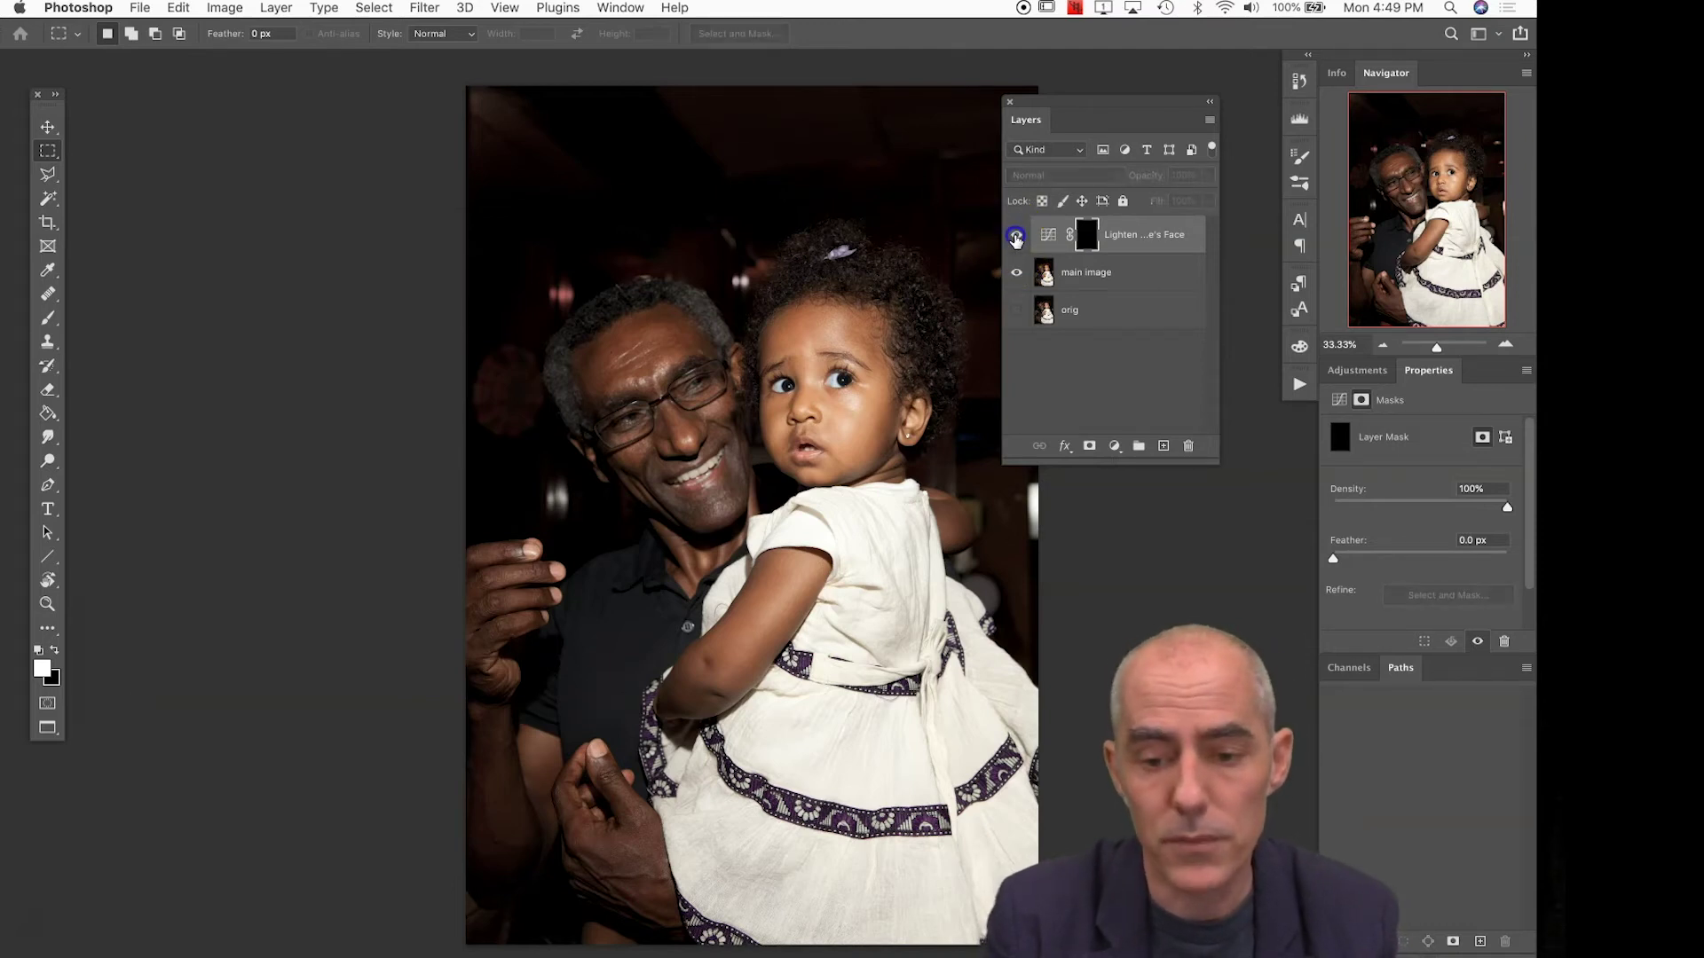
left_click(1016, 236)
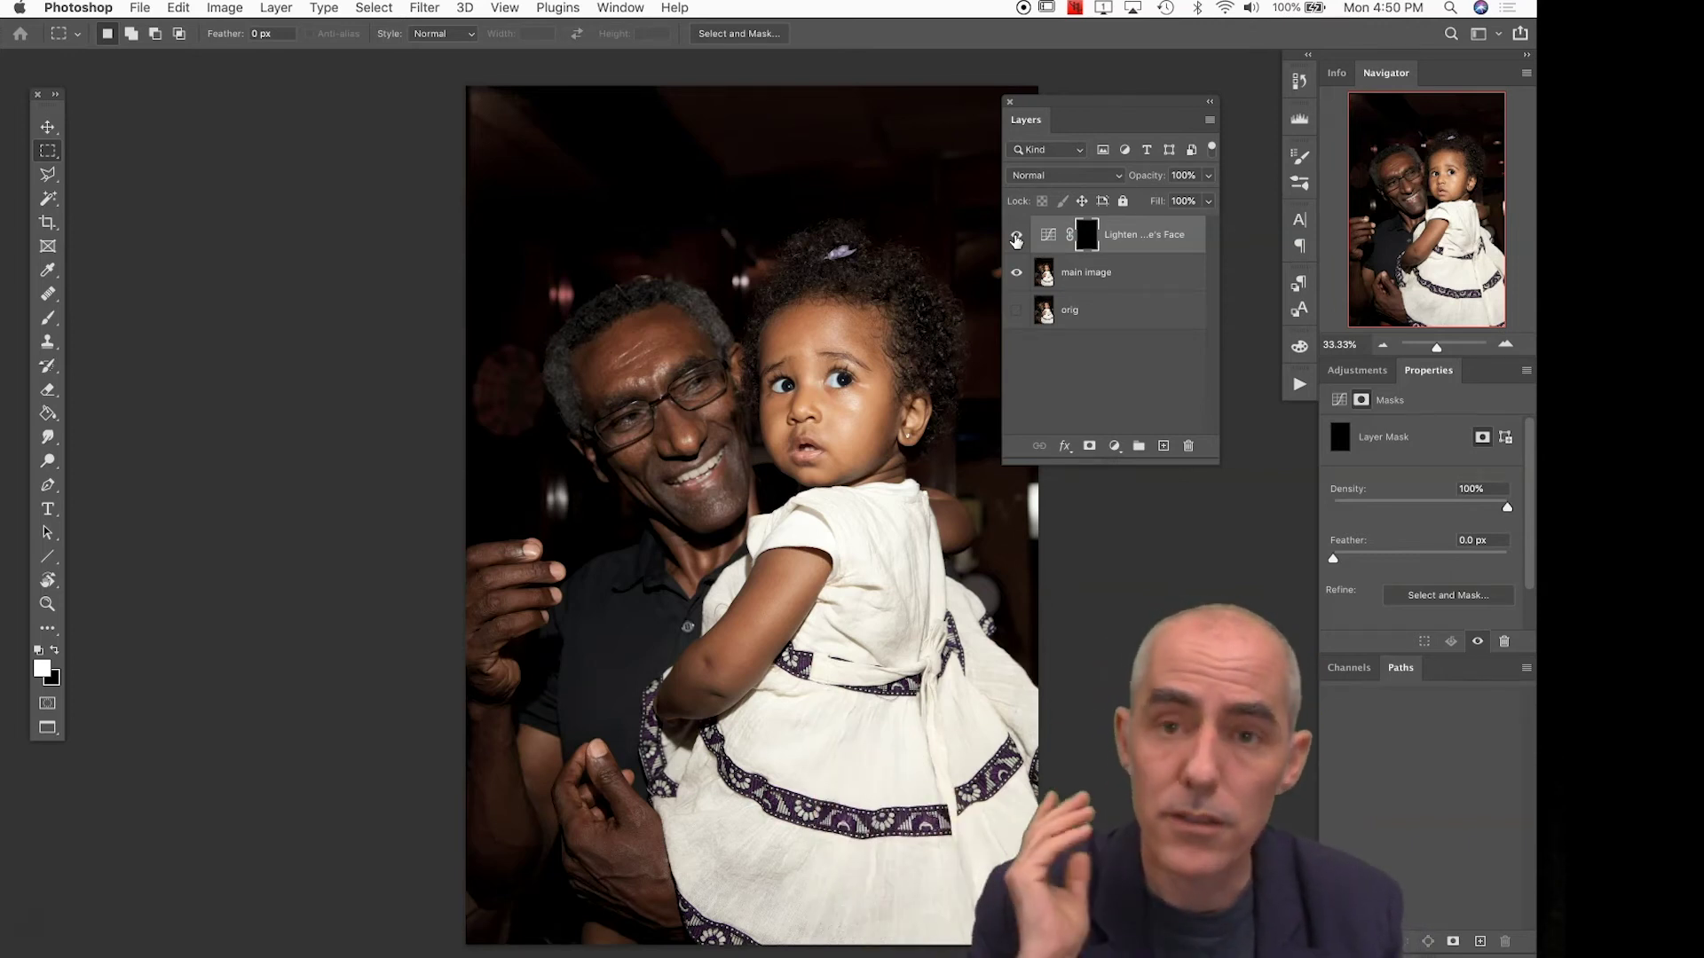
Set up the Brush tool to paint white with a soft round tip at 0% hardness and Shape Dynamics off
key("b")
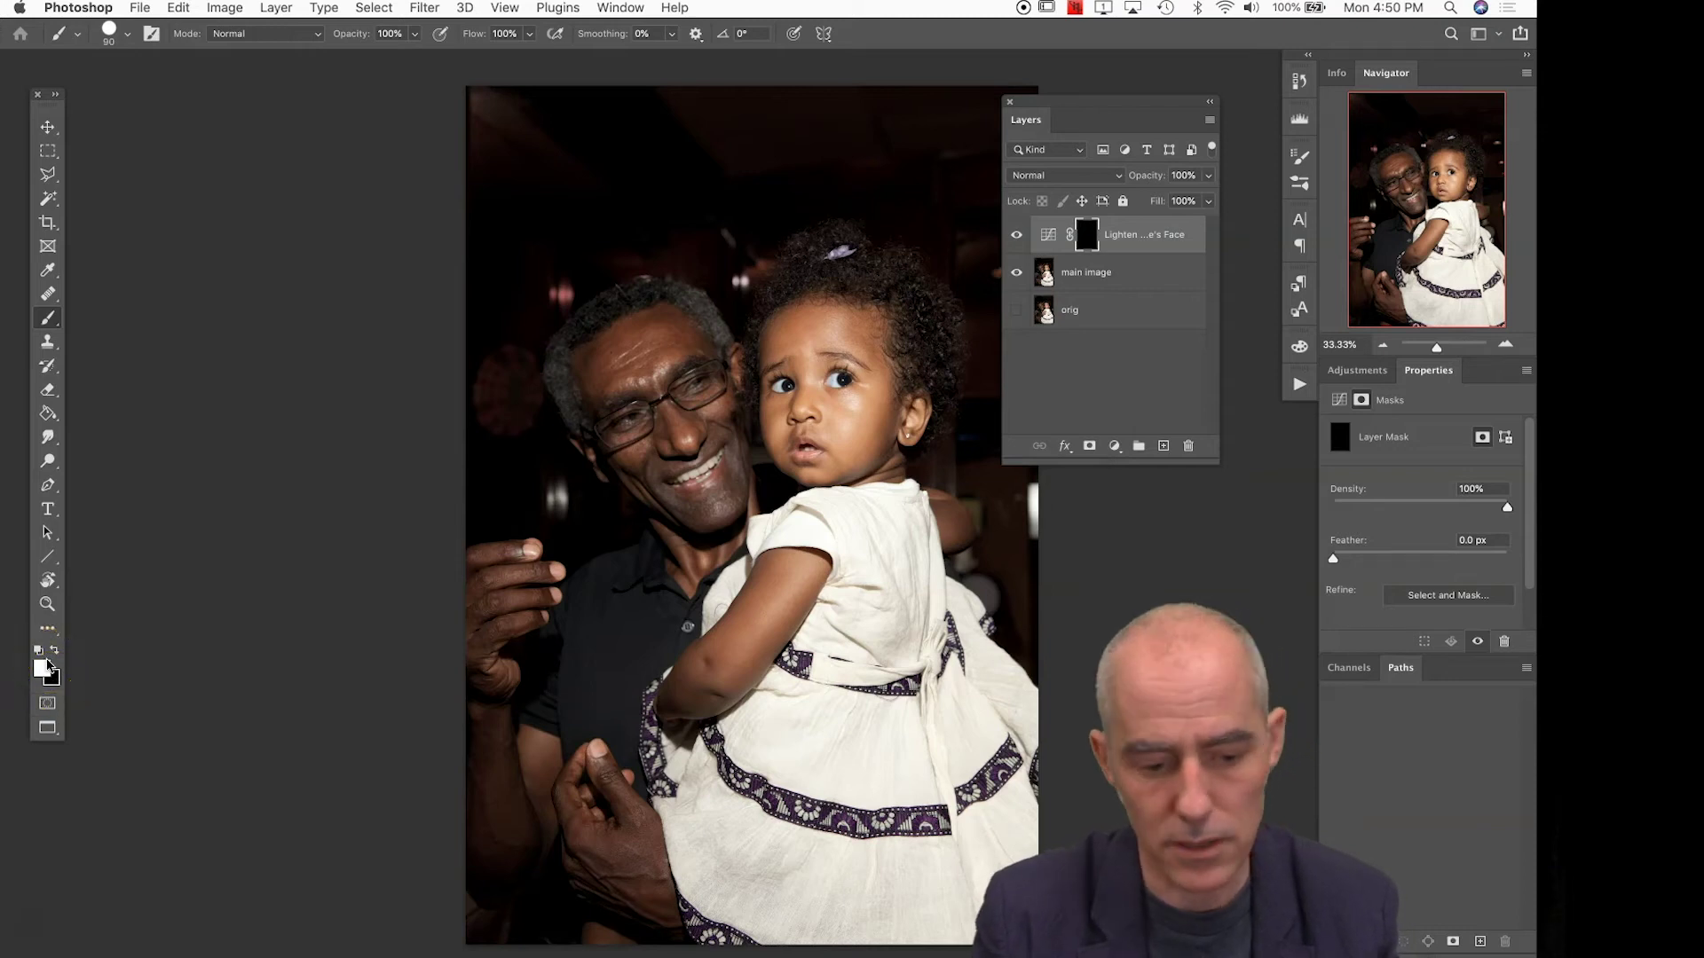
key("x")
key("x")
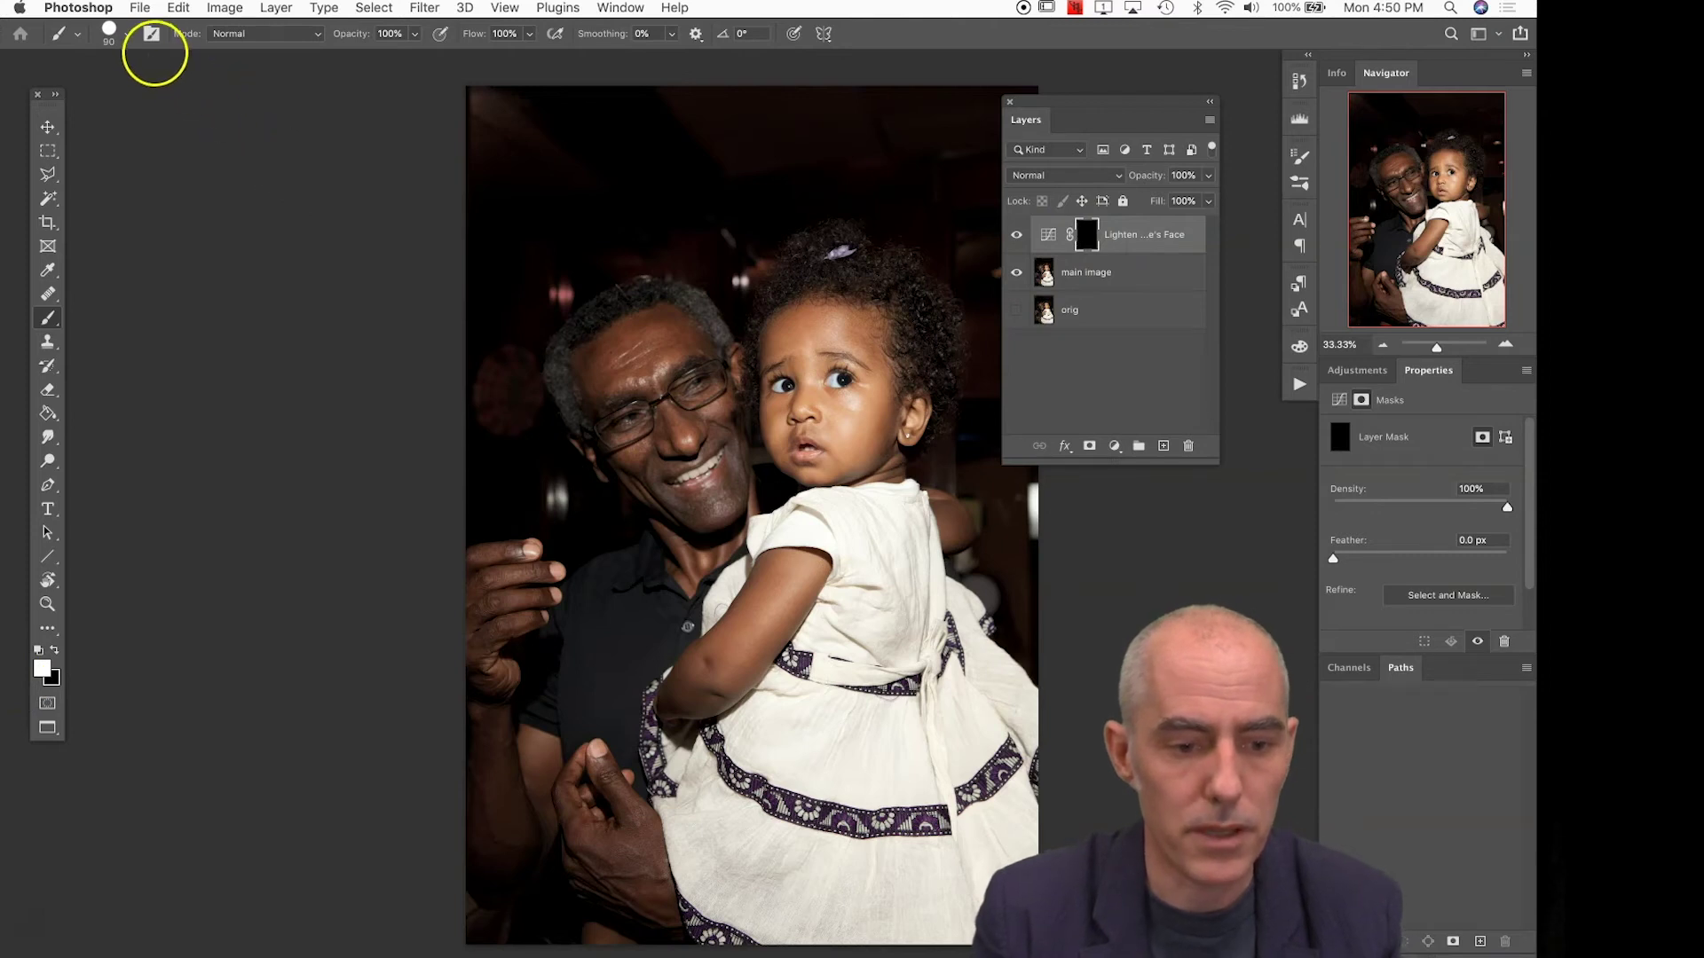
left_click(110, 32)
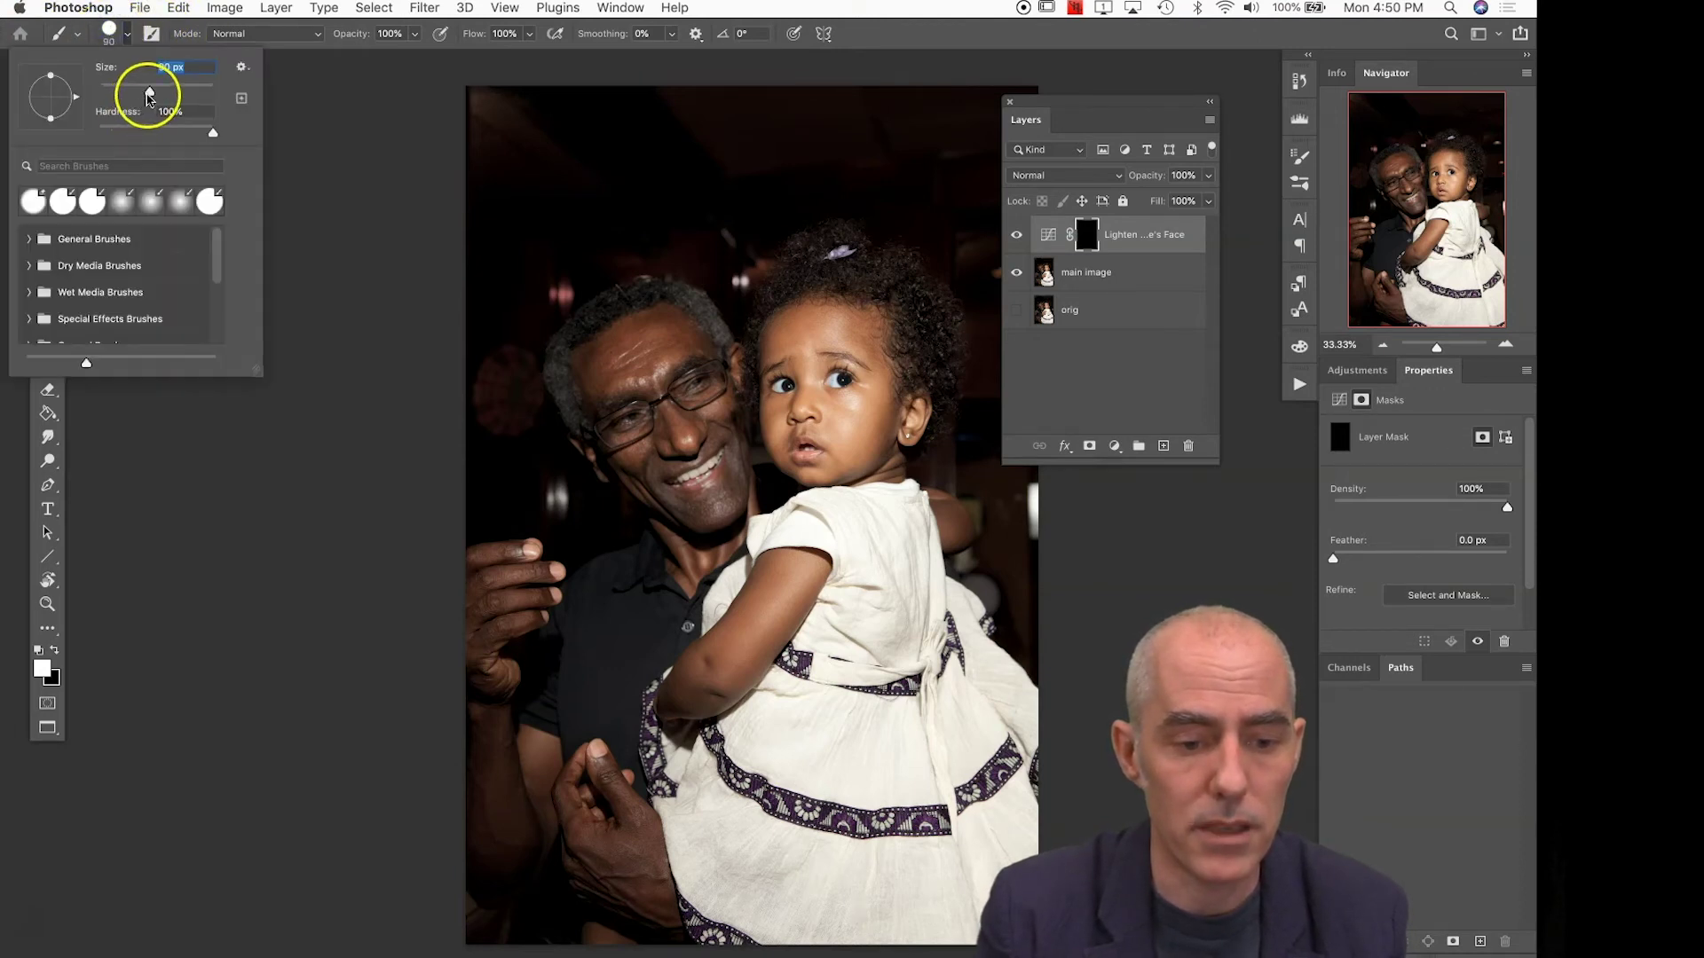
left_click(110, 40)
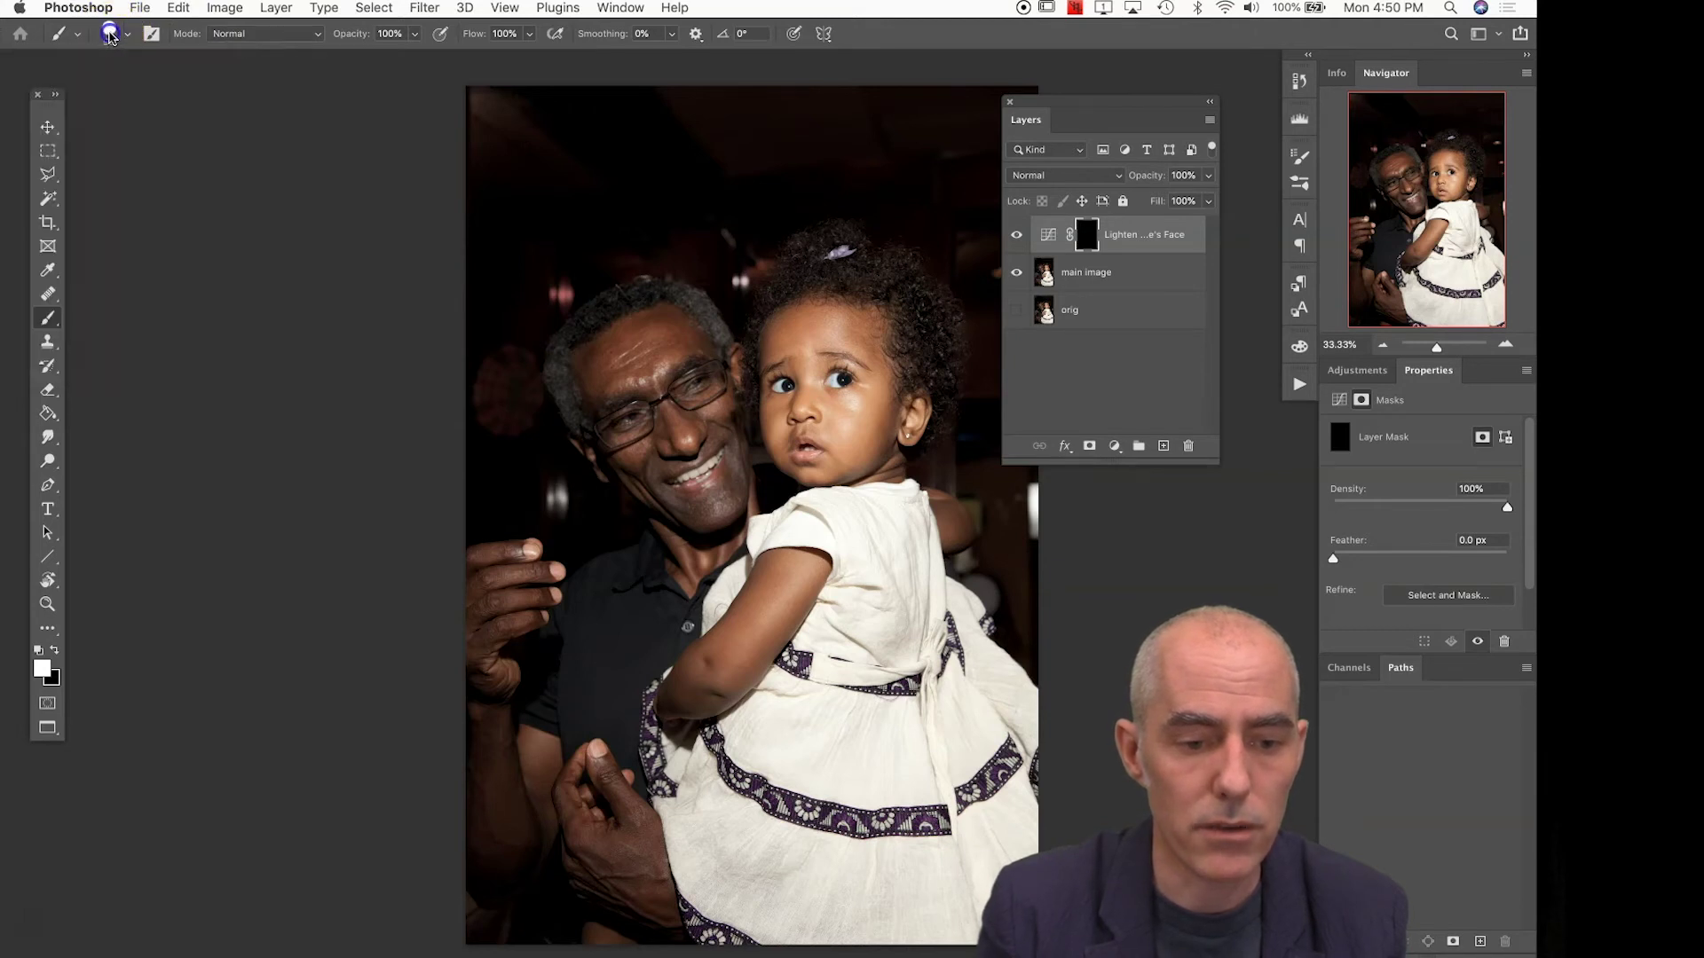
left_click(152, 36)
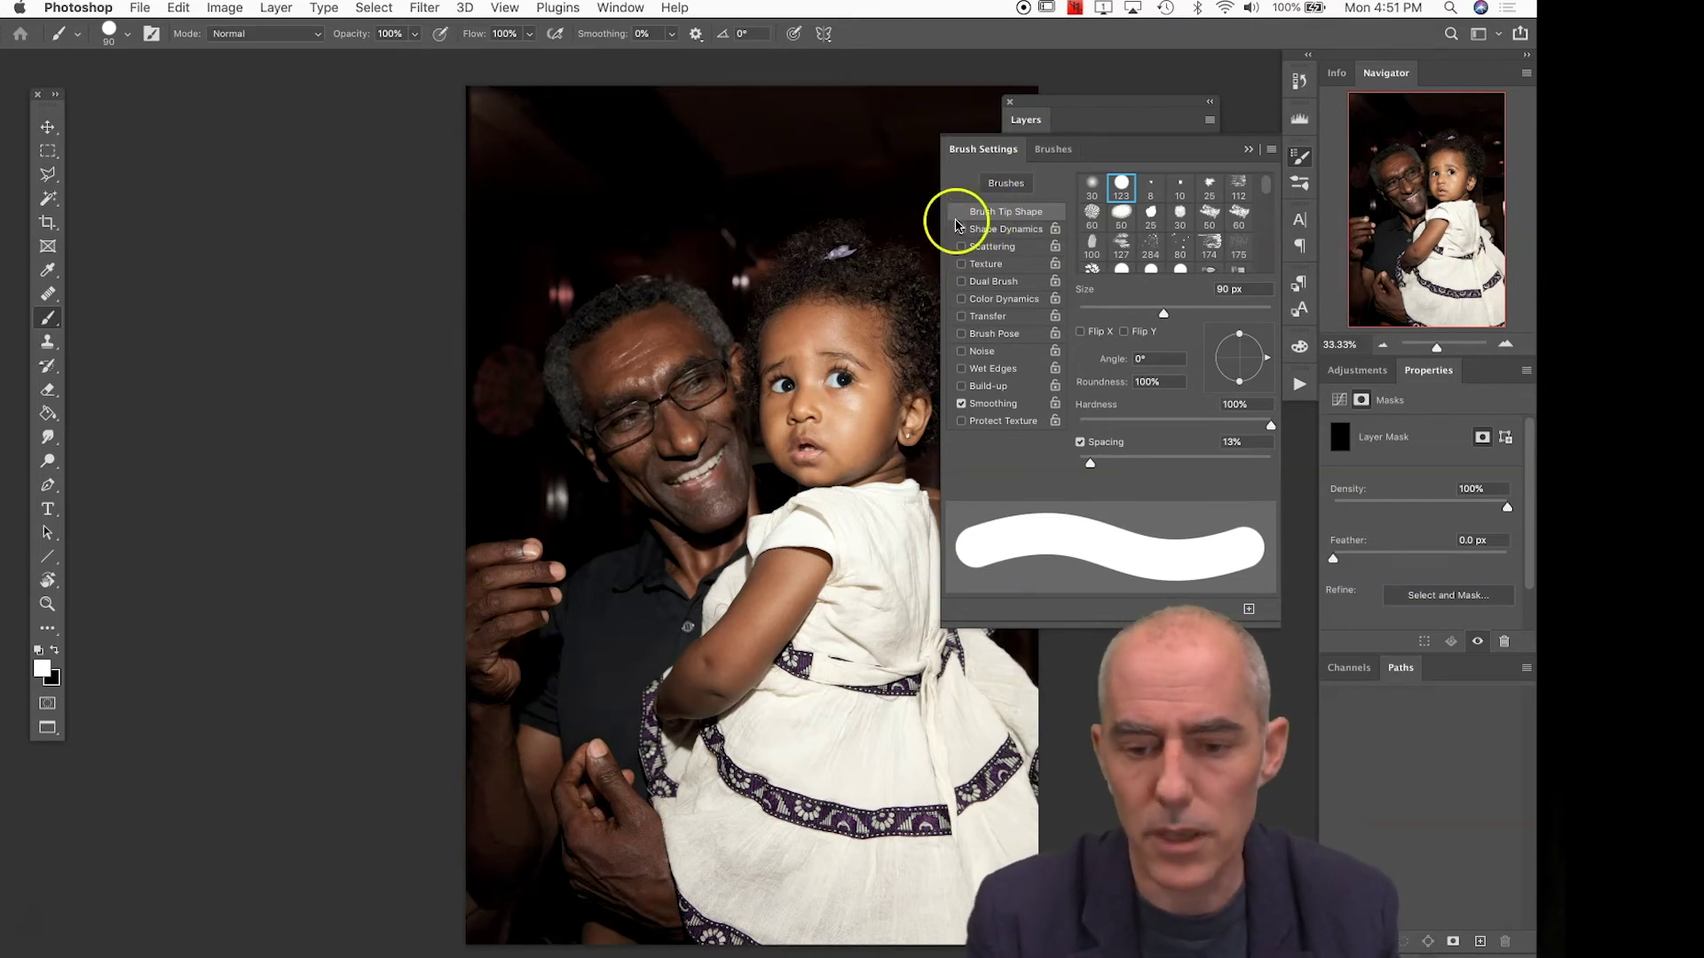
left_click_drag(1270, 425, 1197, 425)
left_click_drag(1087, 409, 1021, 406)
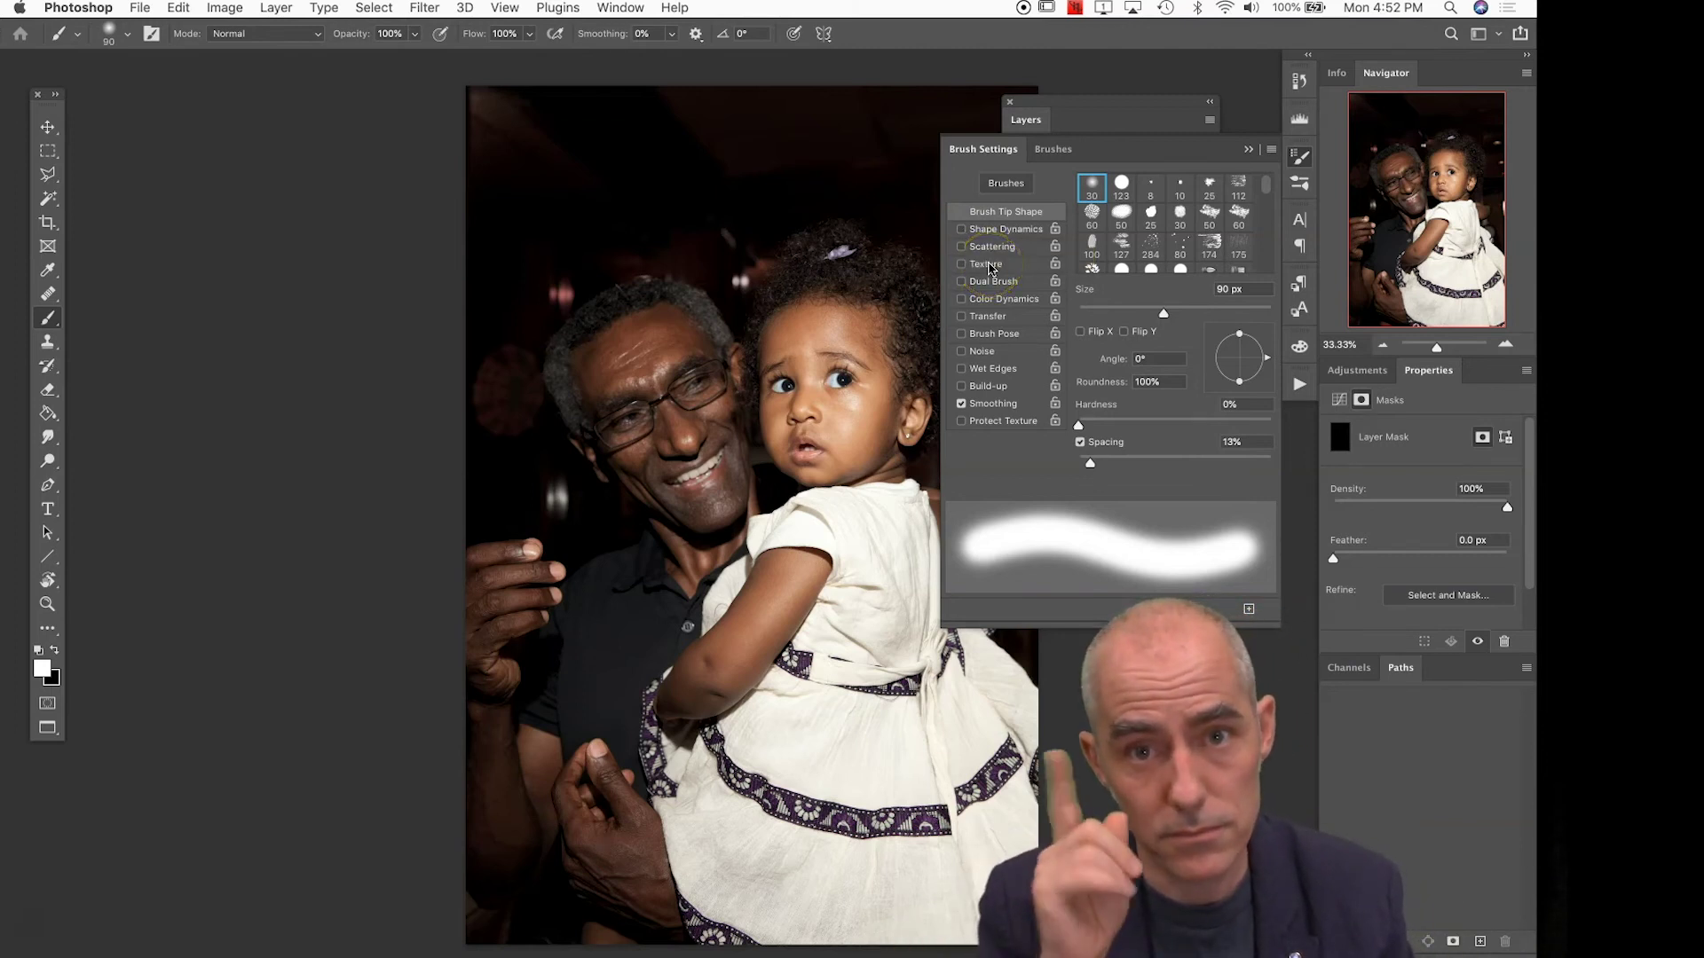
Enable Transfer for the brush, with both opacity and flow jitter controlled by Pen Pressure
scroll(1017, 266, "down", 2)
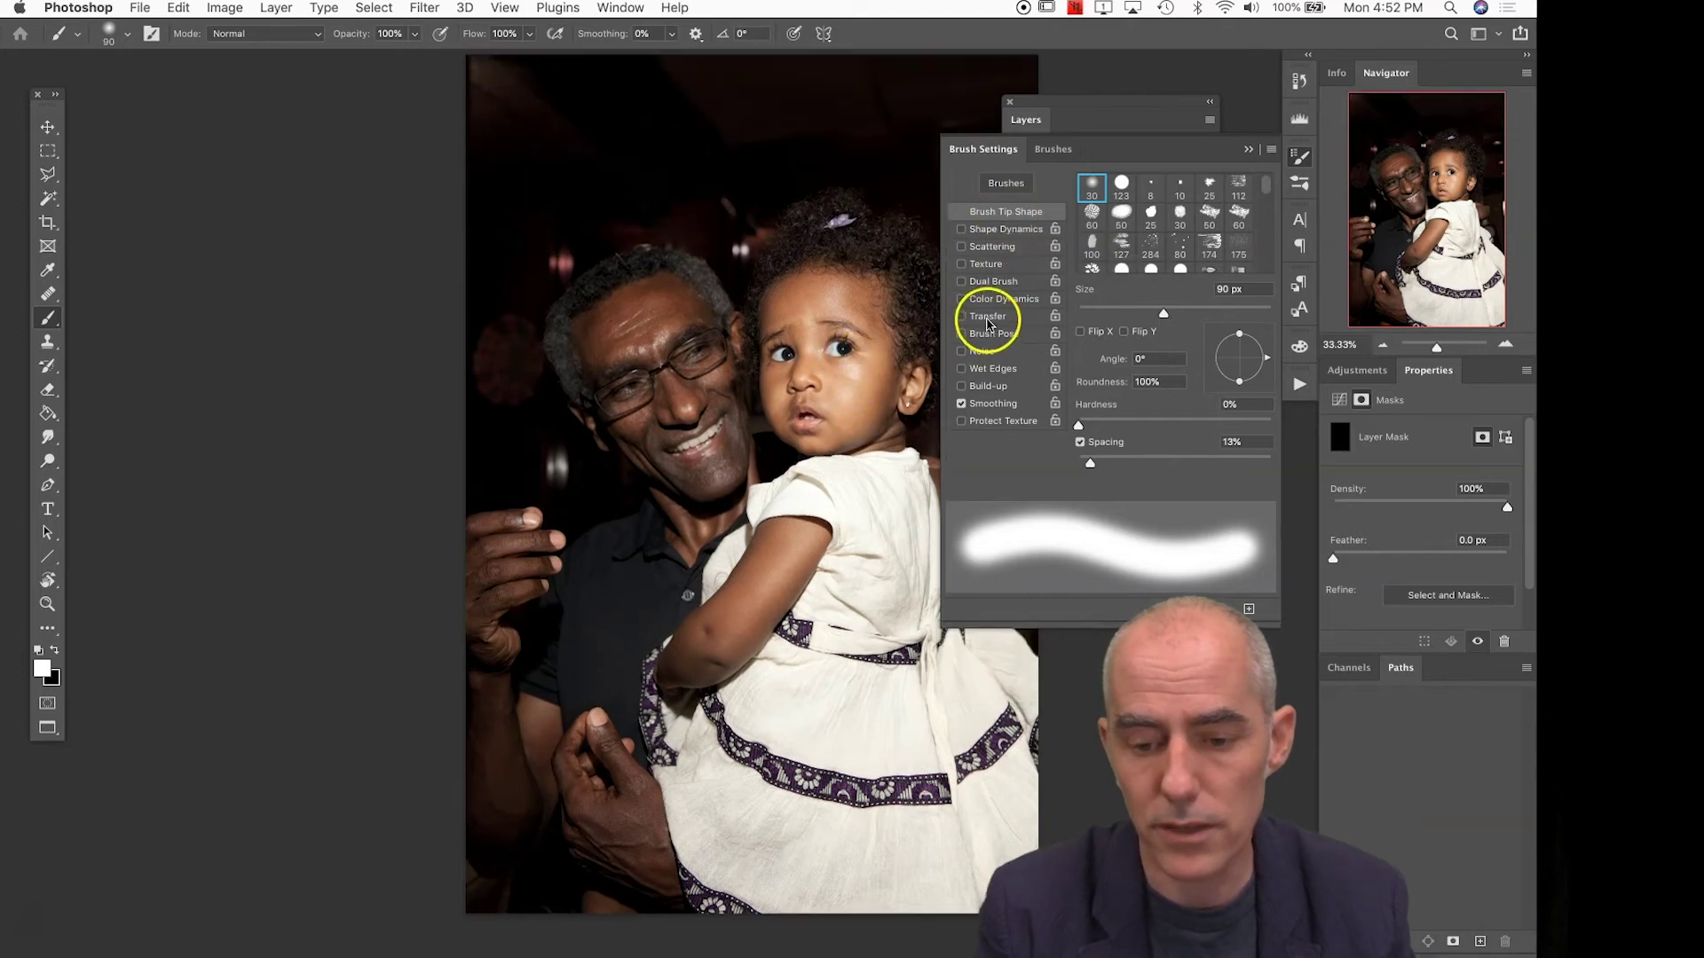
left_click(987, 316)
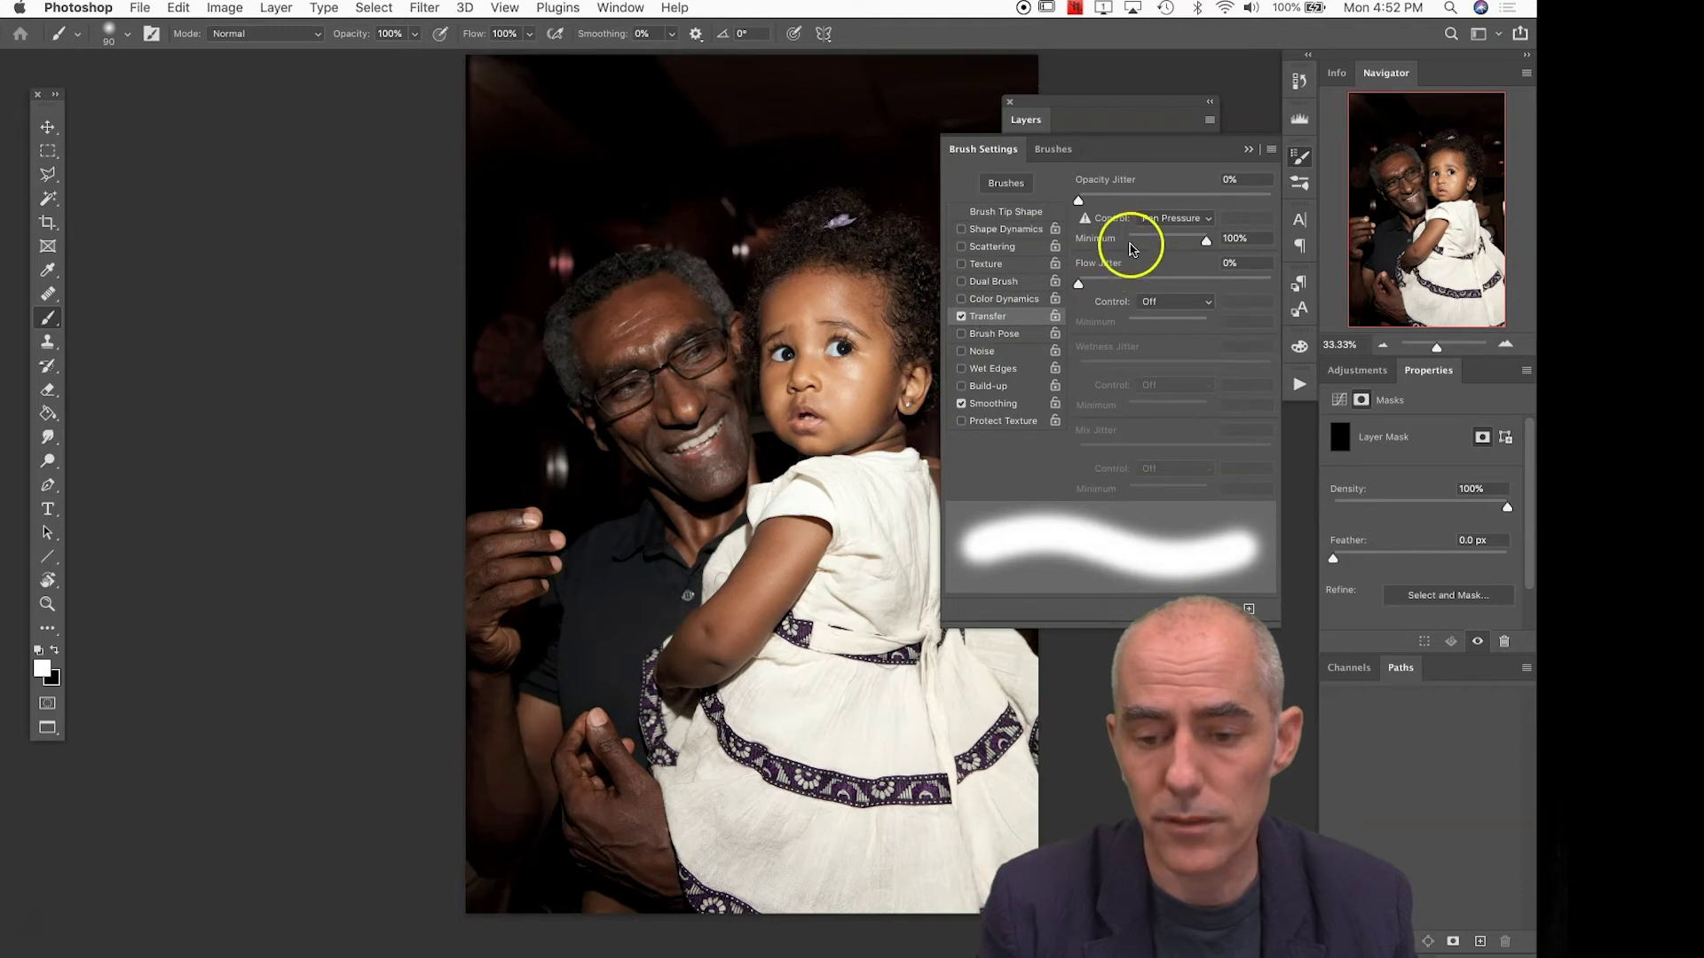
left_click(1169, 218)
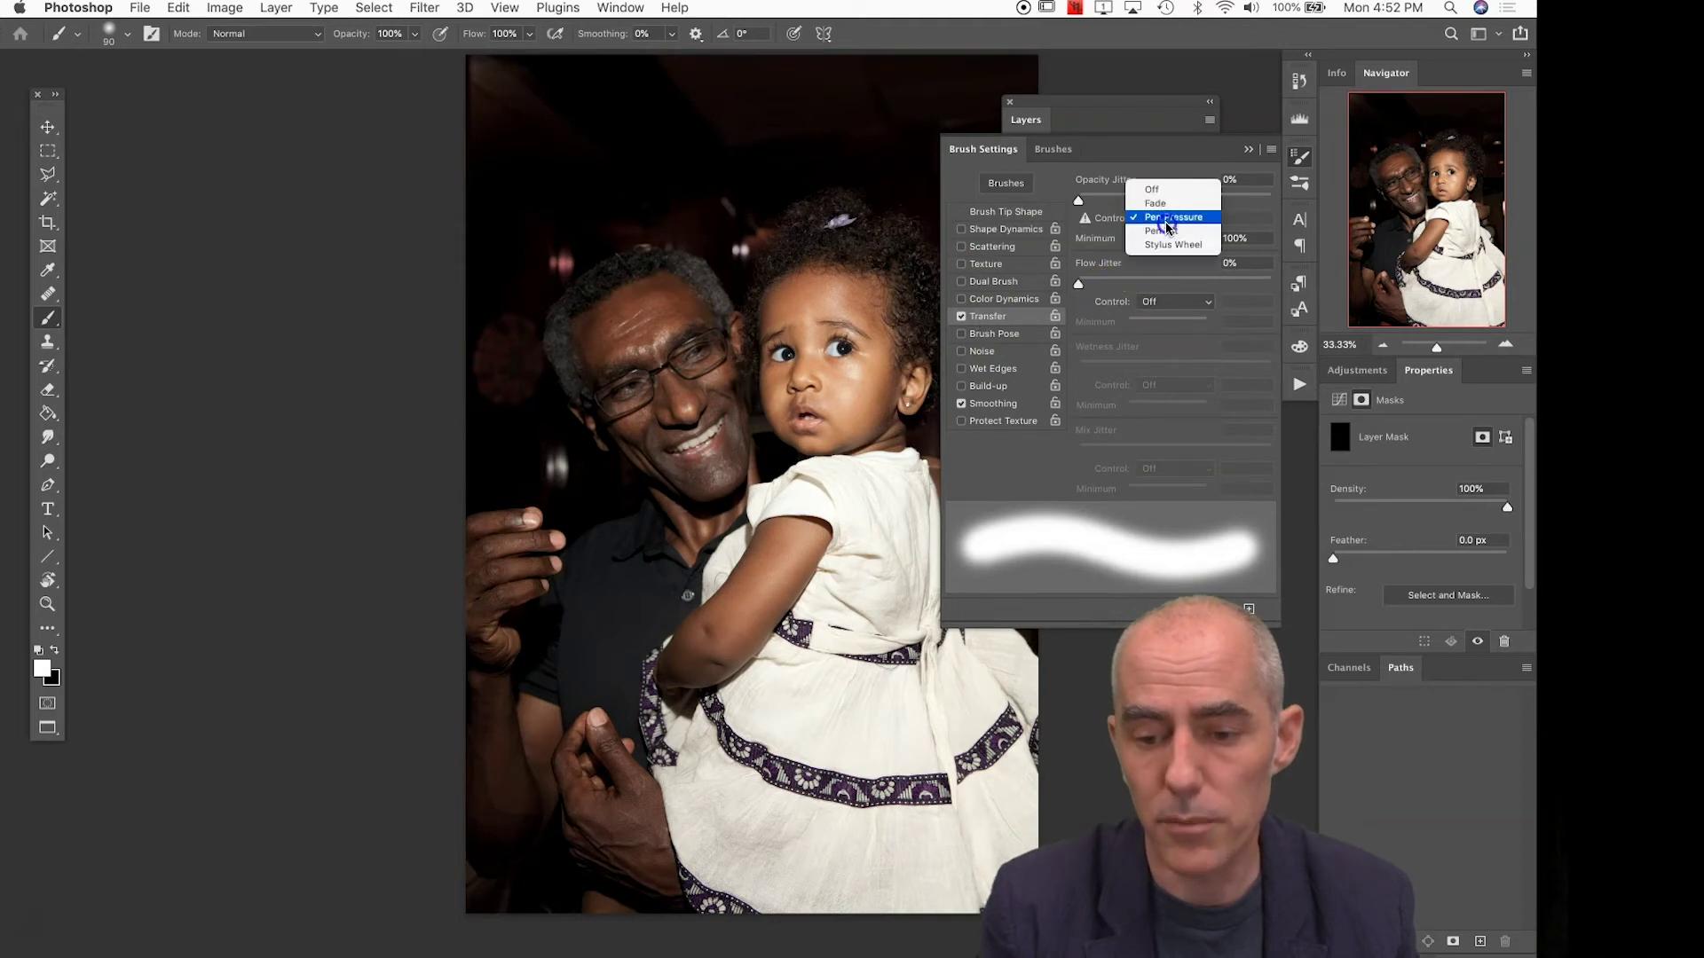
left_click(1166, 221)
left_click(1167, 302)
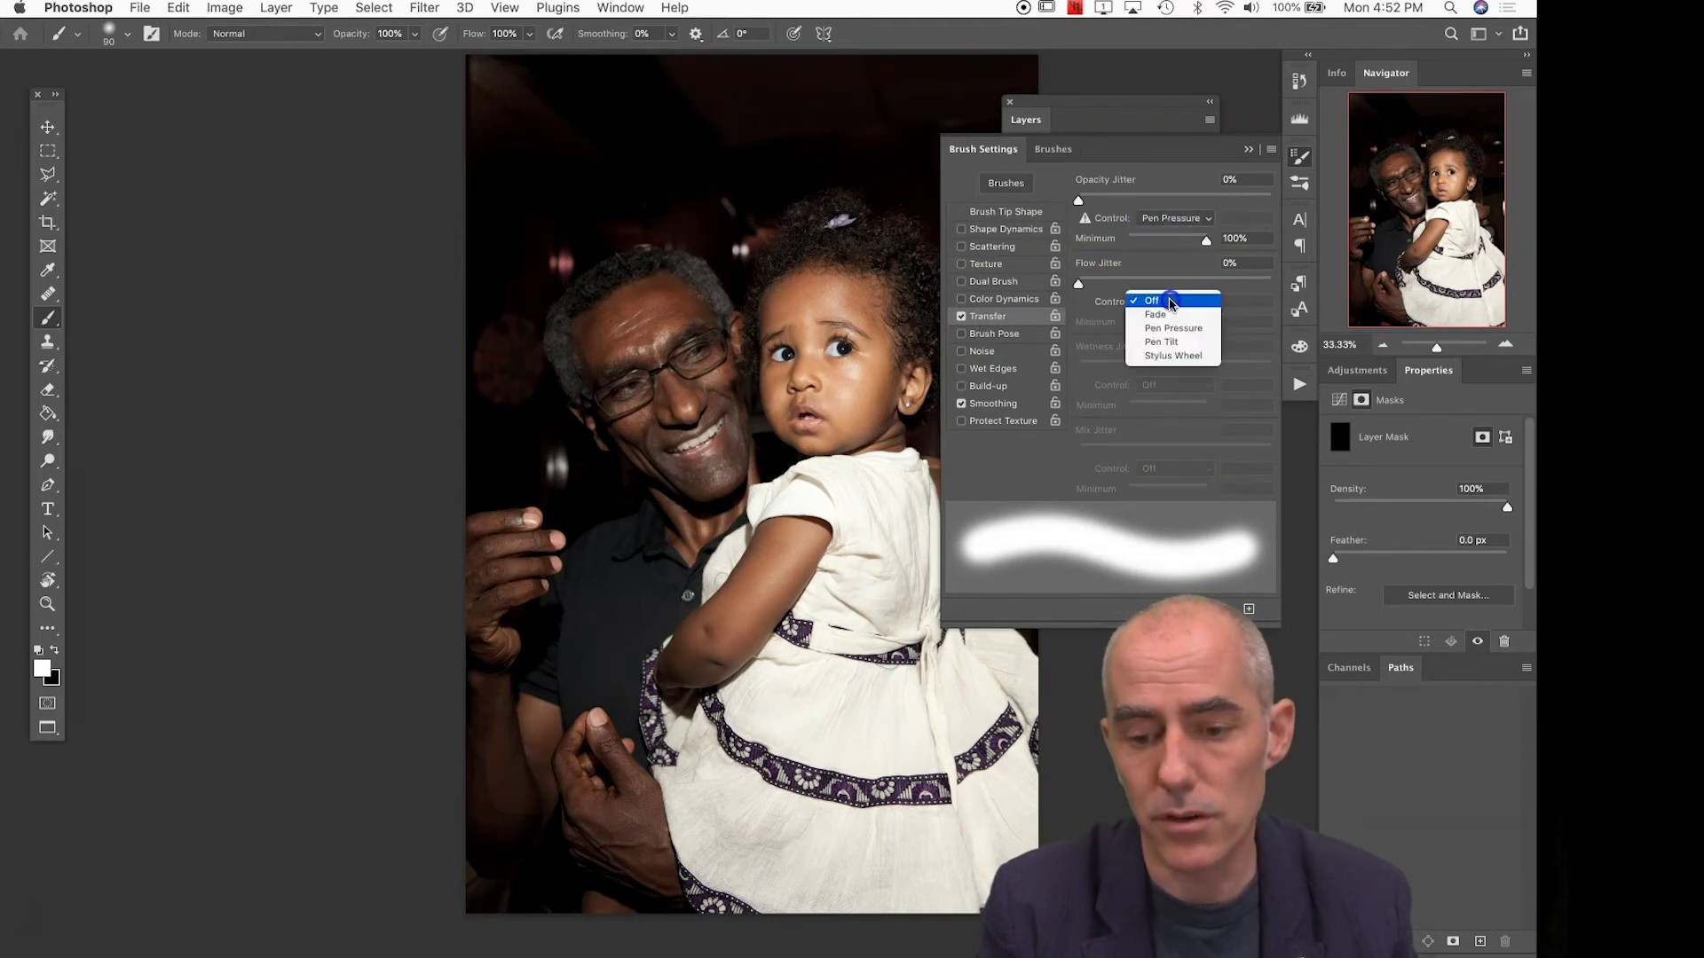
left_click(1172, 328)
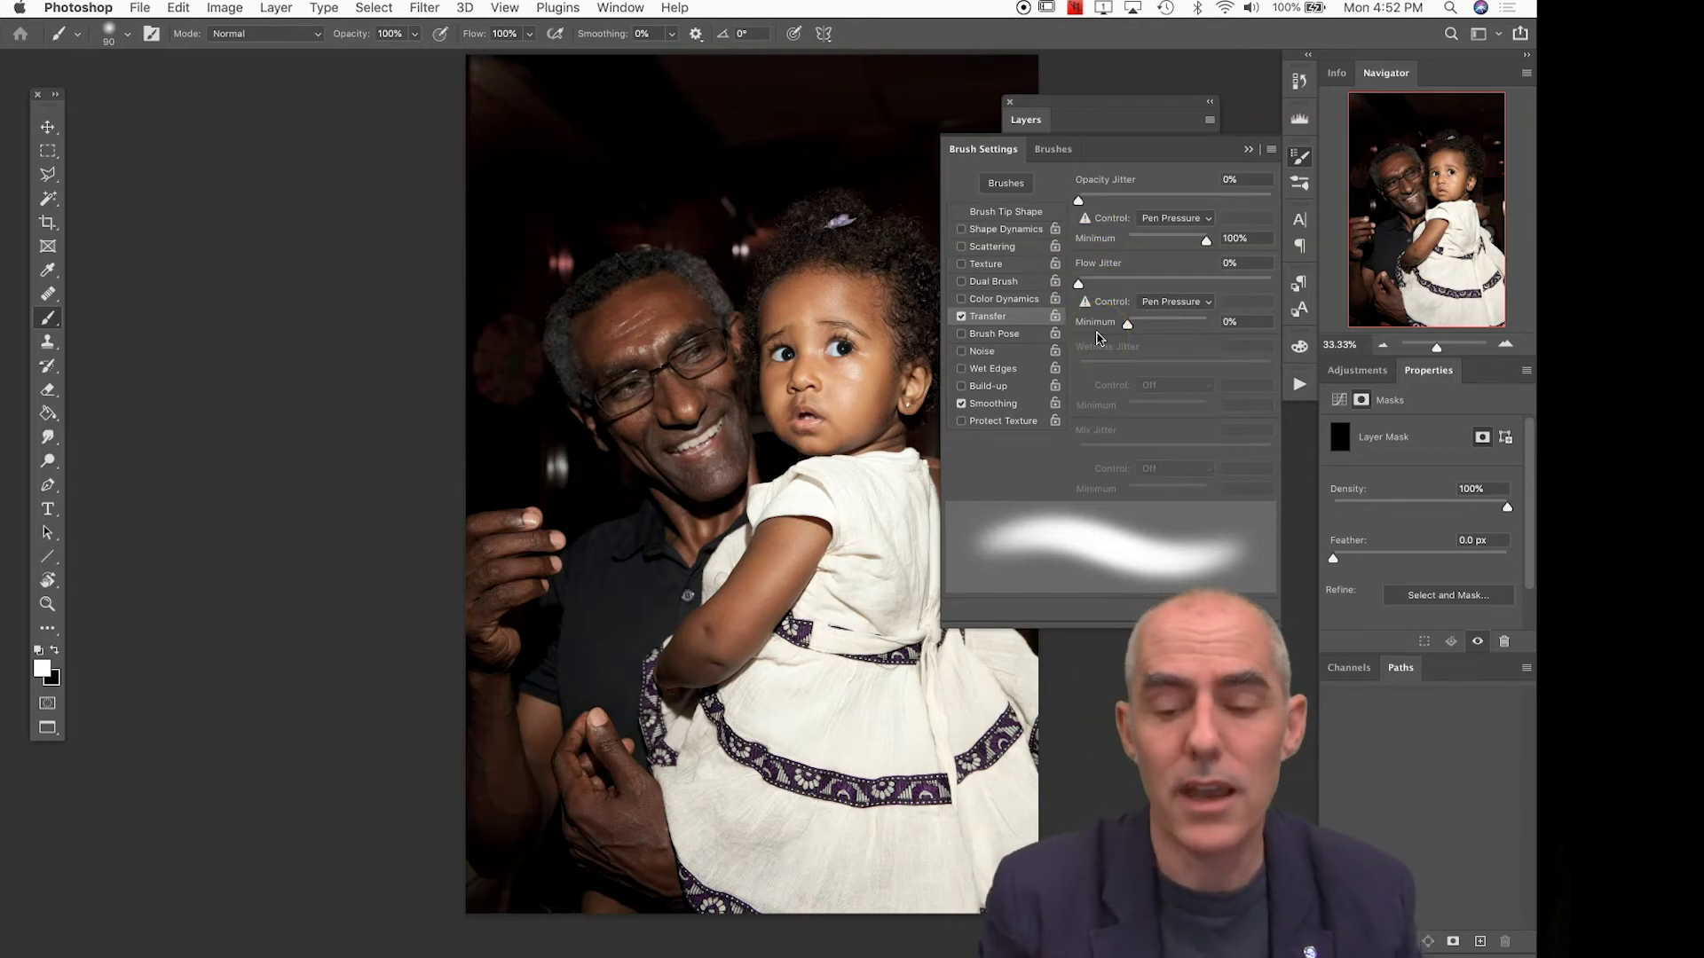
Turn off Transfer for the brush, check its tip shape, close the brush settings and set the flow to 6%
left_click(961, 318)
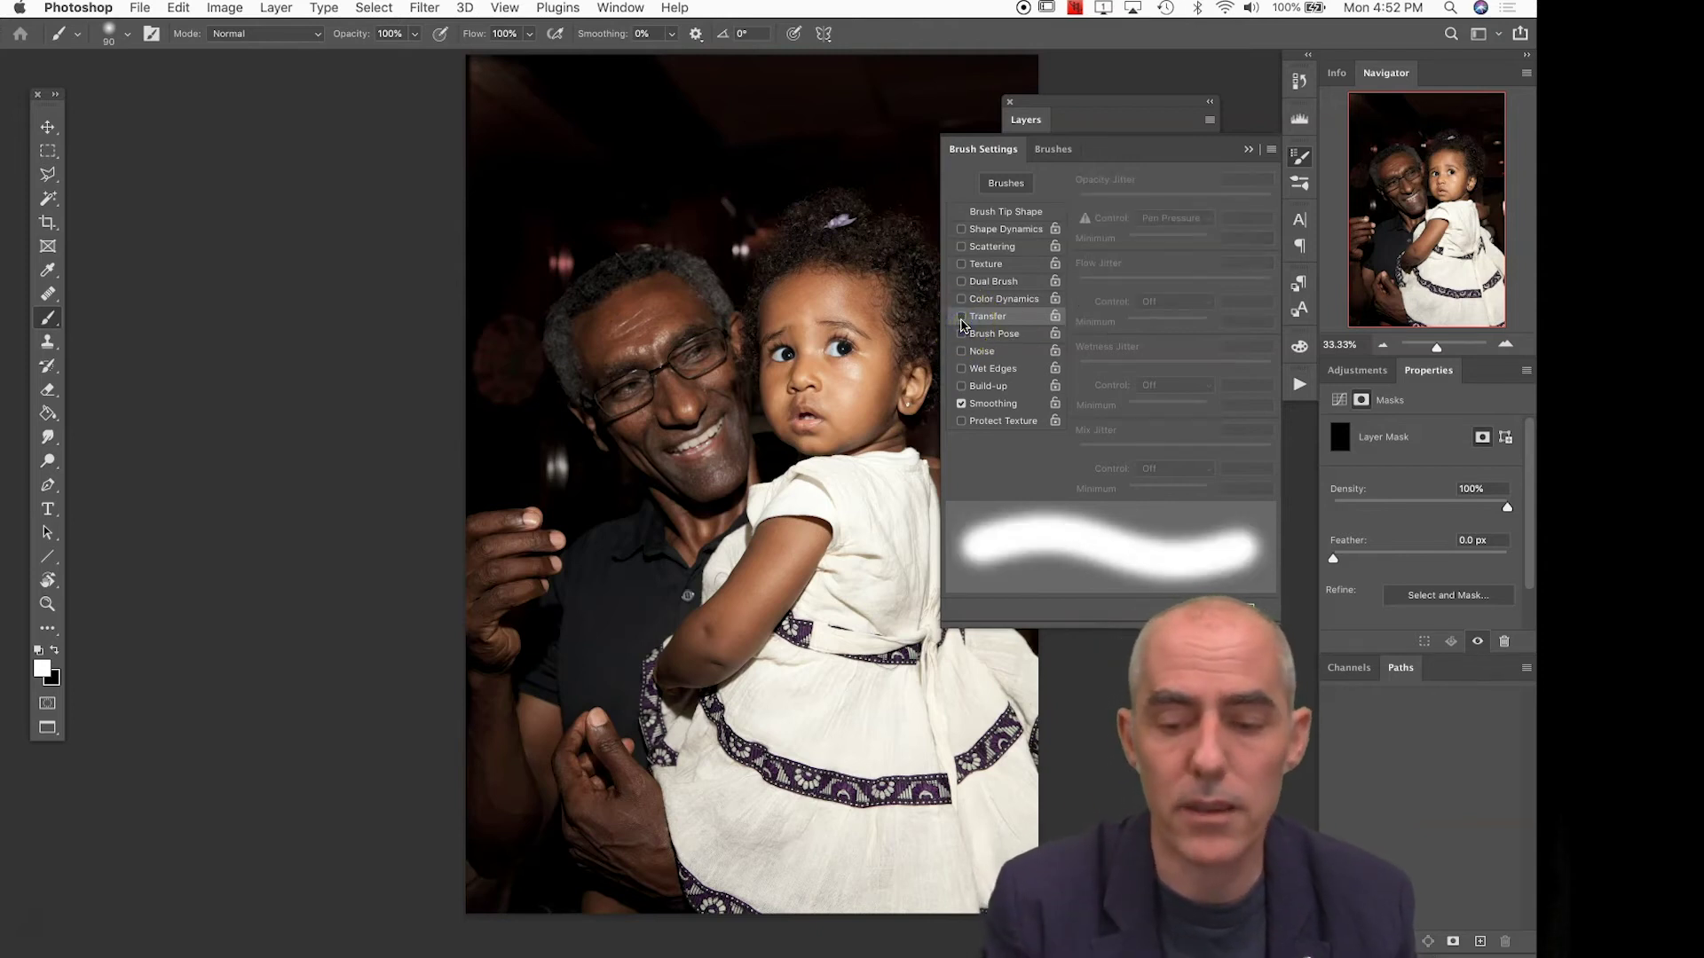
left_click(1025, 213)
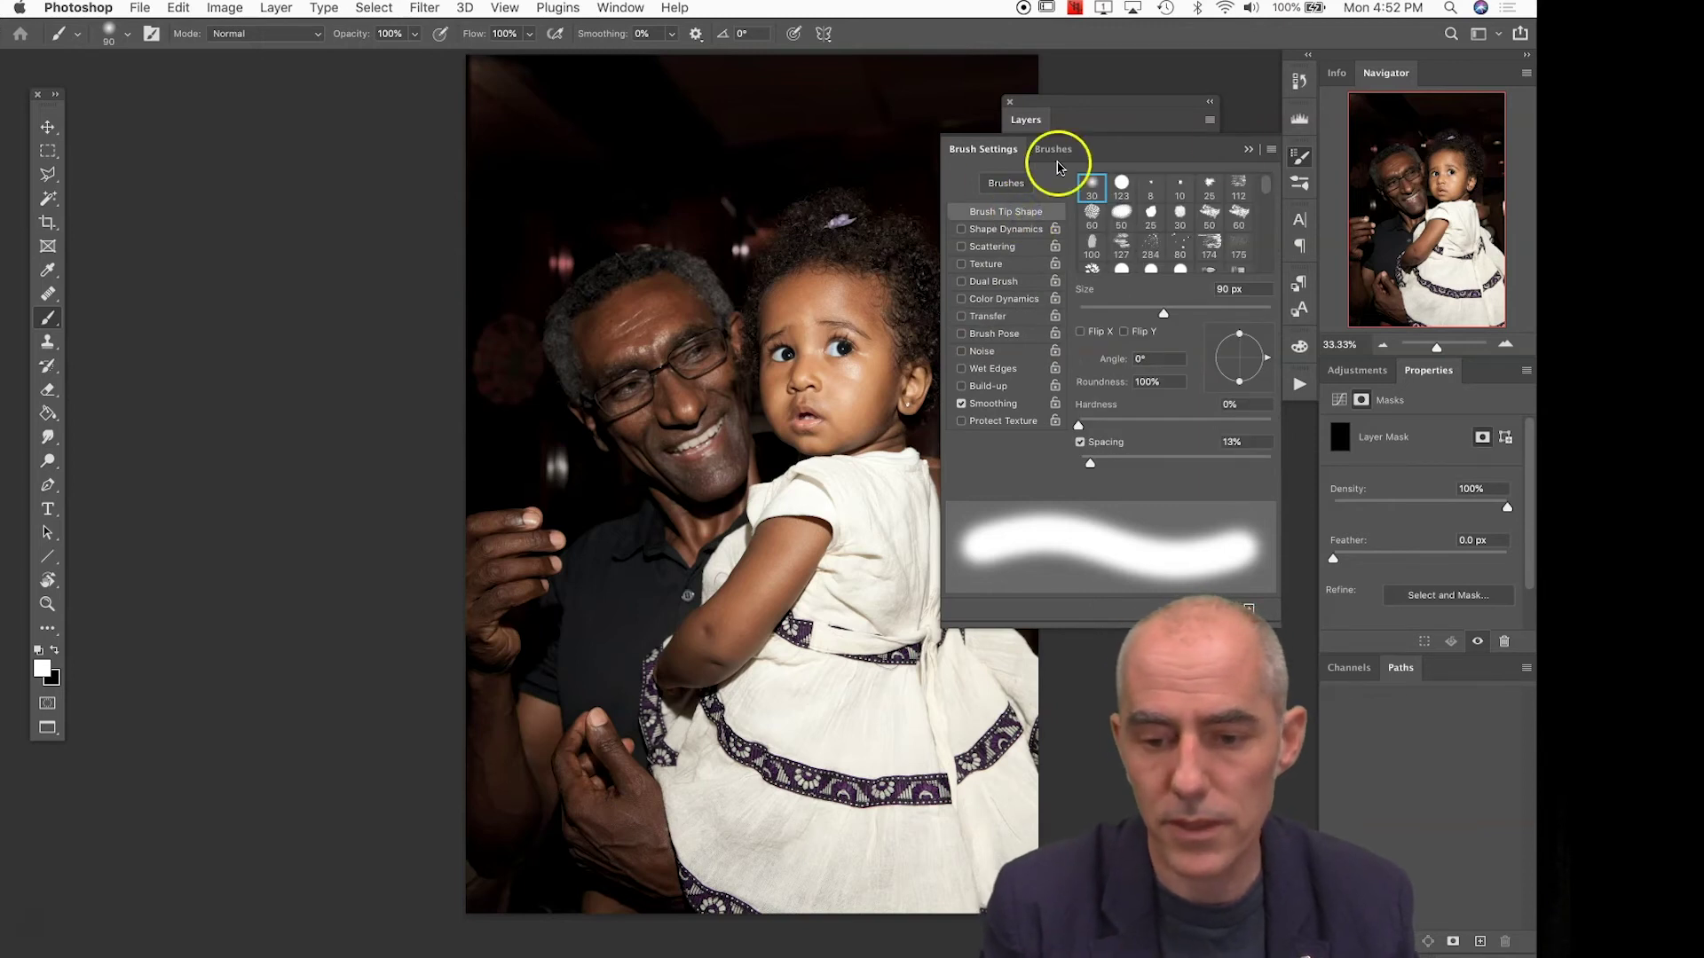
left_click(1248, 150)
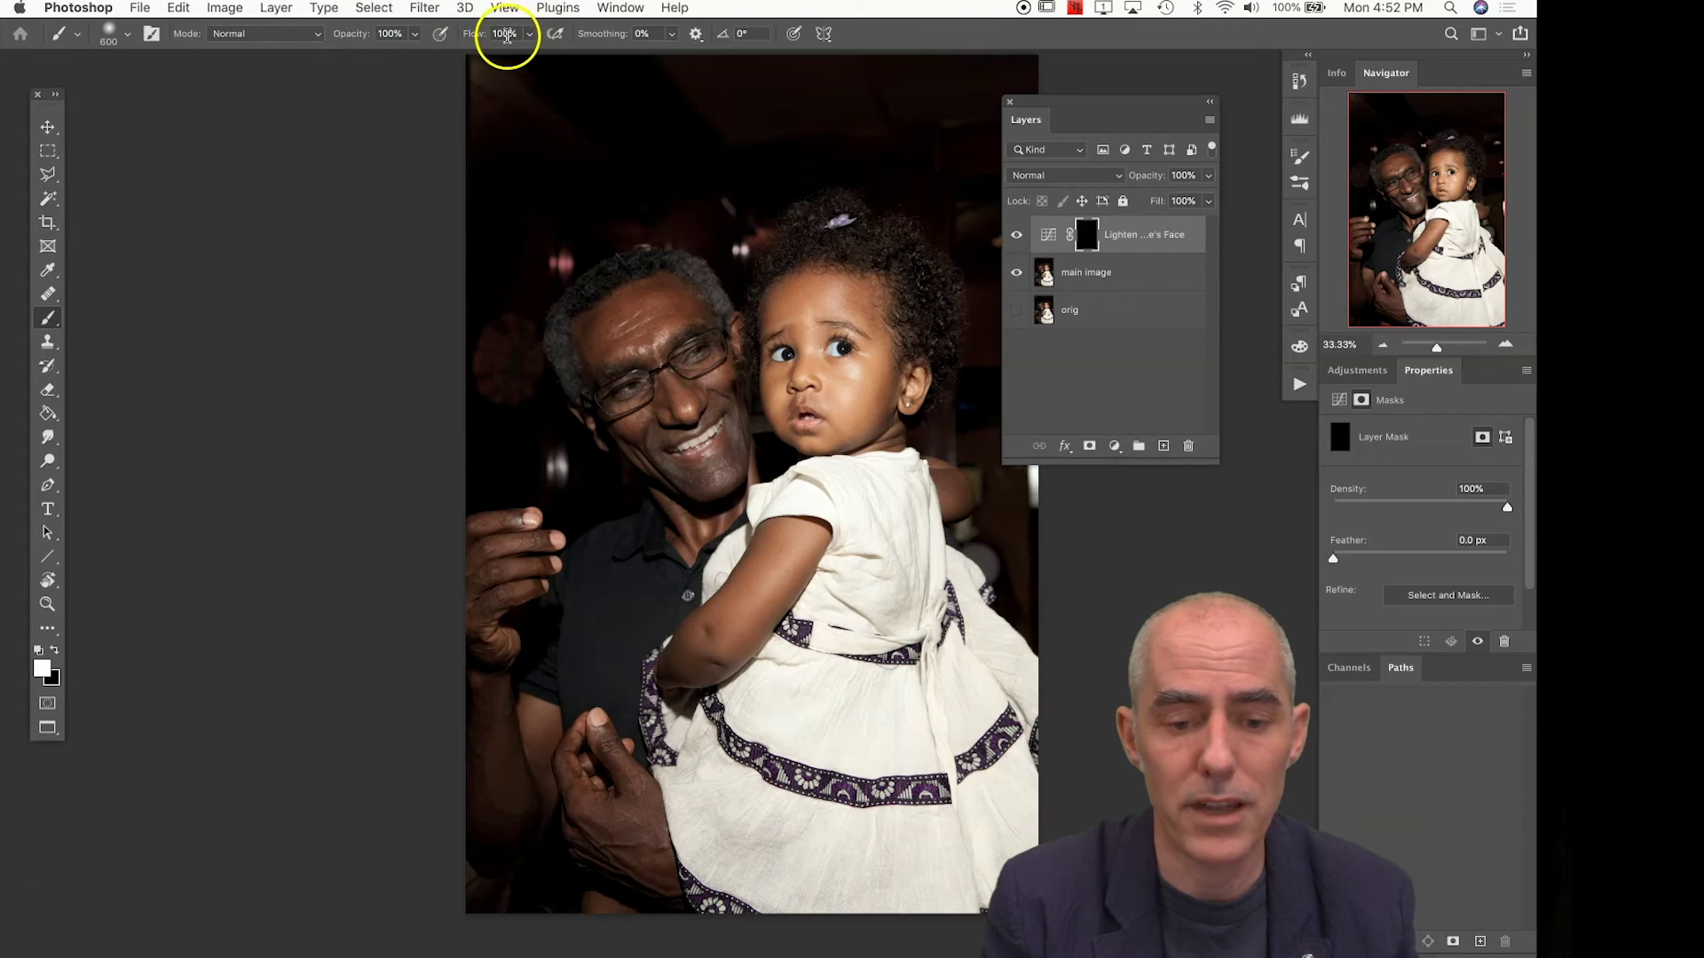
type("6")
key("Return")
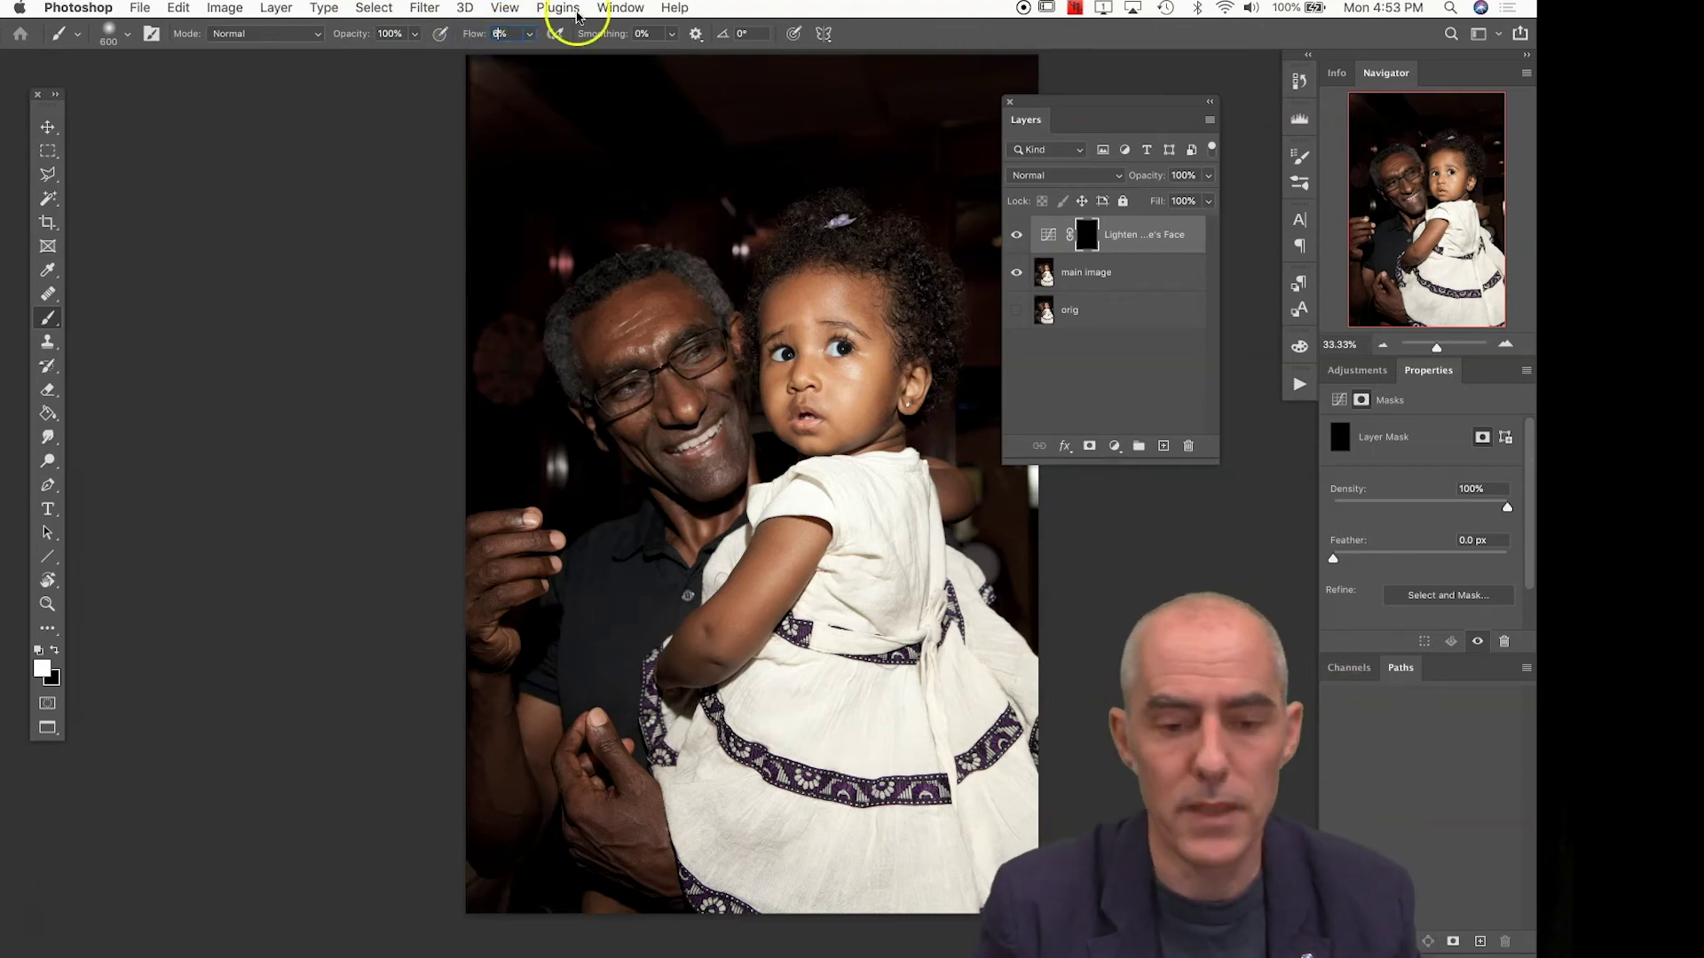
left_click(883, 40)
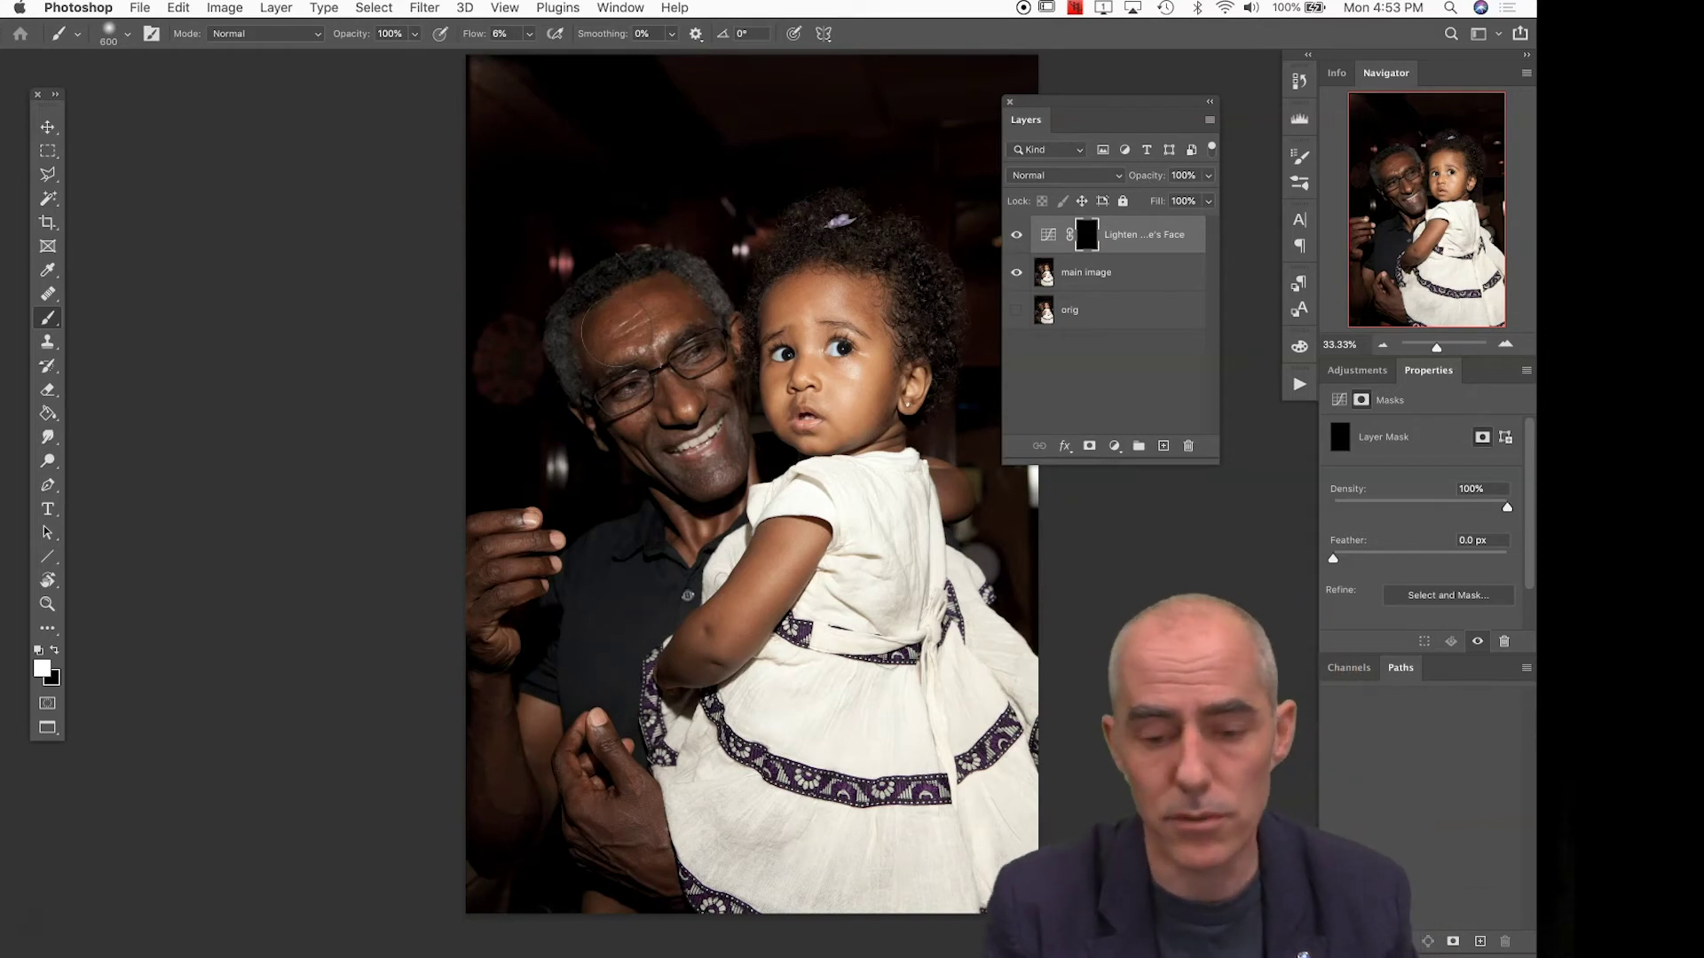
Paint white over the man's face on the Curves mask and toggle the layer's visibility to compare the lightening
mouse_move(663, 380)
left_mouse_down()
mouse_move(627, 337)
mouse_move(662, 481)
mouse_move(697, 460)
mouse_move(718, 383)
mouse_move(663, 329)
mouse_move(619, 341)
mouse_move(632, 310)
mouse_move(594, 375)
mouse_move(665, 348)
left_mouse_up()
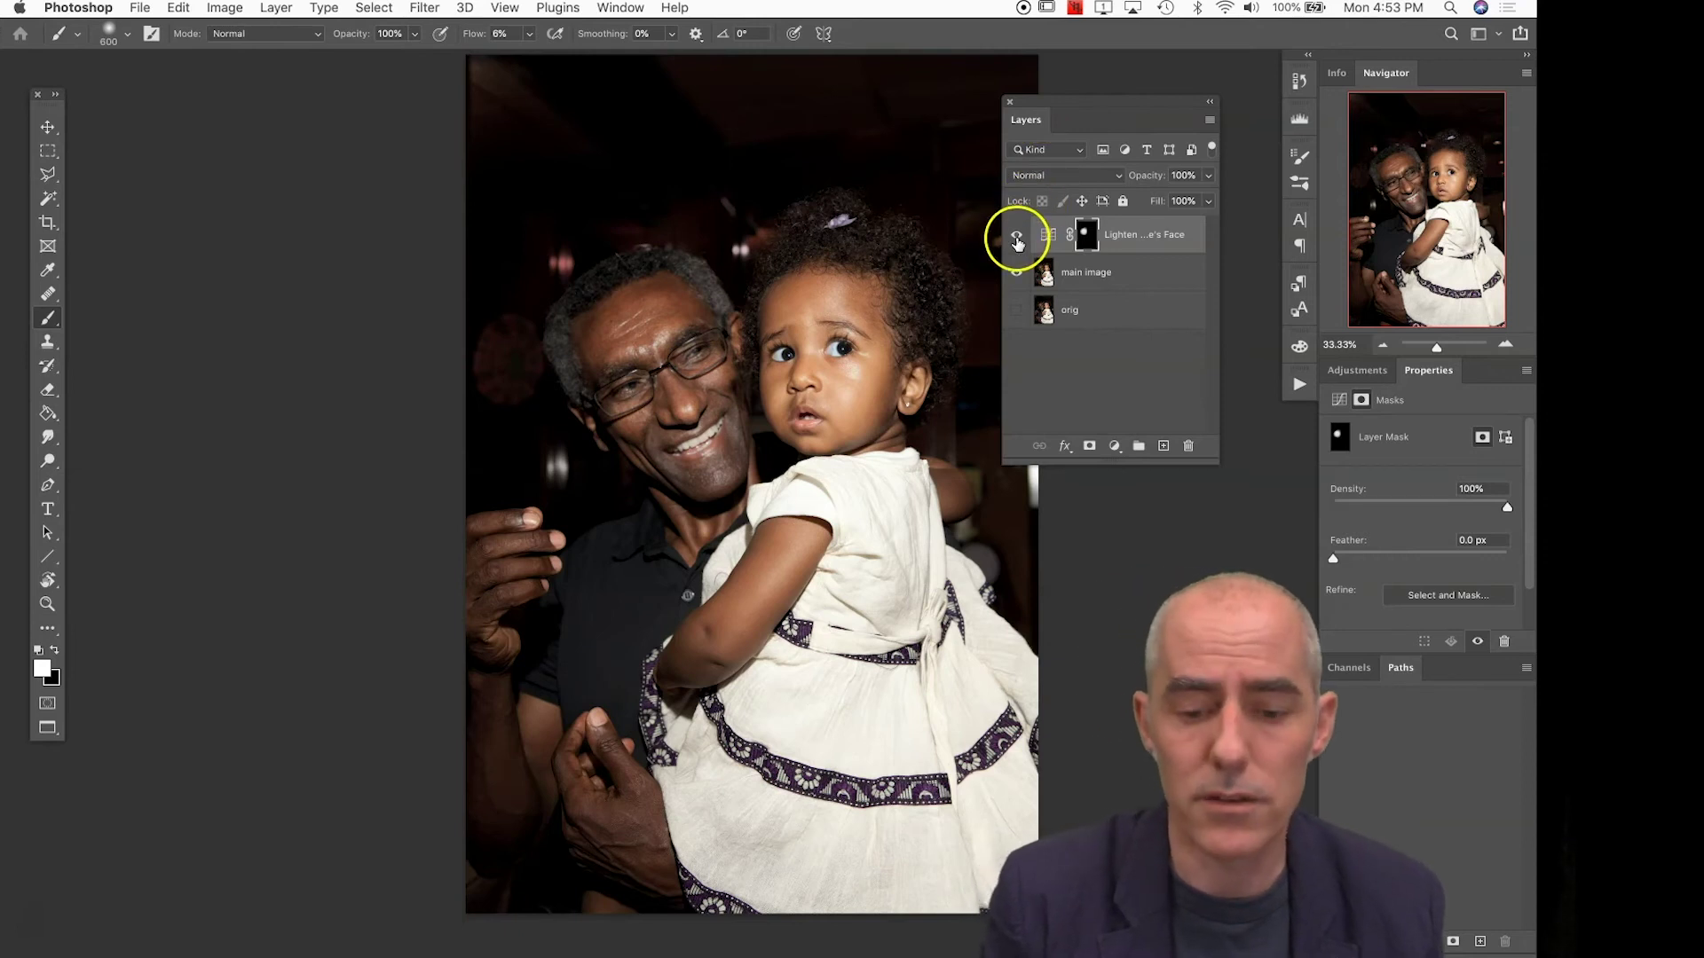
left_click(1013, 244)
left_click(1013, 244)
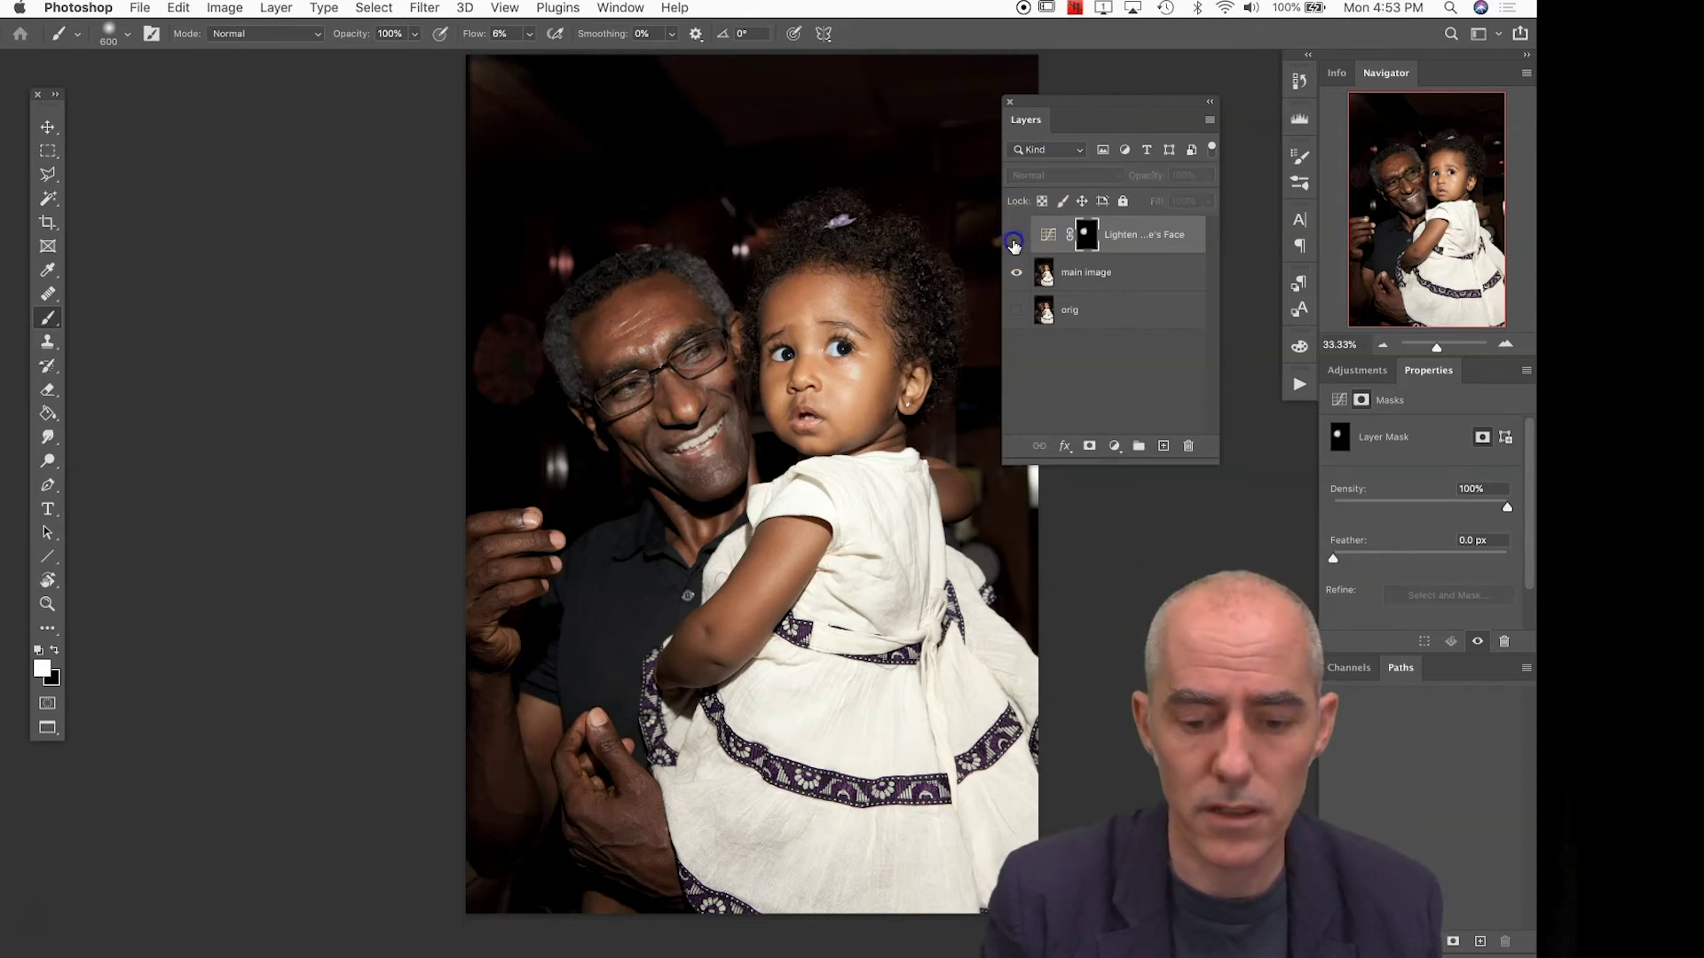
left_click(1014, 245)
left_click(1015, 245)
left_click(1014, 245)
left_click(1014, 245)
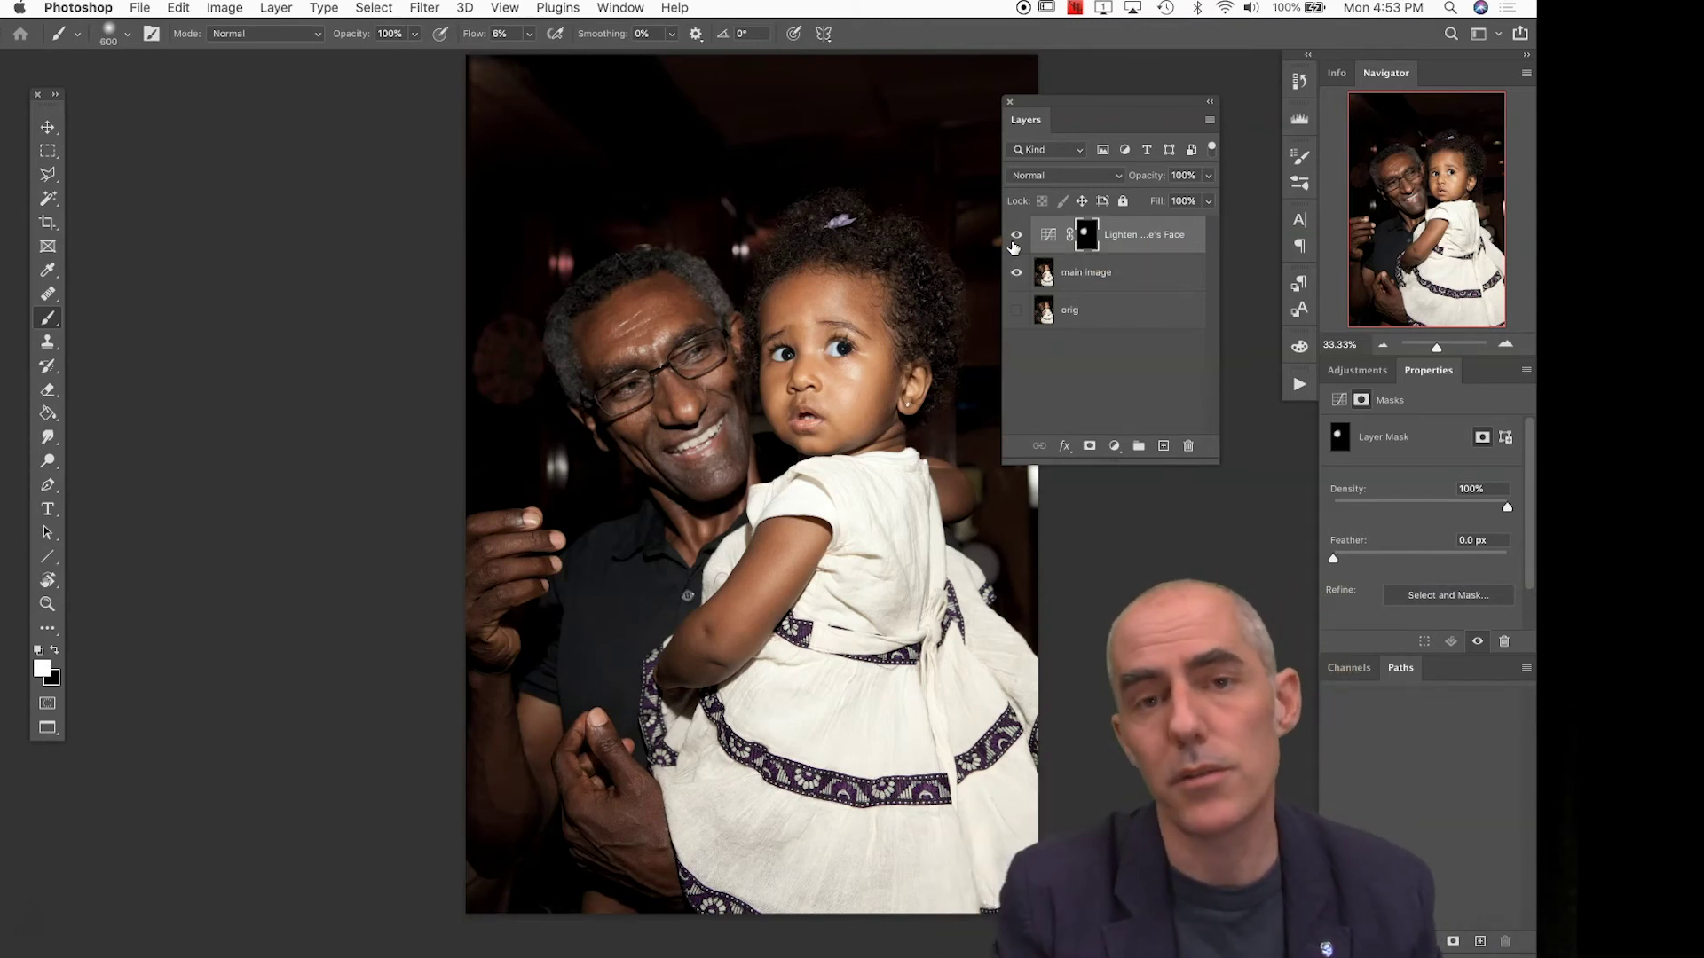
Clear the painted lightening by filling the whole Curves mask with black, and deselect
left_click(1027, 236)
key("super+a")
key("super+BackSpace")
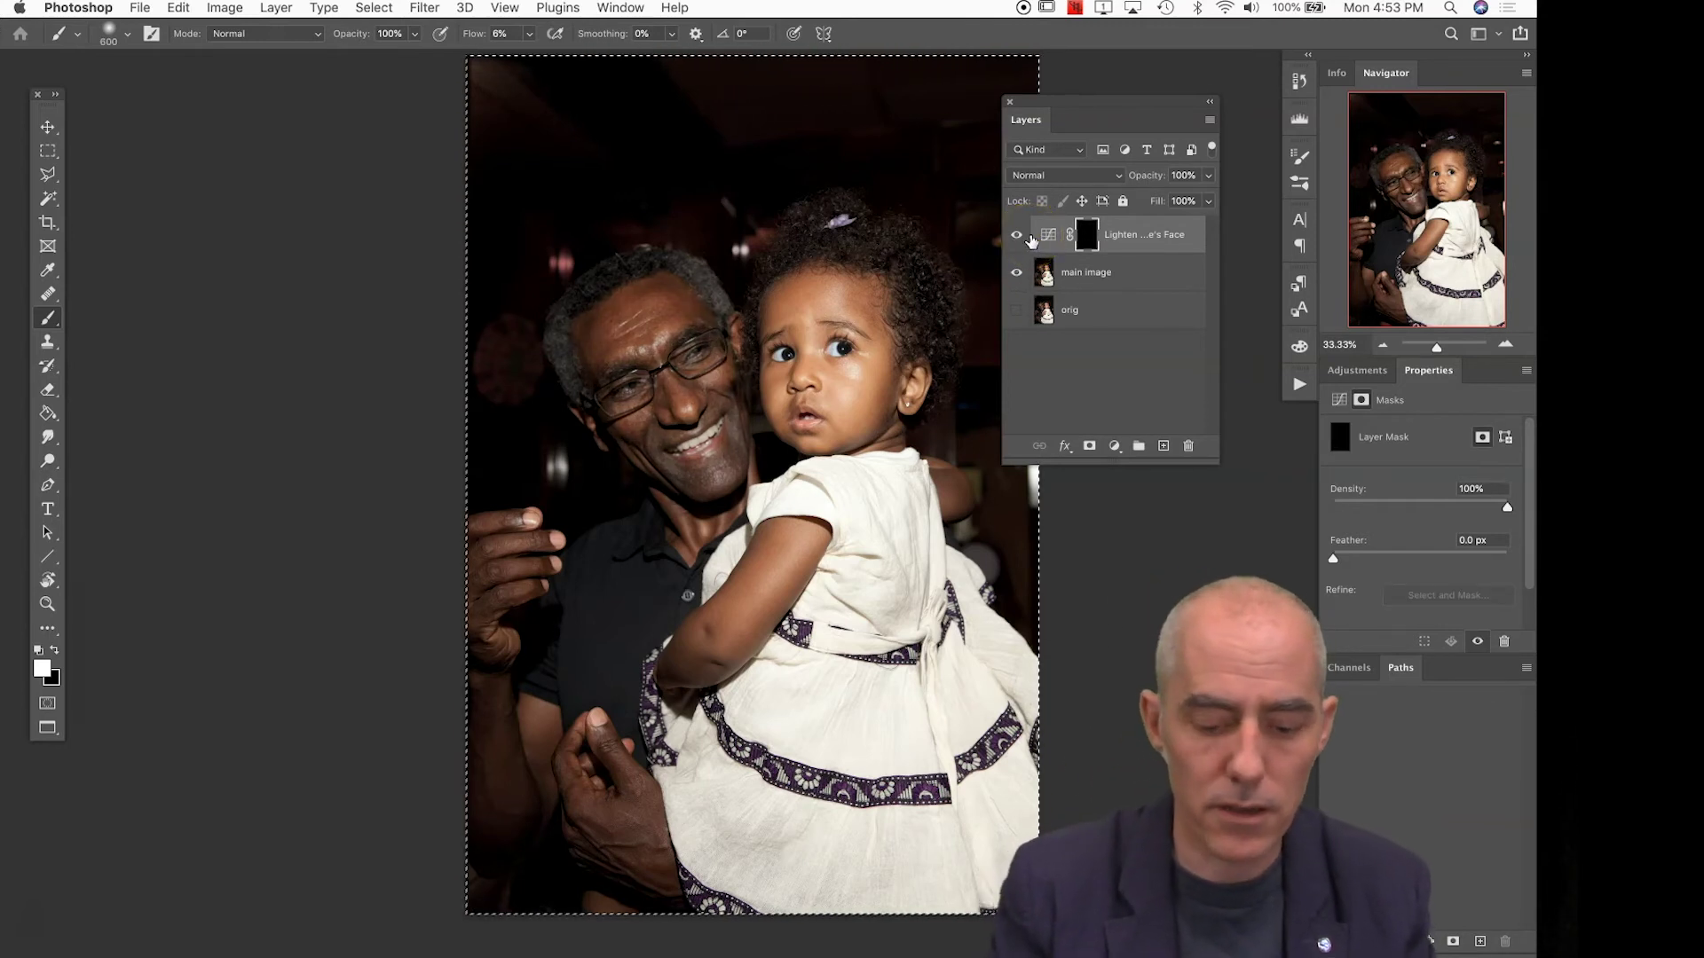
key("super+d")
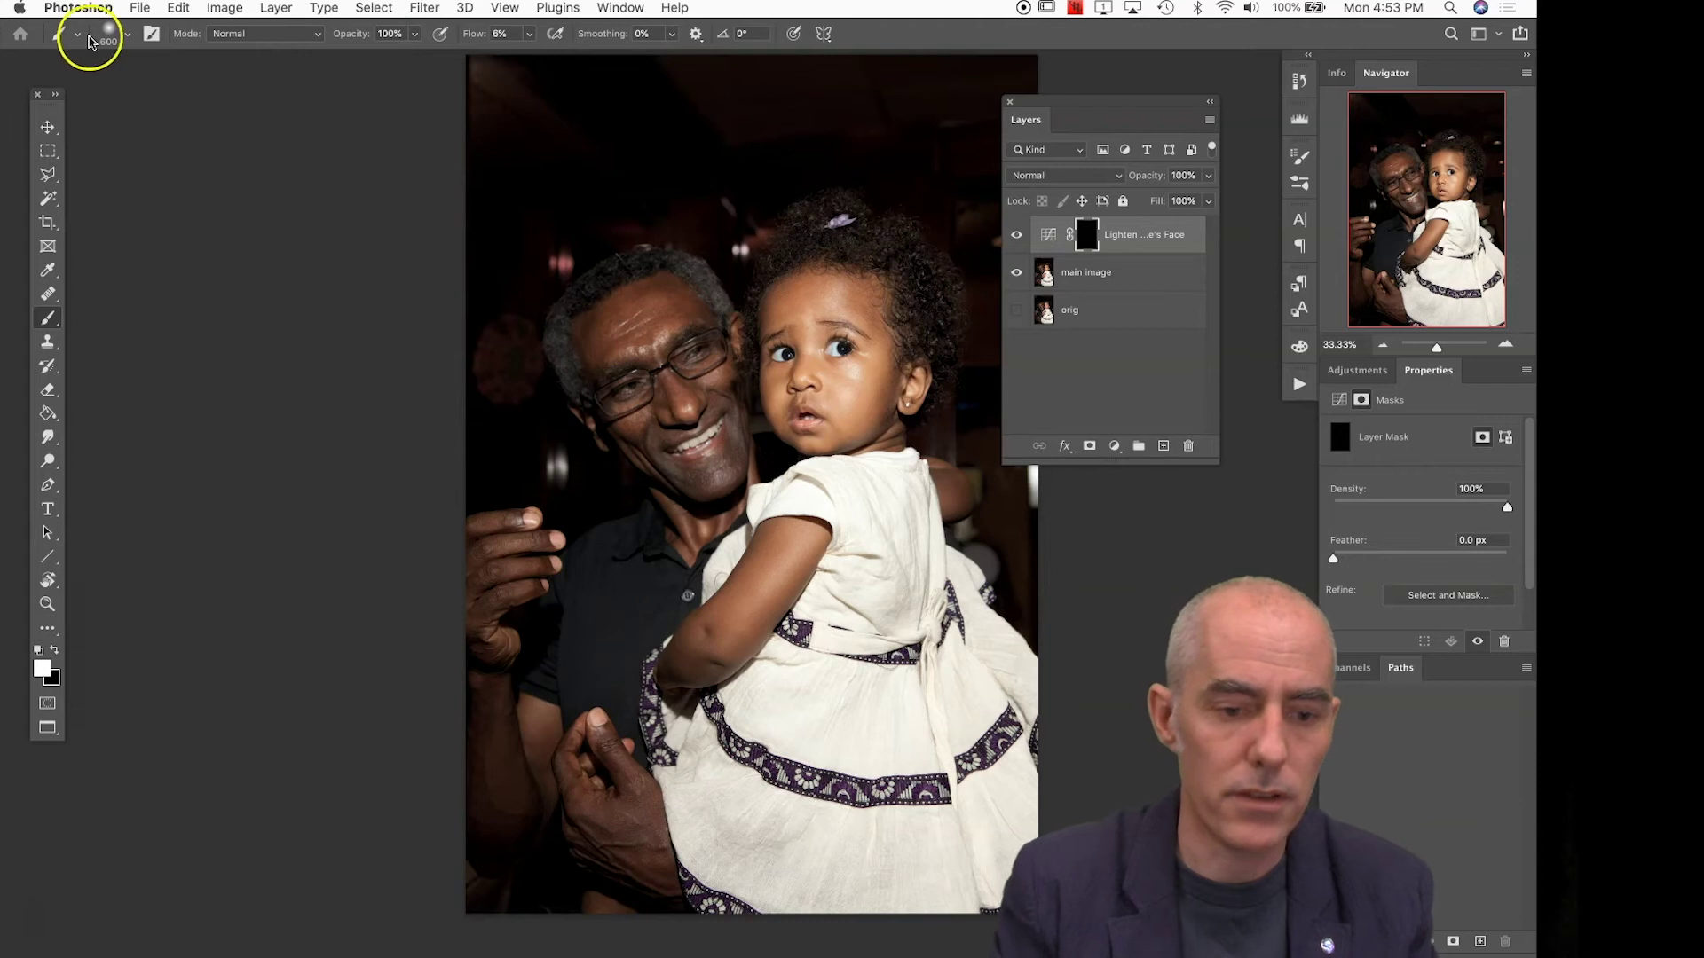
Try painting the man's face with a brush at 100% hardness and 100% flow, and refill the mask with black
left_click(127, 34)
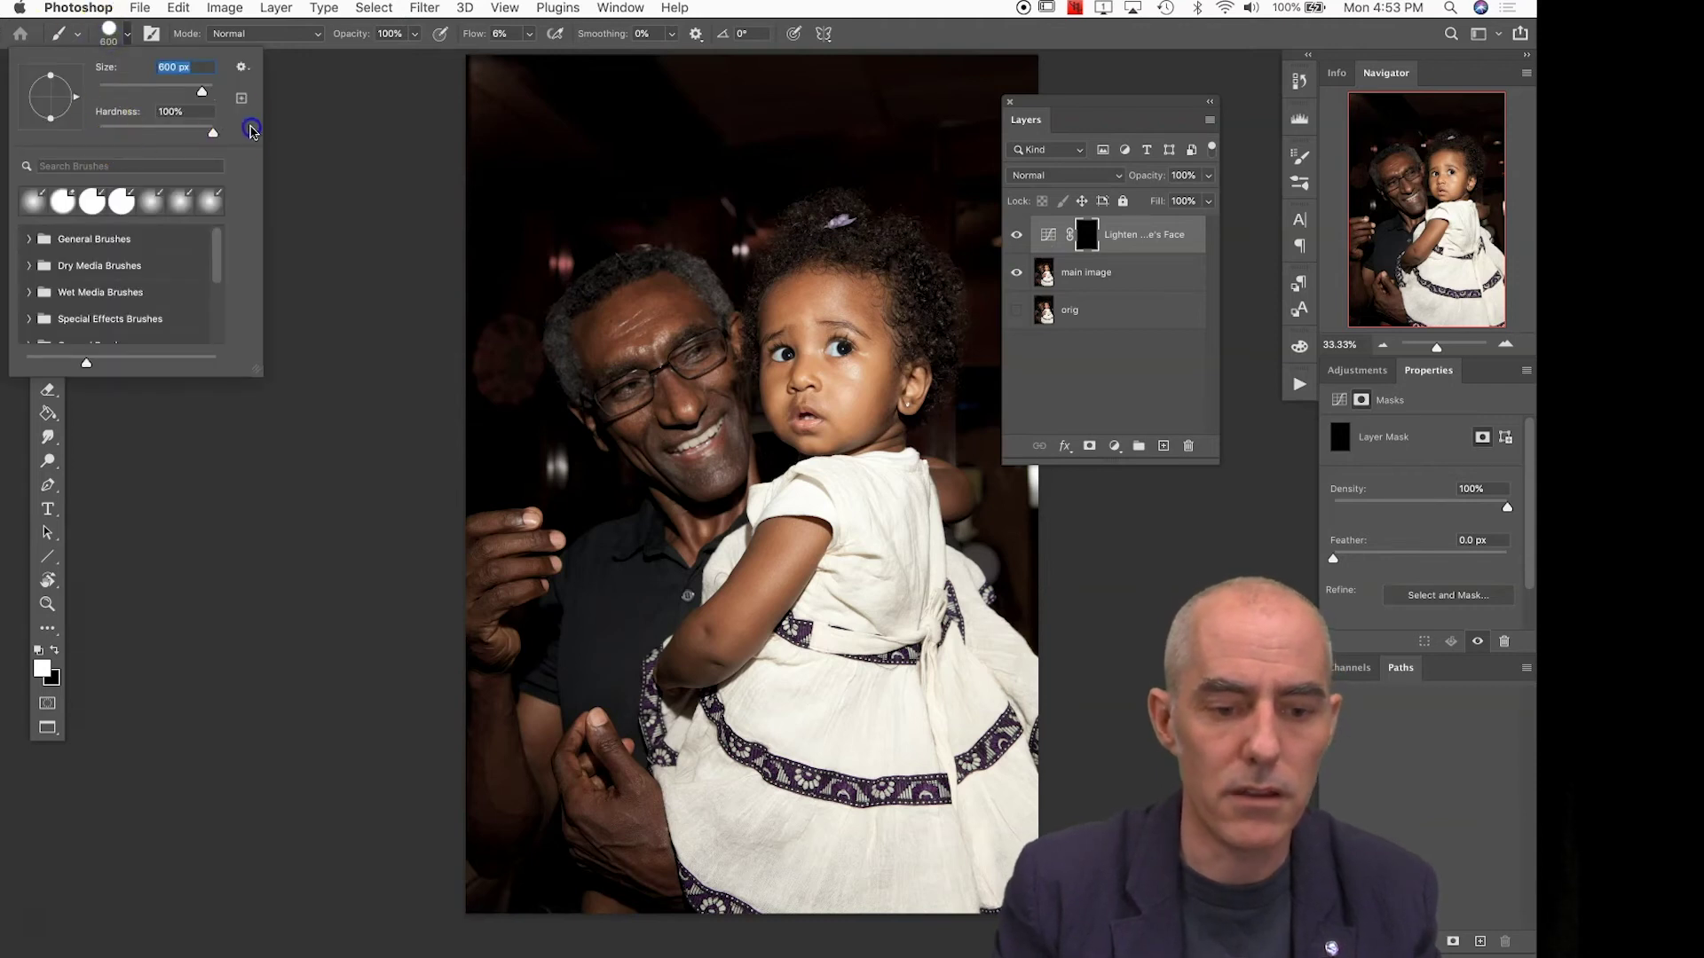
left_click(525, 34)
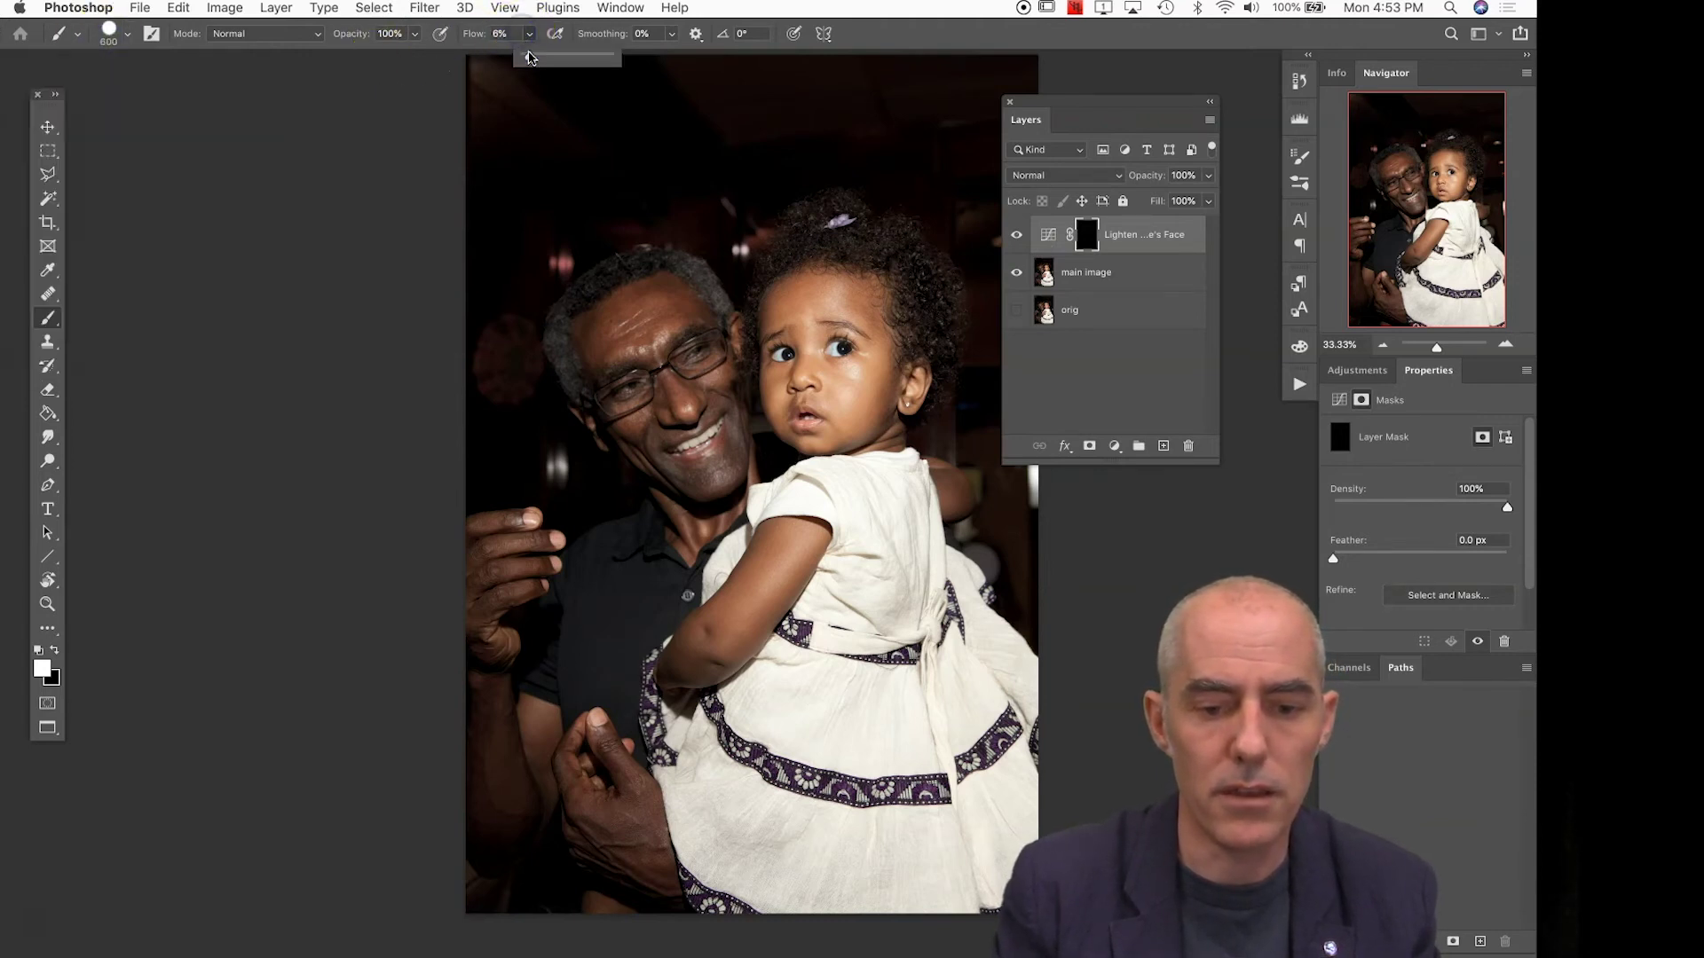
left_click_drag(675, 315, 666, 359)
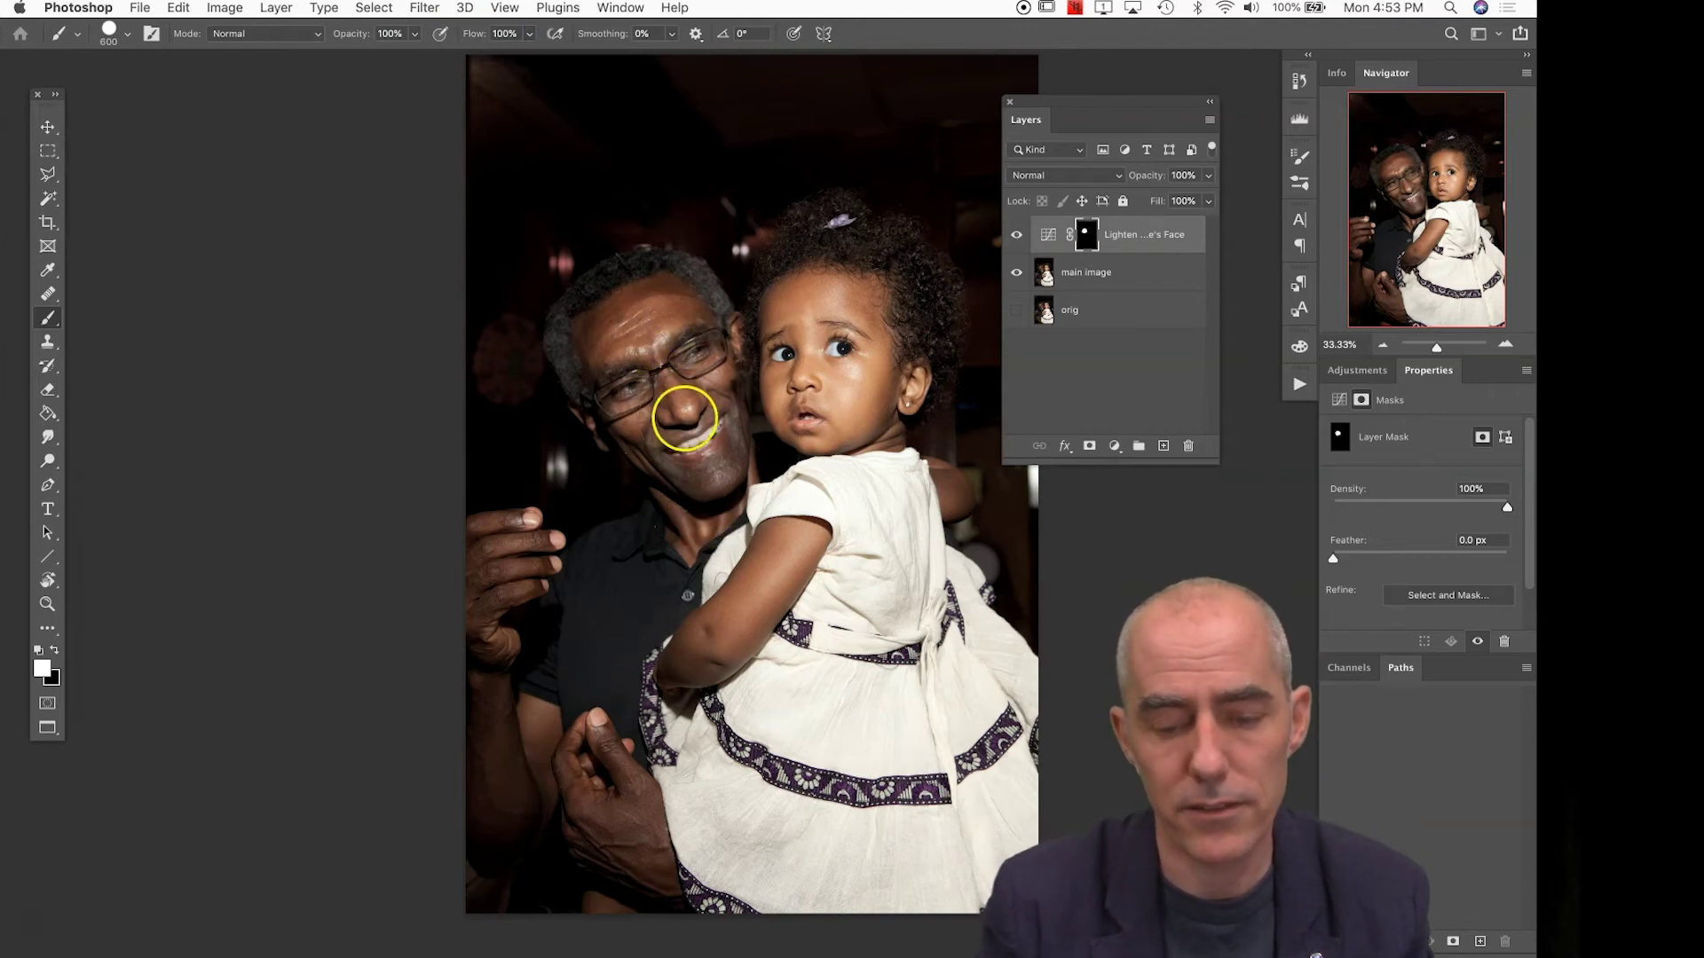
key("super+a")
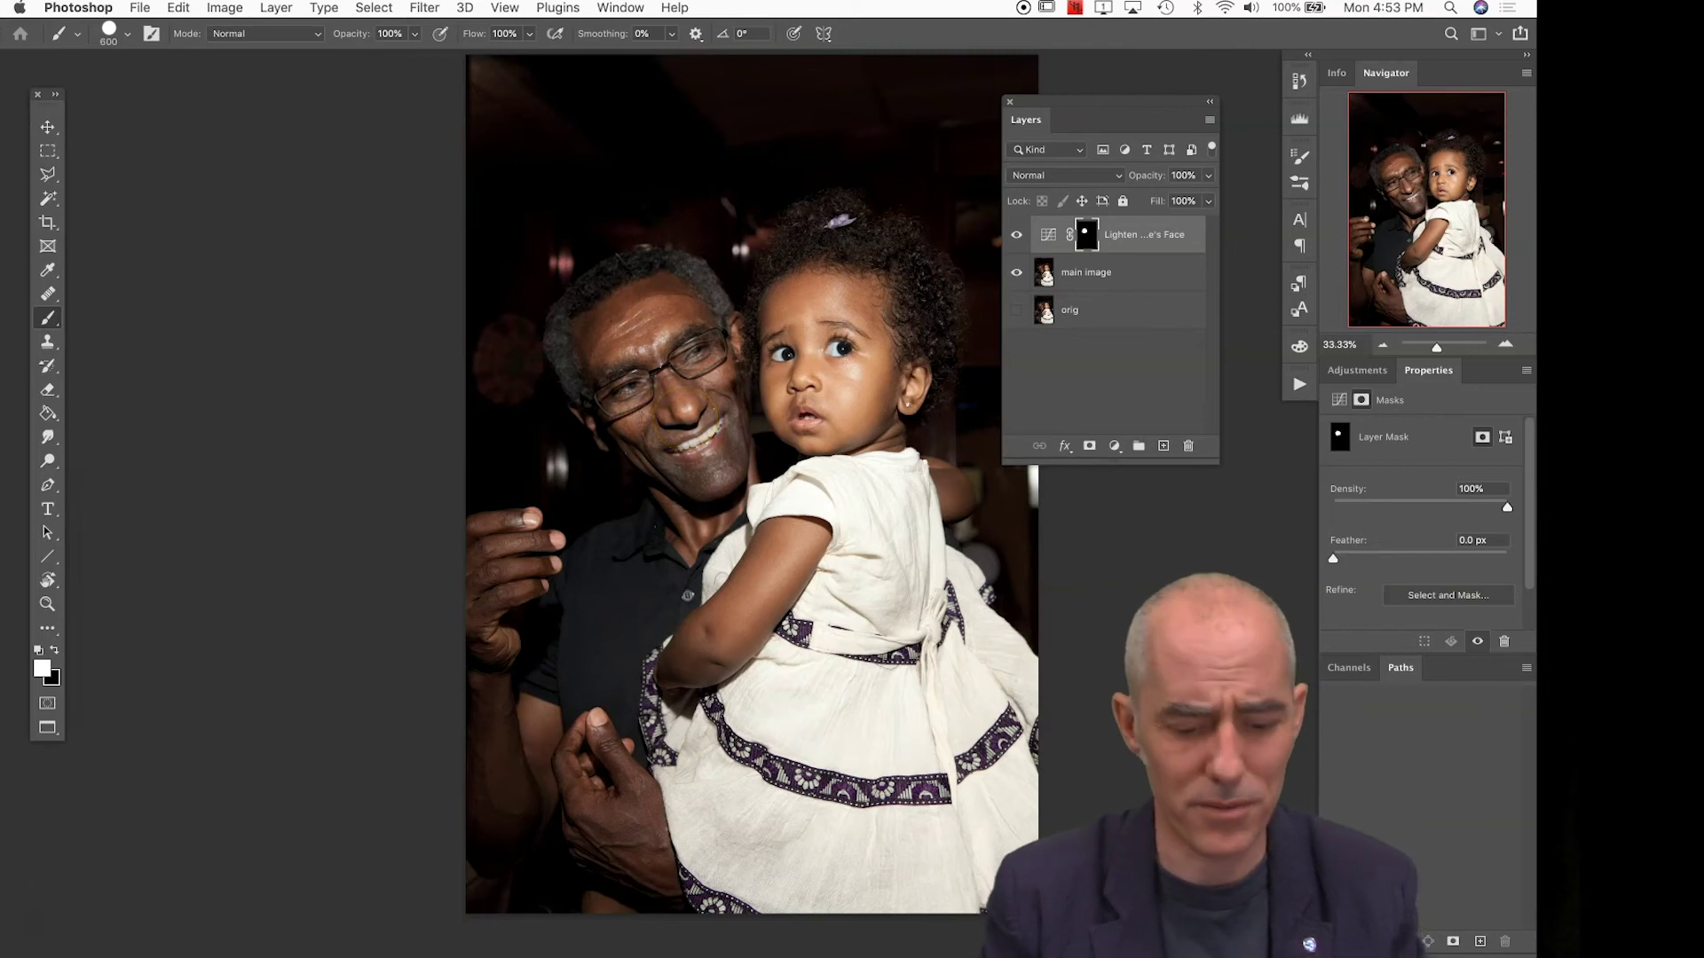
key("BackSpace")
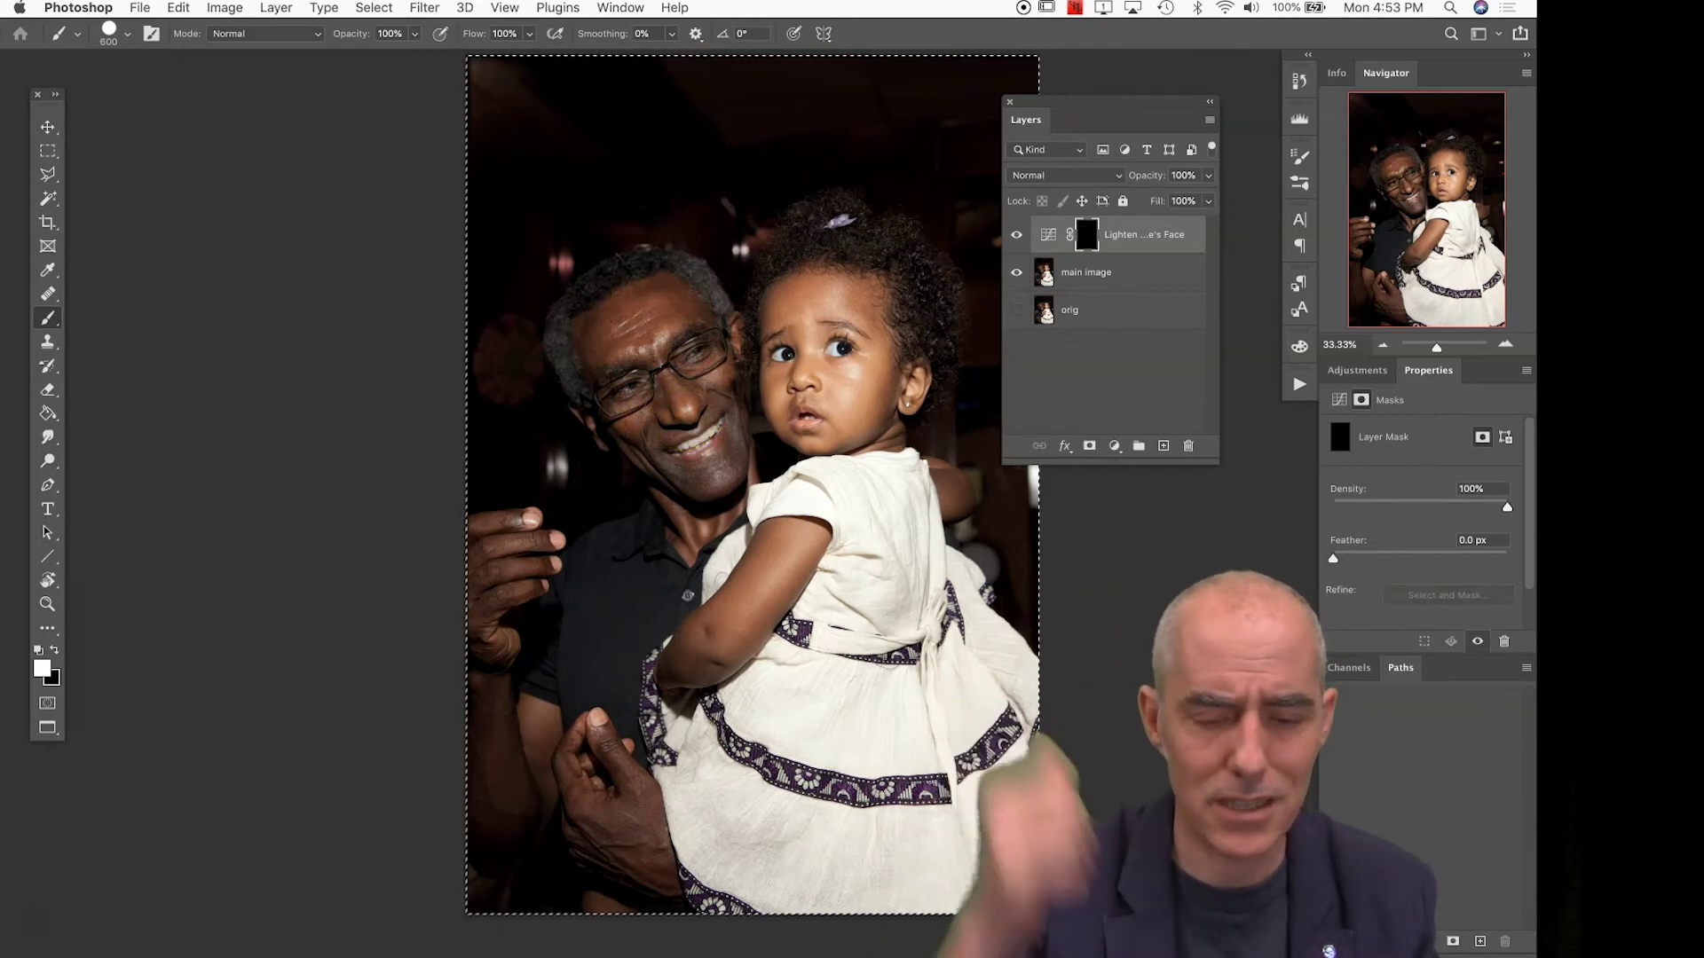
Set the brush to 0% hardness and 6% flow, and clear the selection
key("v")
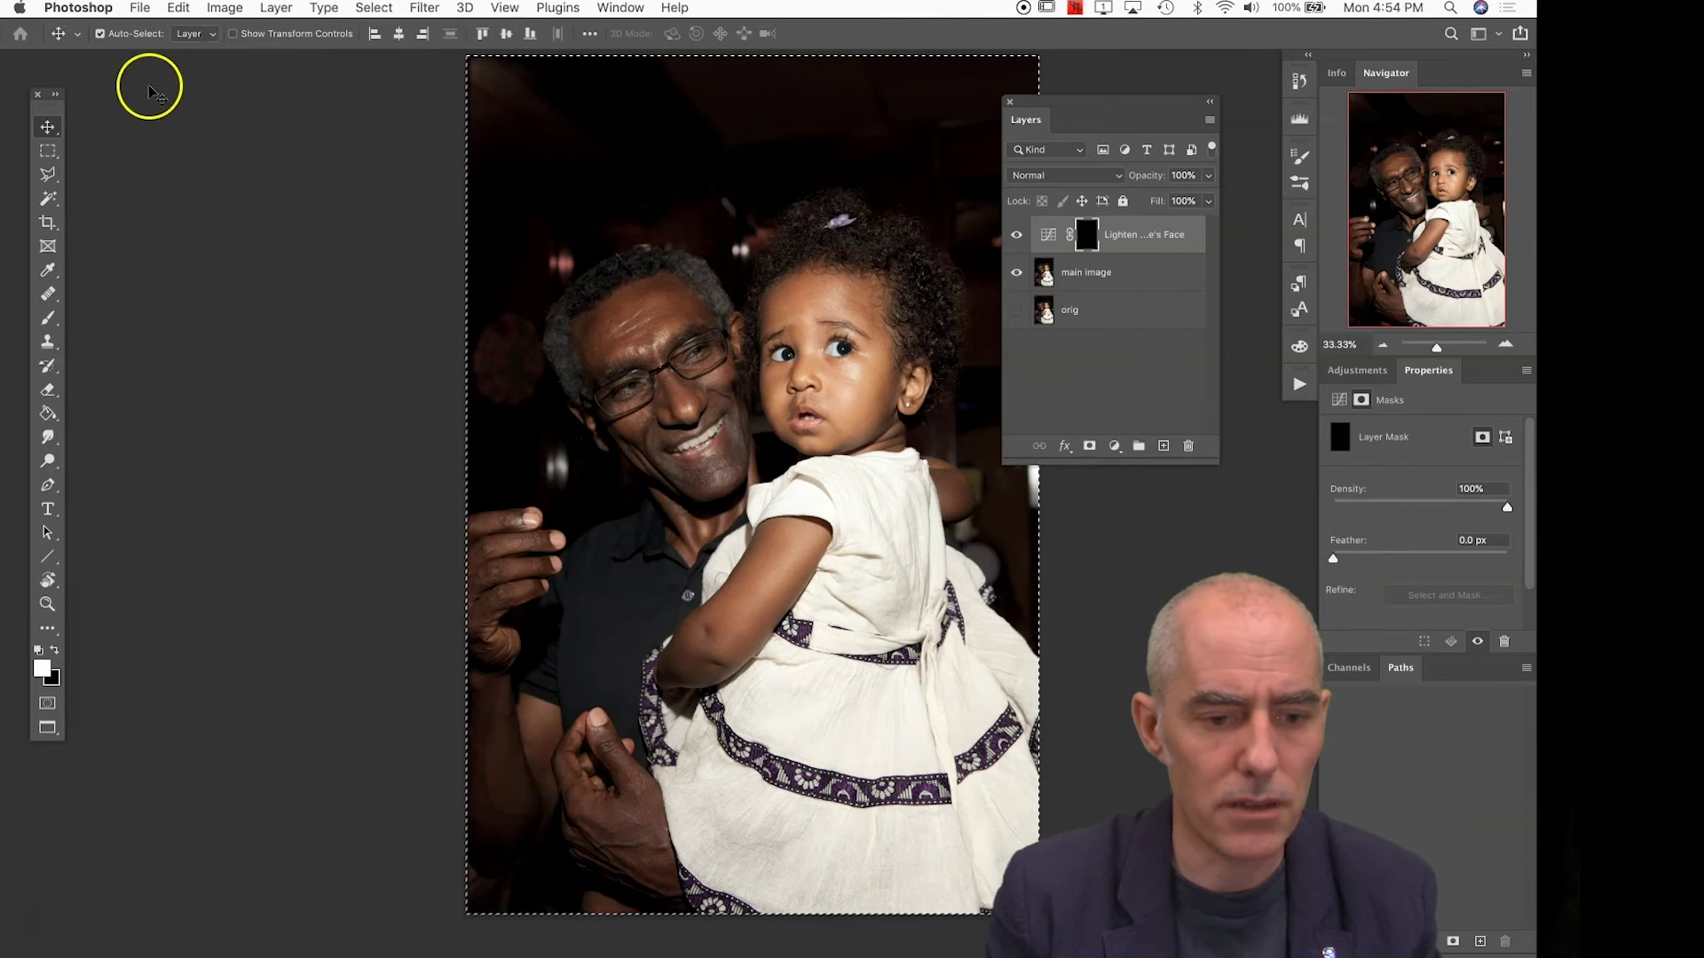
key("b")
left_click(111, 33)
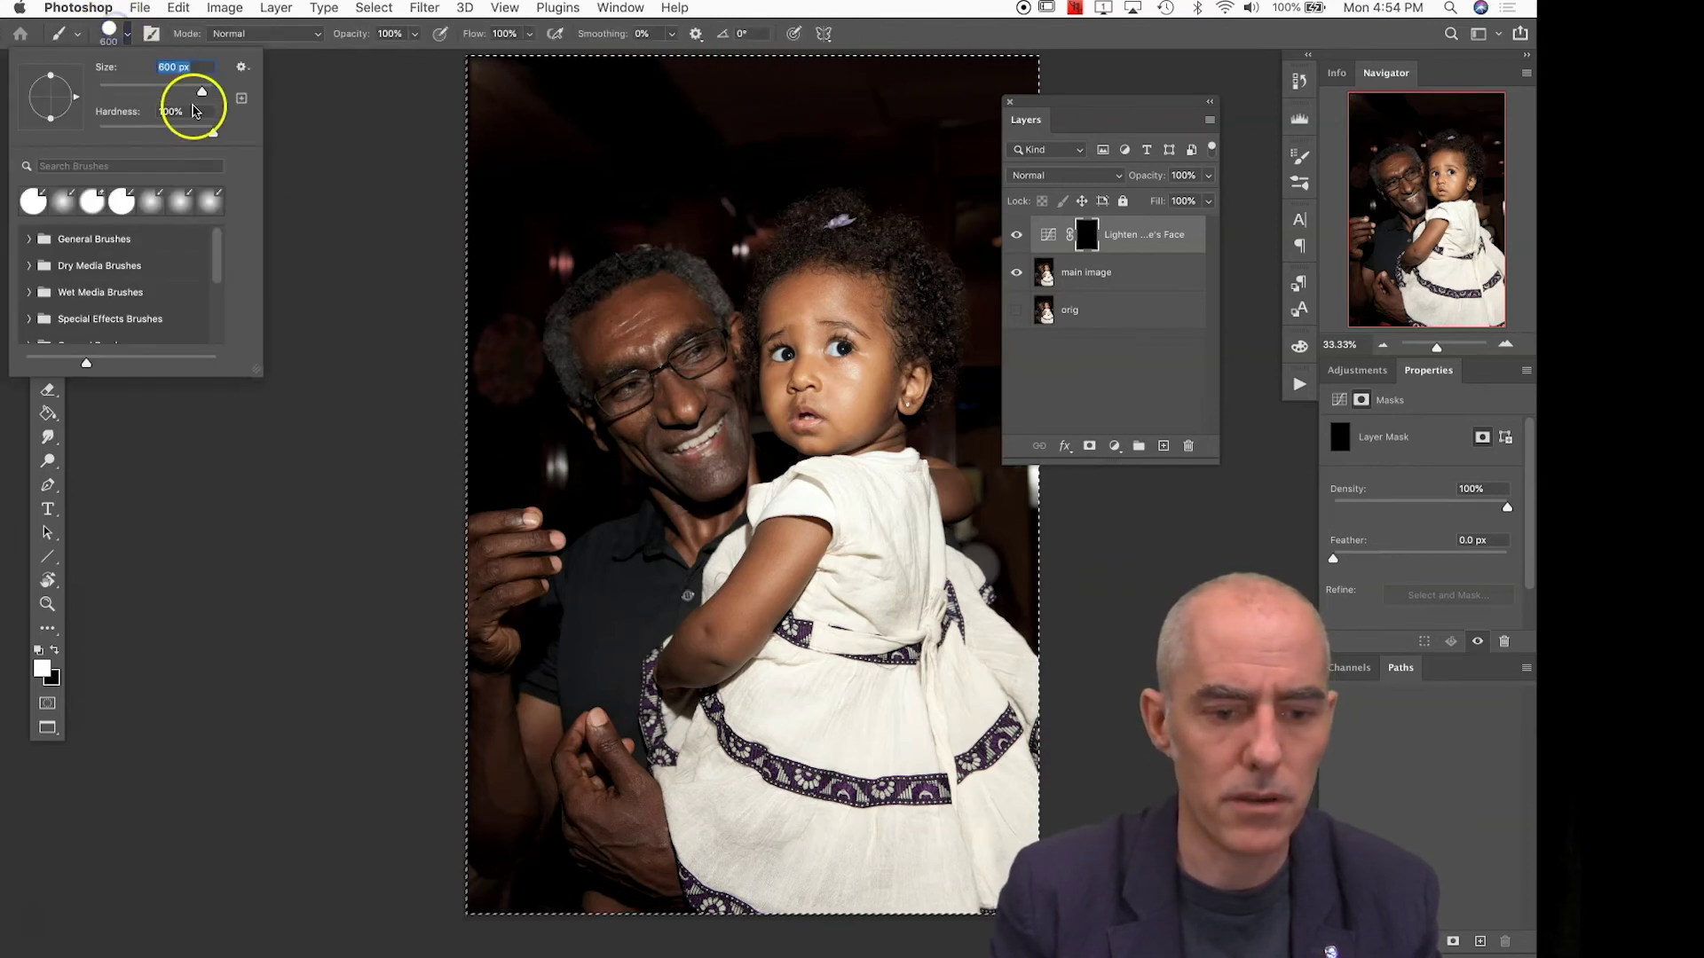
left_click(213, 137)
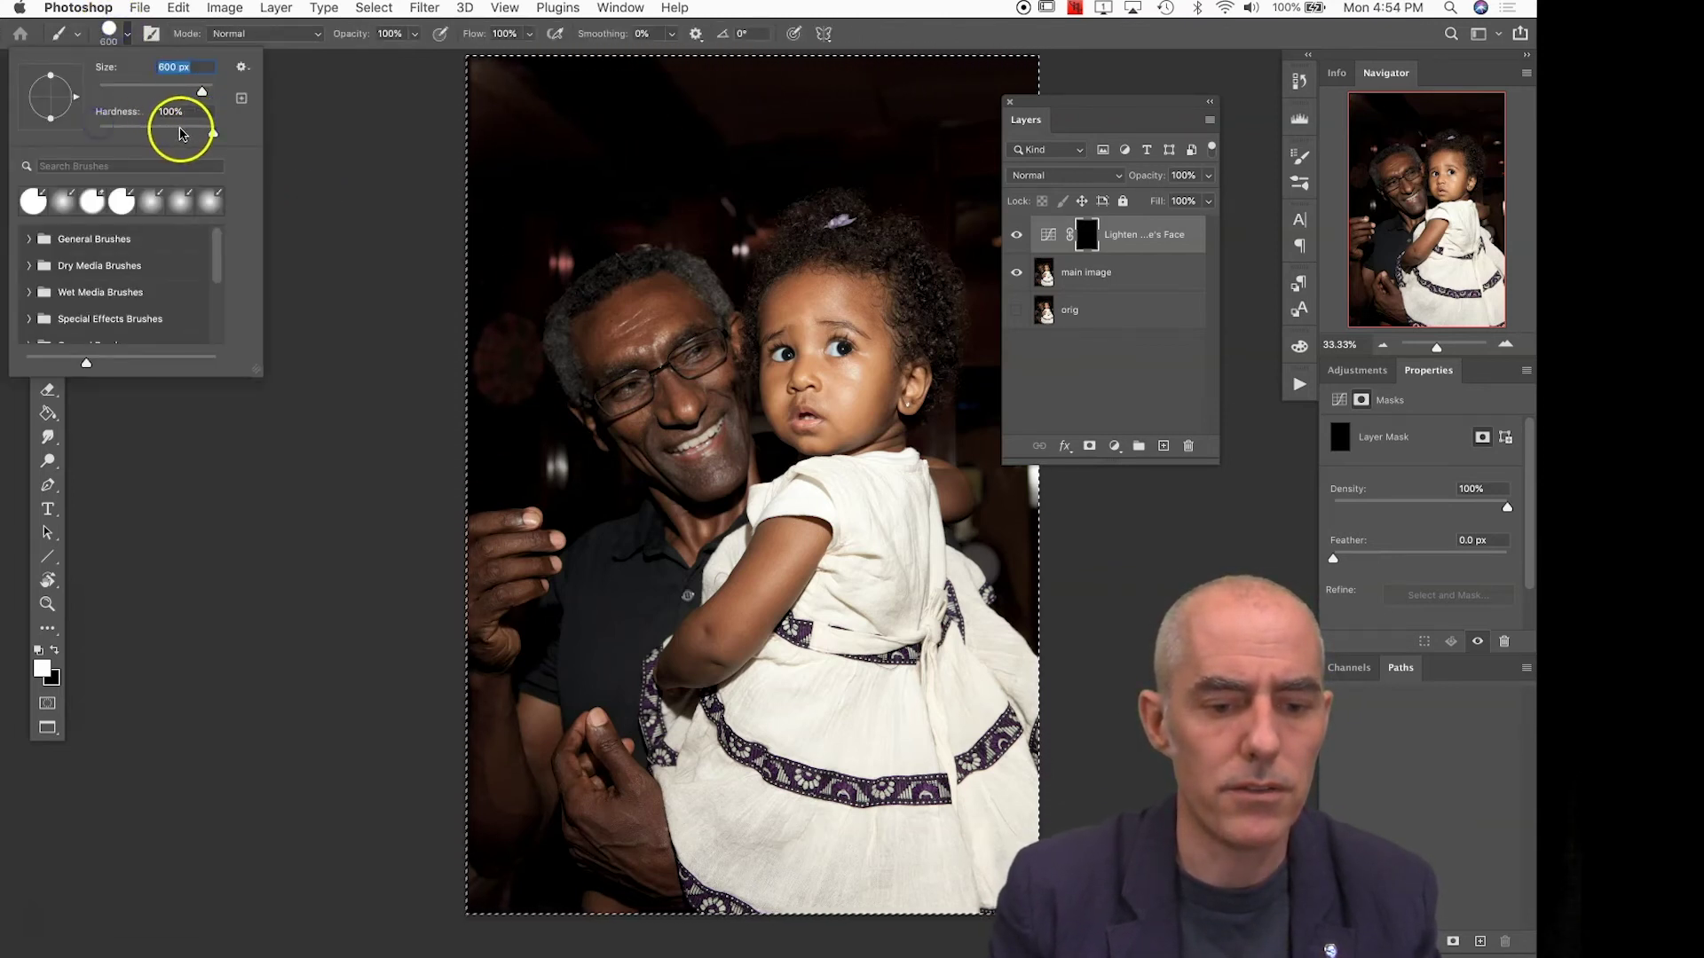
left_click_drag(213, 131, 42, 125)
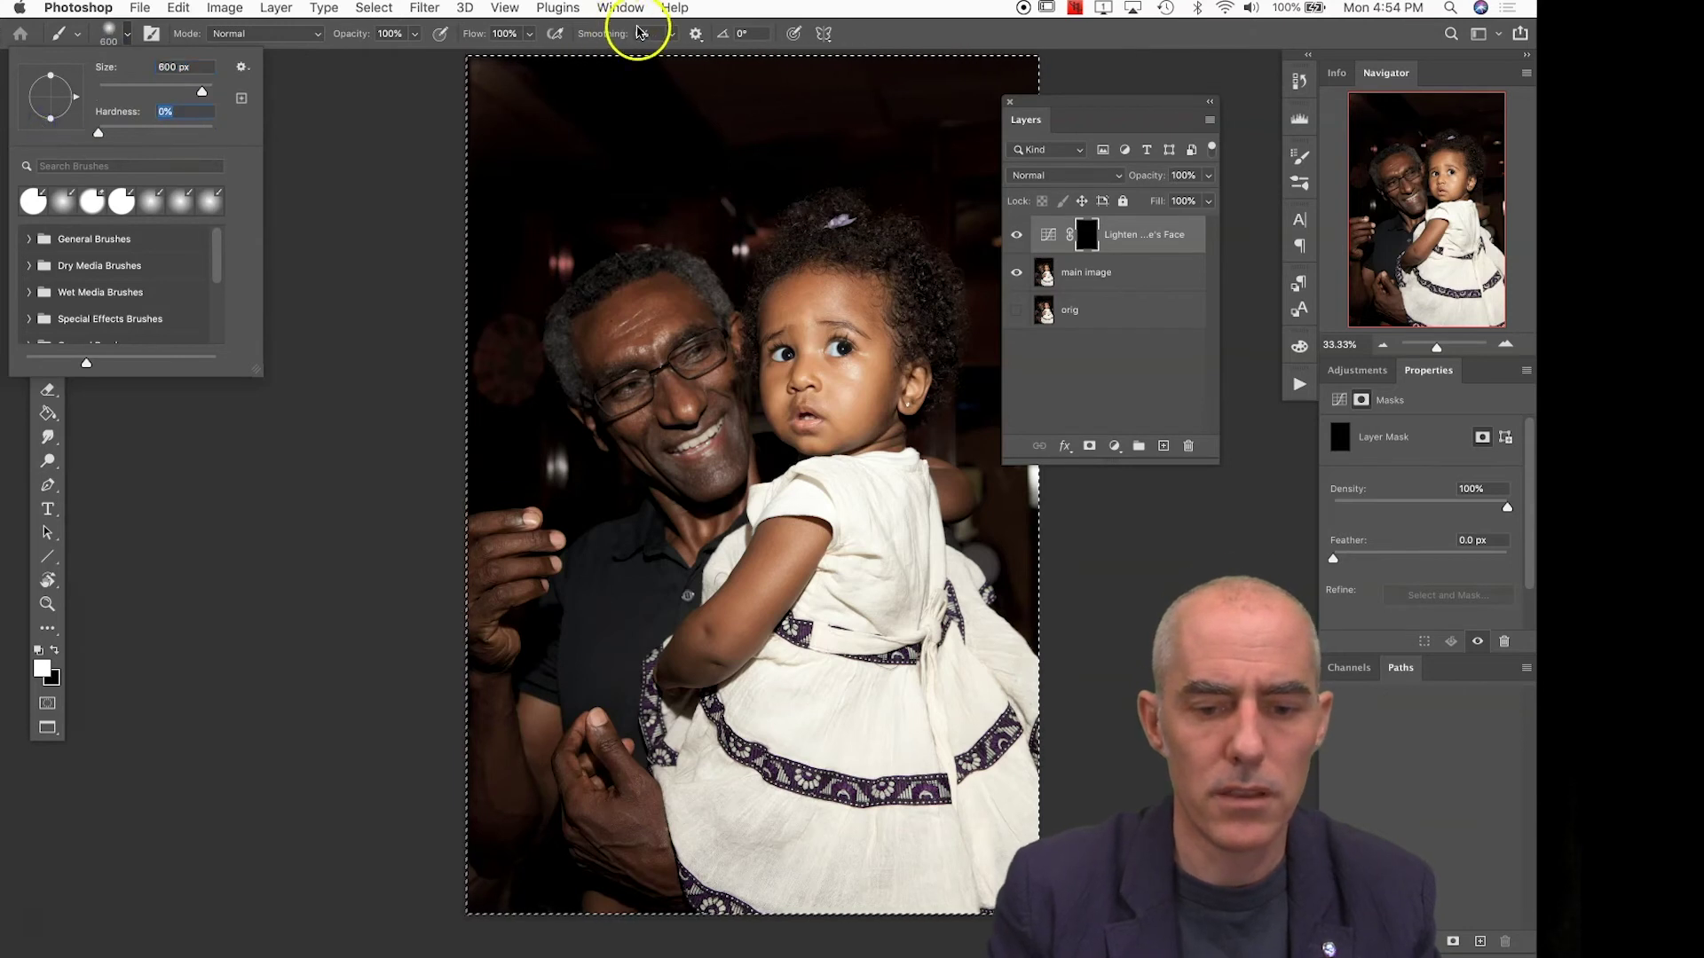
left_click(637, 34)
left_click(504, 32)
type("6")
key("Tab")
key("super+d")
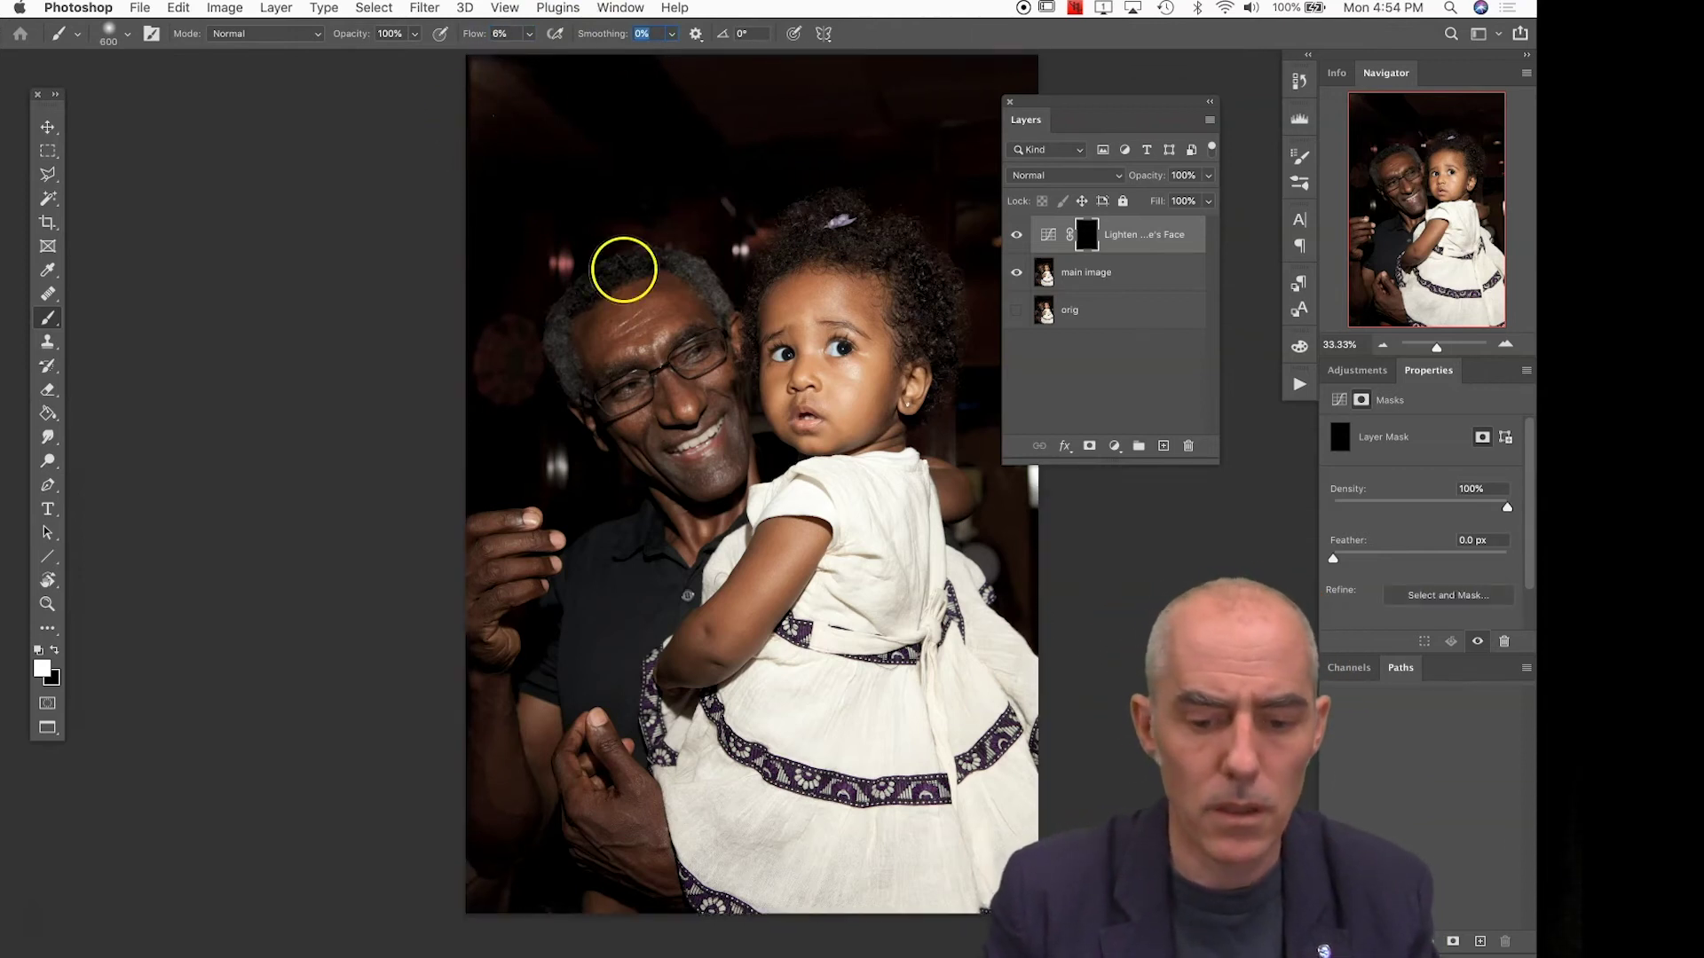
Build up soft white strokes over the man's face on the mask, and toggle the Curves layer to compare before and after
left_click(664, 451)
left_click_drag(684, 360, 673, 379)
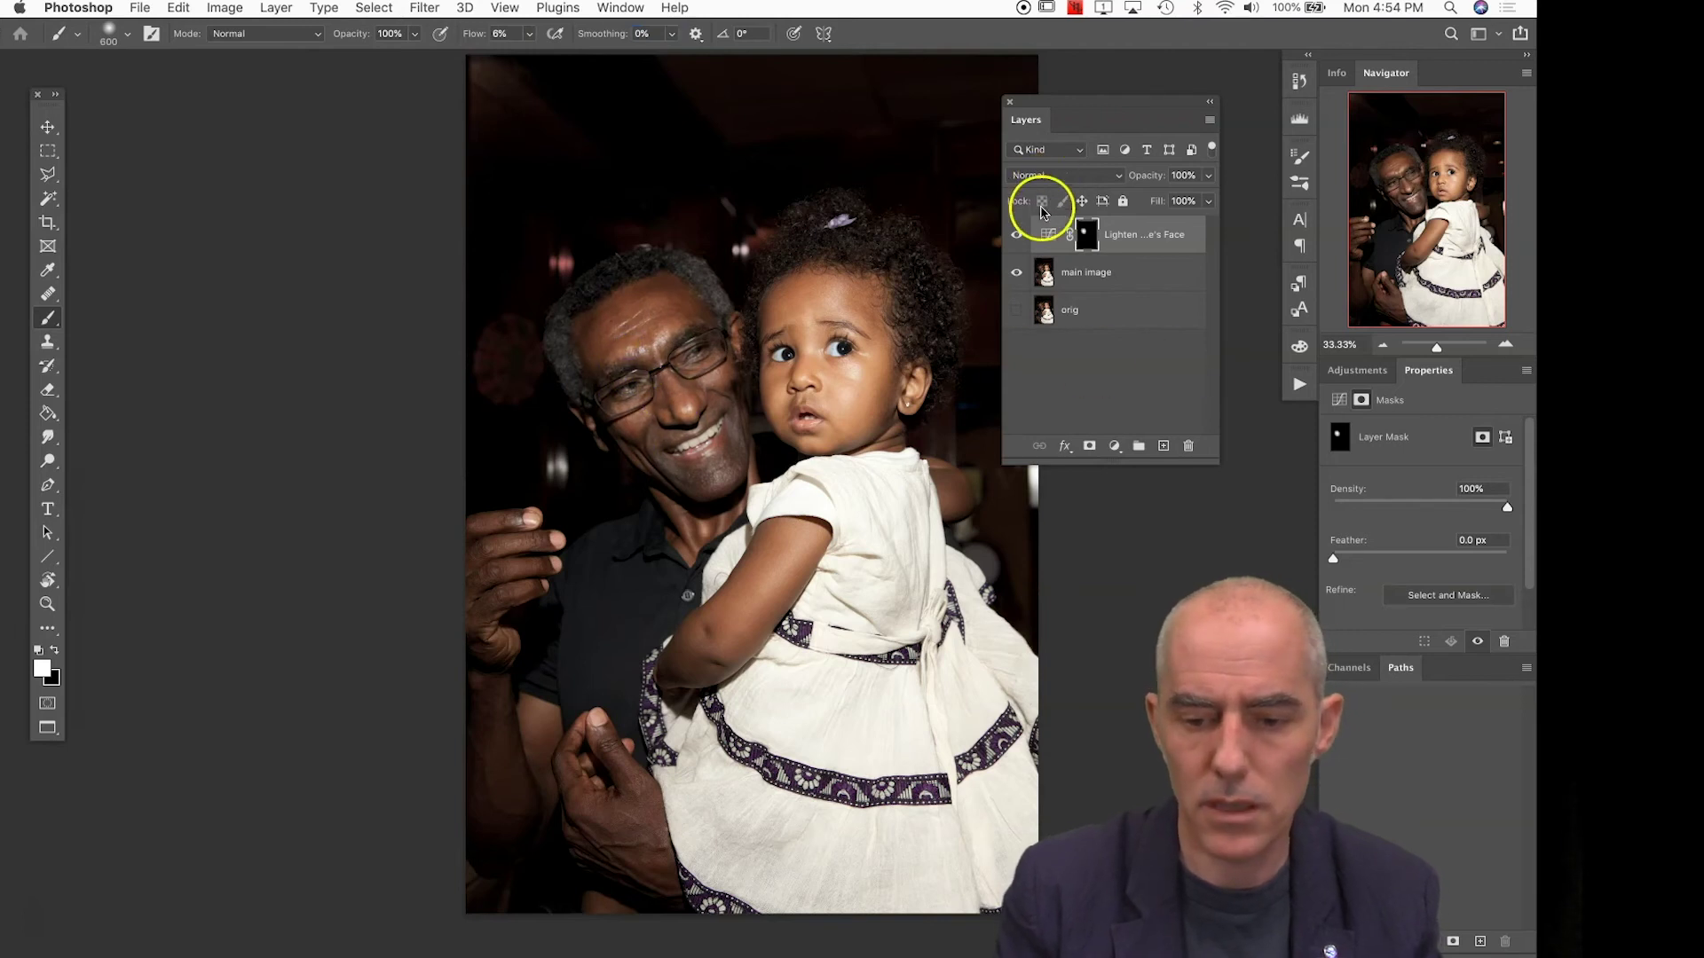
left_click(1014, 240)
left_click(1013, 241)
left_click(1012, 244)
left_click(1010, 246)
left_click(1012, 247)
left_click(1014, 247)
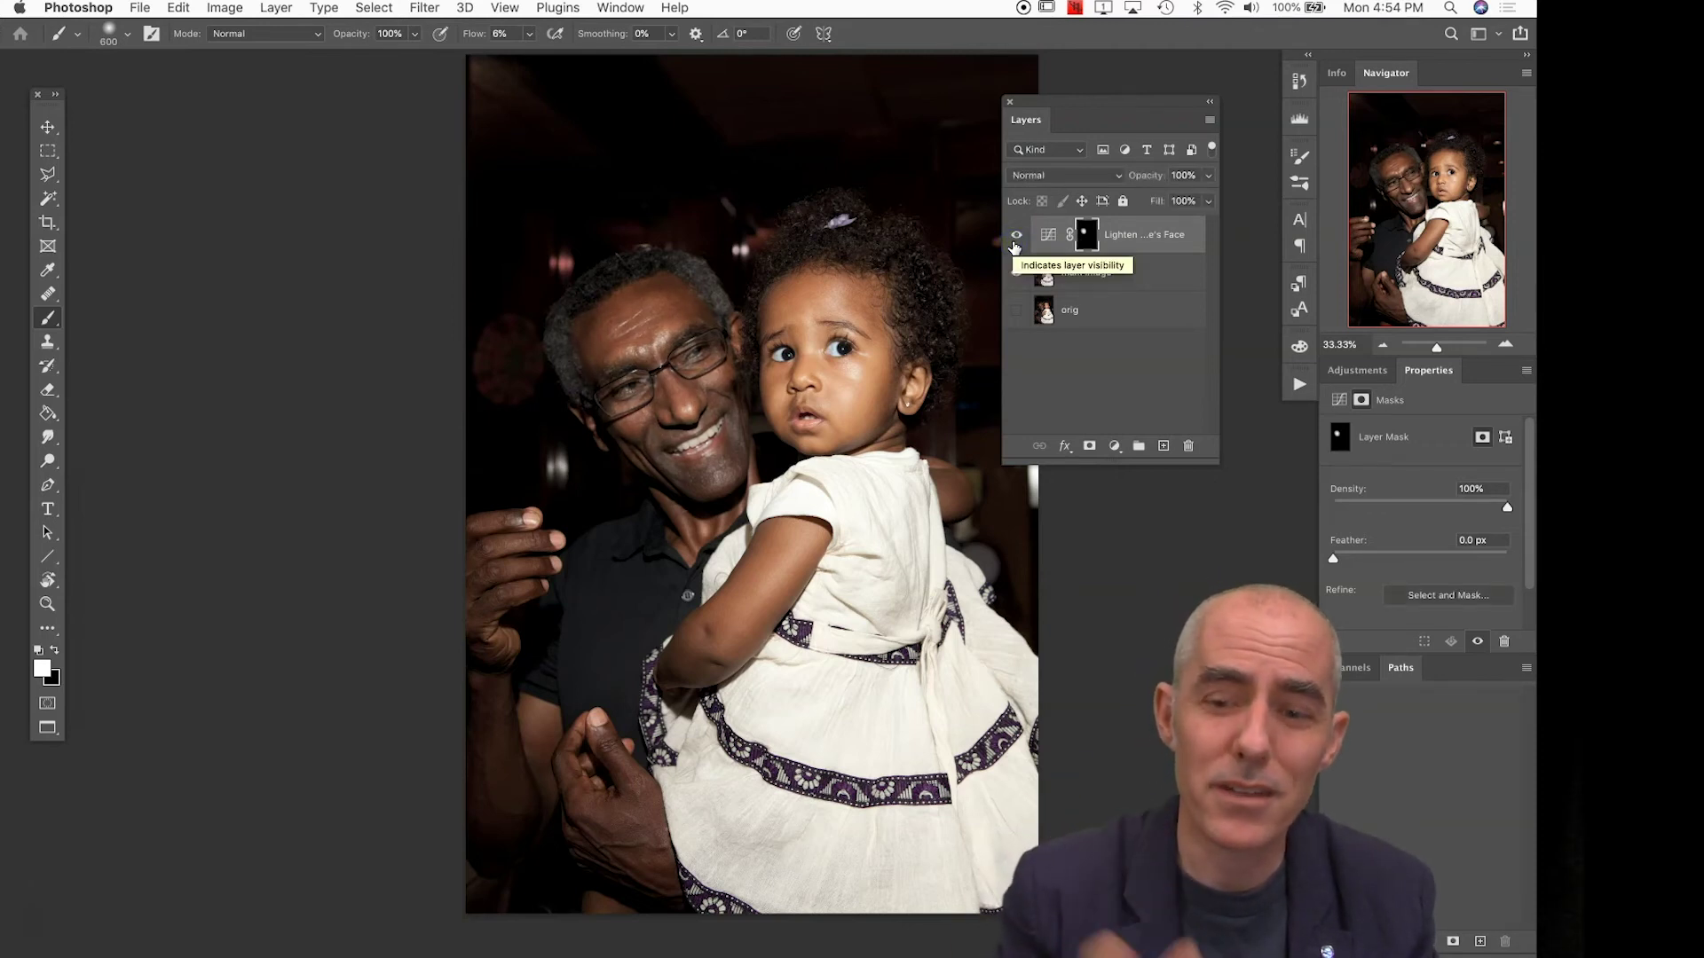
Show the lightening layer's Curves properties in a floating Properties panel with the Layers panel docked beneath it
left_click(1050, 239)
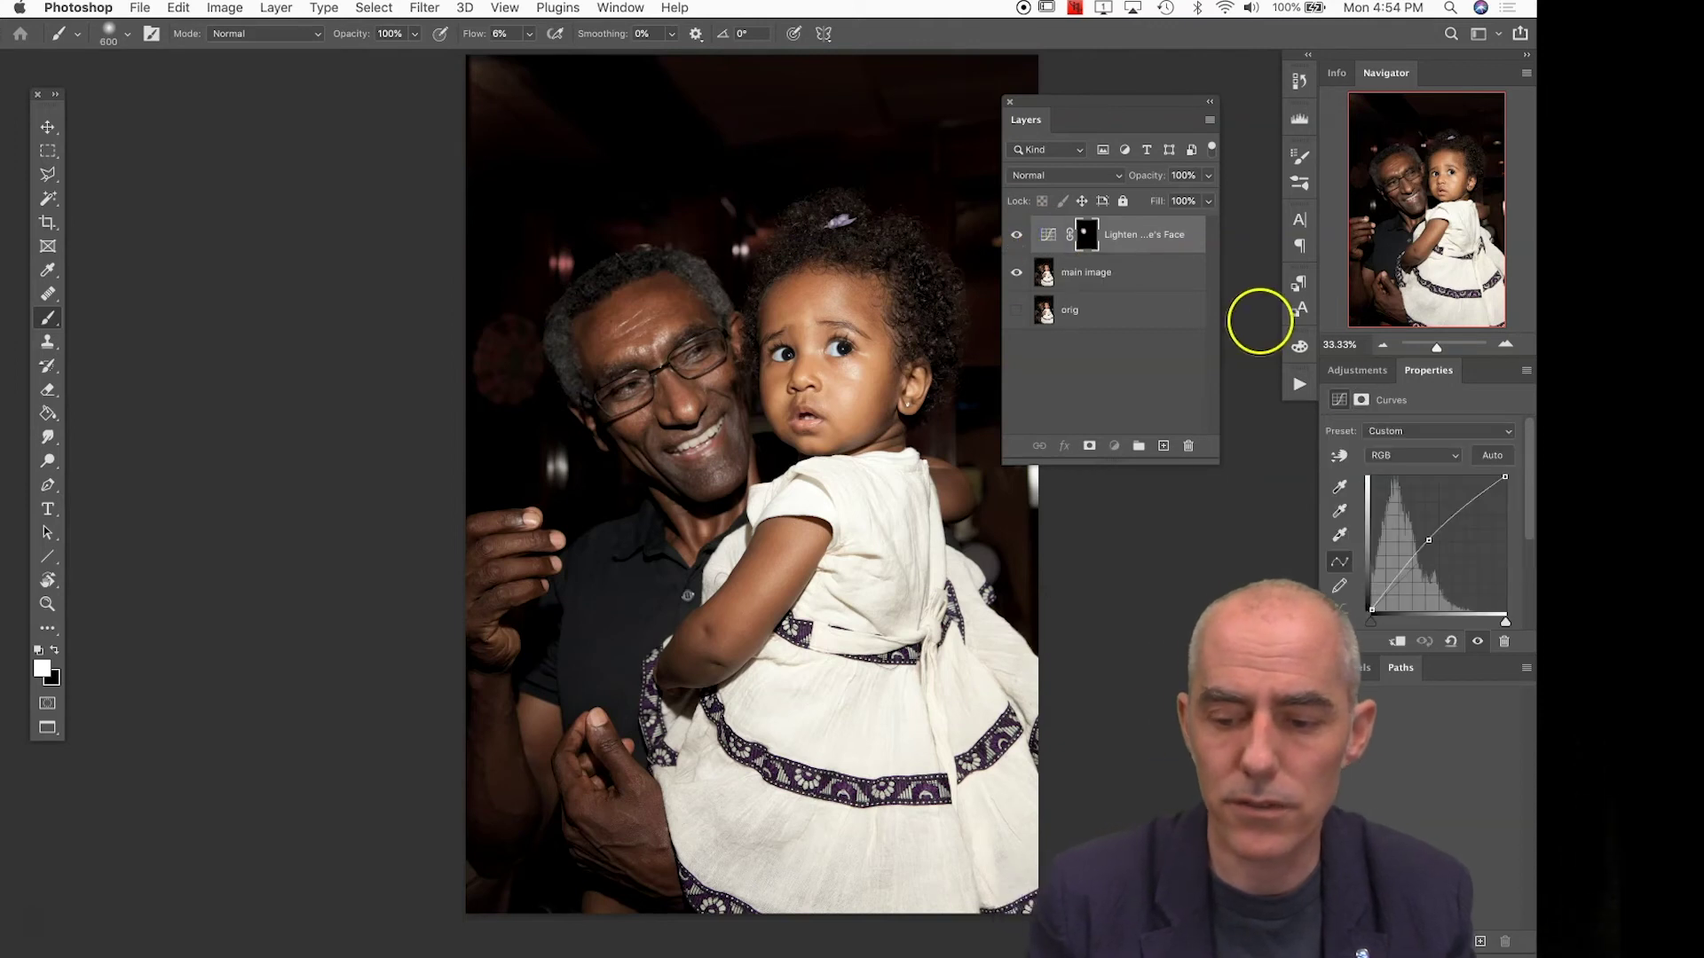
left_click_drag(1437, 377, 1097, 104)
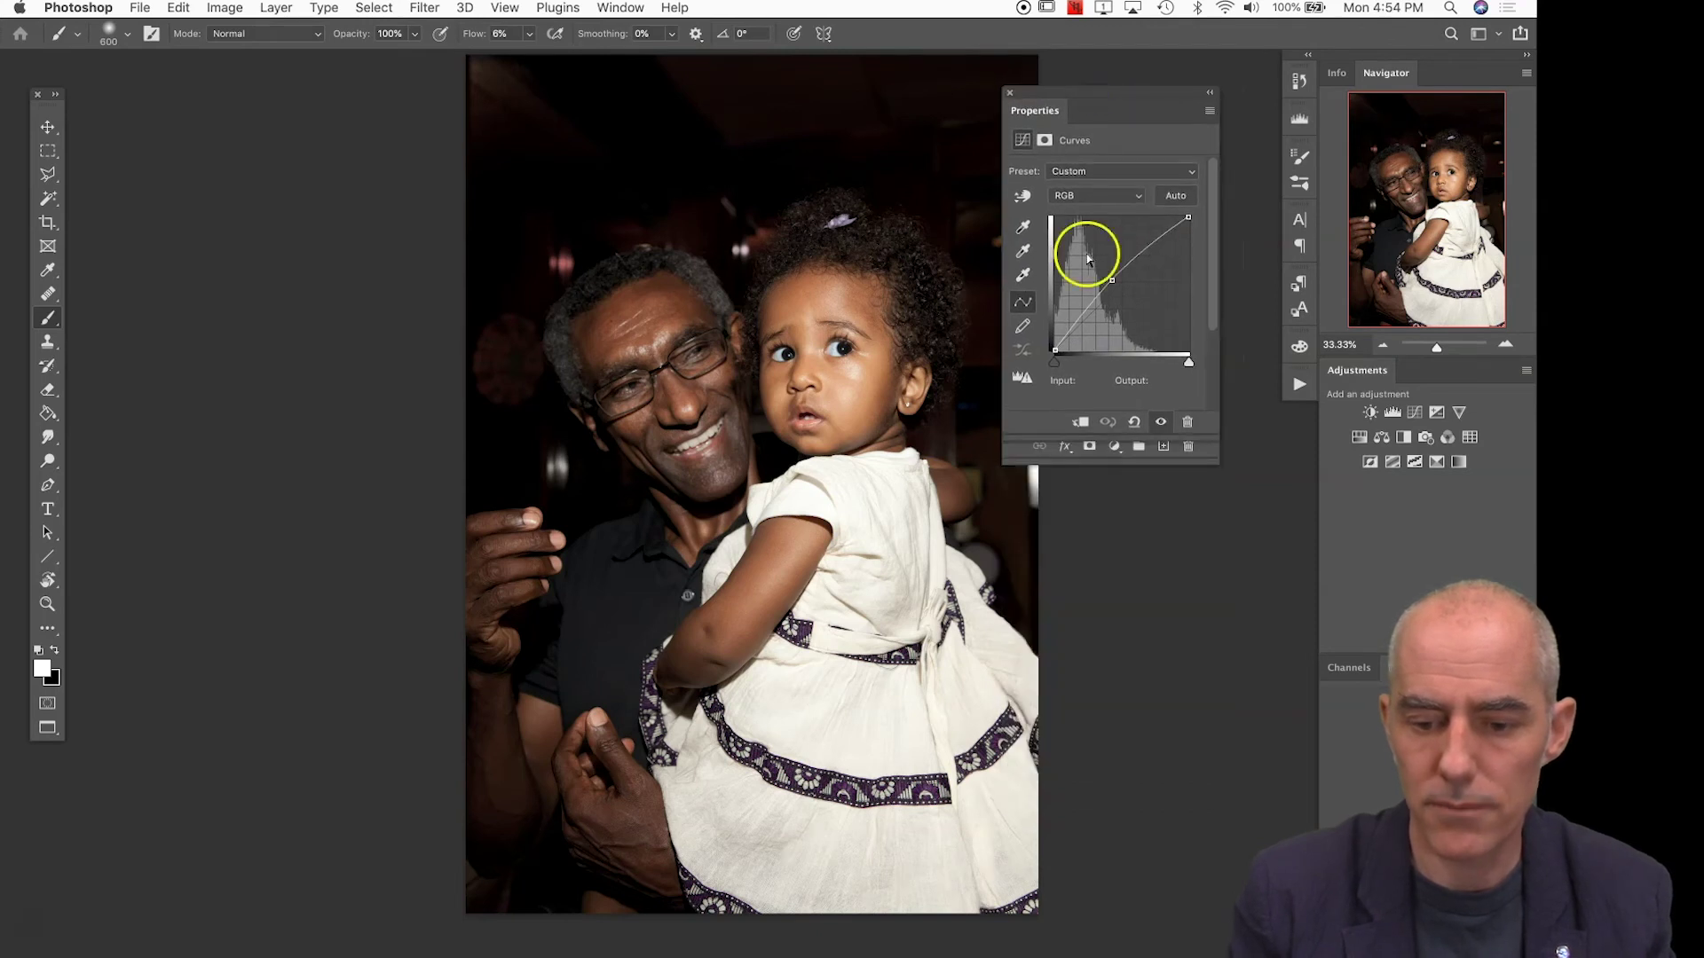
left_click(1092, 459)
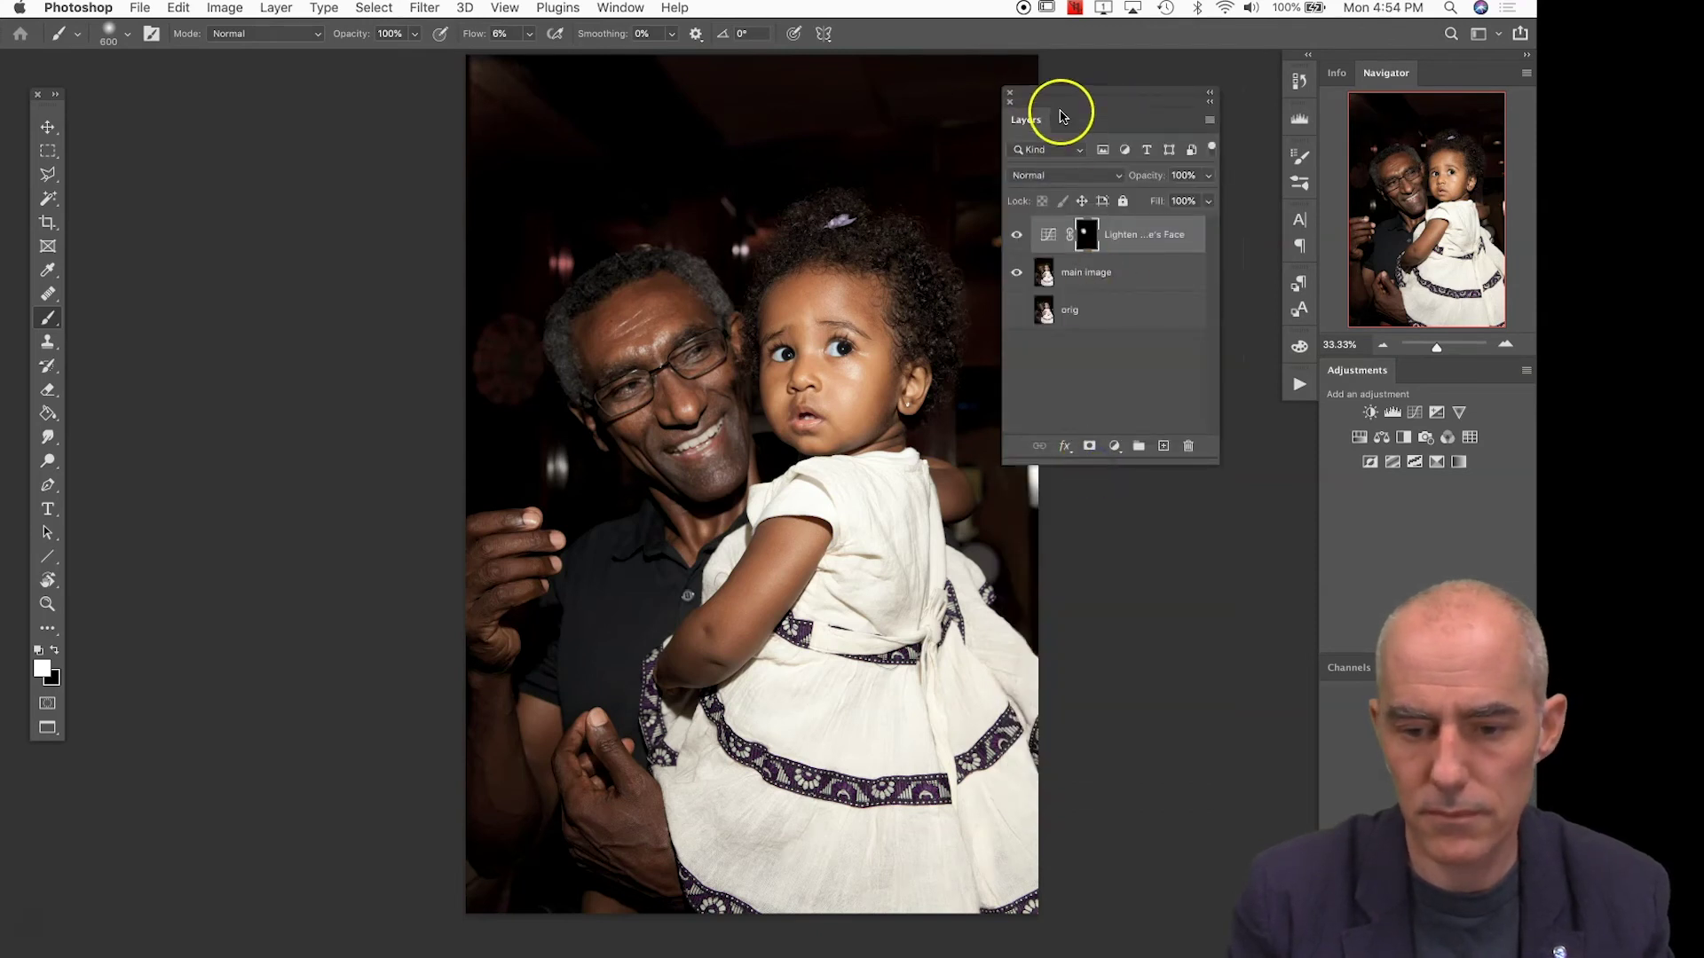
left_click_drag(1062, 105, 1068, 437)
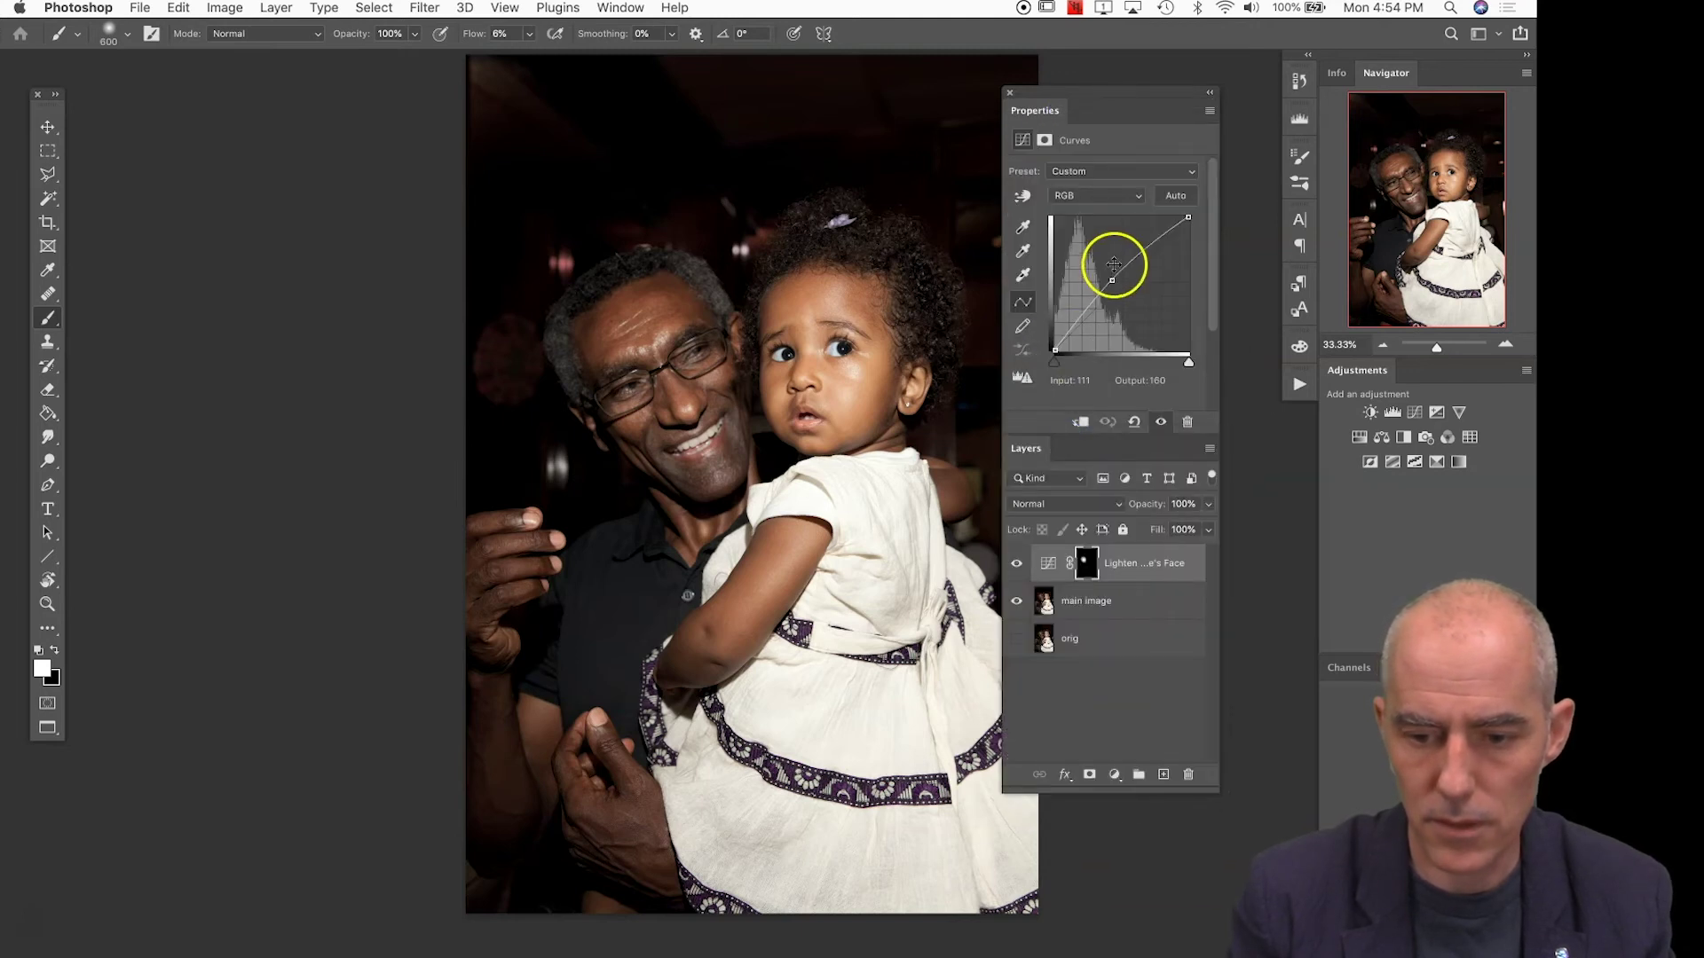
left_click_drag(1139, 96, 1151, 72)
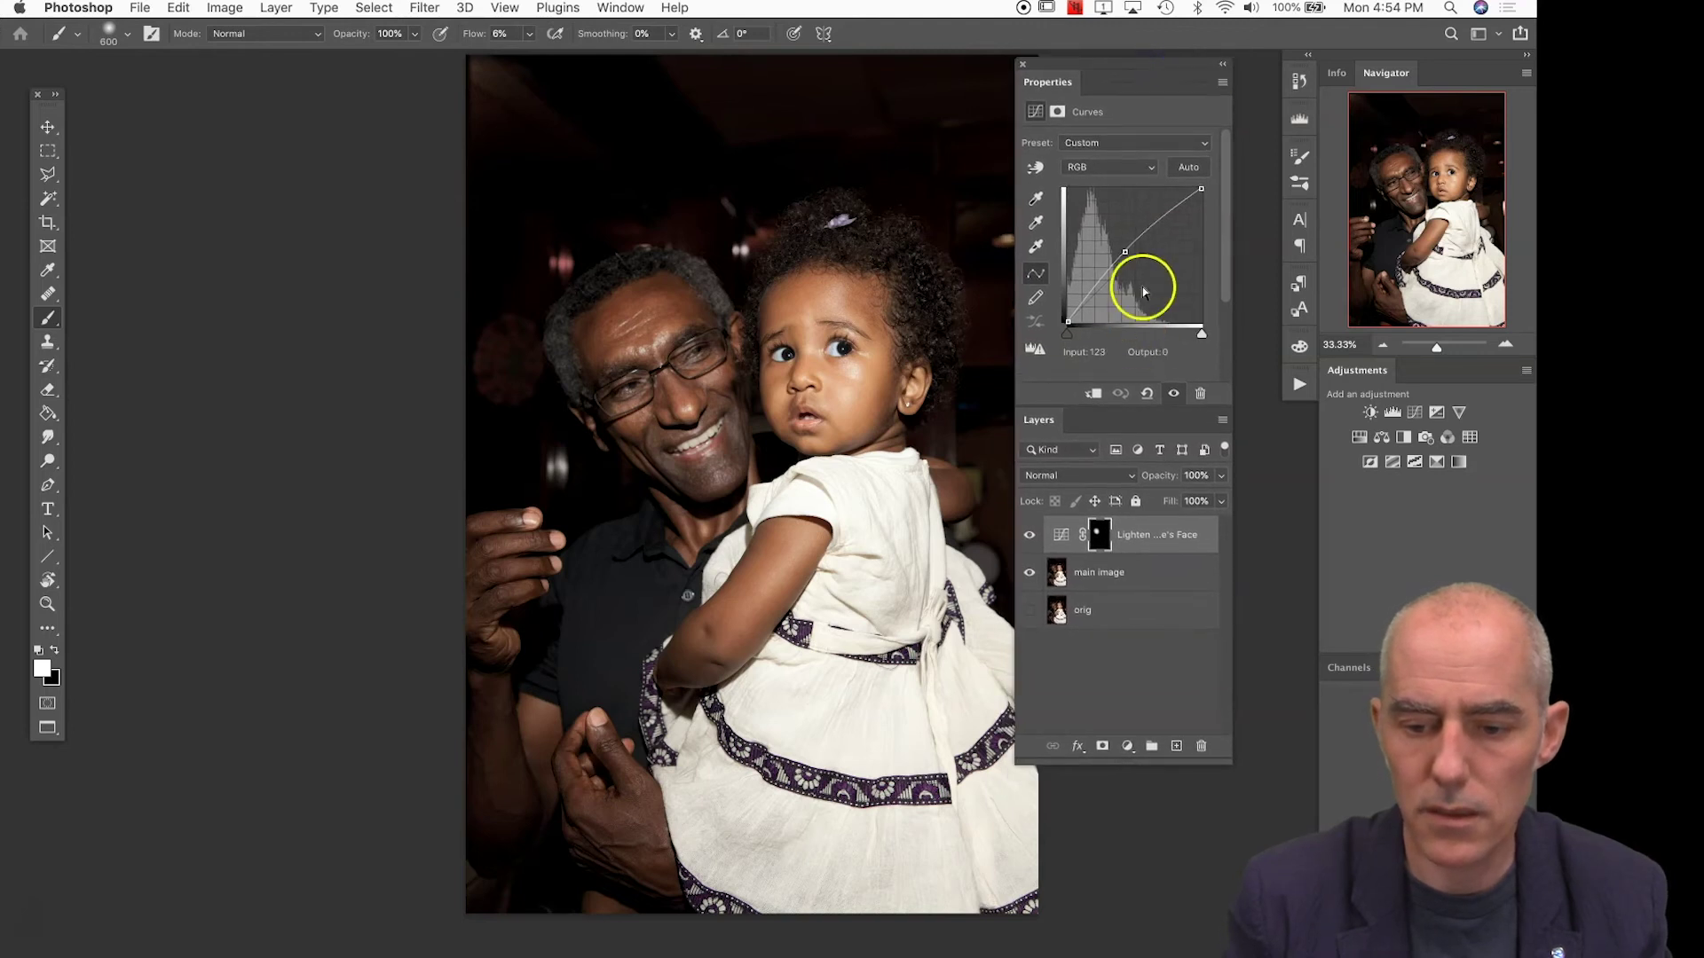
Move the curve's middle point to input 102, output 138, and view the painted mask on its own before returning to the image
left_click_drag(1128, 258, 1124, 255)
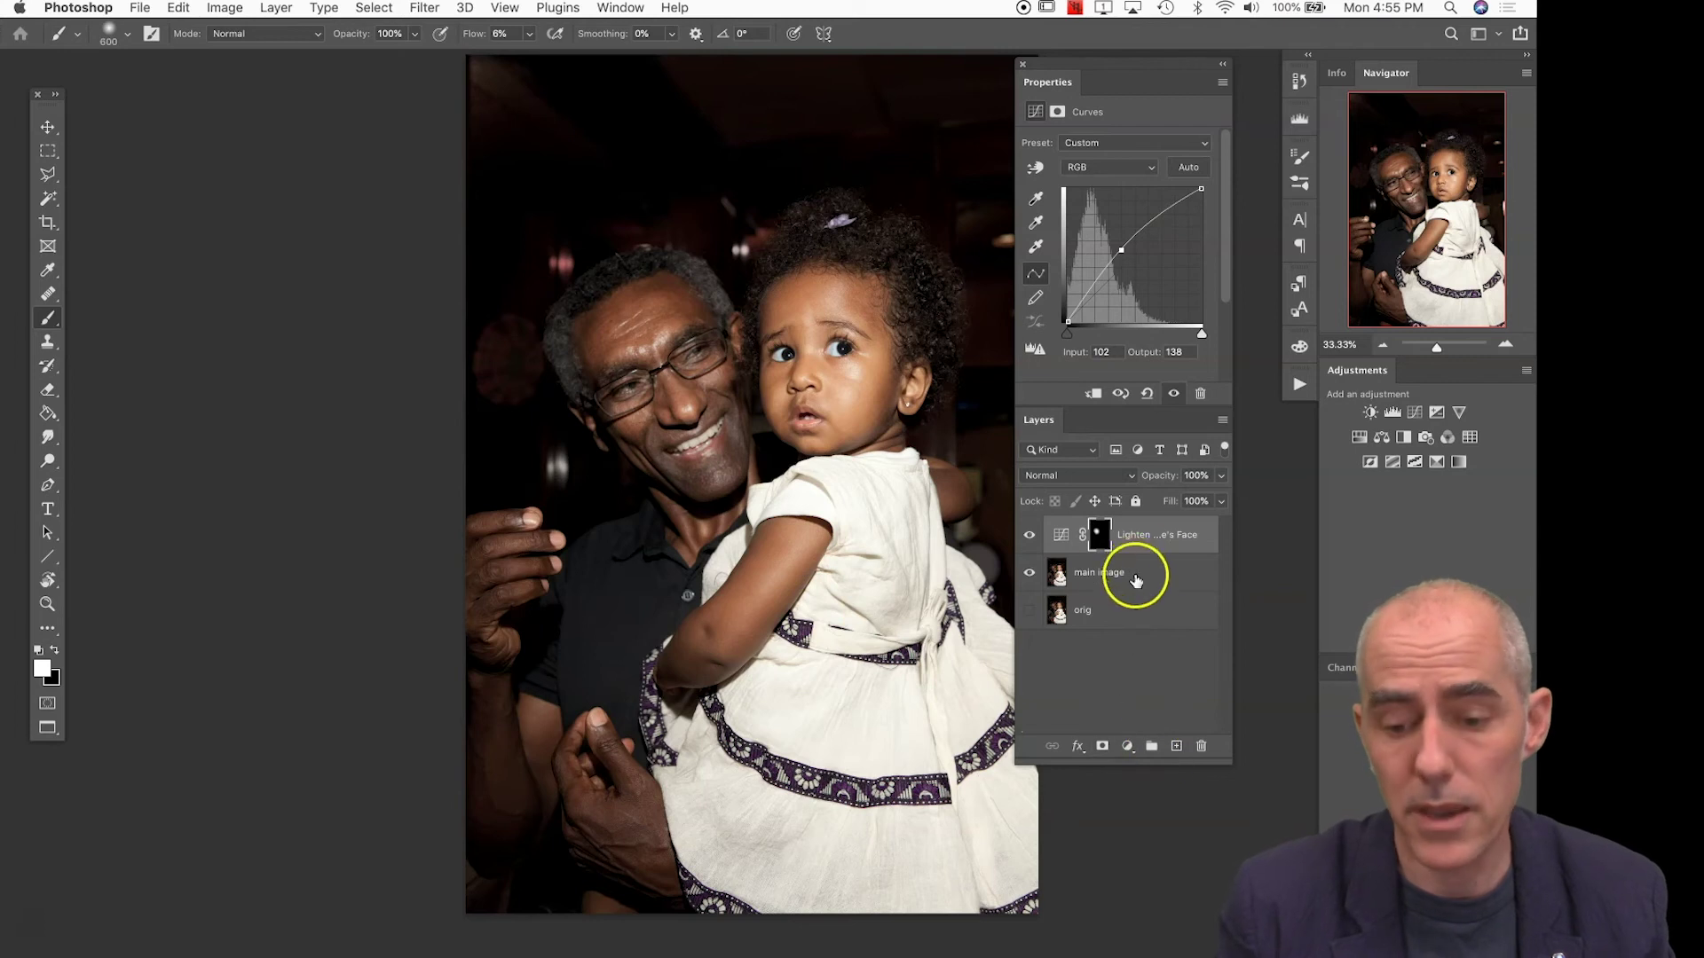
left_click(1098, 533, "alt")
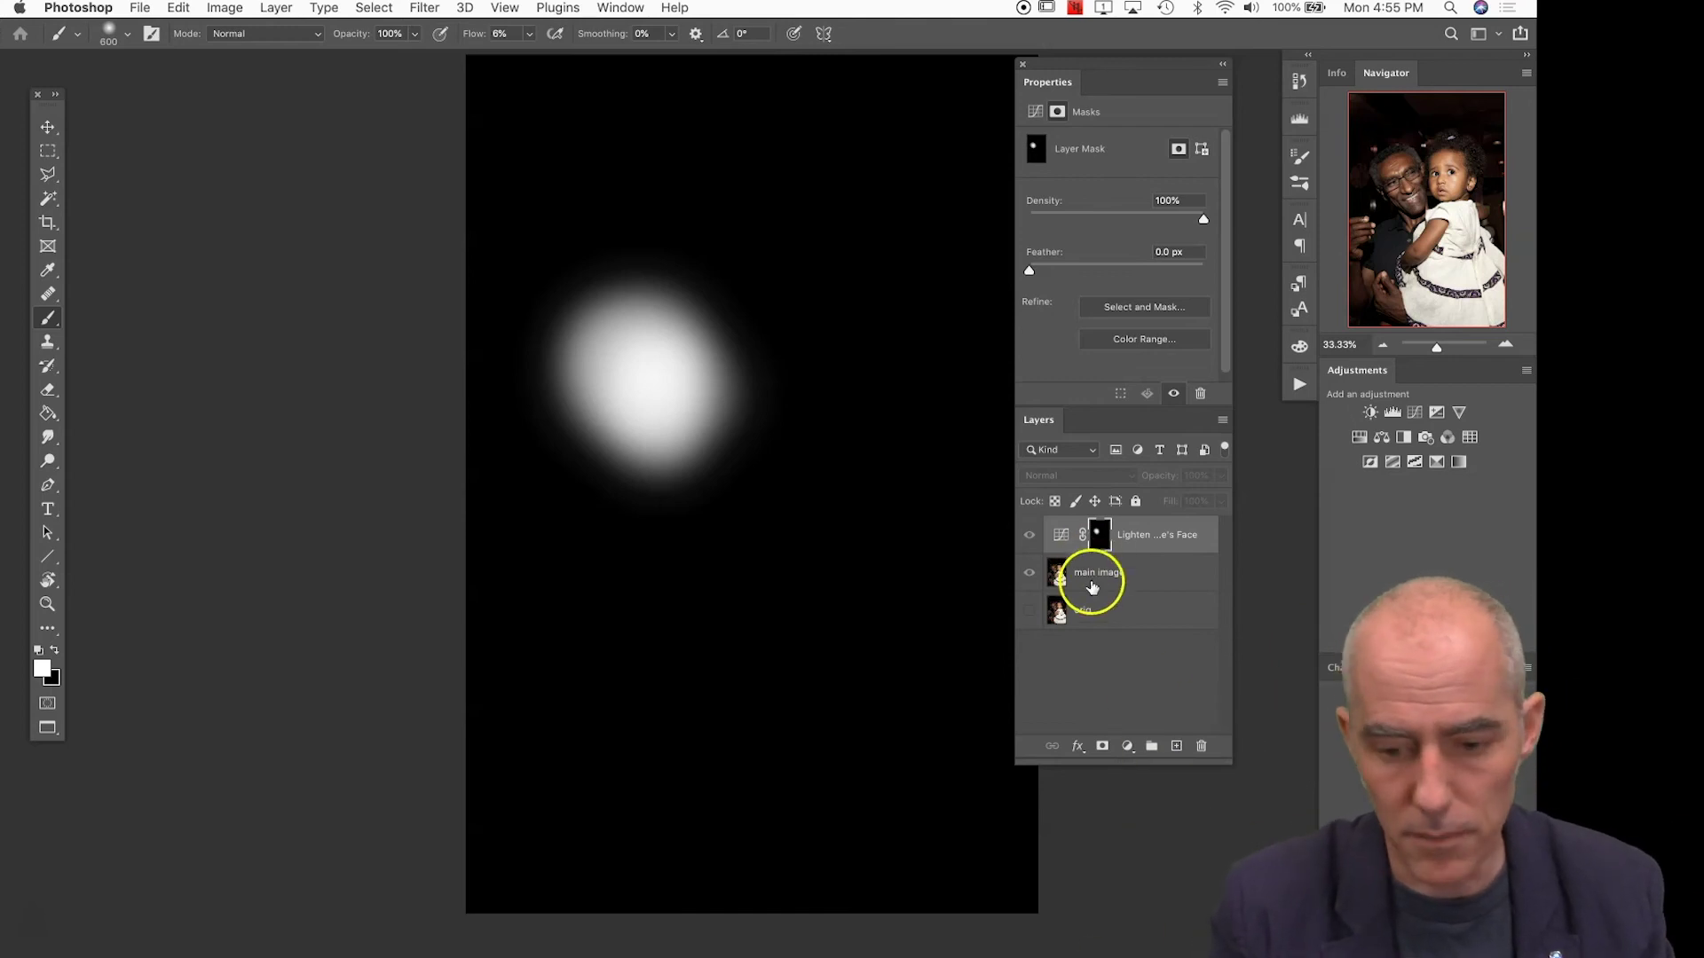
left_click(1097, 540, "alt")
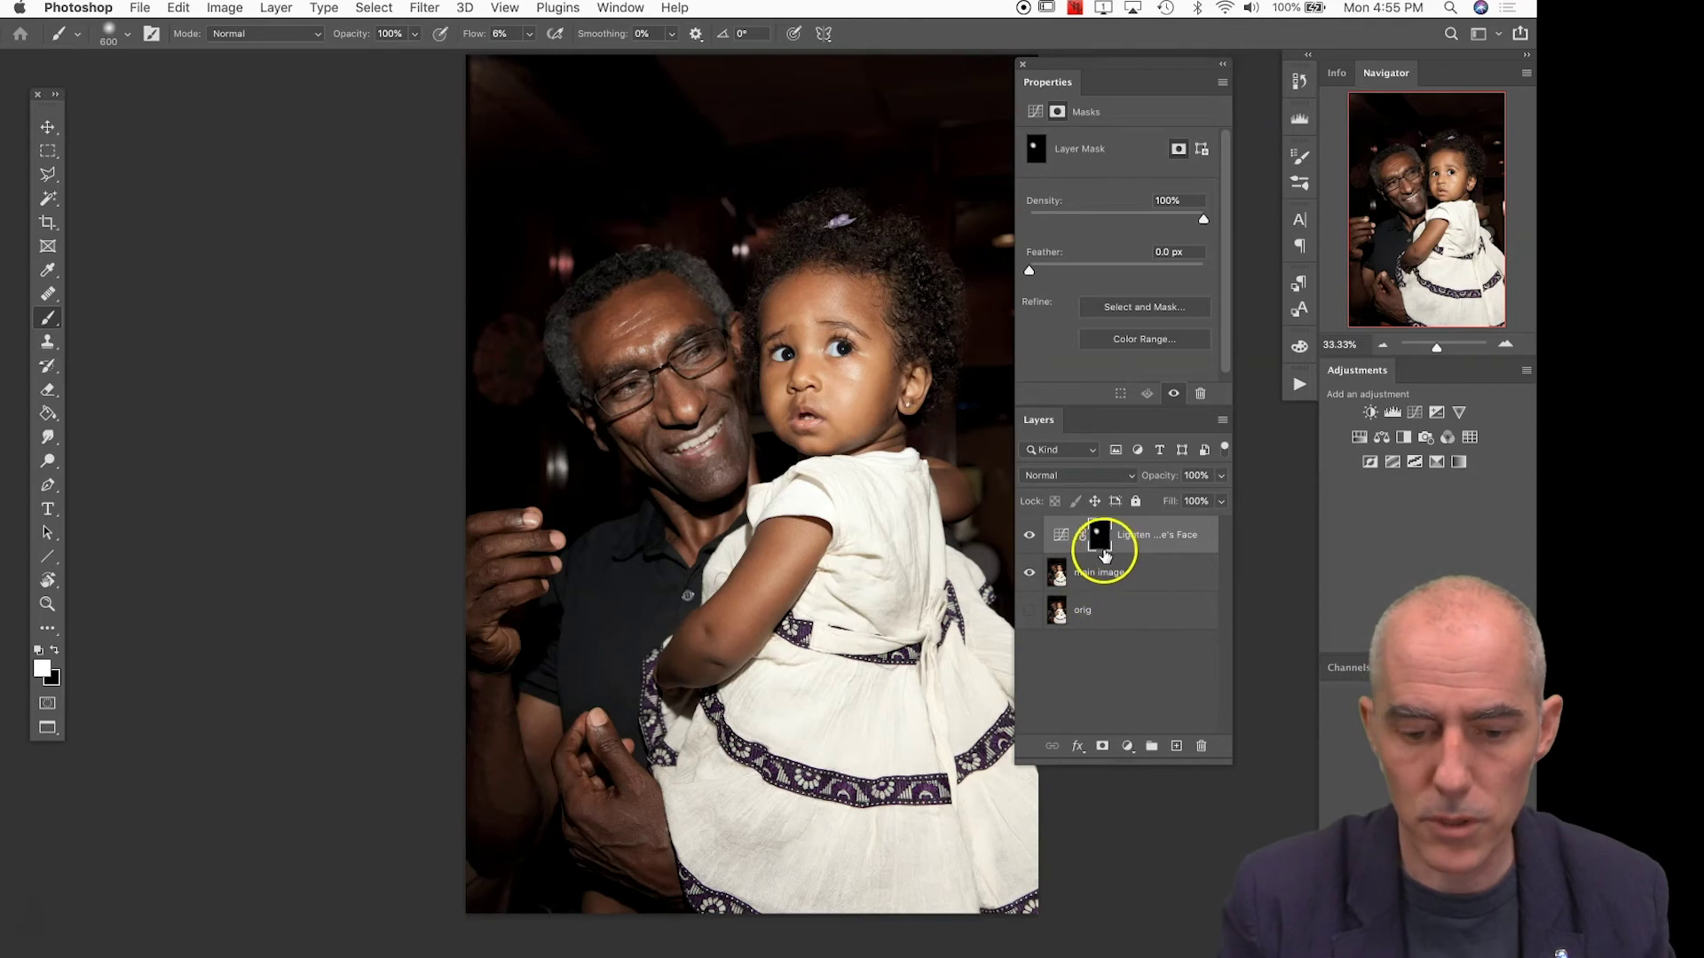
Select a rectangular area over the girl's dress with the Rectangular Marquee and add a Curves adjustment layer masked to it
key("m")
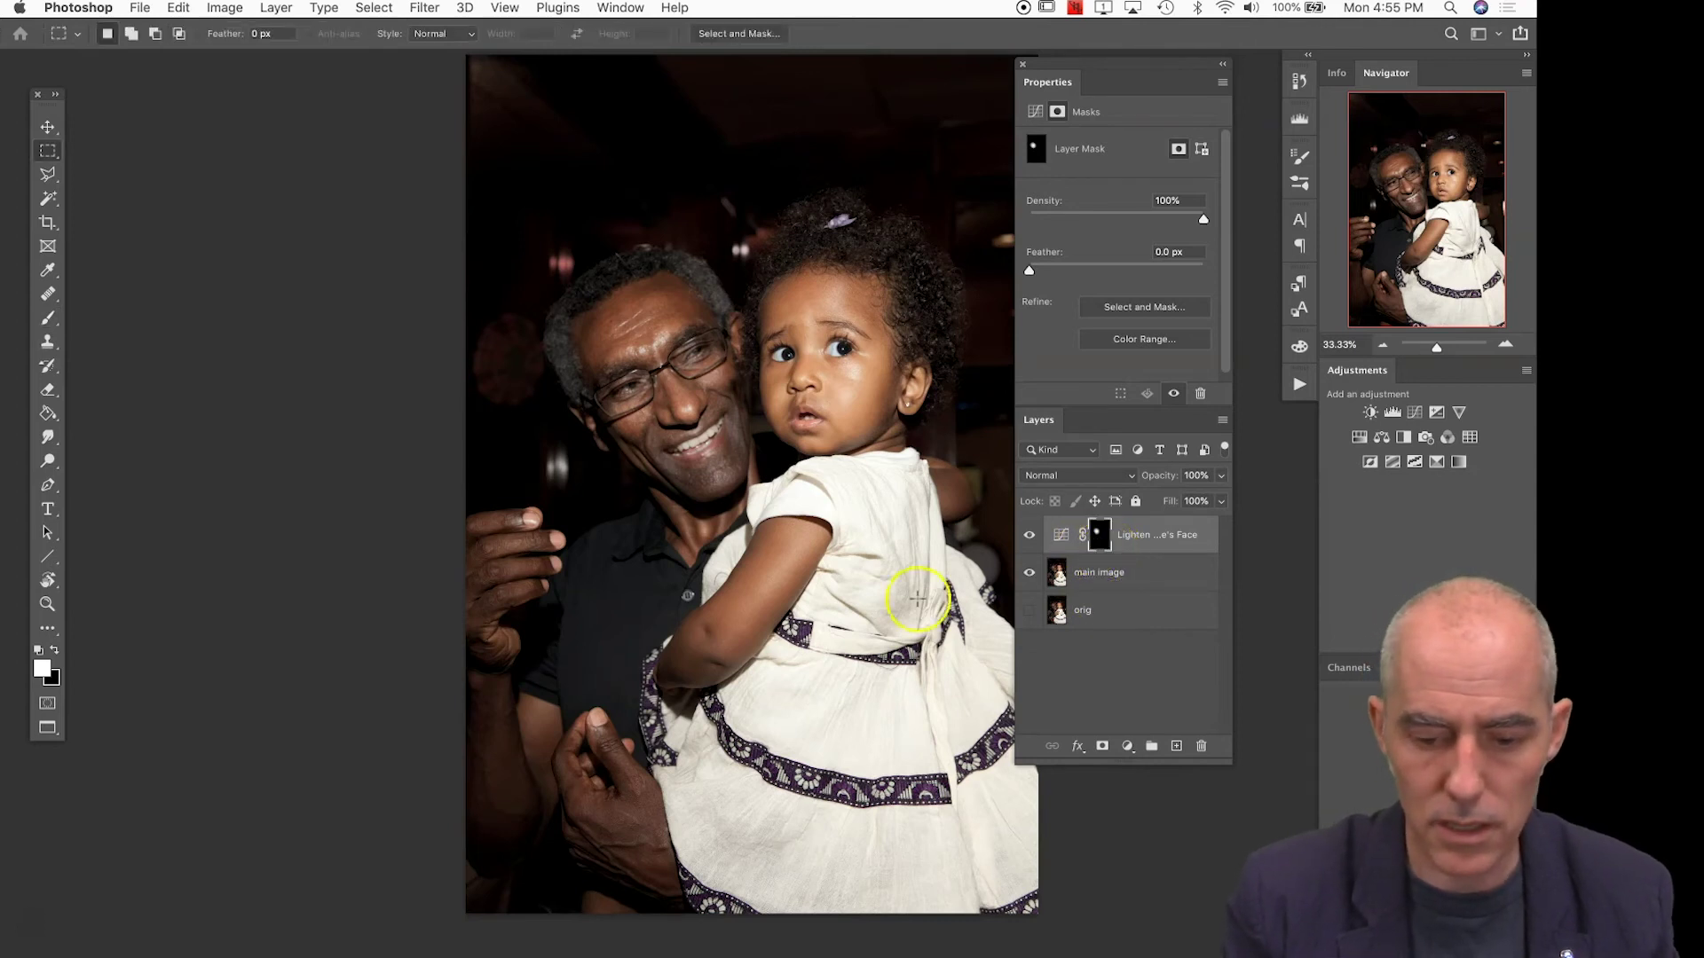
left_click_drag(804, 555, 941, 775)
left_click_drag(882, 696, 894, 717)
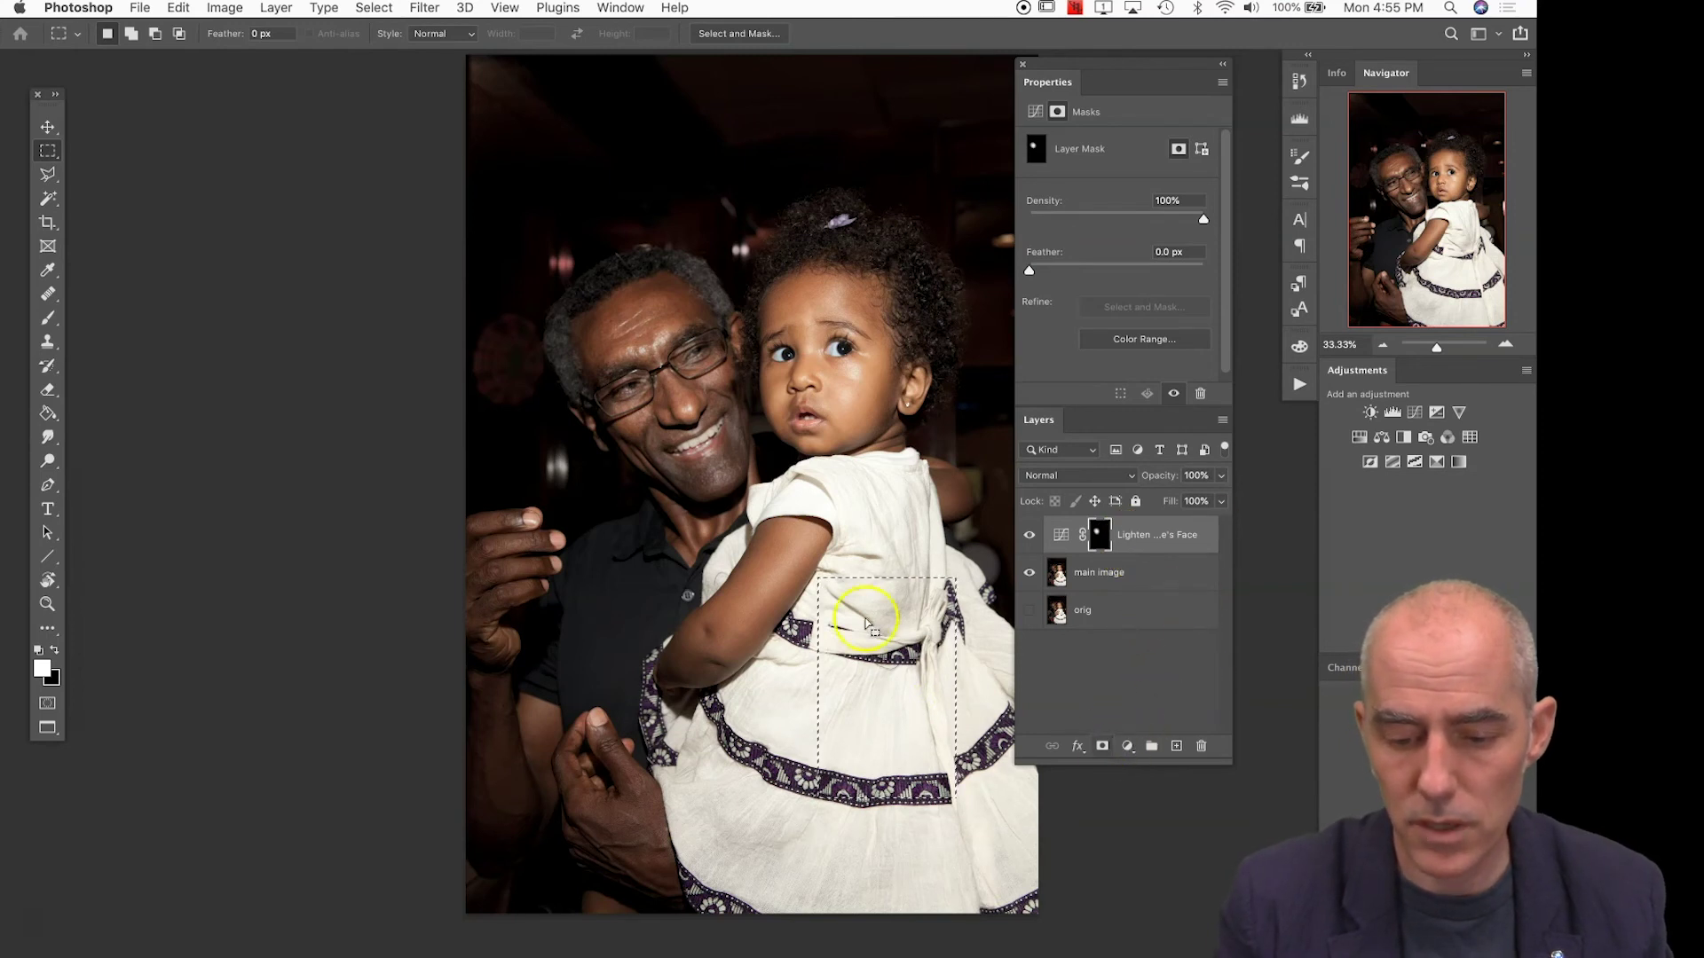
left_click(1128, 746)
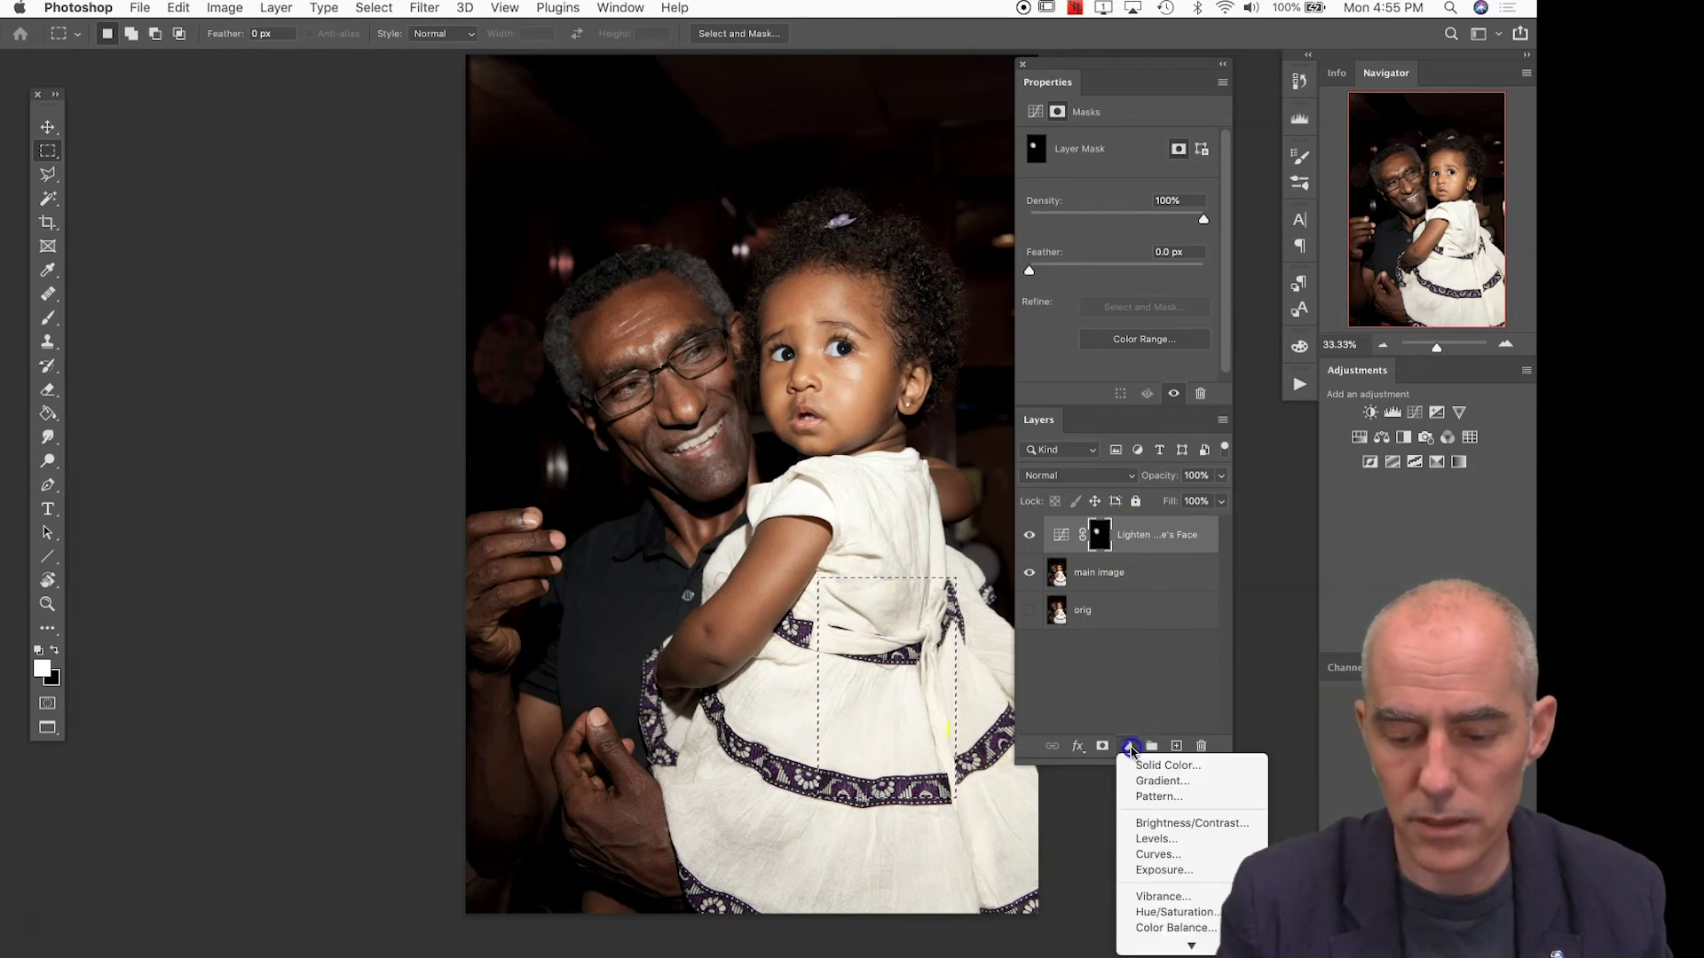
left_click(1158, 855)
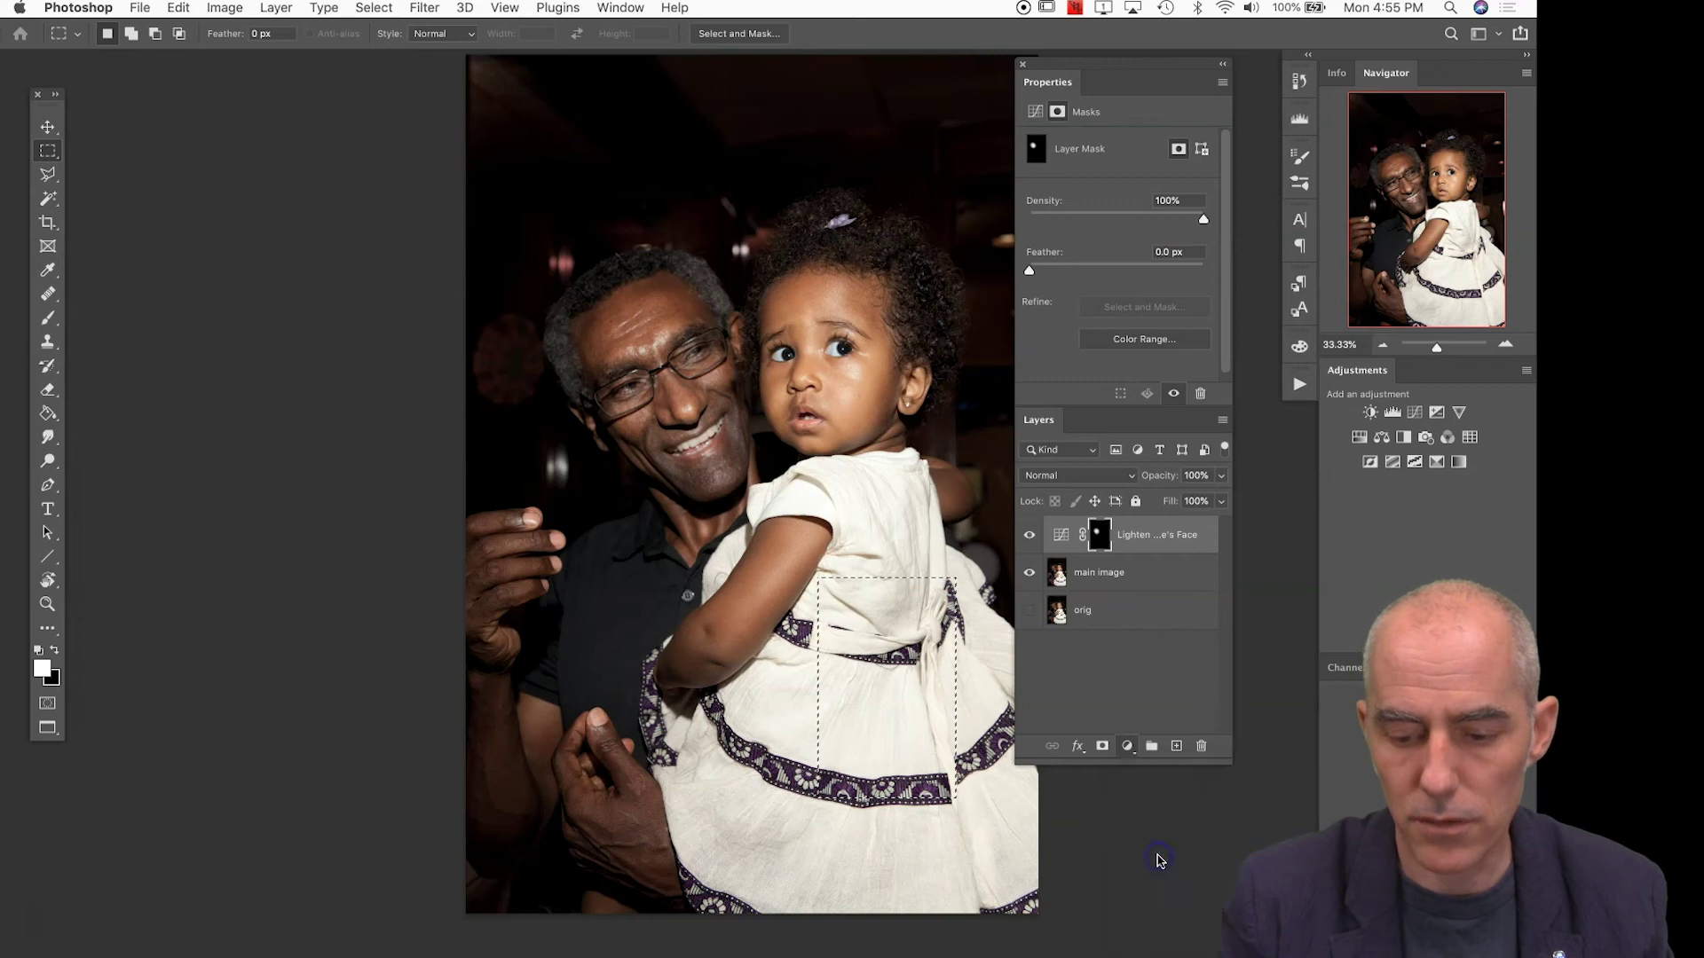
Rename the new Curves layer "Darken Midtones Niece's Dress" and pull its curve's middle down to input 138, output 67
double_click(1133, 535)
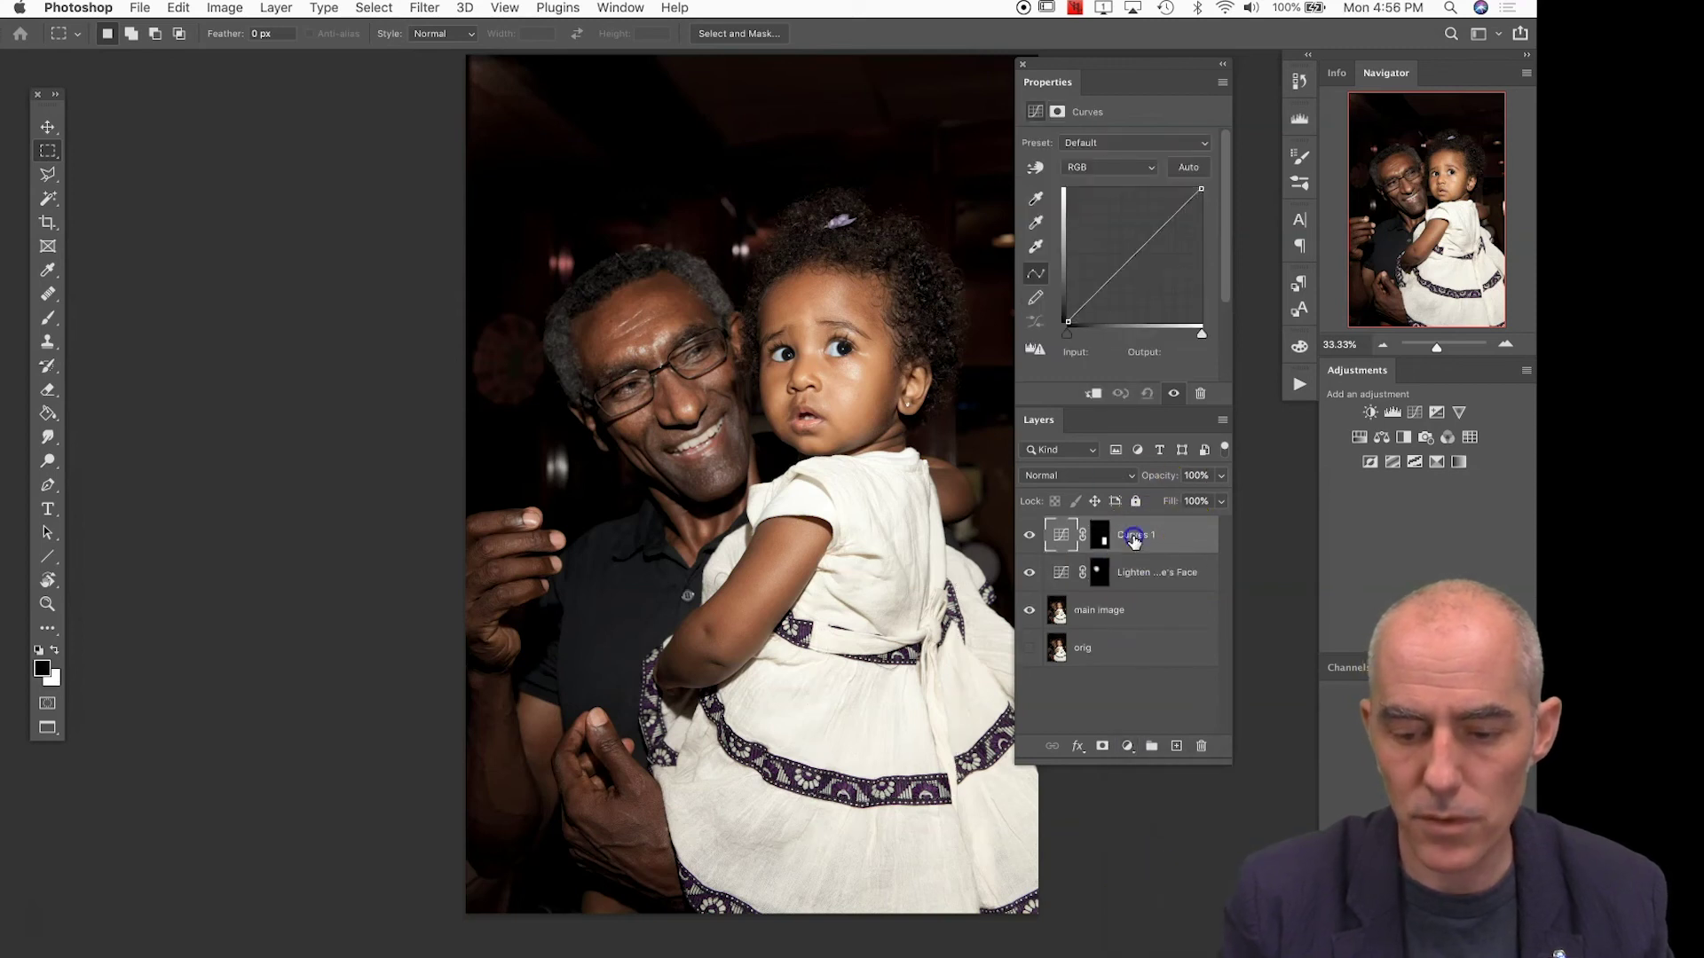
type("Dodge")
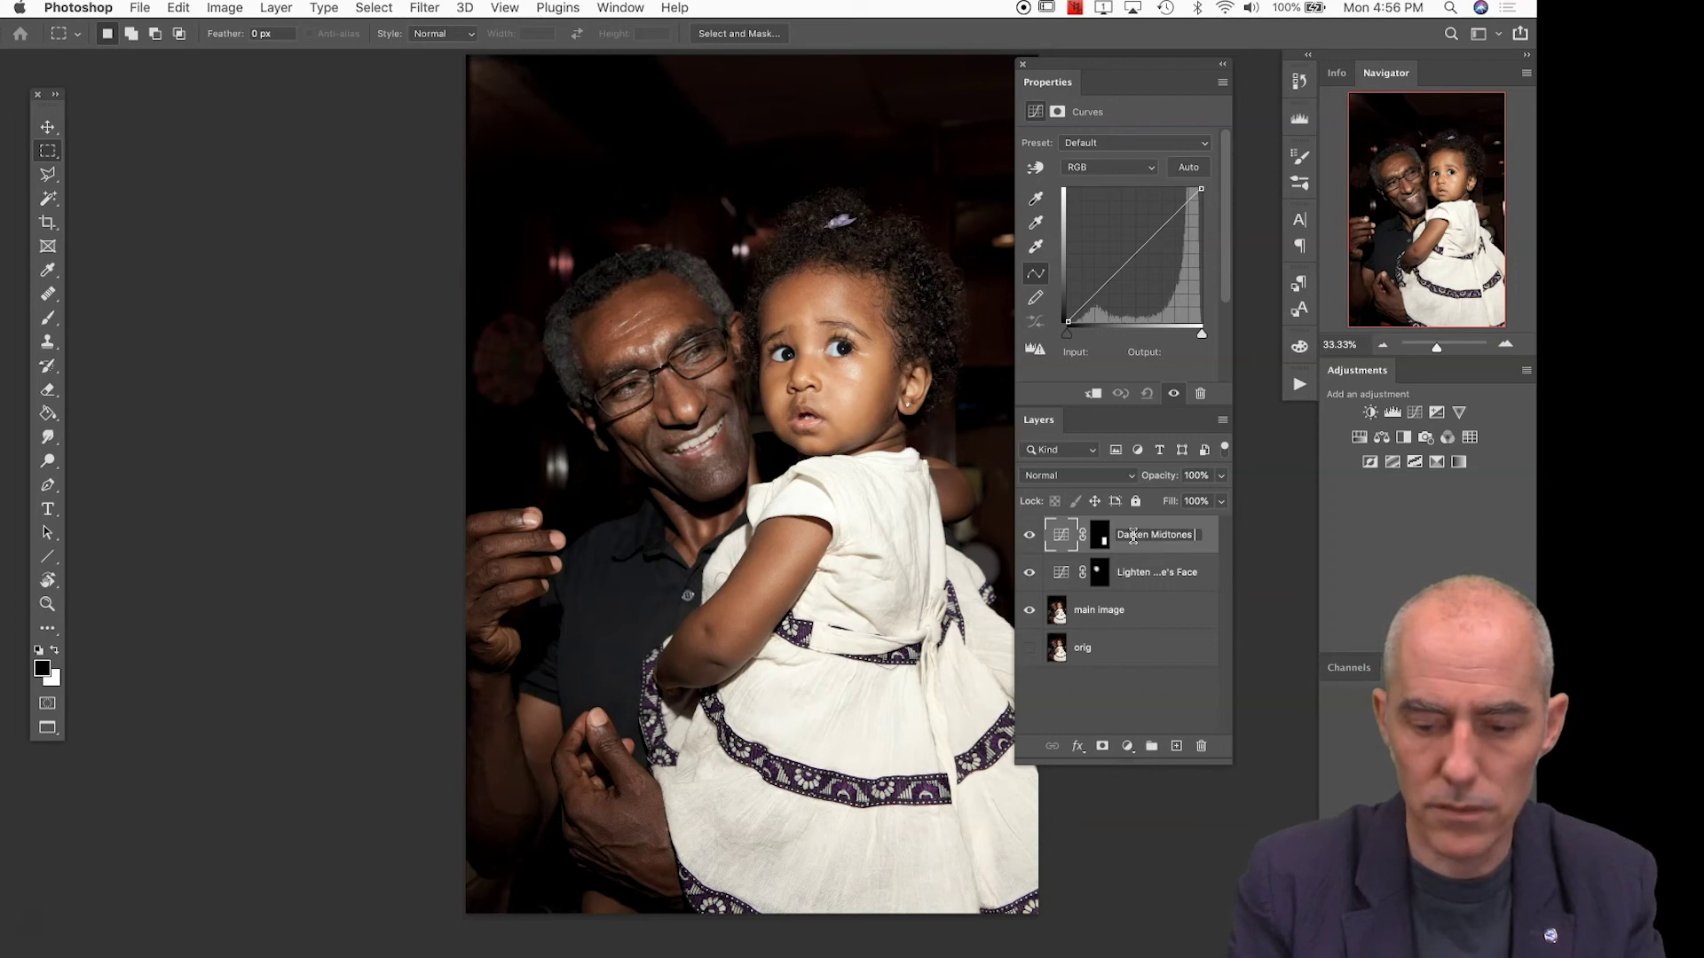
type(" Ne")
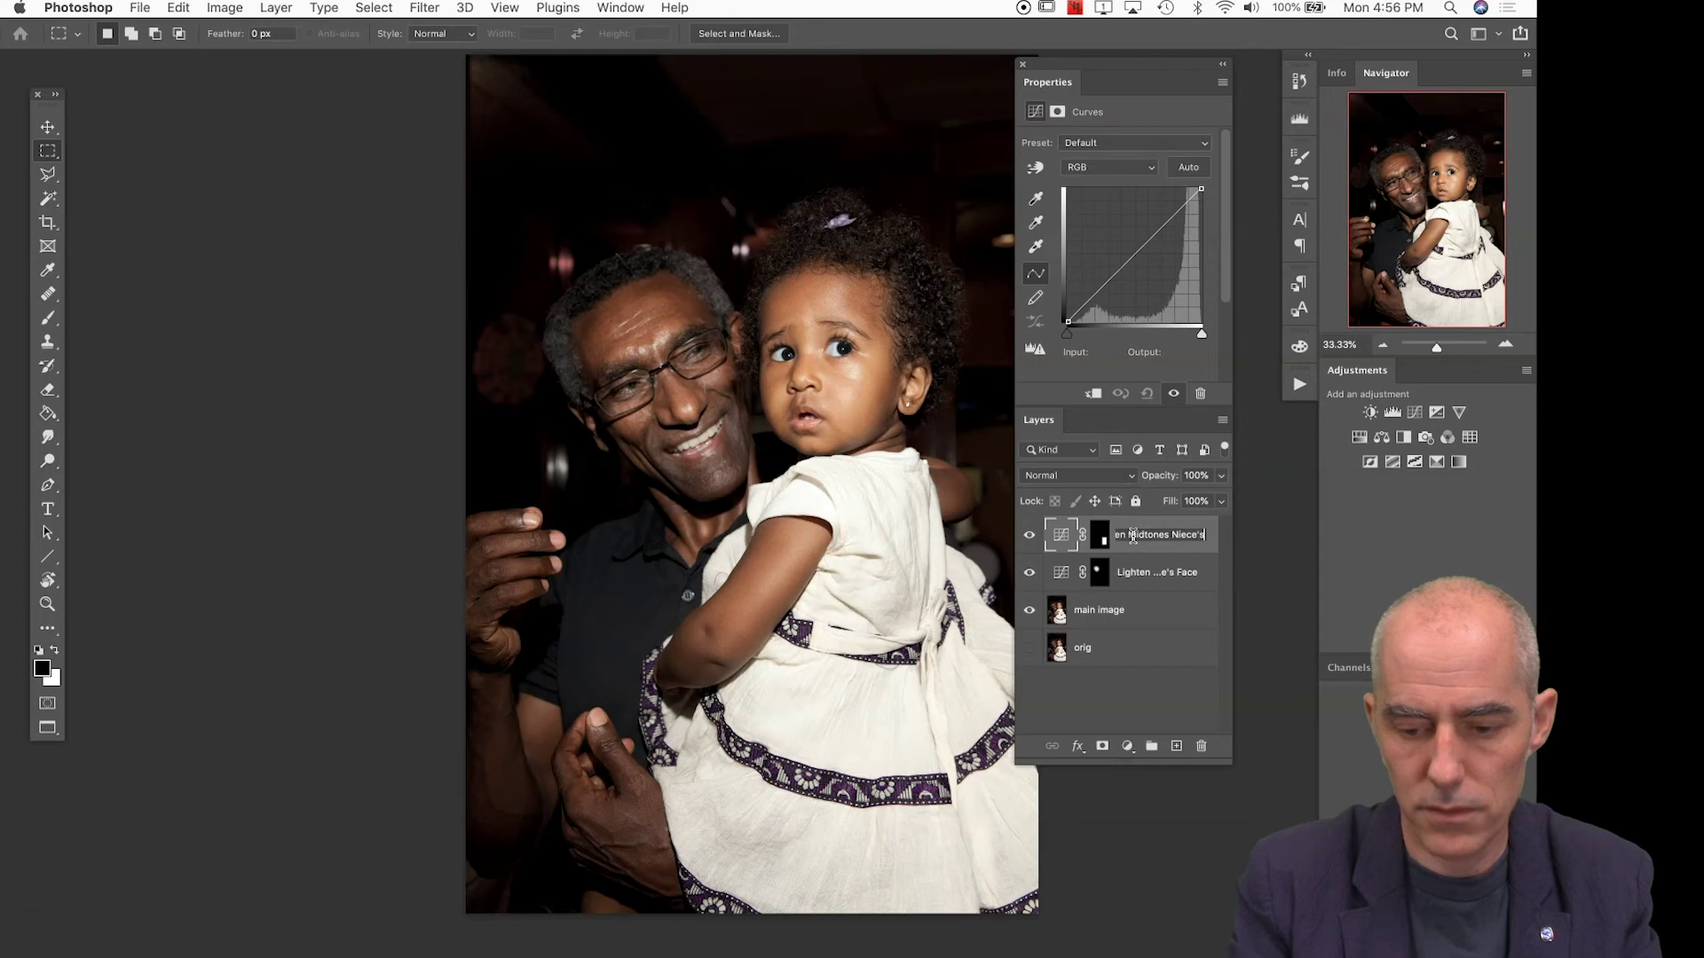
type("iece's Dress")
key("Return")
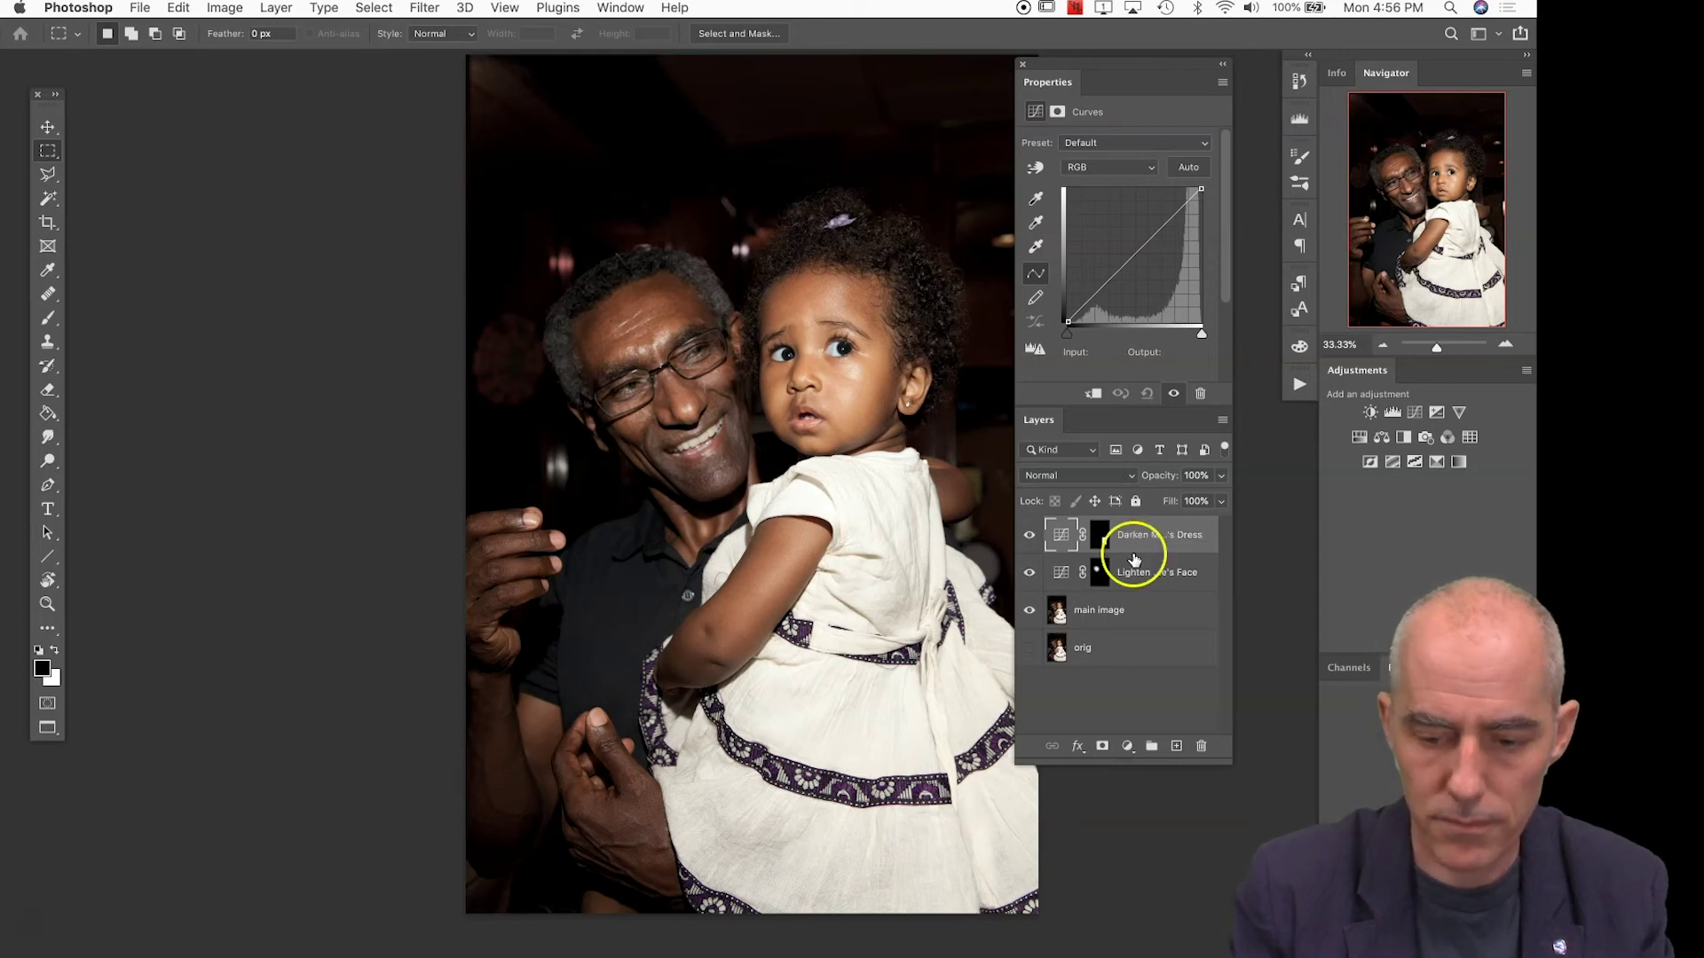
left_click_drag(1136, 255, 1142, 282)
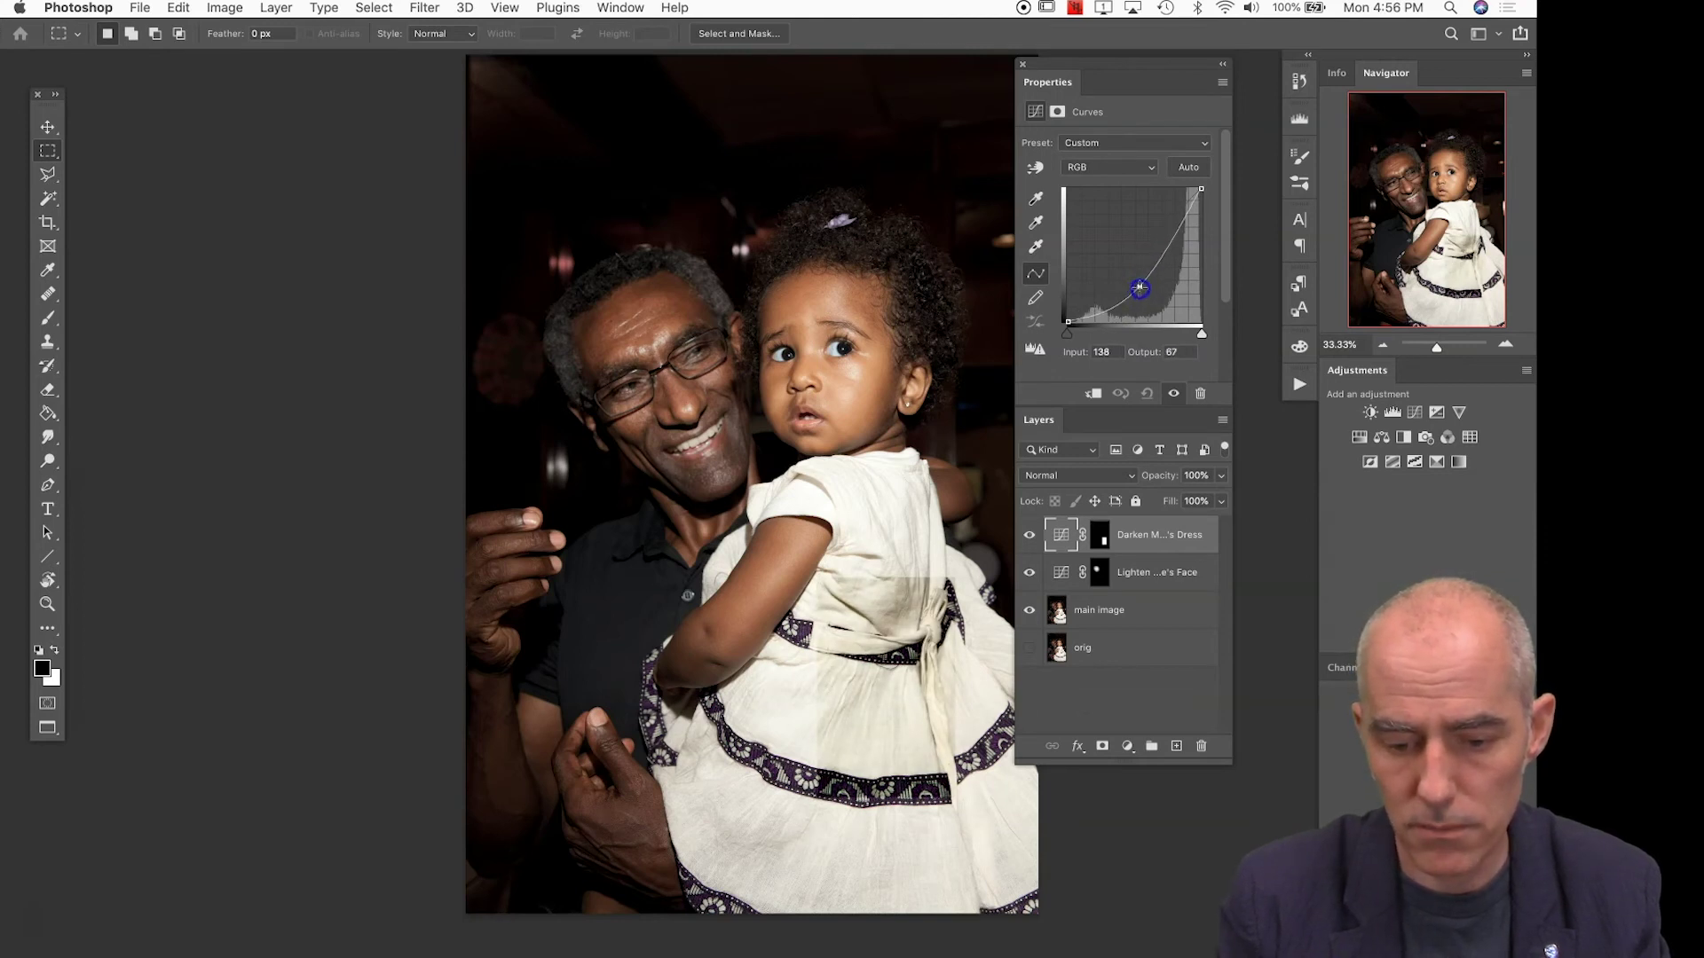
Fill the darkening layer's whole mask with black, keep white as the foreground colour, and clear the selection
left_click(1098, 534)
key("x")
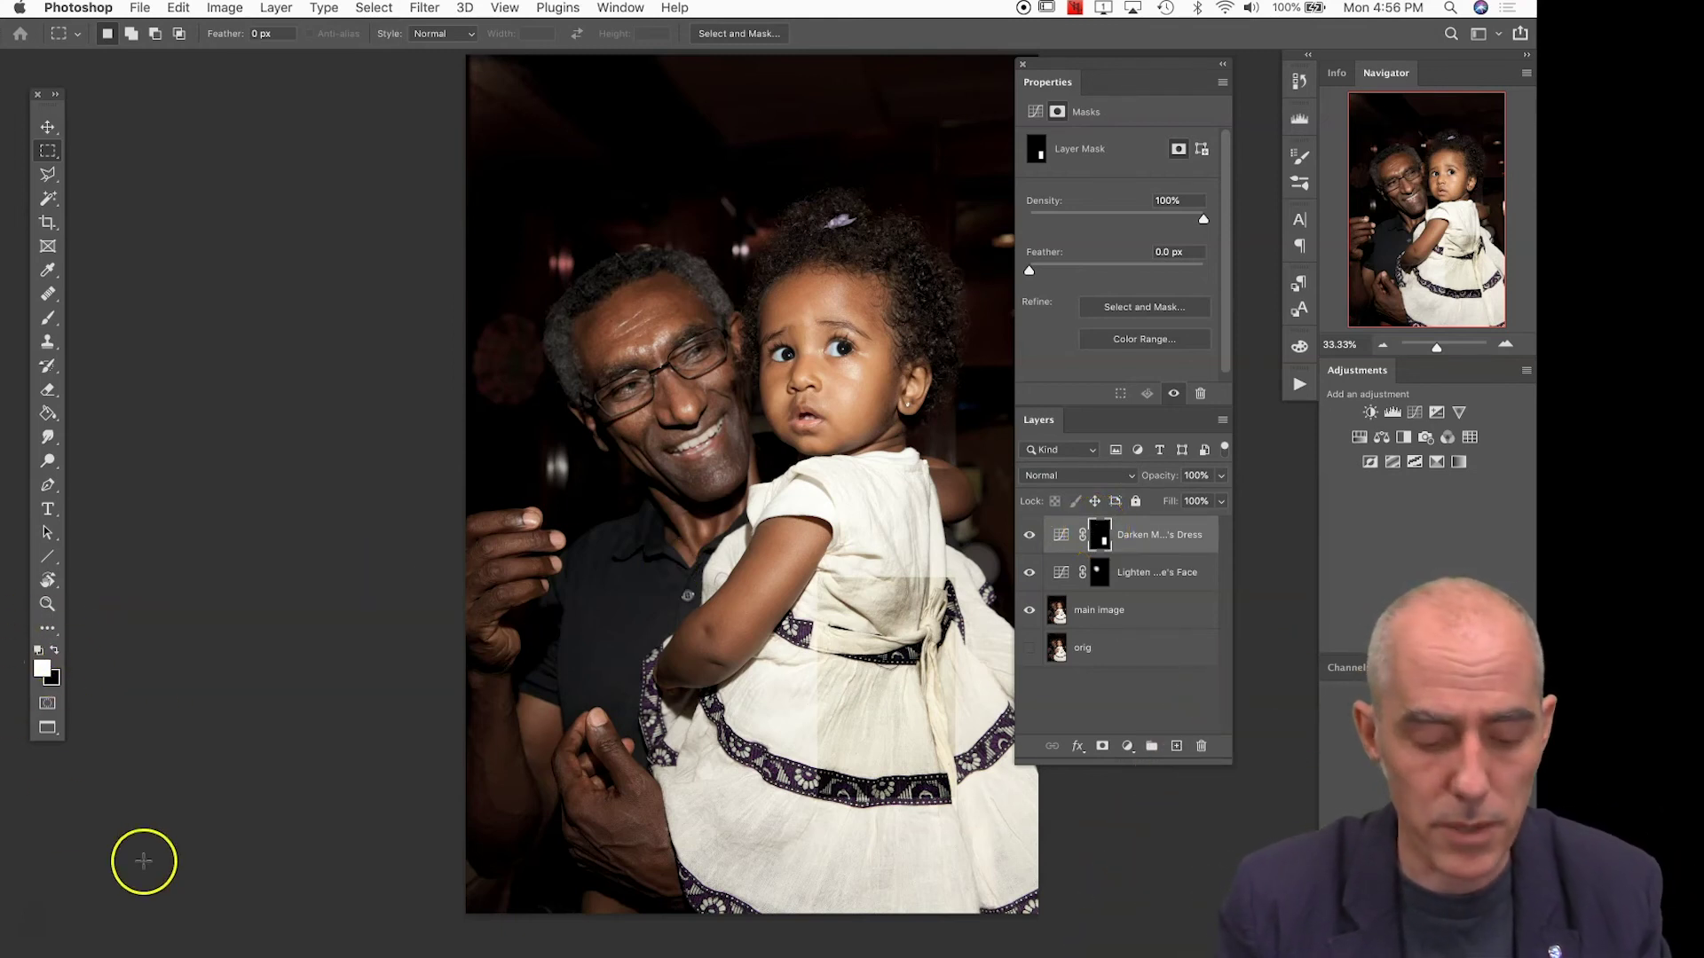
key("super+a")
key("super+BackSpace")
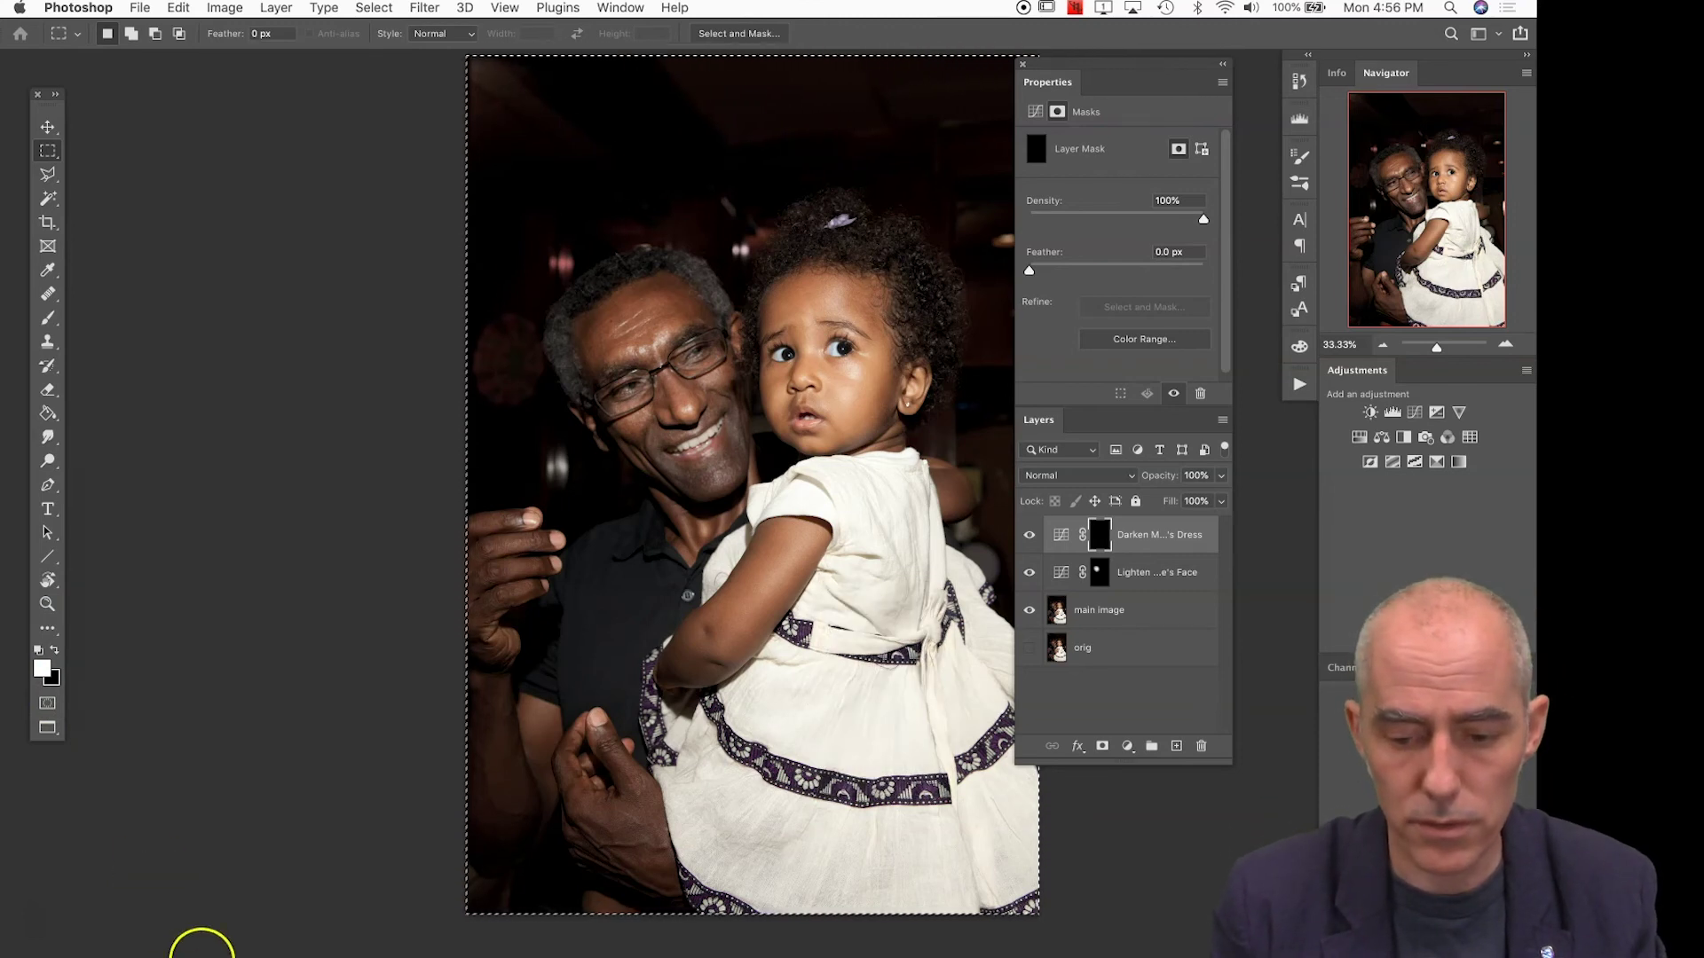
key("super+d")
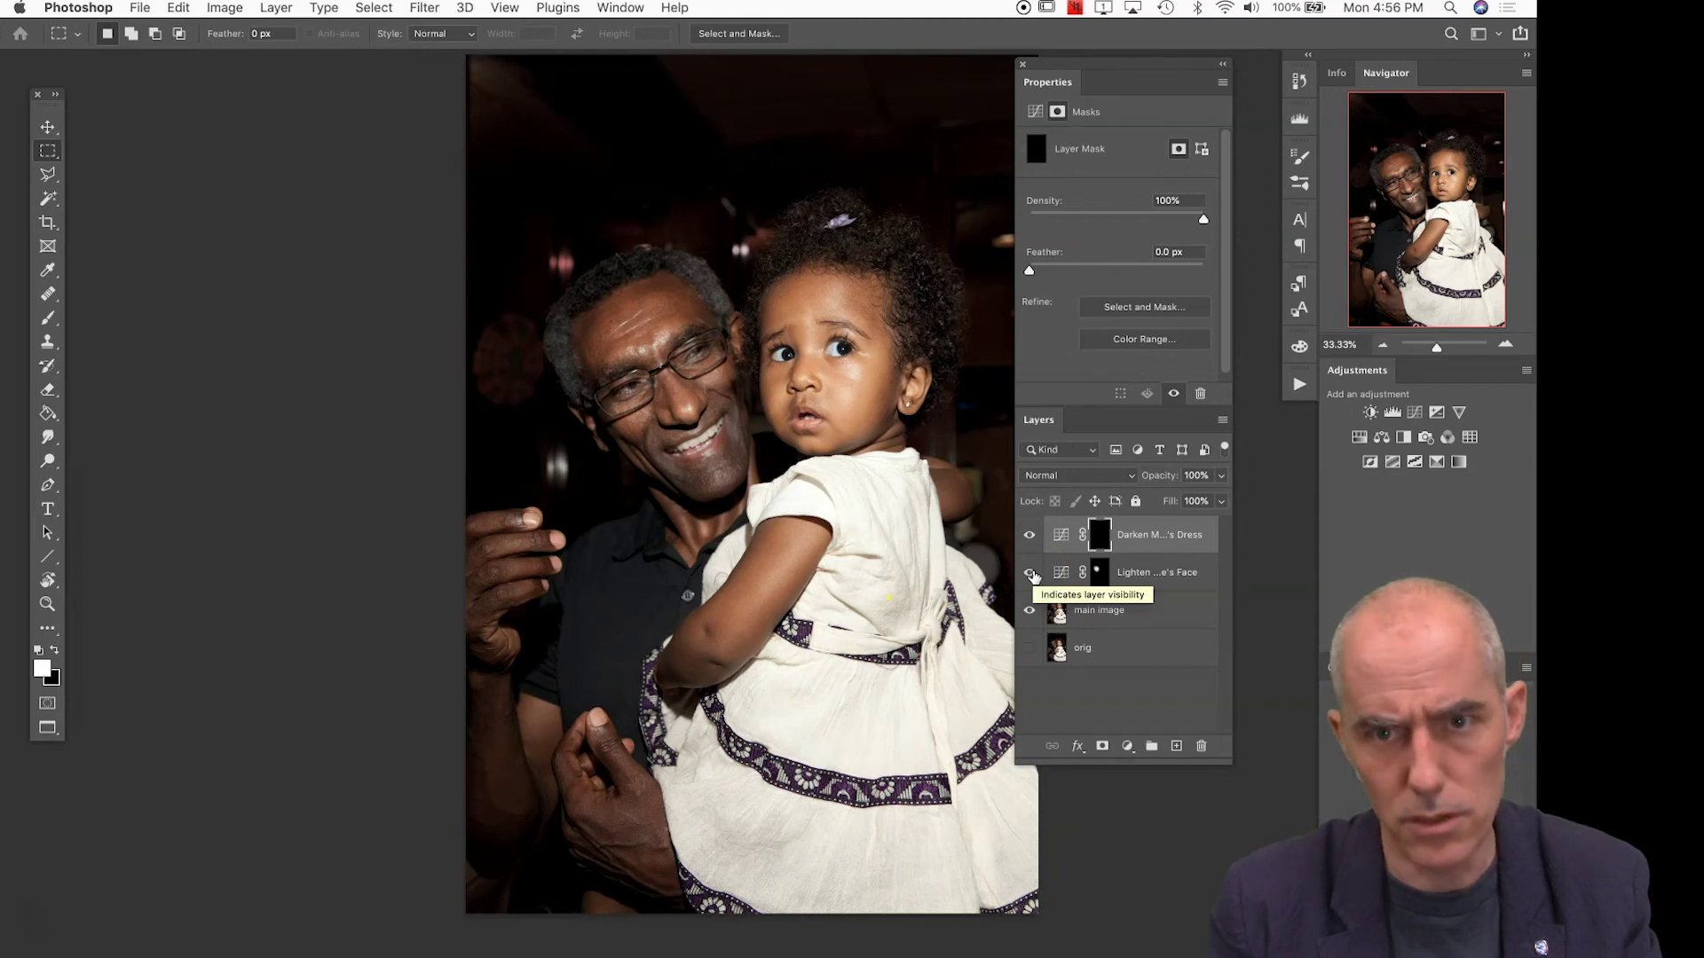
left_click(375, 8)
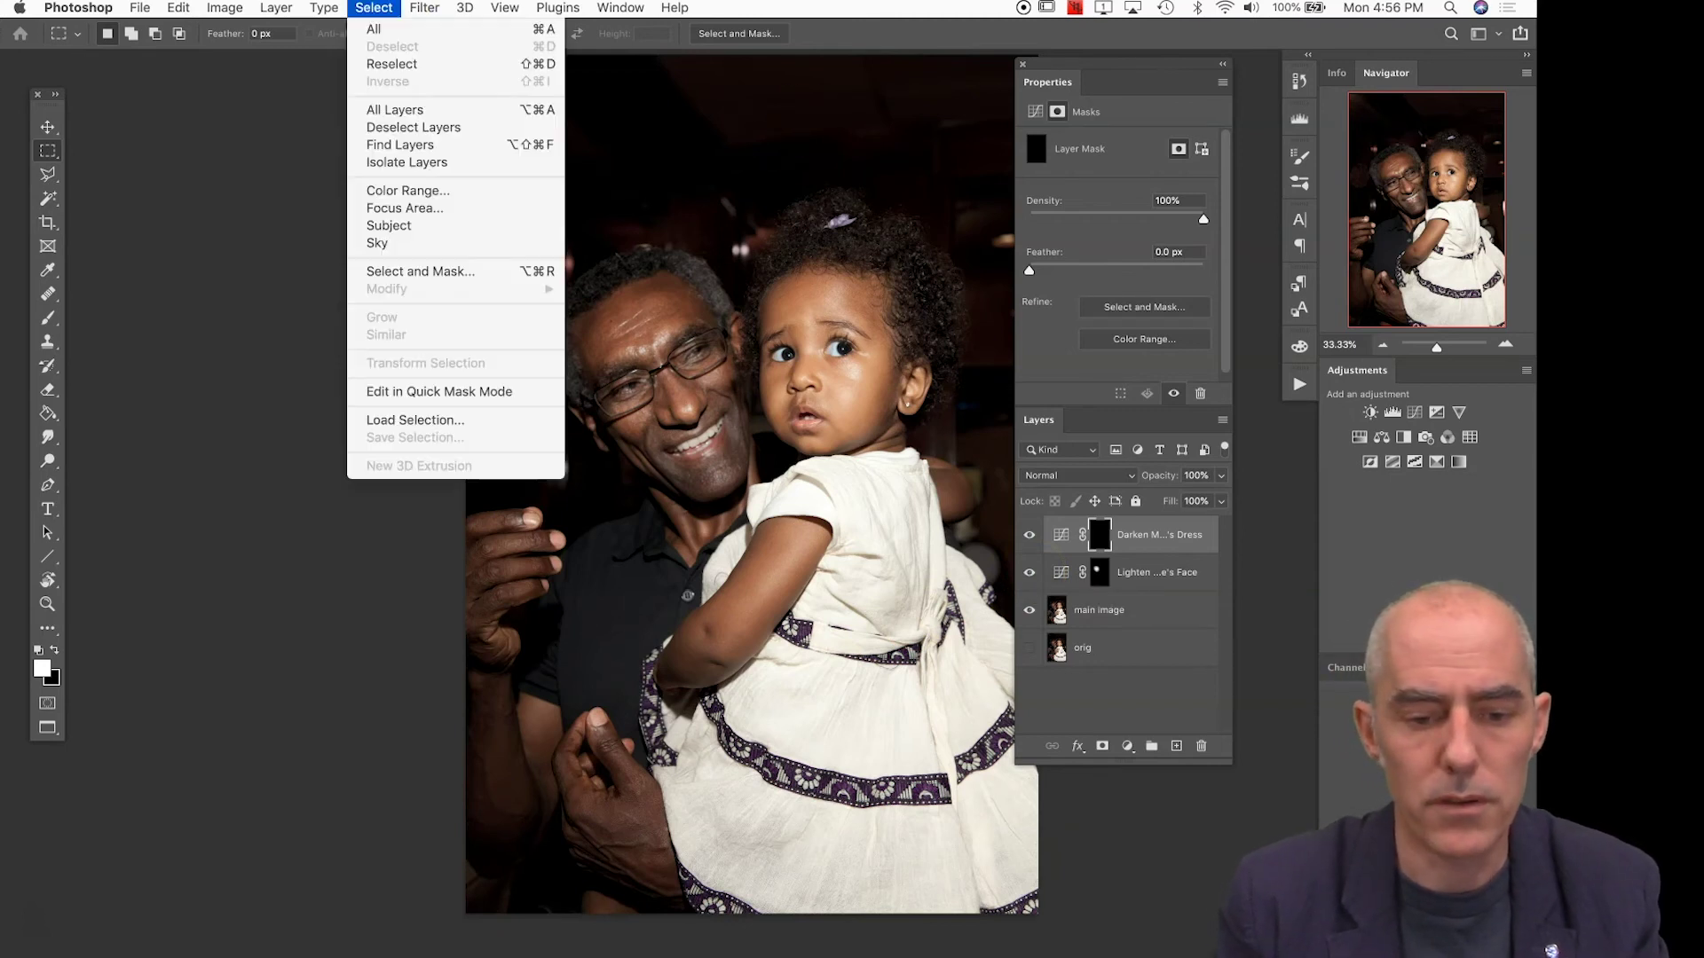
key("Escape")
Paint white over the girl's skirt and bodice on the darkening mask with a 1200 px brush at 6% flow
key("b")
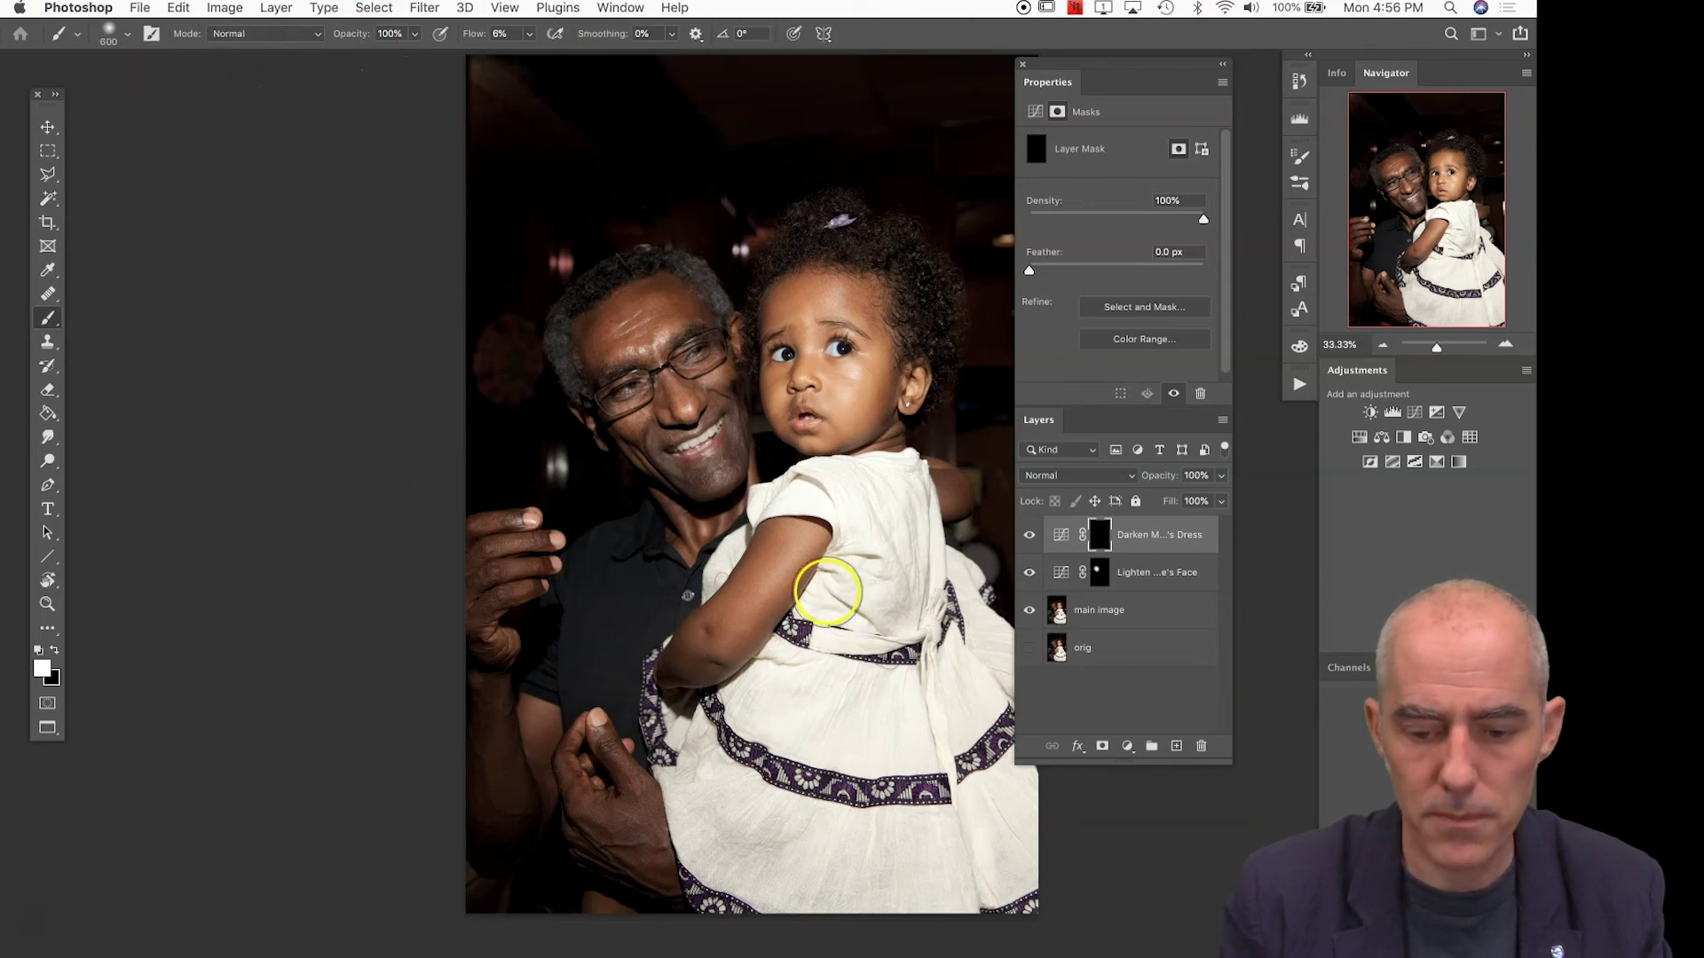
key("bracketright")
key("bracketright")
key("bracketright")
key("bracketright")
key("bracketright")
key("bracketright")
mouse_move(838, 590)
left_mouse_down()
mouse_move(679, 521)
mouse_move(623, 551)
mouse_move(564, 539)
mouse_move(668, 714)
mouse_move(681, 597)
mouse_move(636, 544)
mouse_move(459, 718)
mouse_move(492, 753)
mouse_move(600, 798)
mouse_move(542, 717)
mouse_move(540, 539)
mouse_move(690, 329)
mouse_move(730, 543)
mouse_move(606, 778)
left_mouse_up()
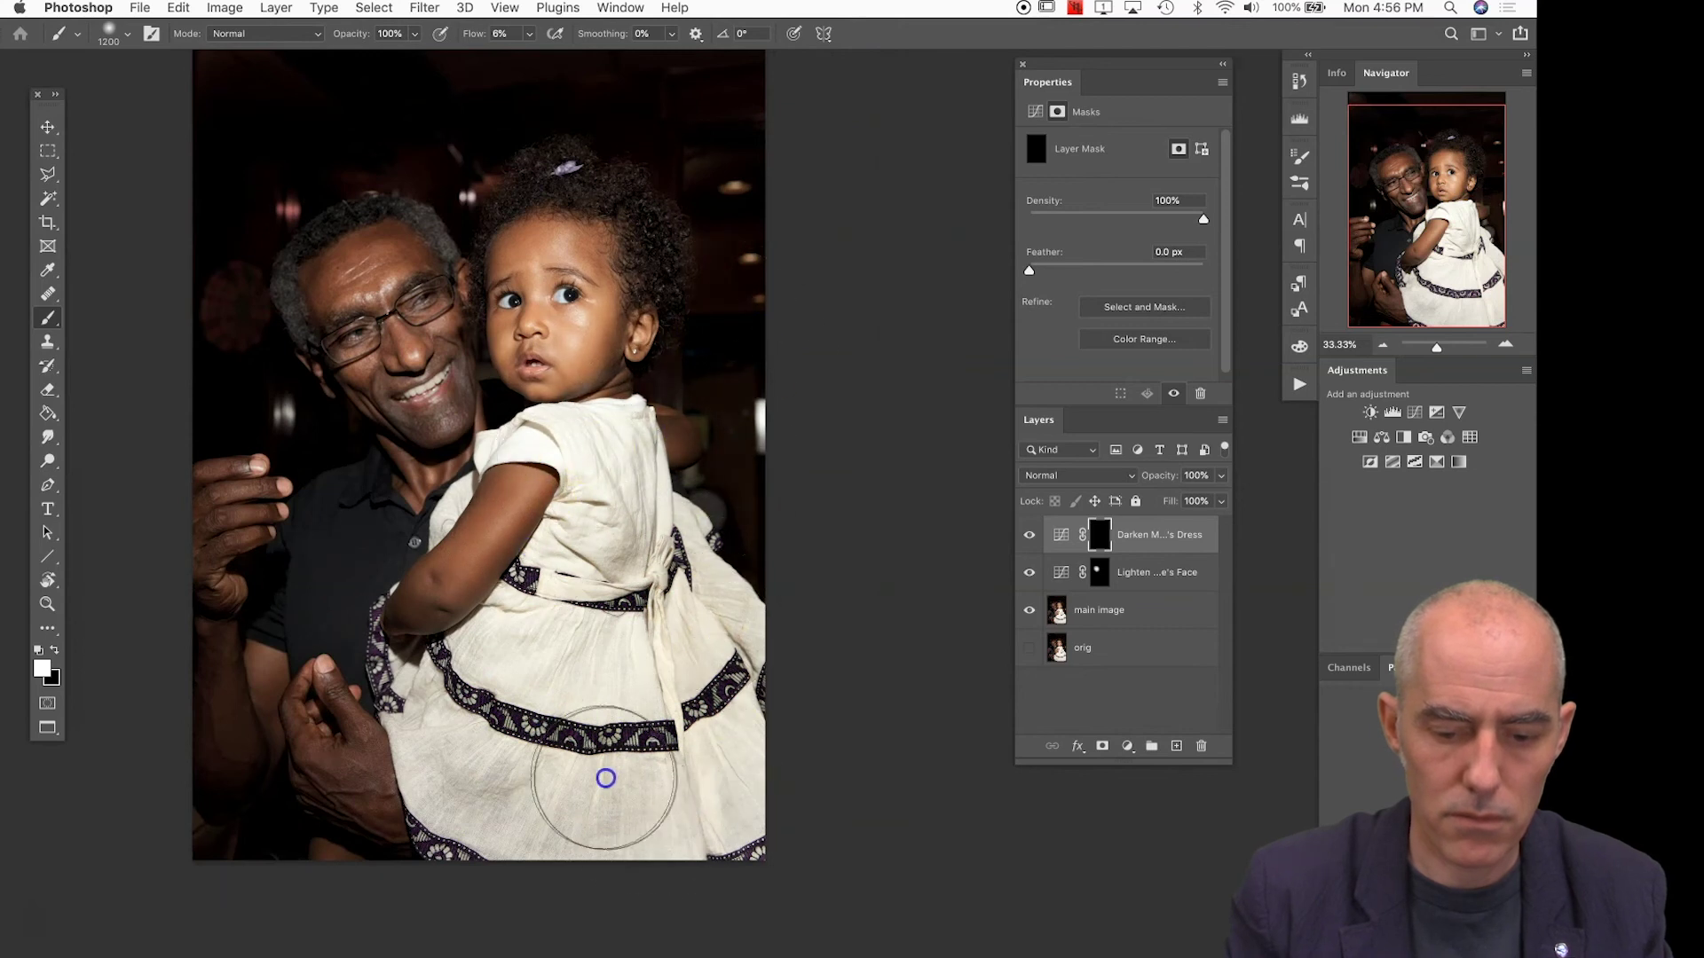
left_click_drag(668, 468, 654, 459)
Paint further soft white strokes over the girl's face, sleeve and arm on the mask, reducing the brush to 700 and 300 px
key("bracketleft")
key("bracketleft")
key("bracketleft")
key("bracketleft")
key("bracketleft")
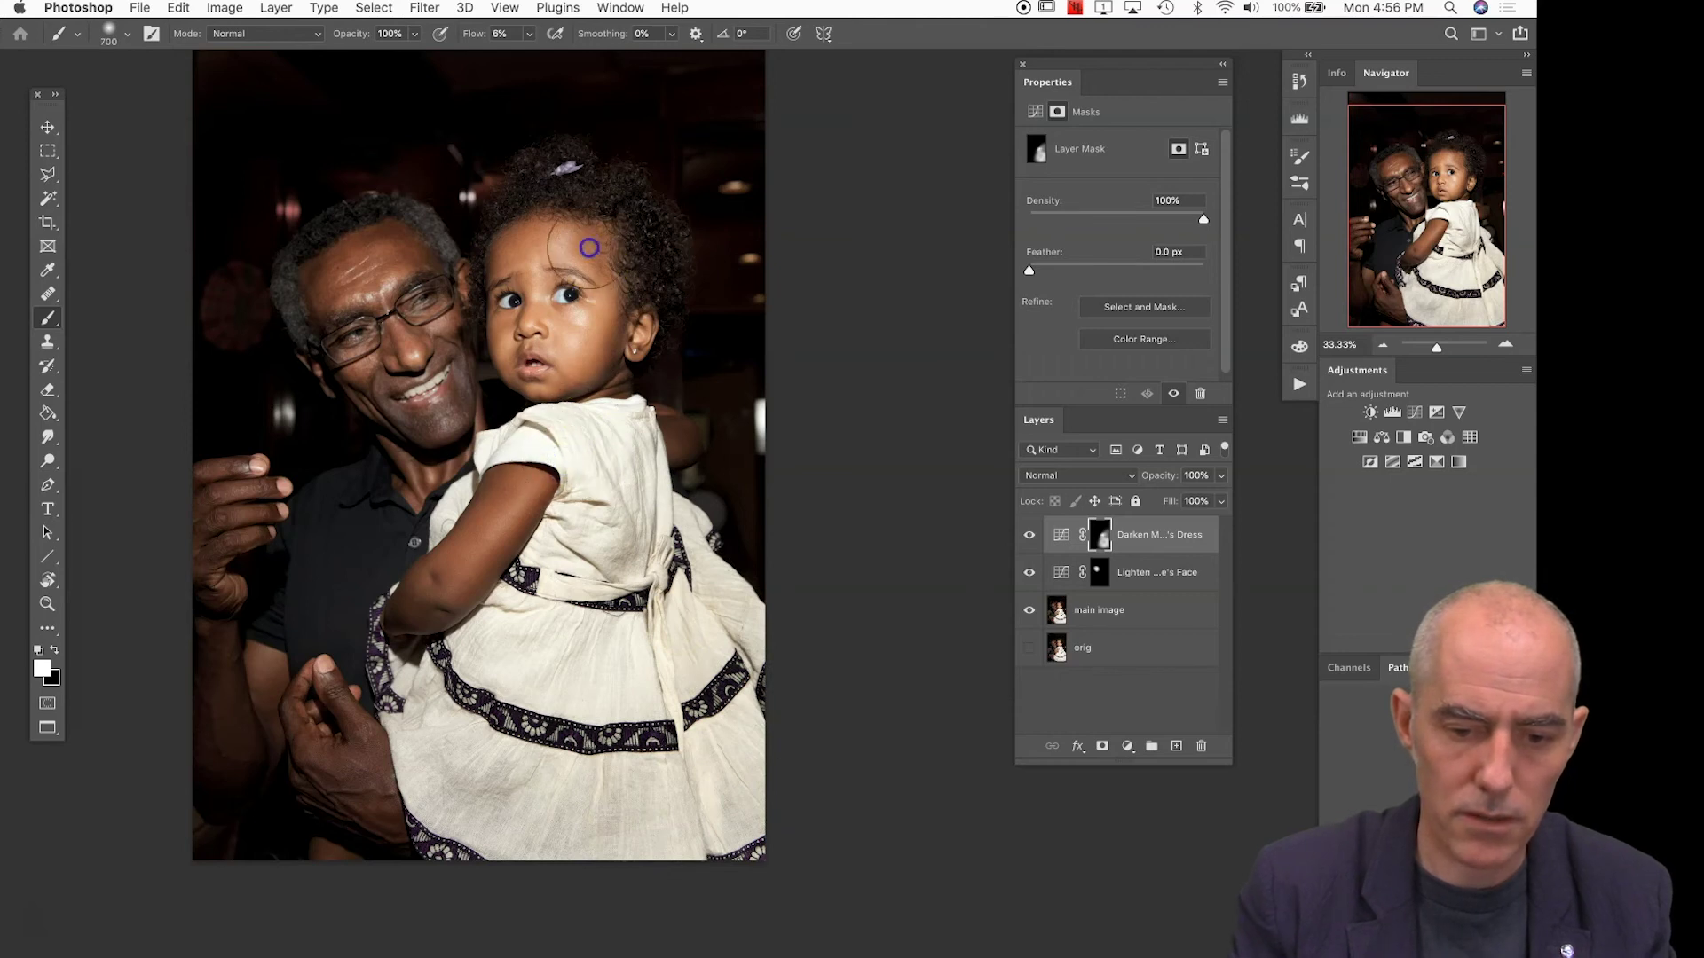
mouse_move(532, 443)
left_mouse_down()
mouse_move(822, 704)
mouse_move(773, 628)
mouse_move(733, 695)
mouse_move(607, 661)
mouse_move(467, 533)
left_mouse_up()
key("bracketleft")
key("bracketleft")
key("bracketleft")
key("bracketleft")
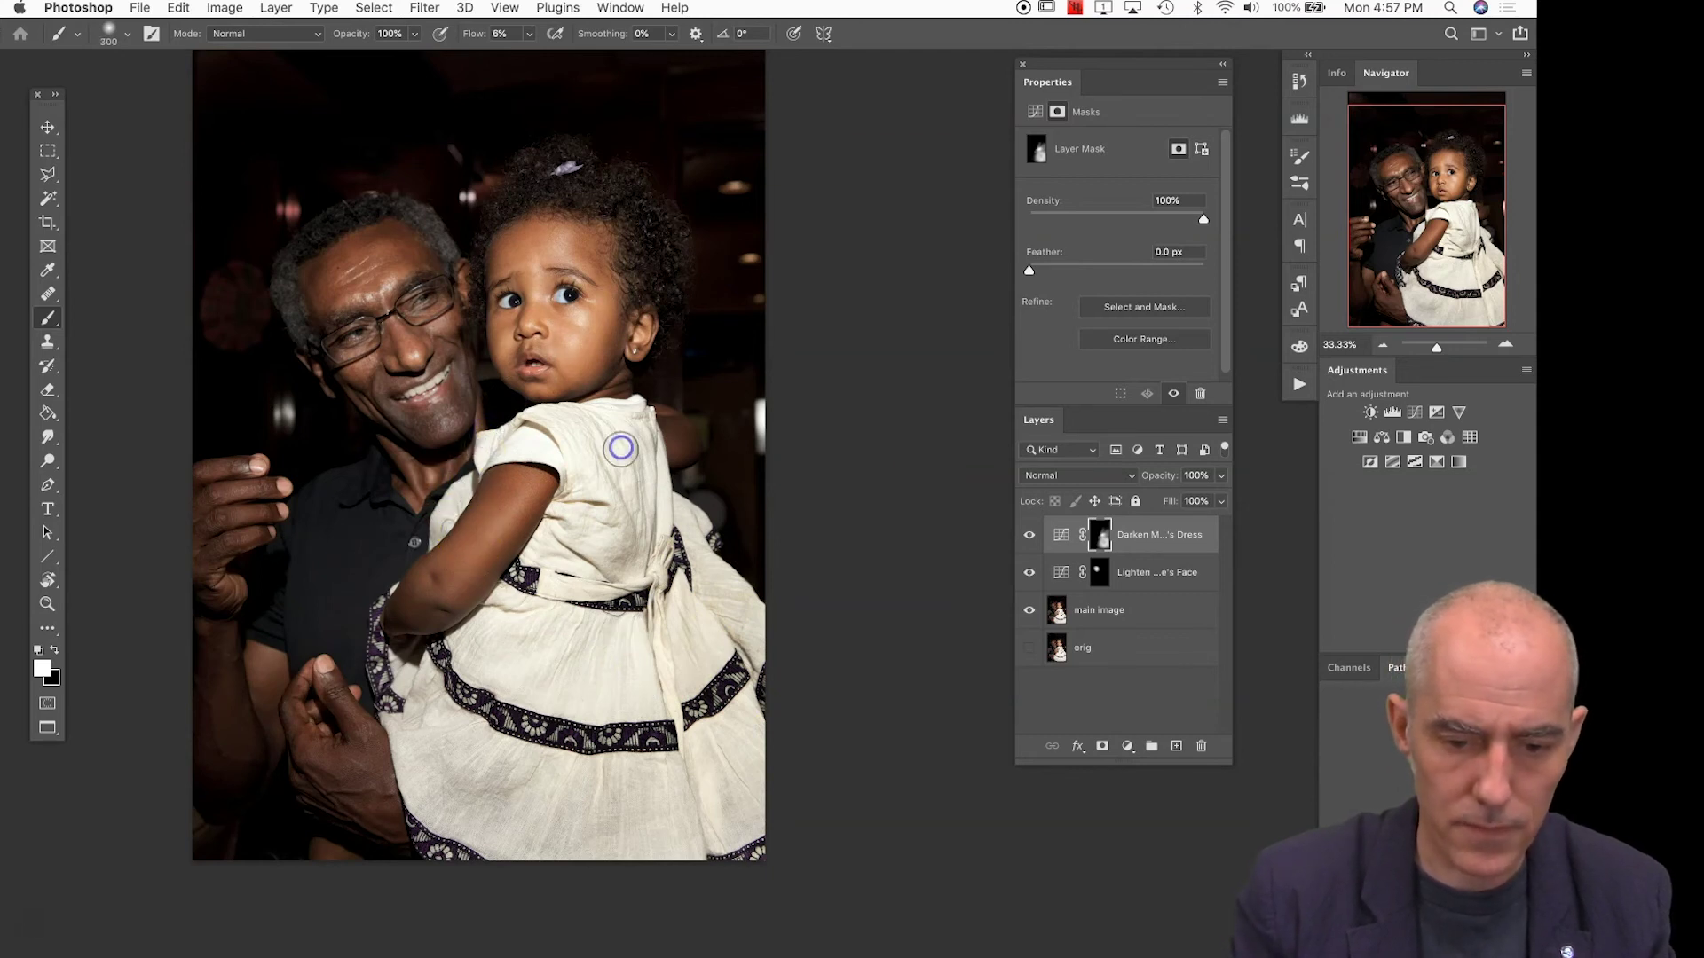
Toggle the darkening layer to compare before and after, and view its mask on its own before returning to the image
left_click(1030, 534)
left_click(1030, 535)
left_click(1031, 536)
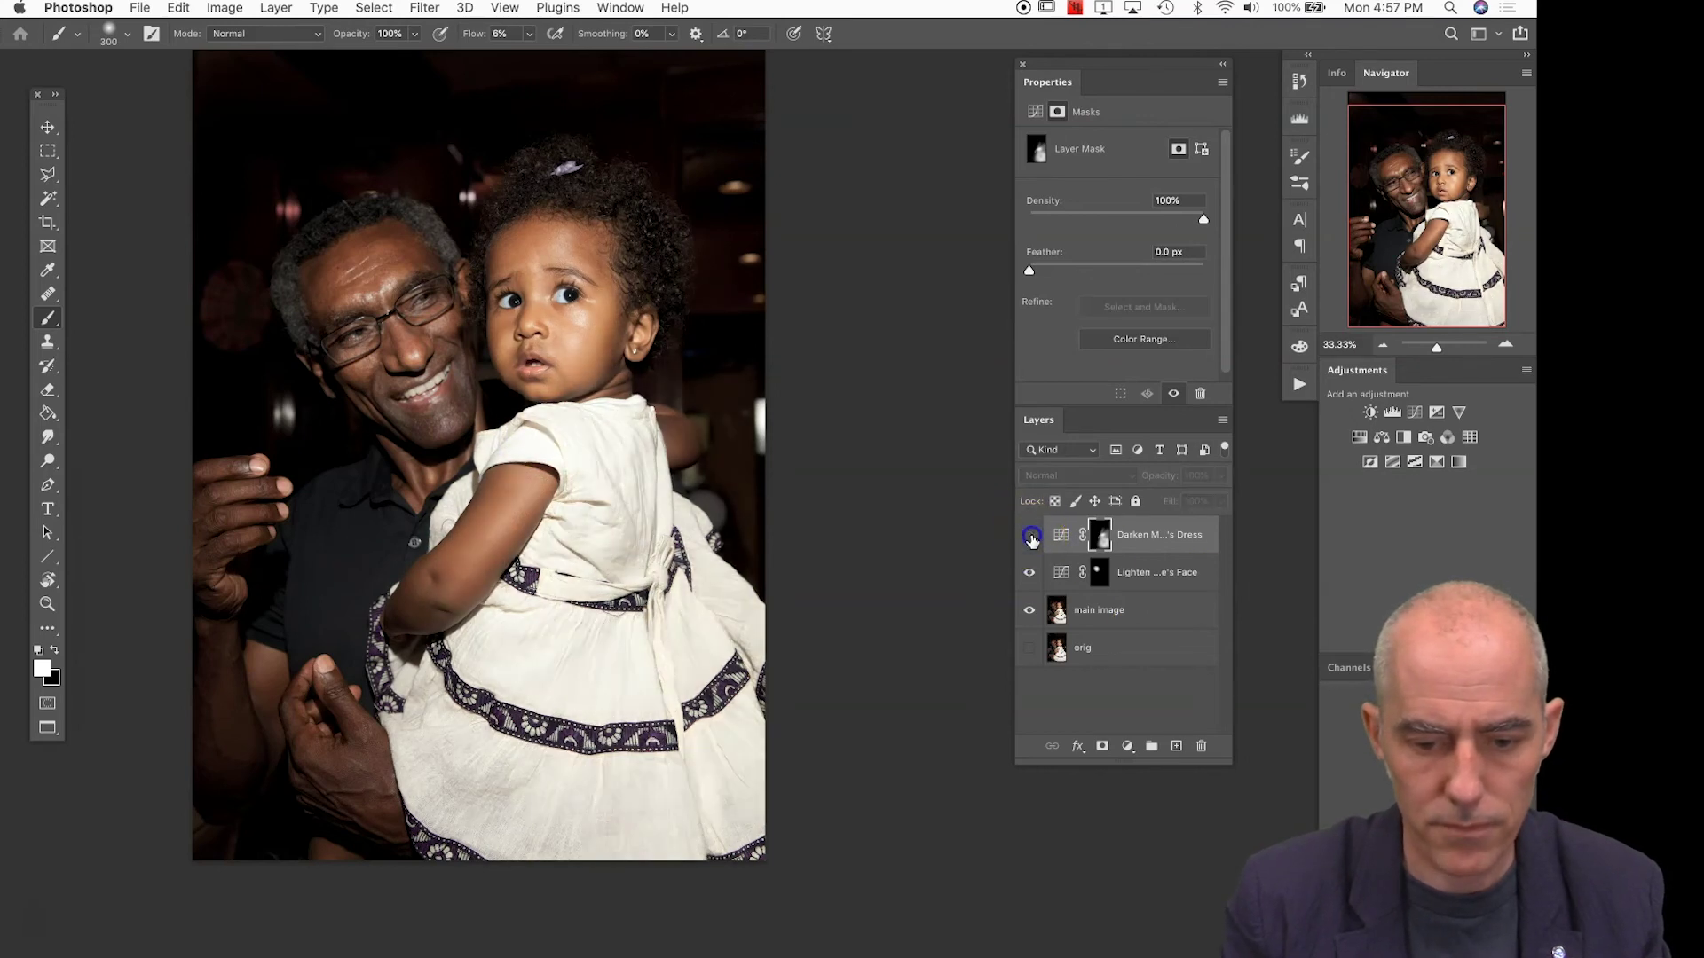
left_click(1030, 536)
left_click(1030, 536)
left_click(1031, 536)
left_click(1030, 536)
left_click(1030, 536)
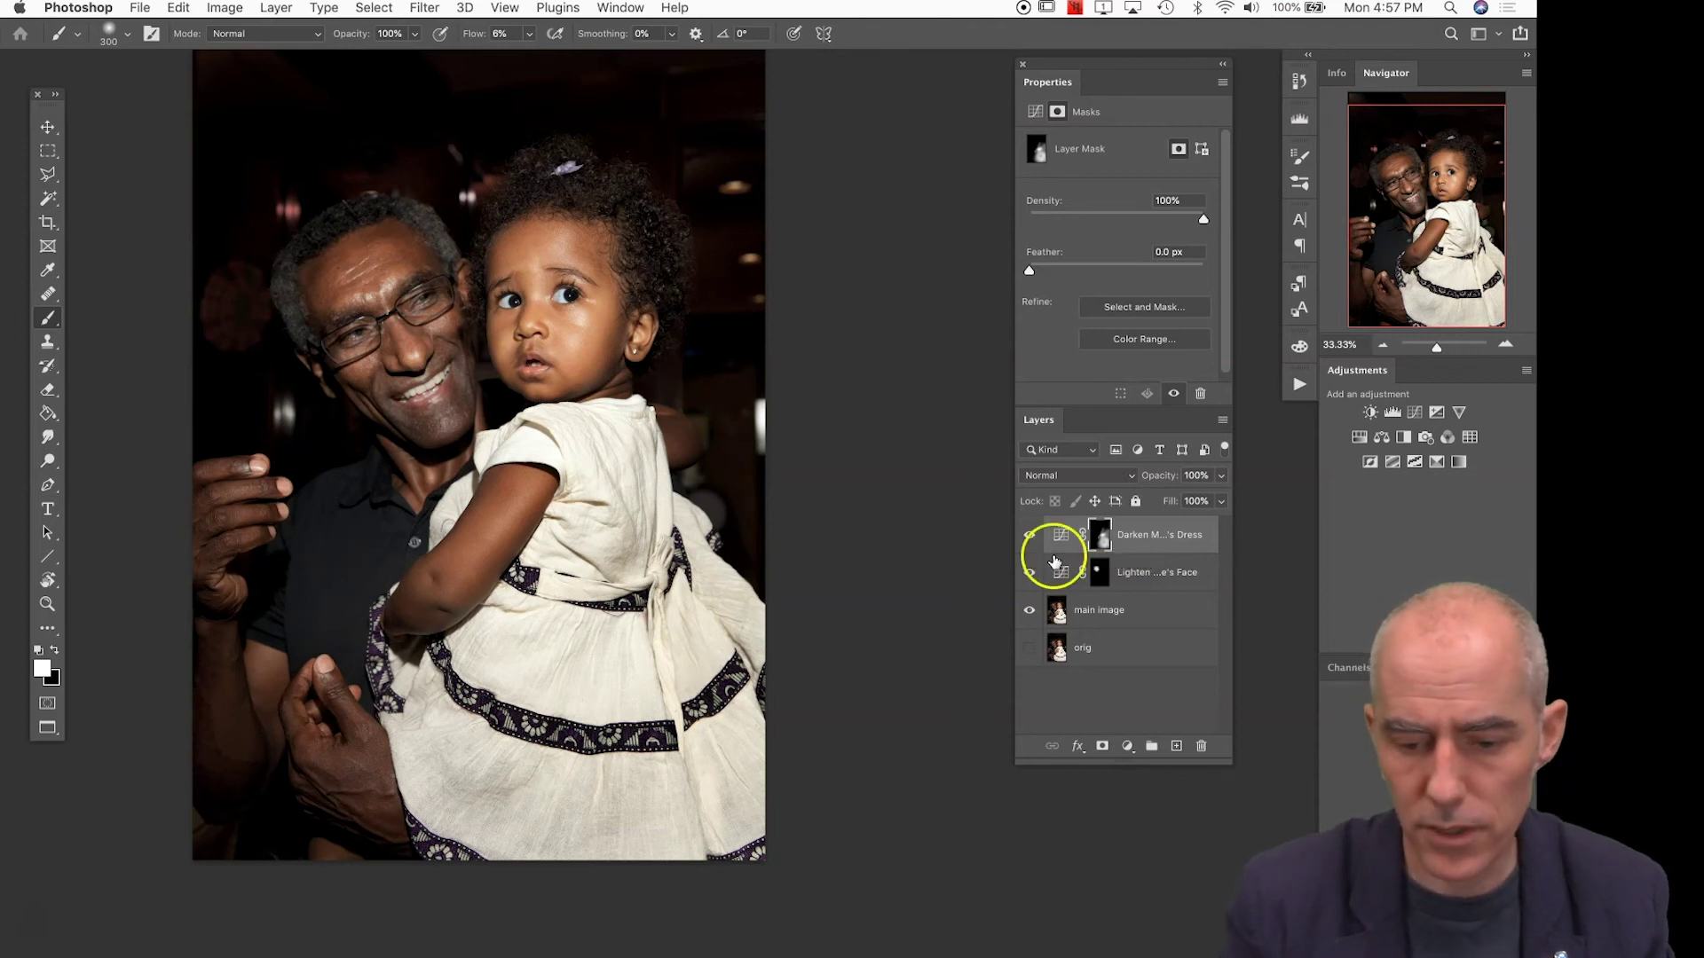
left_click(1104, 542, "alt")
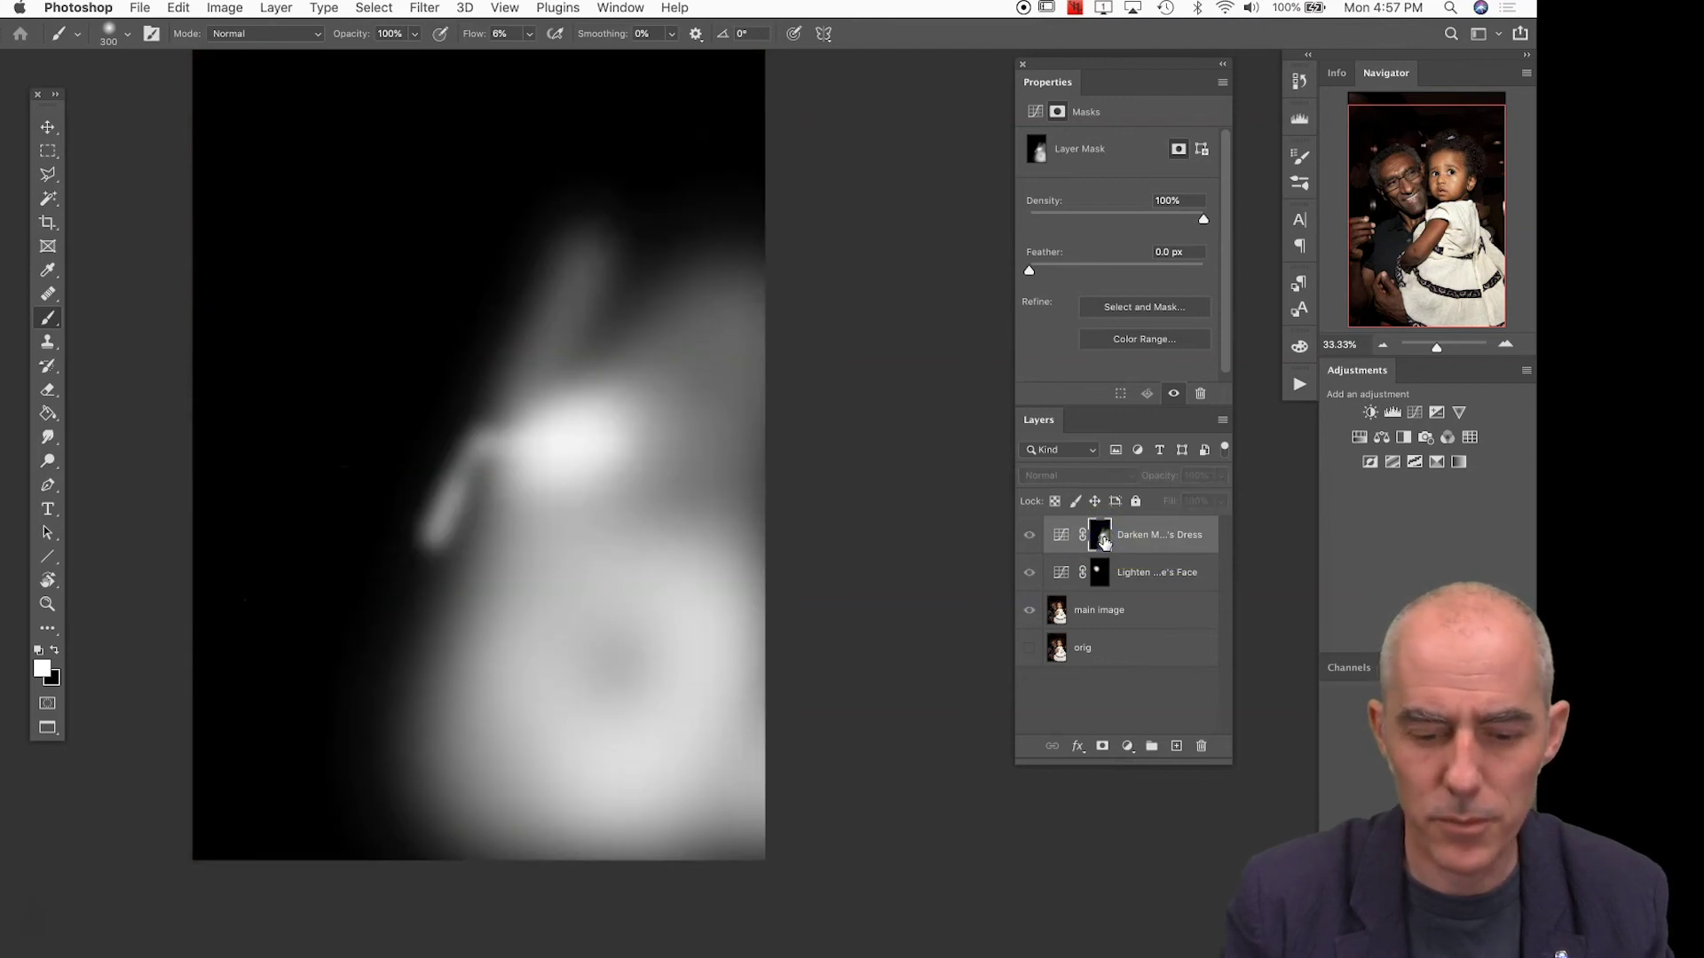
left_click(1104, 542, "alt")
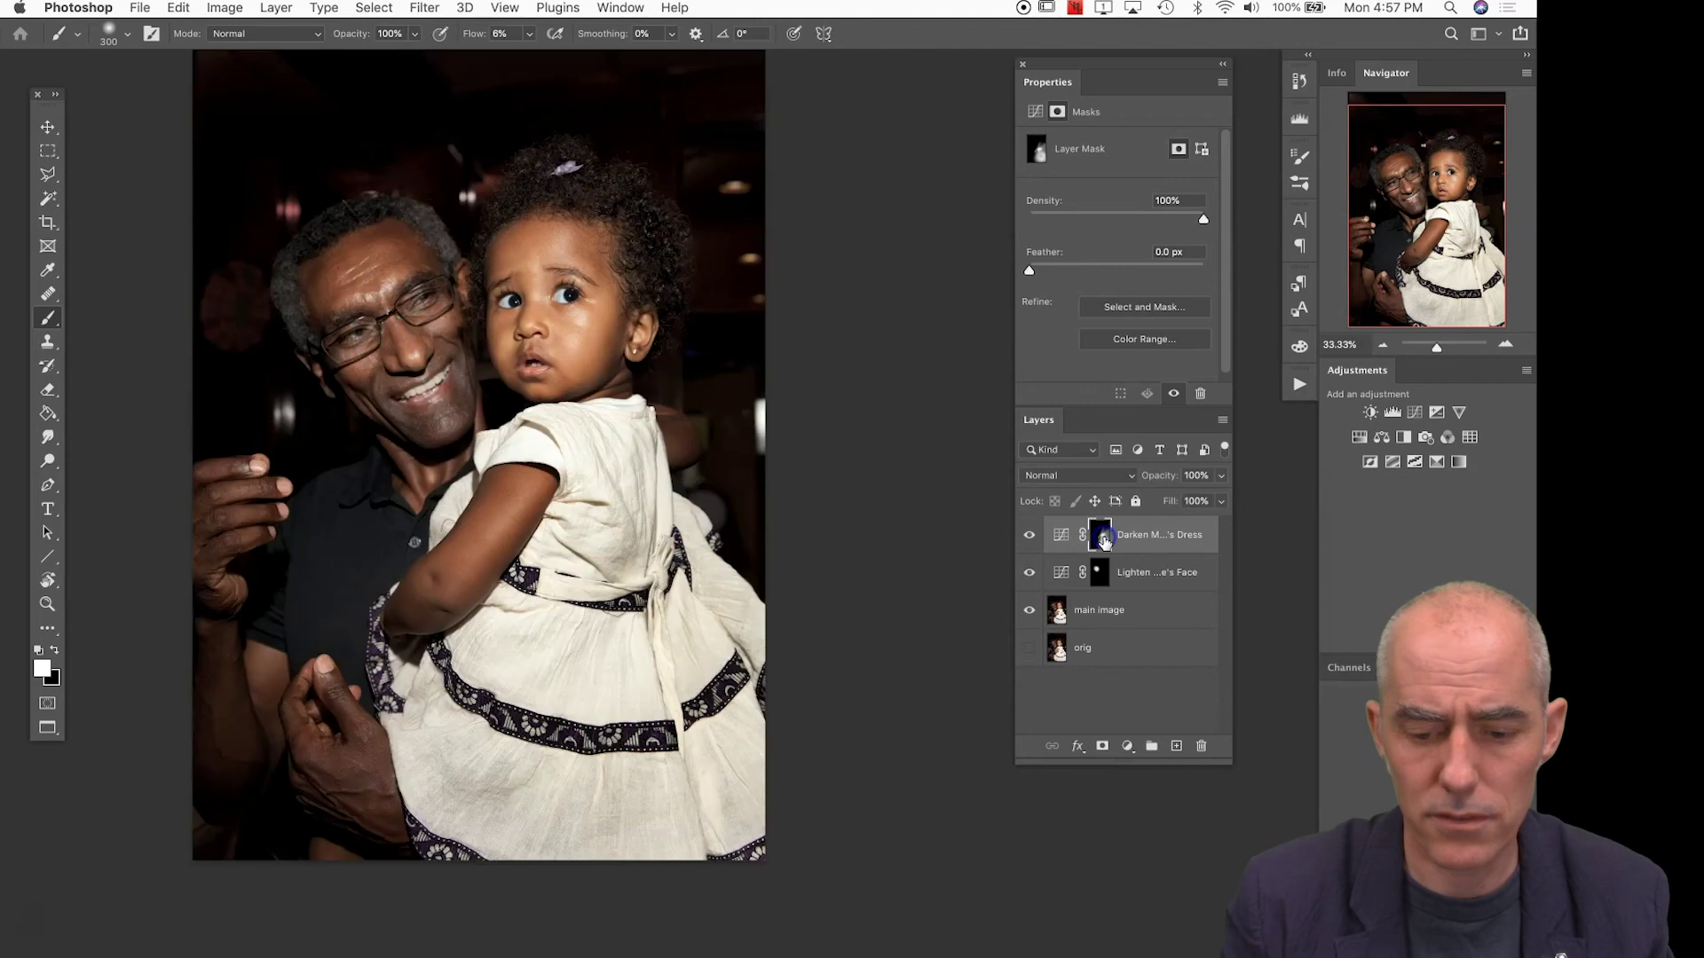
Toggle the visibility of both Curves layers to compare their effects, and select the lightening layer's mask
left_click(1101, 572)
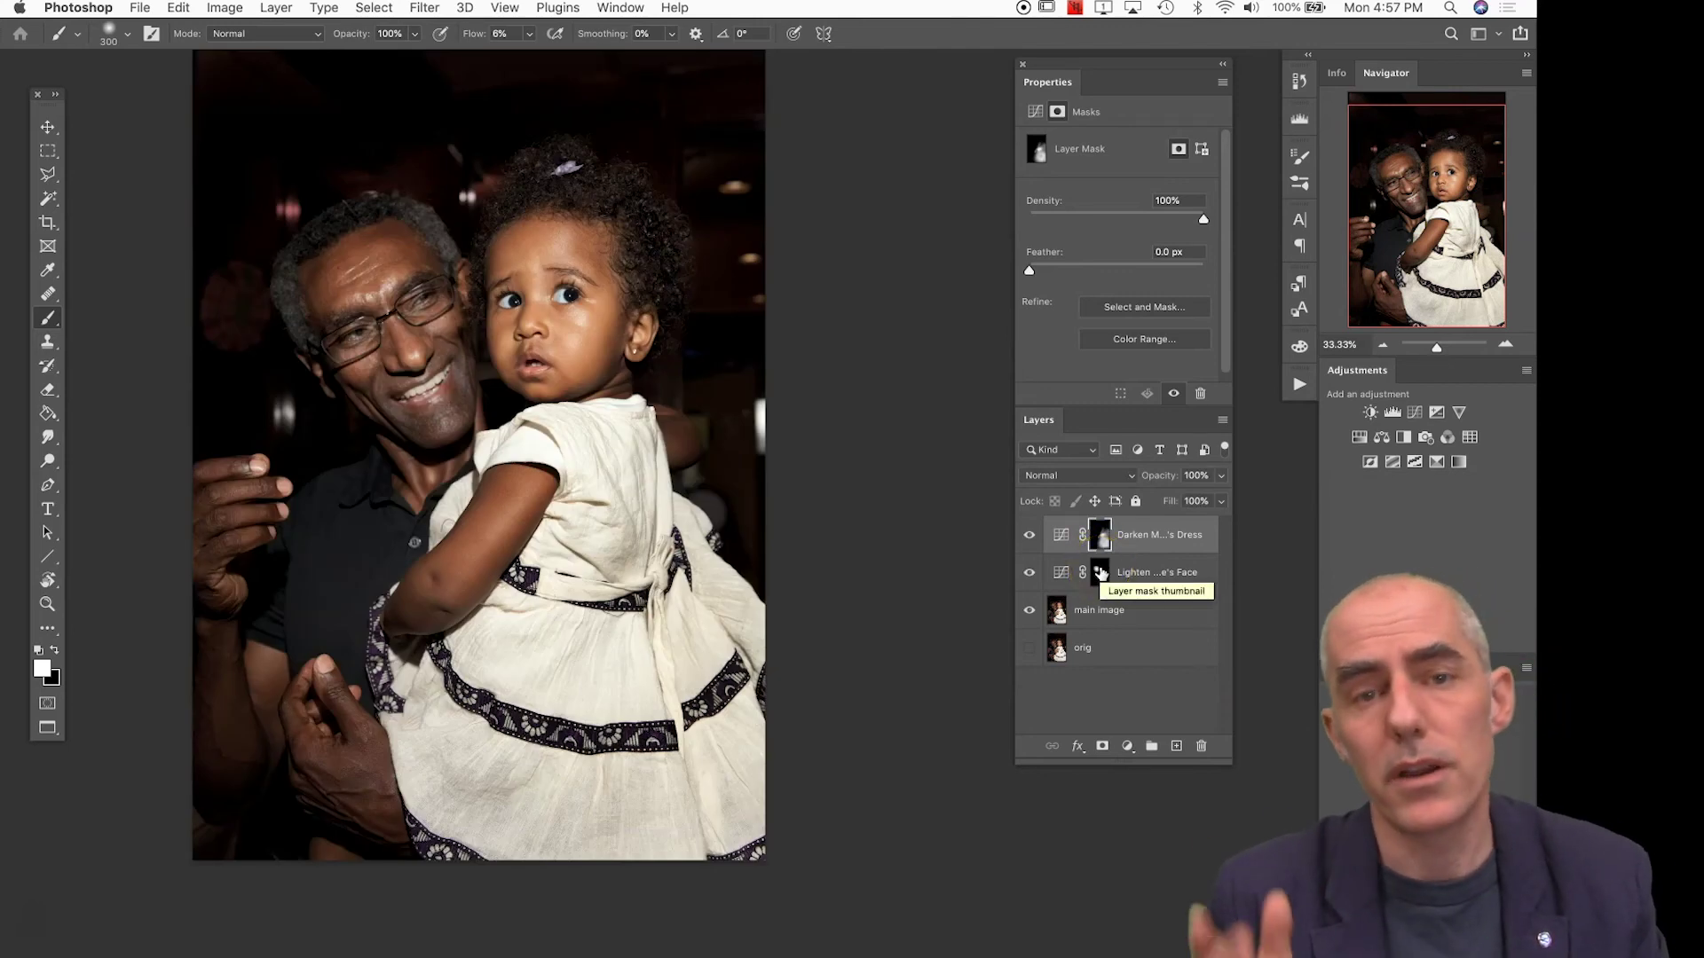
left_click(1046, 616)
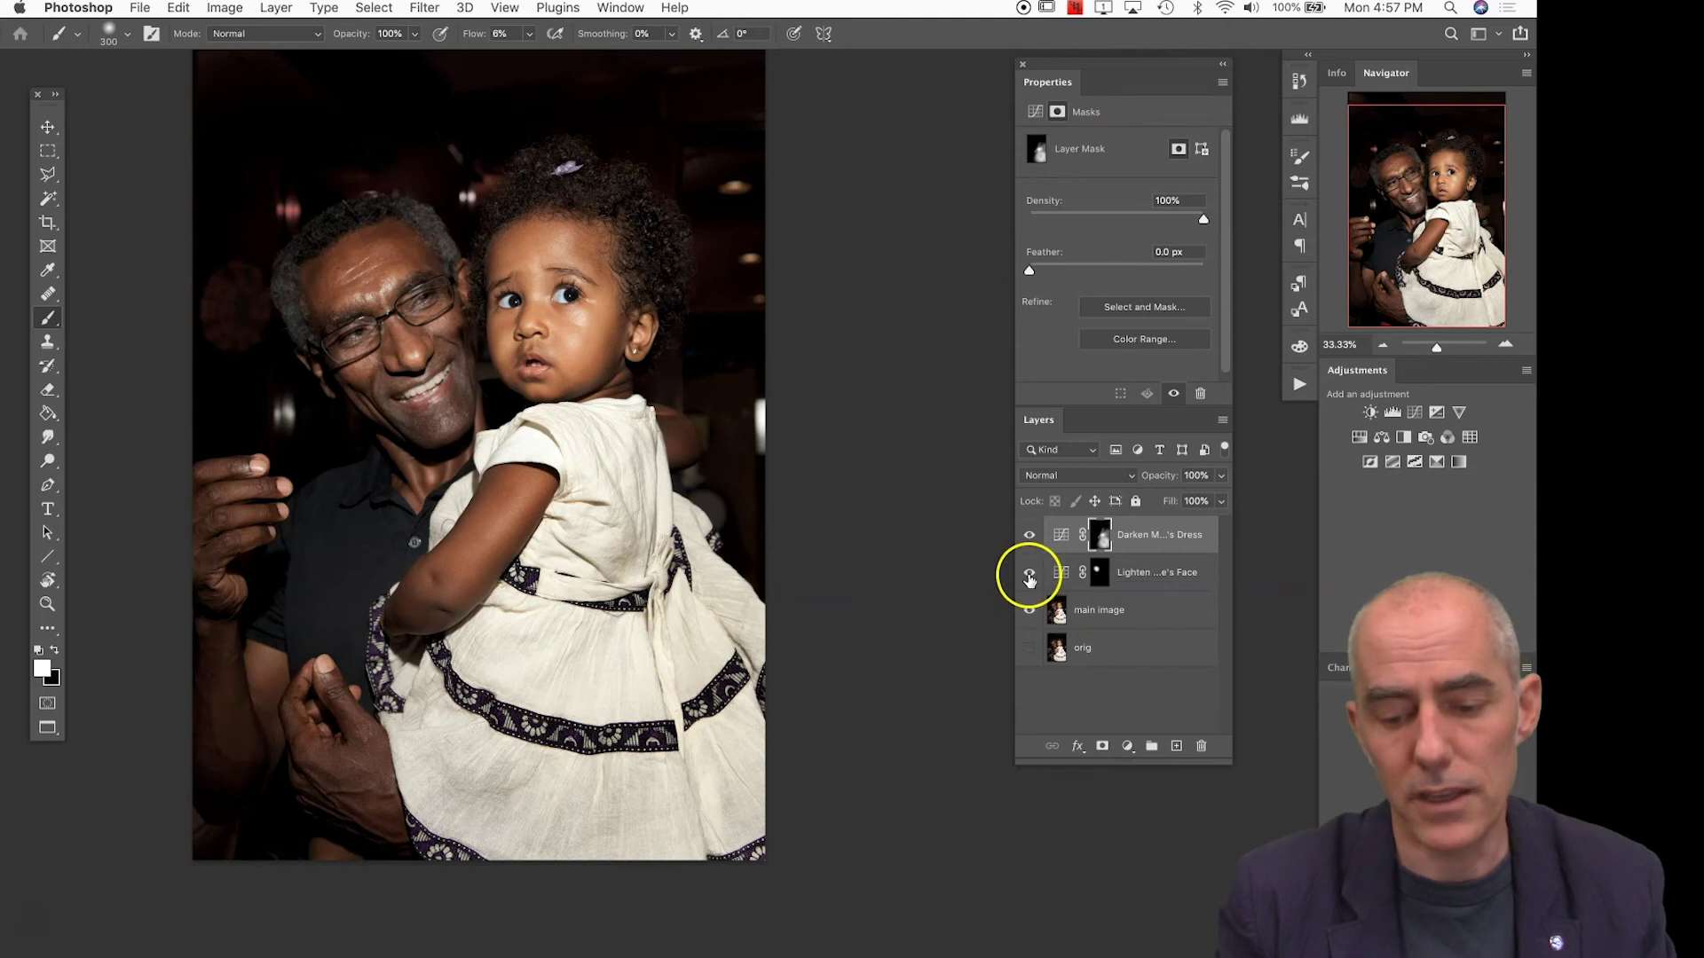
left_click(1029, 575)
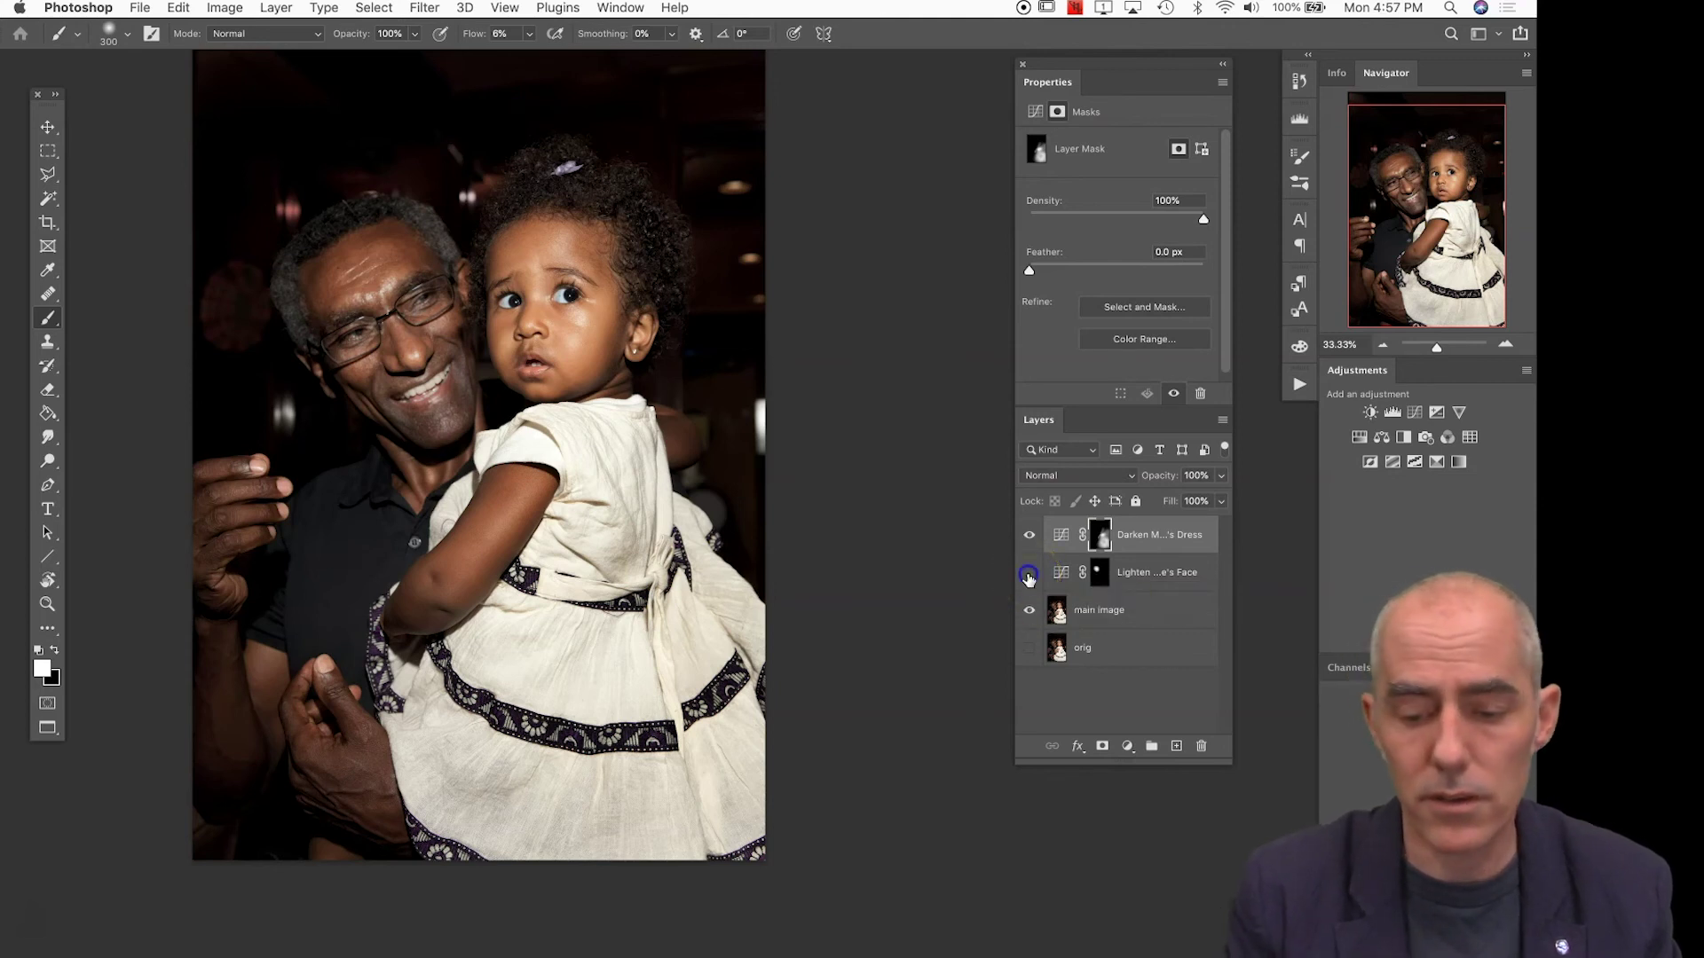
left_click(1030, 534)
left_click(1030, 534)
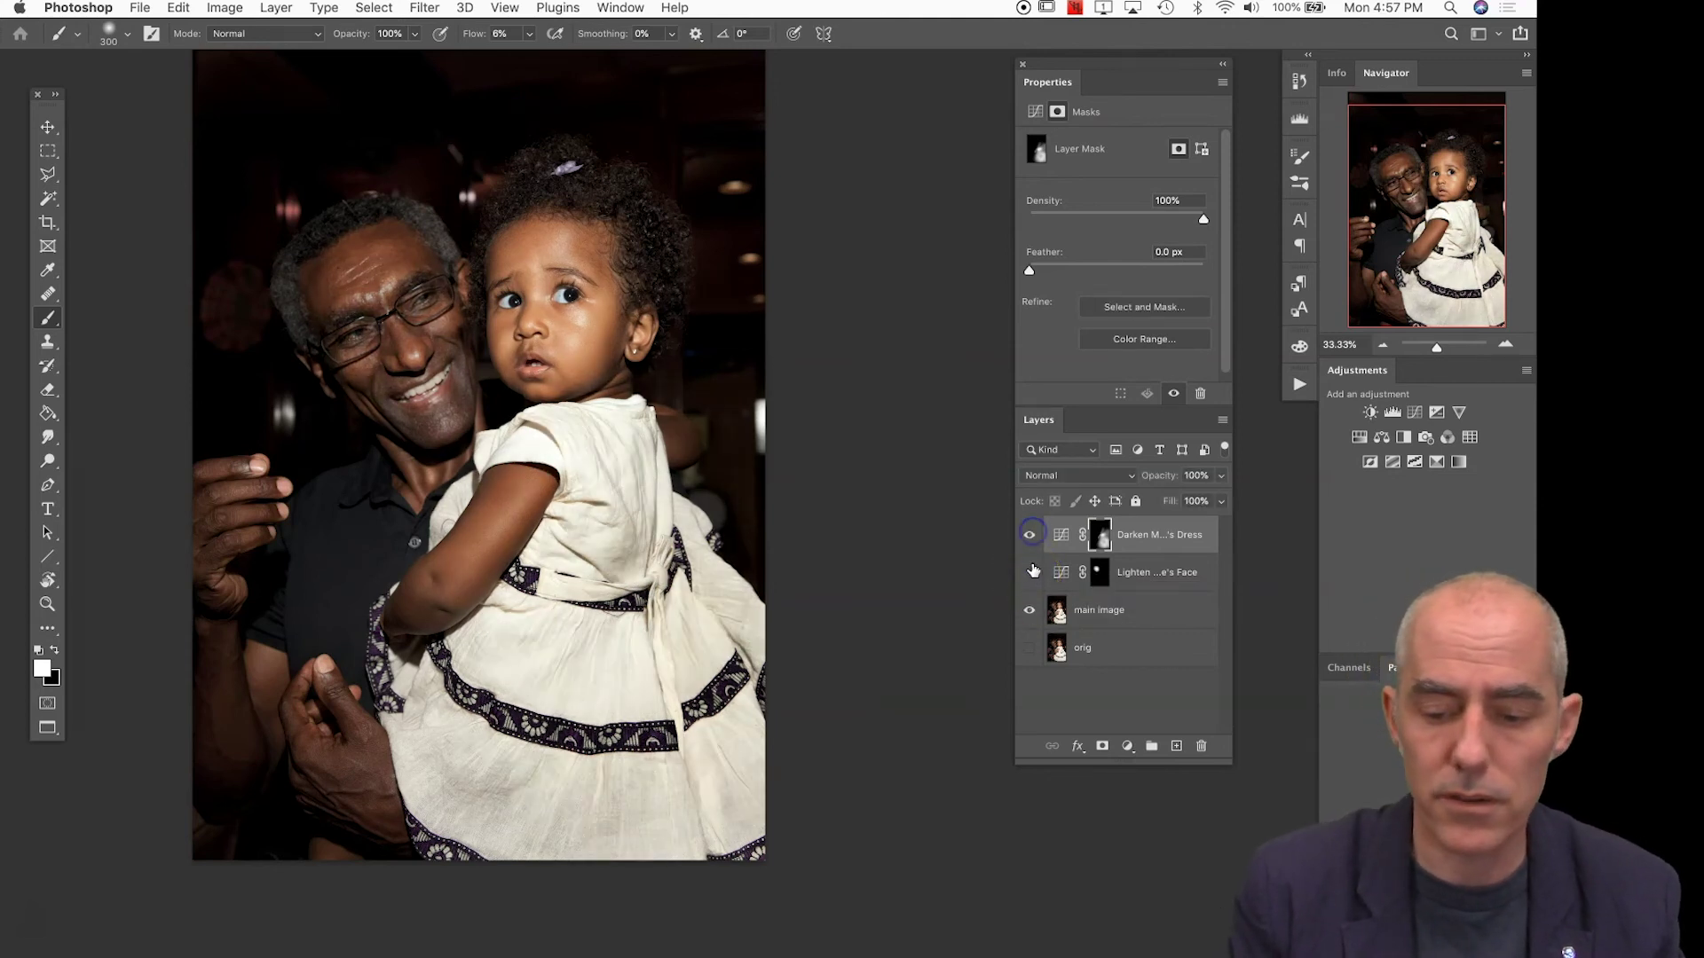
left_click(1030, 573)
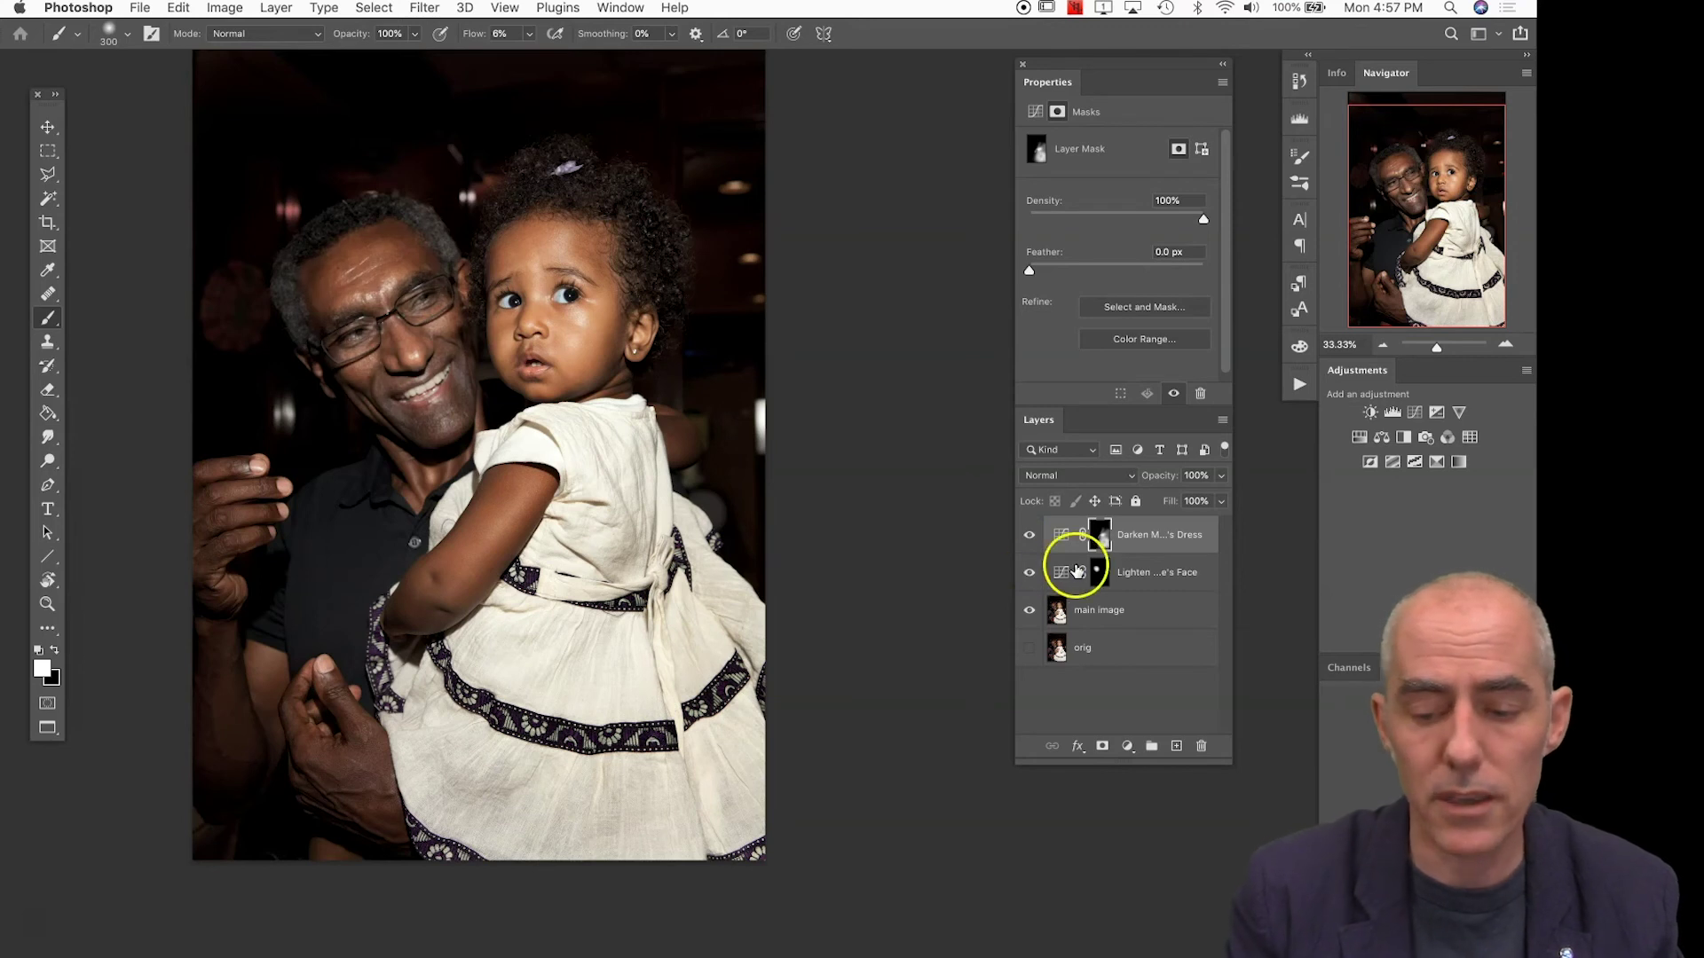
left_click(1099, 534)
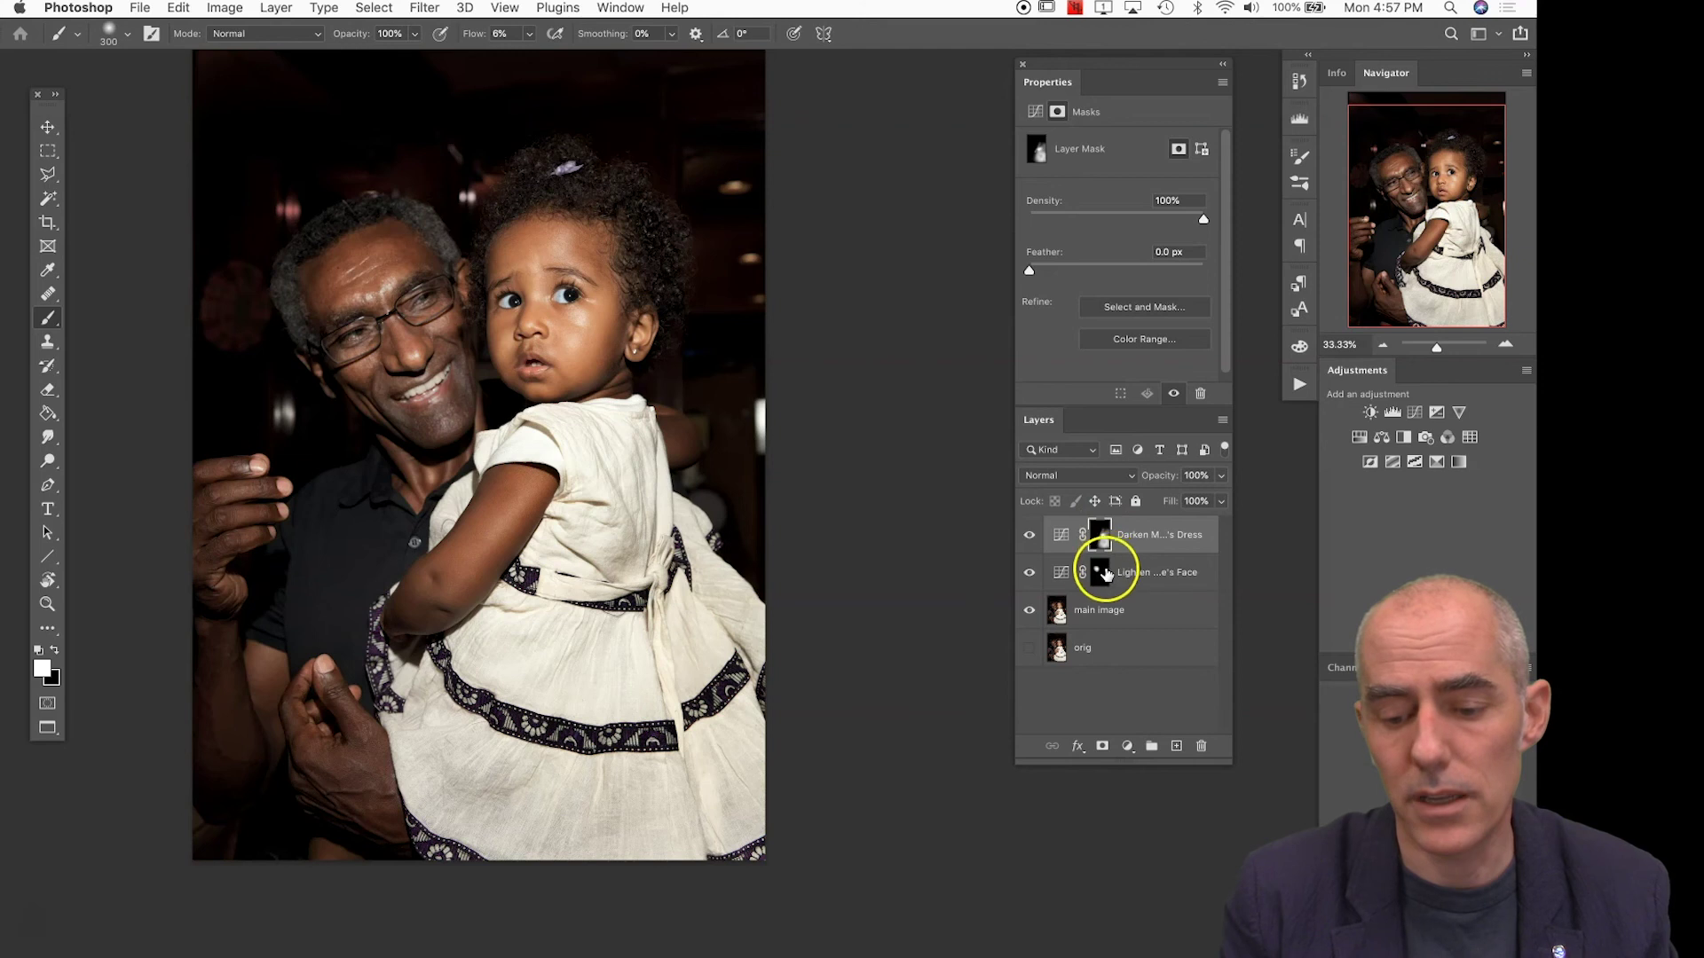
left_click(1100, 573)
Try filling the lightening layer's whole mask with black, undo the fill, and clear the selection
key("super+a")
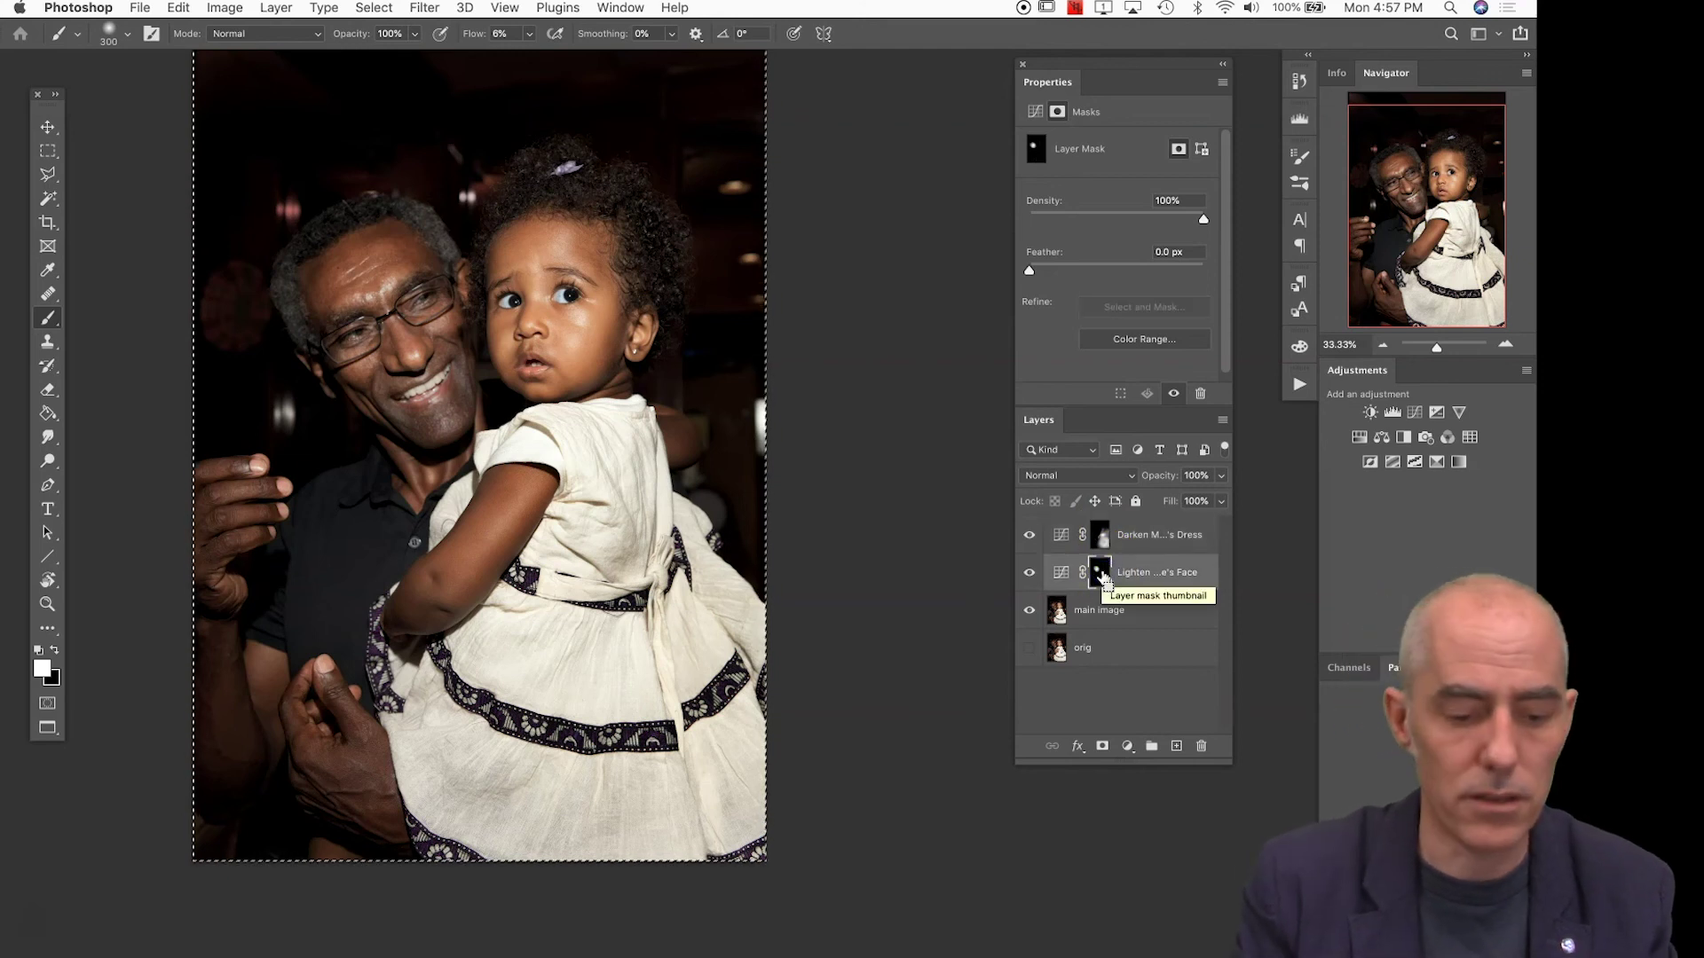
key("super+BackSpace")
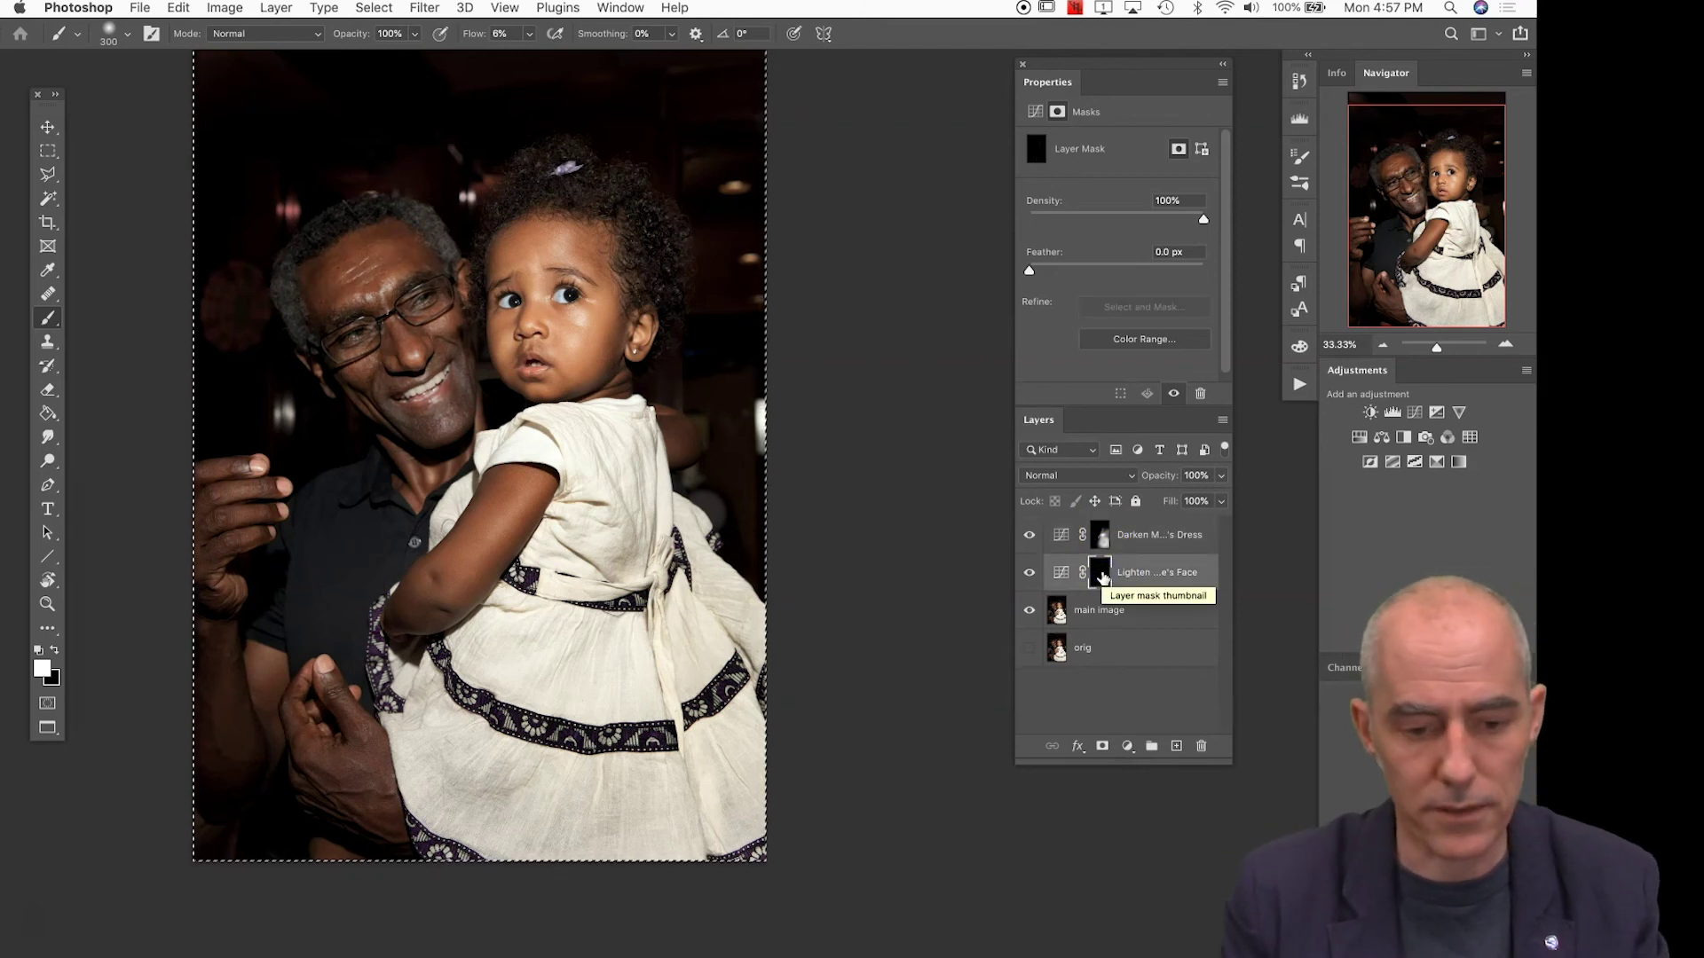
key("super+z")
key("super+d")
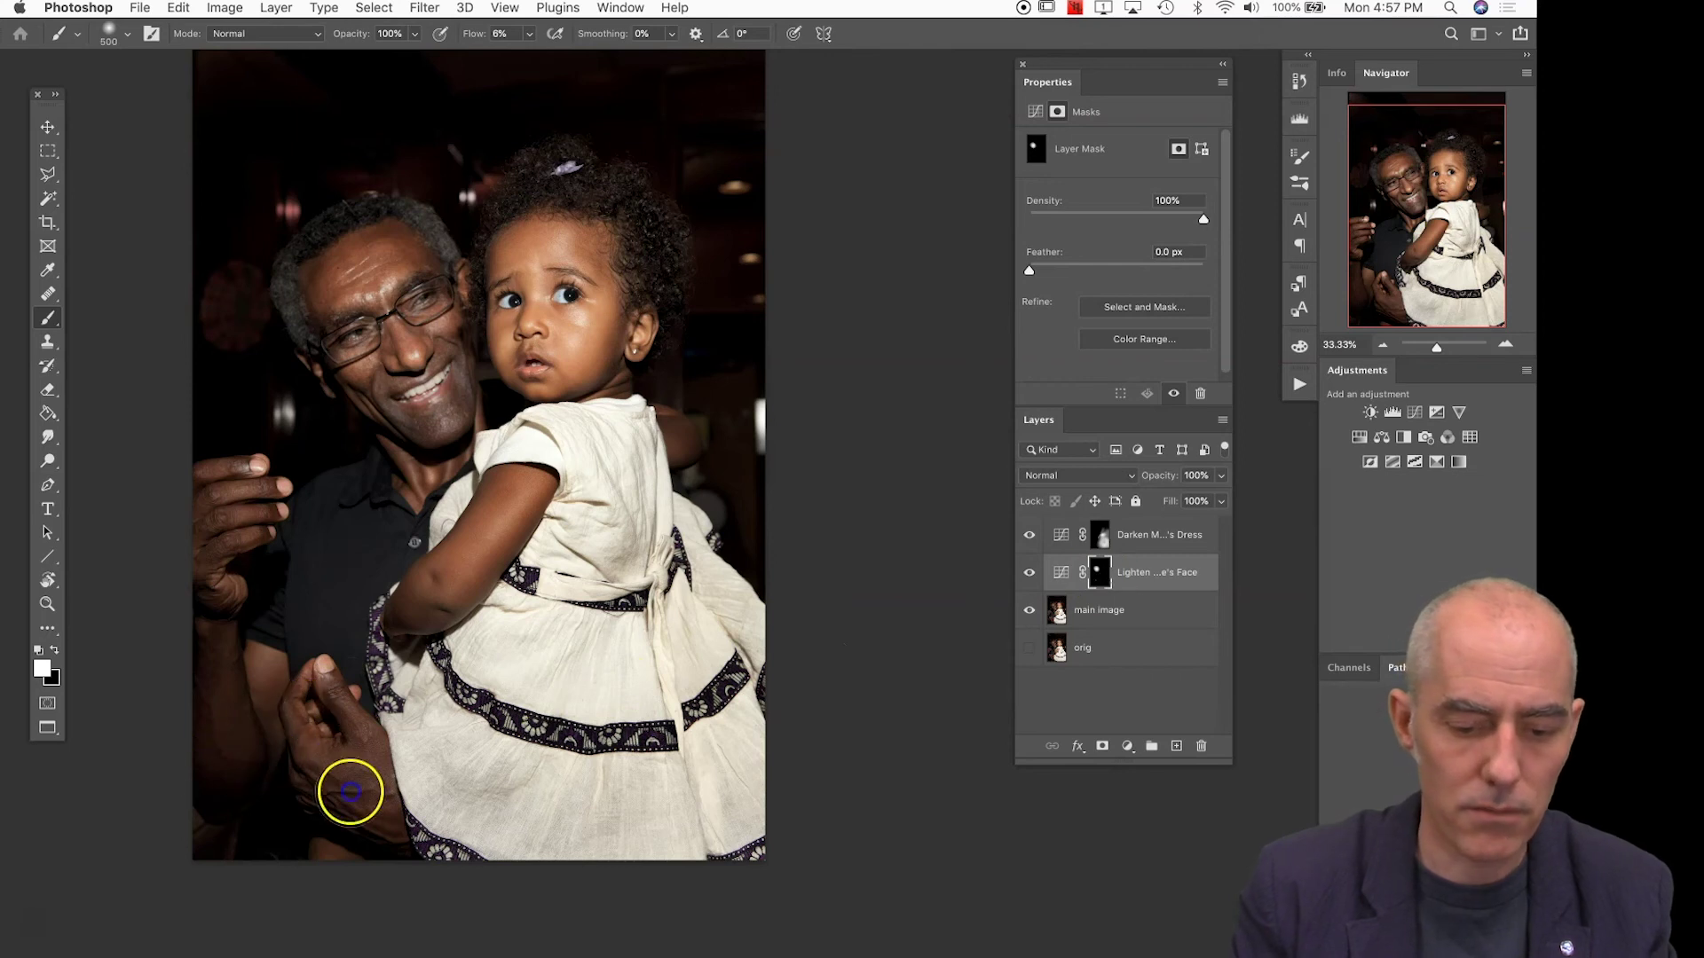
Paint white over the man's hands on the lightening mask with a 600 px brush, and append "and hands" to the layer's name
key("bracketright")
mouse_move(284, 797)
left_mouse_down()
mouse_move(209, 513)
mouse_move(213, 696)
mouse_move(197, 731)
mouse_move(217, 519)
left_mouse_up()
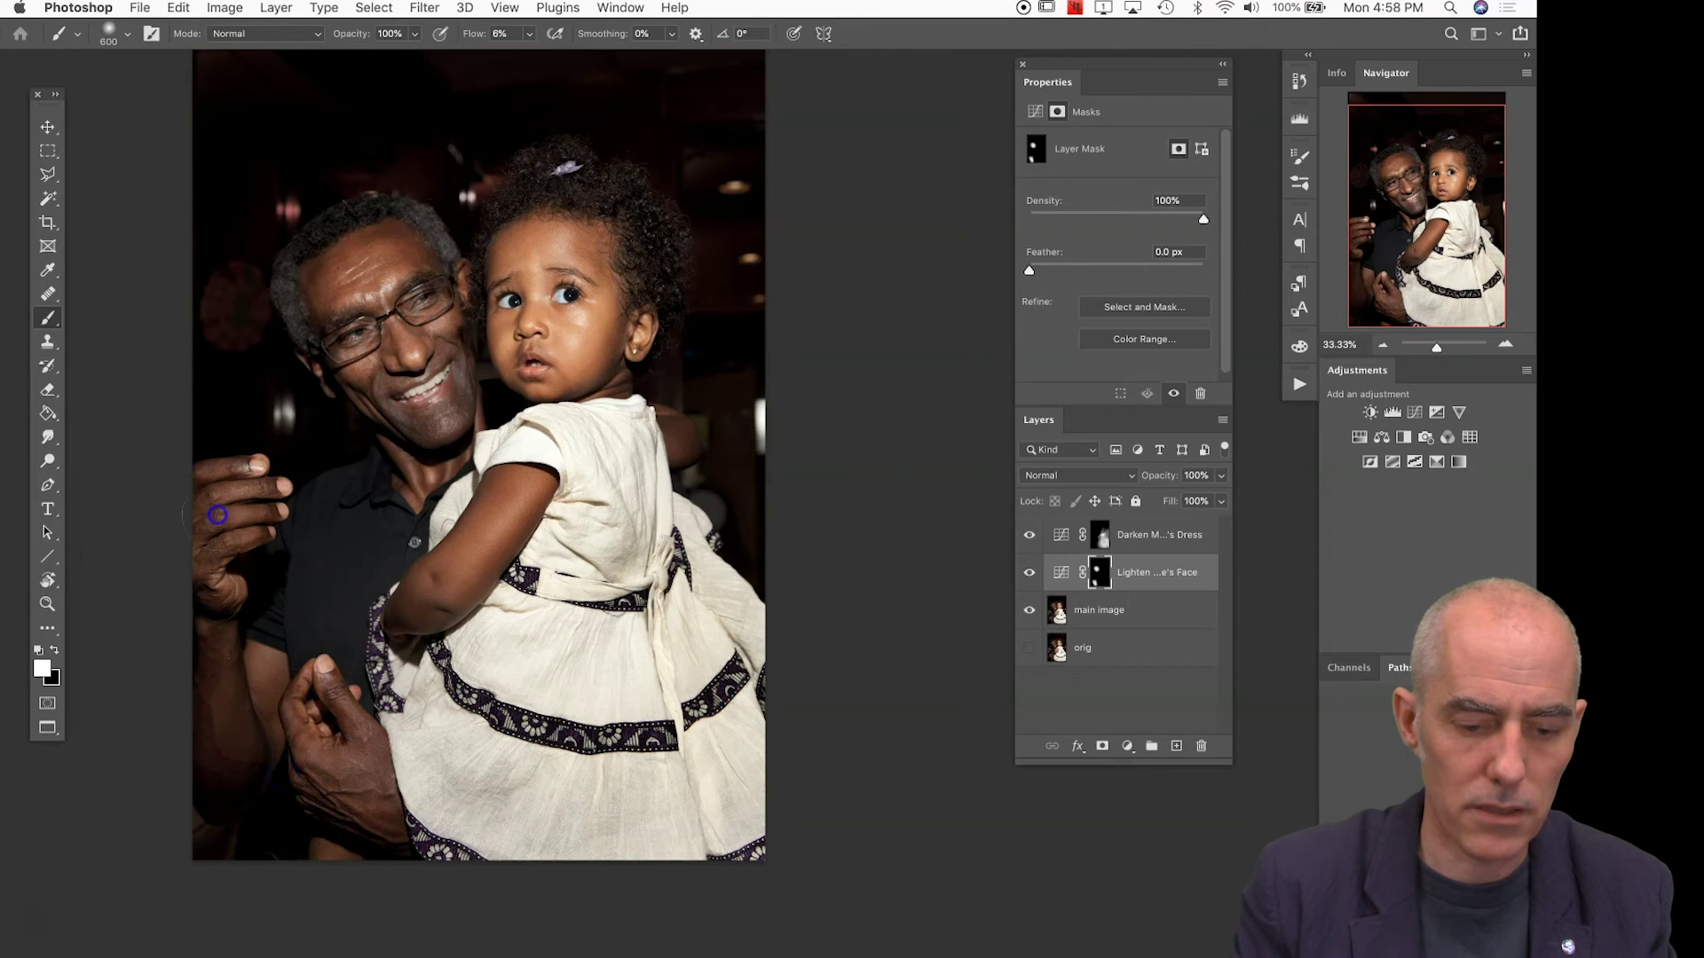
left_click(1160, 572)
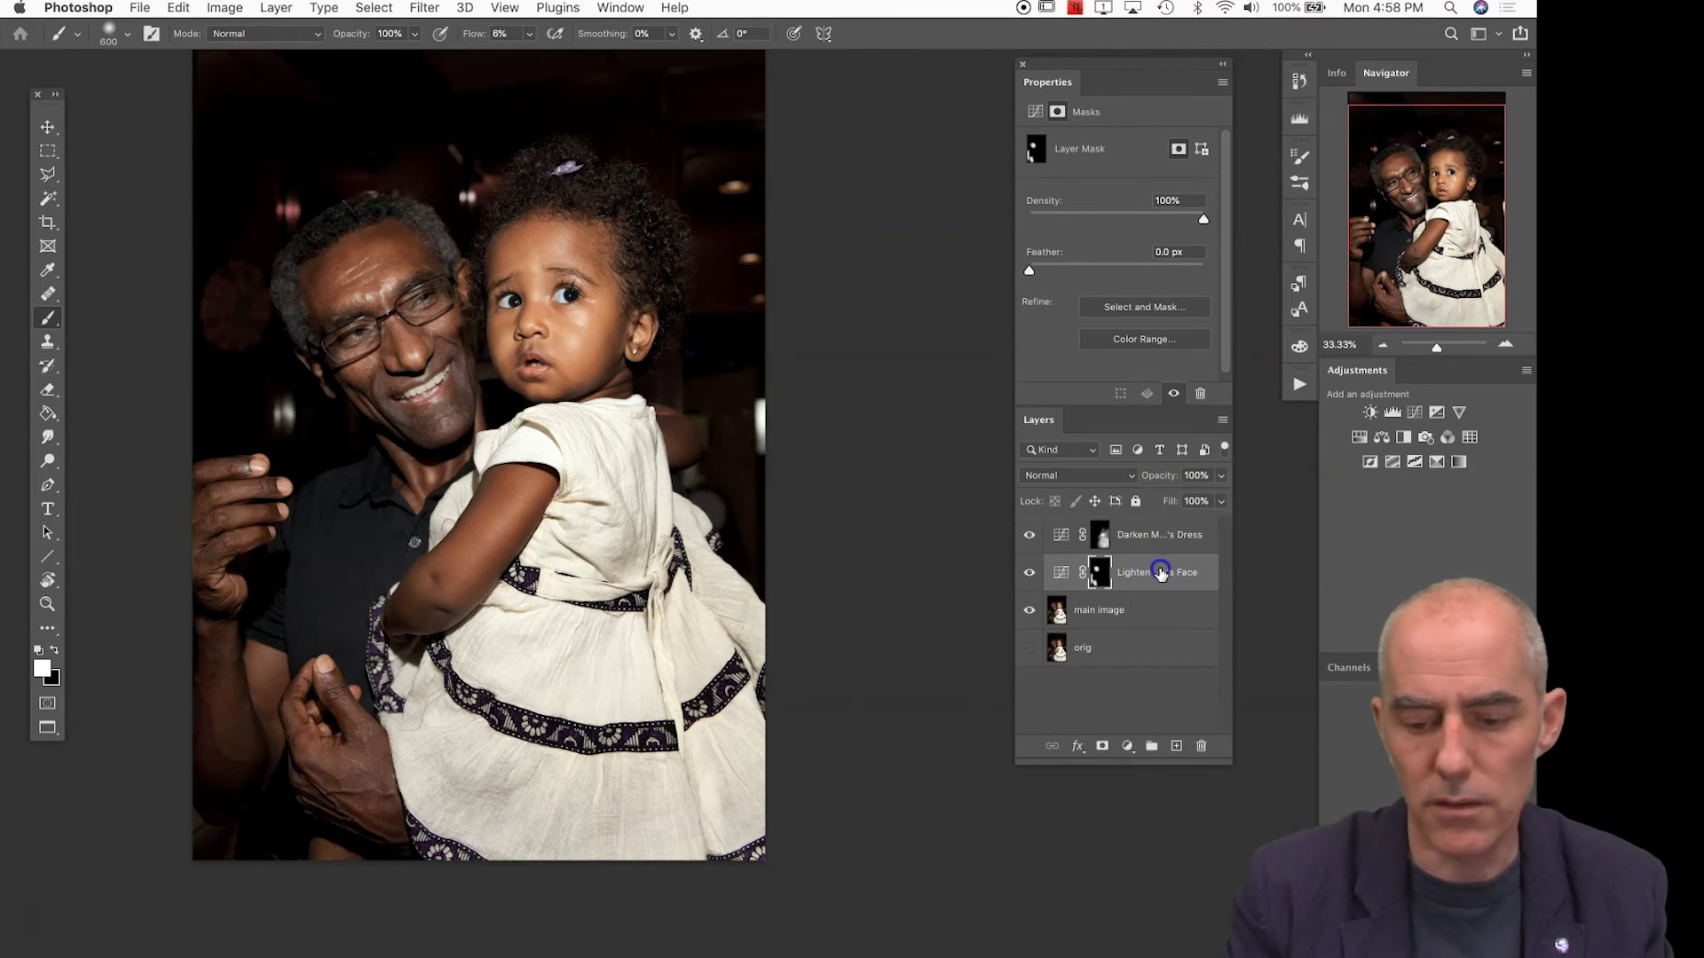
double_click(1160, 573)
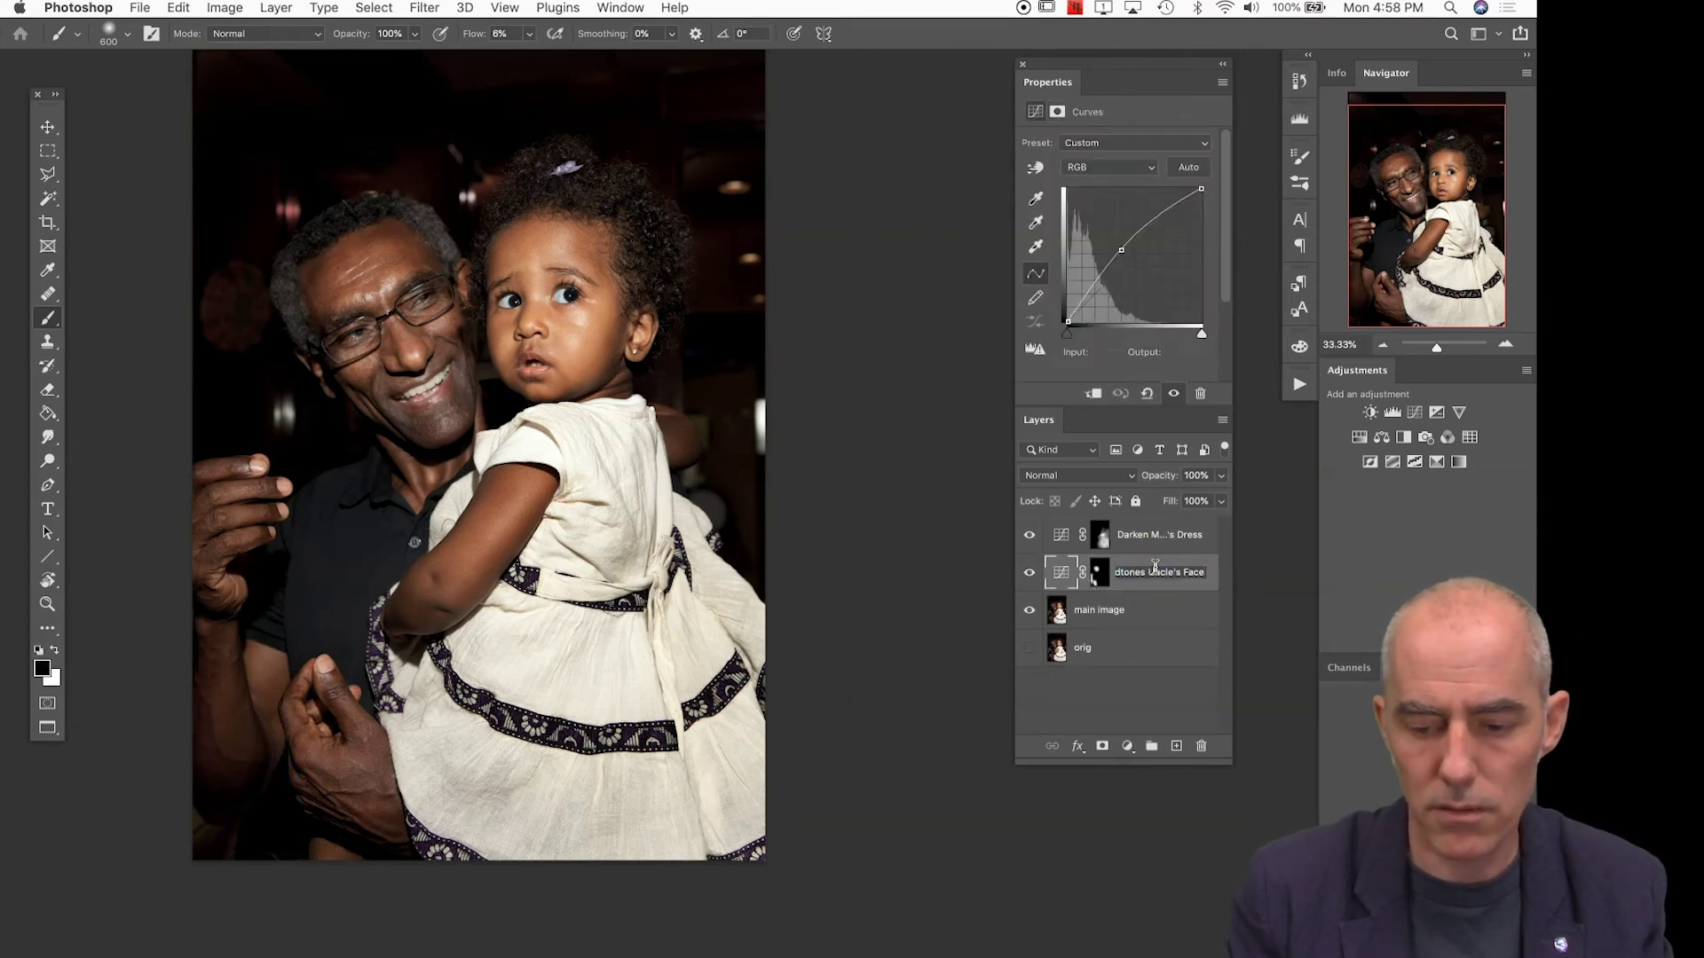
key("Right")
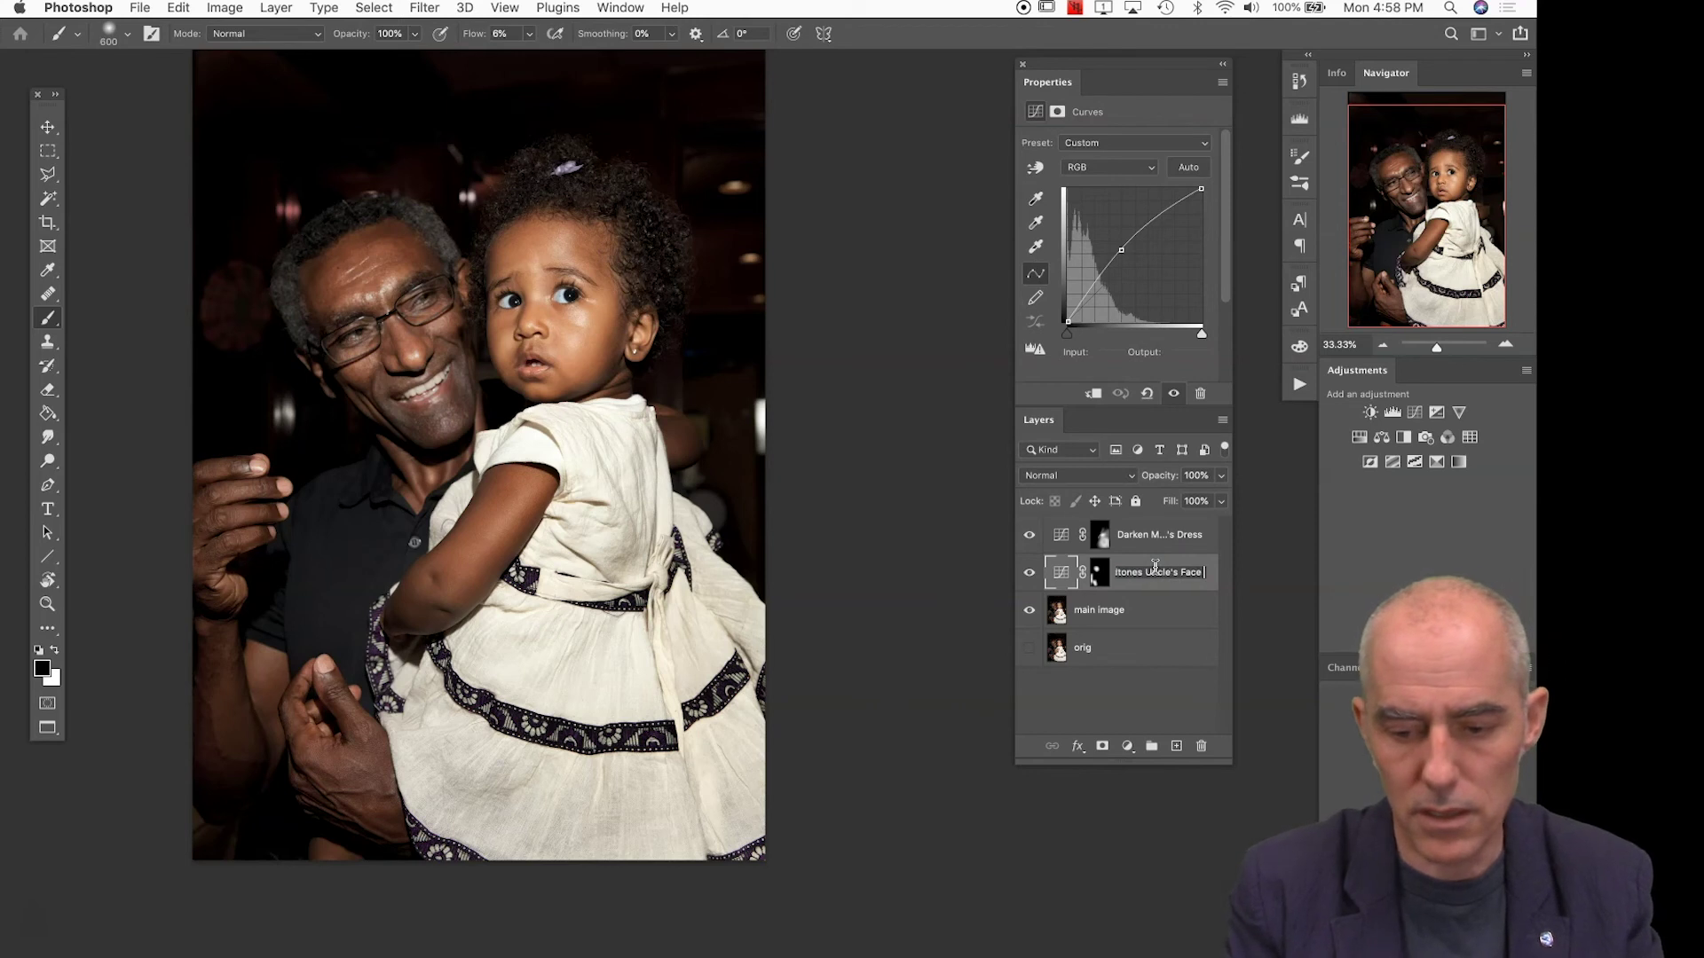
type("and hands")
key("Return")
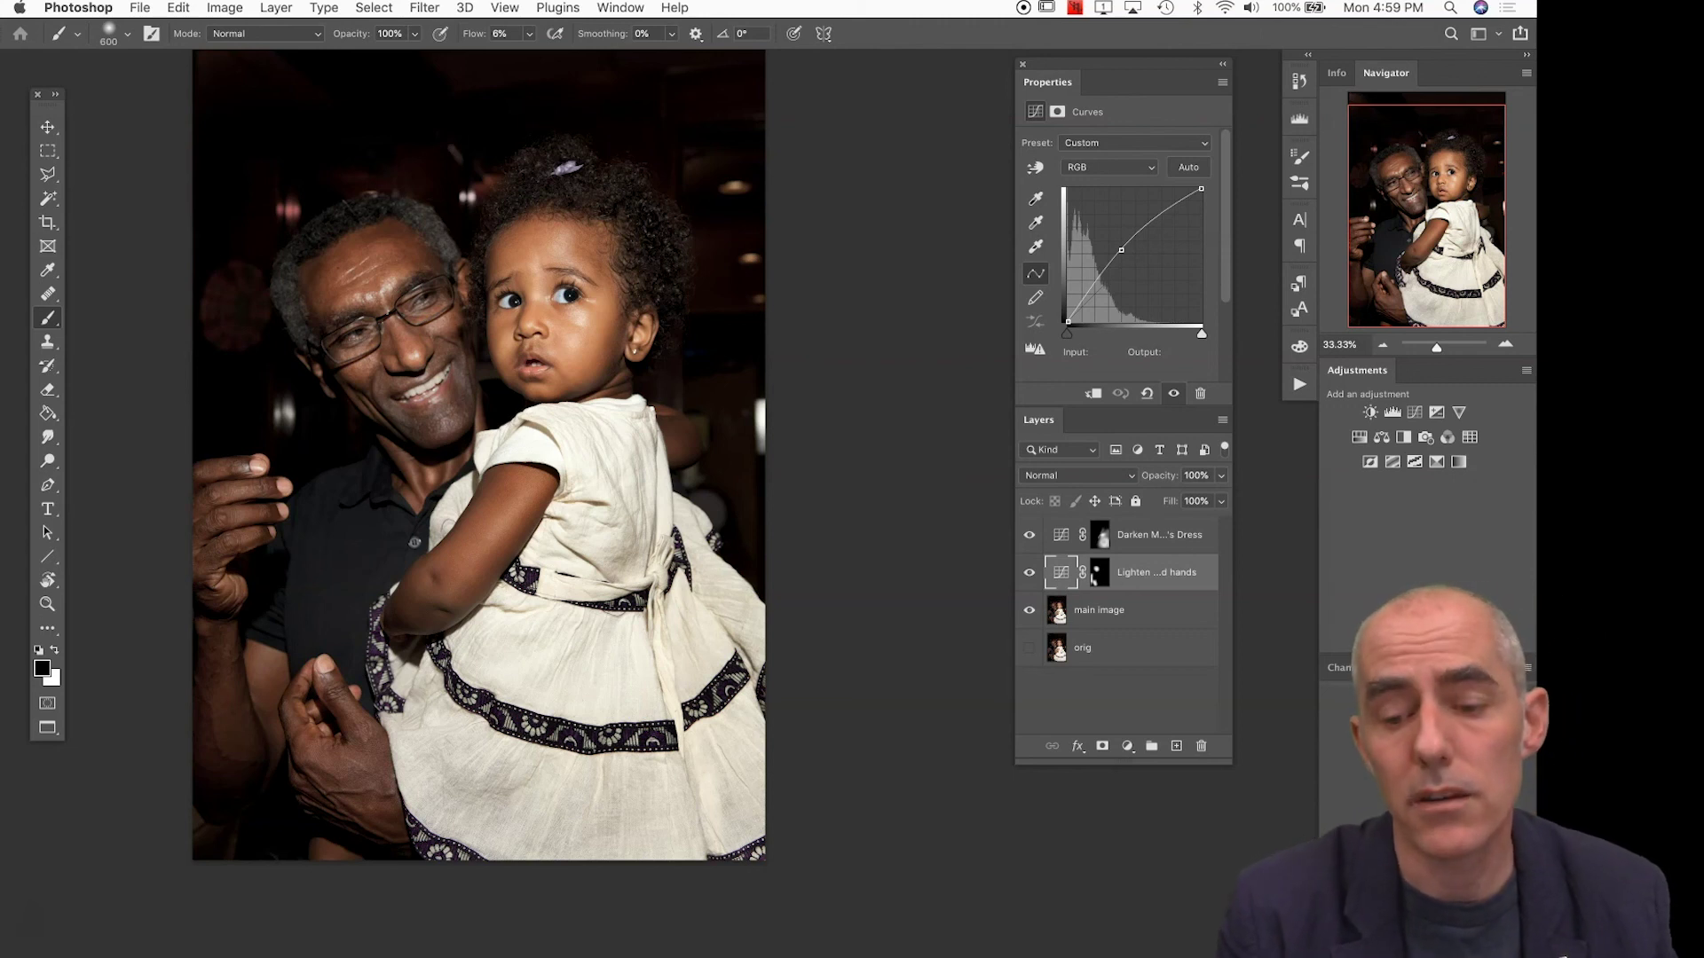
mouse_move(104, 950)
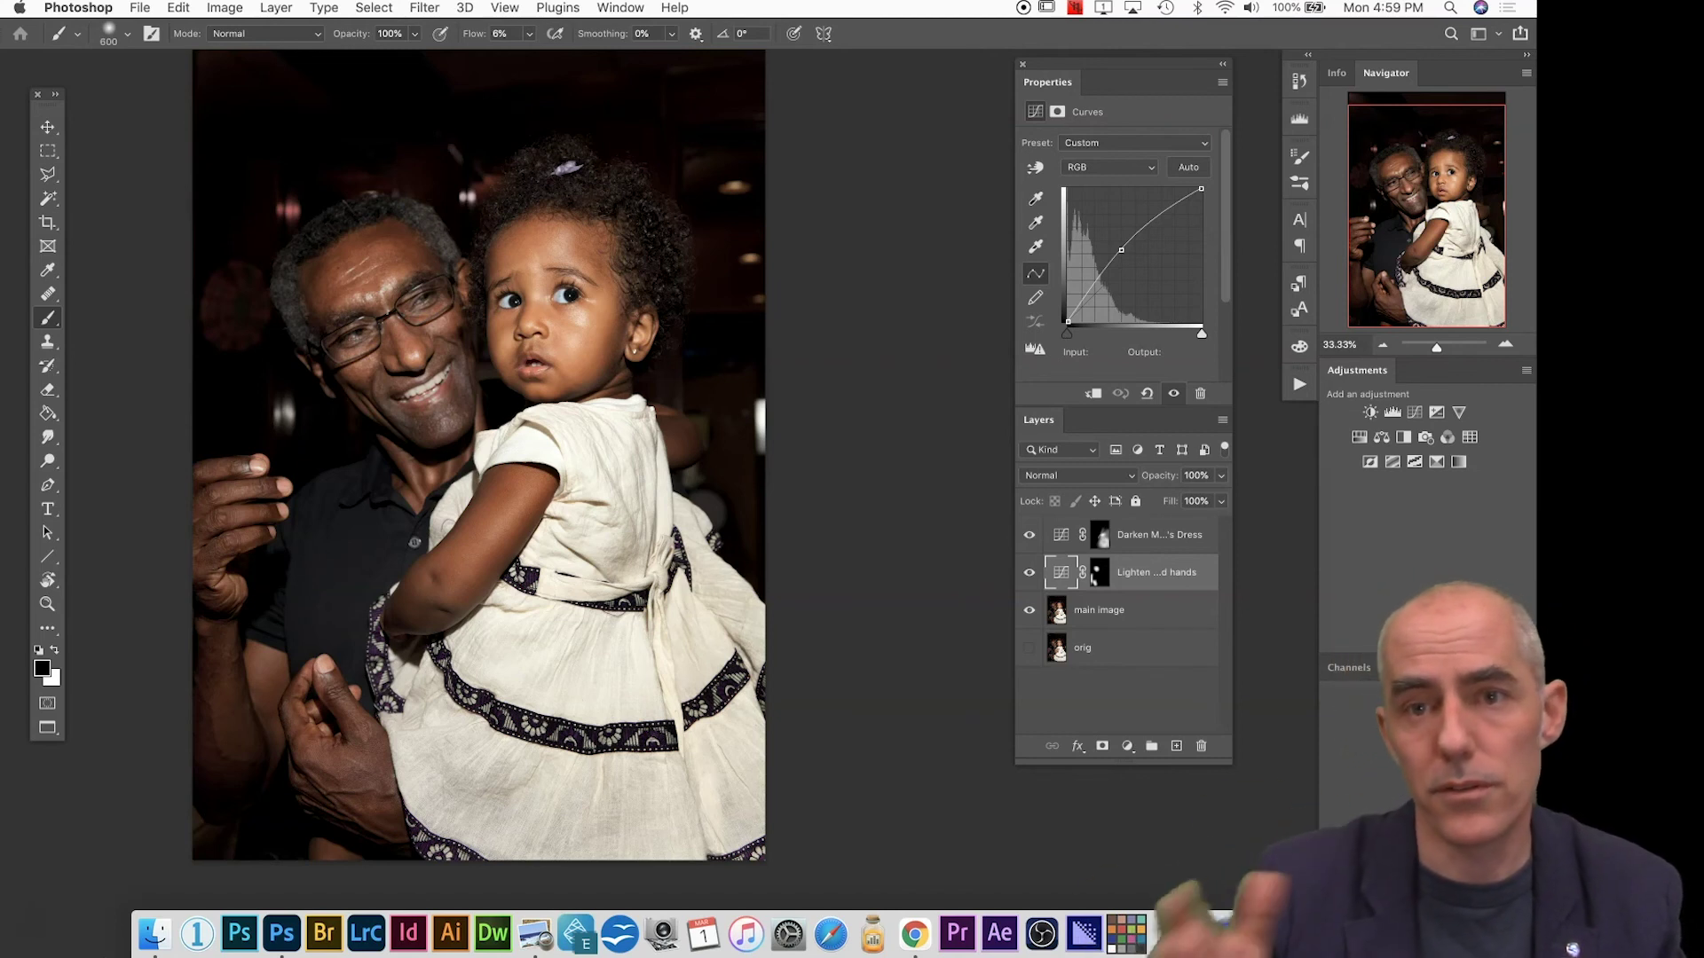
left_click(202, 933)
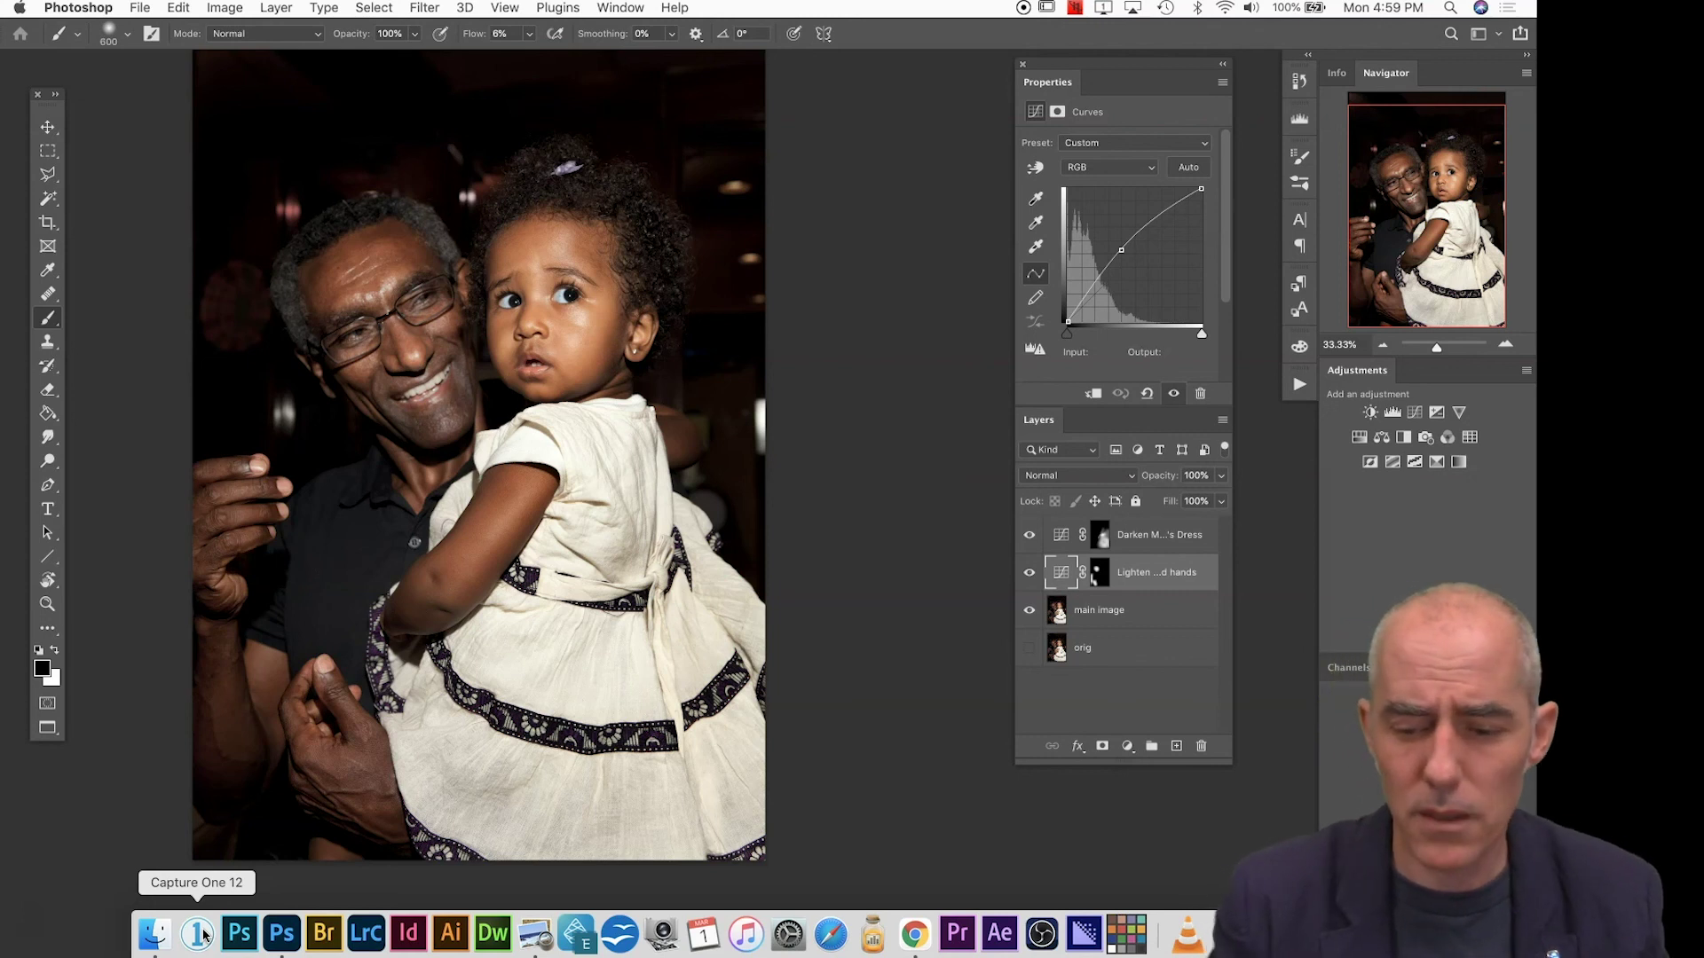
Group the darkening and lightening Curves layers, expand the group, and name it "Dodge and Burn"
left_click(1164, 533, "shift")
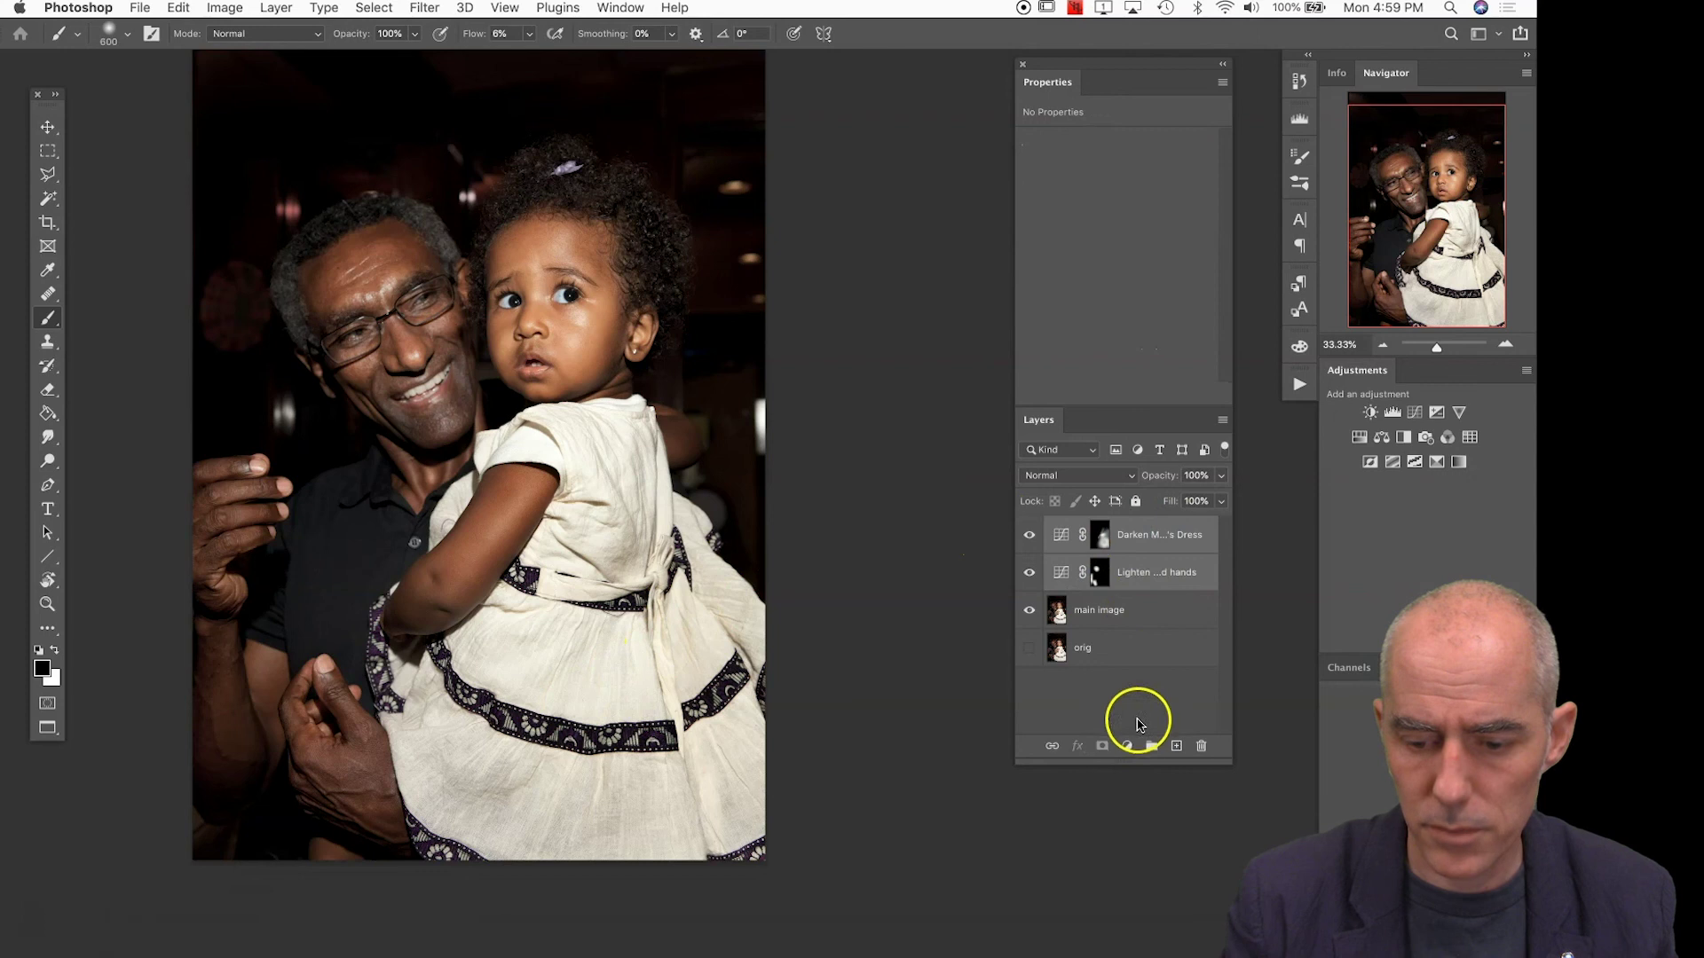
left_click(1151, 746)
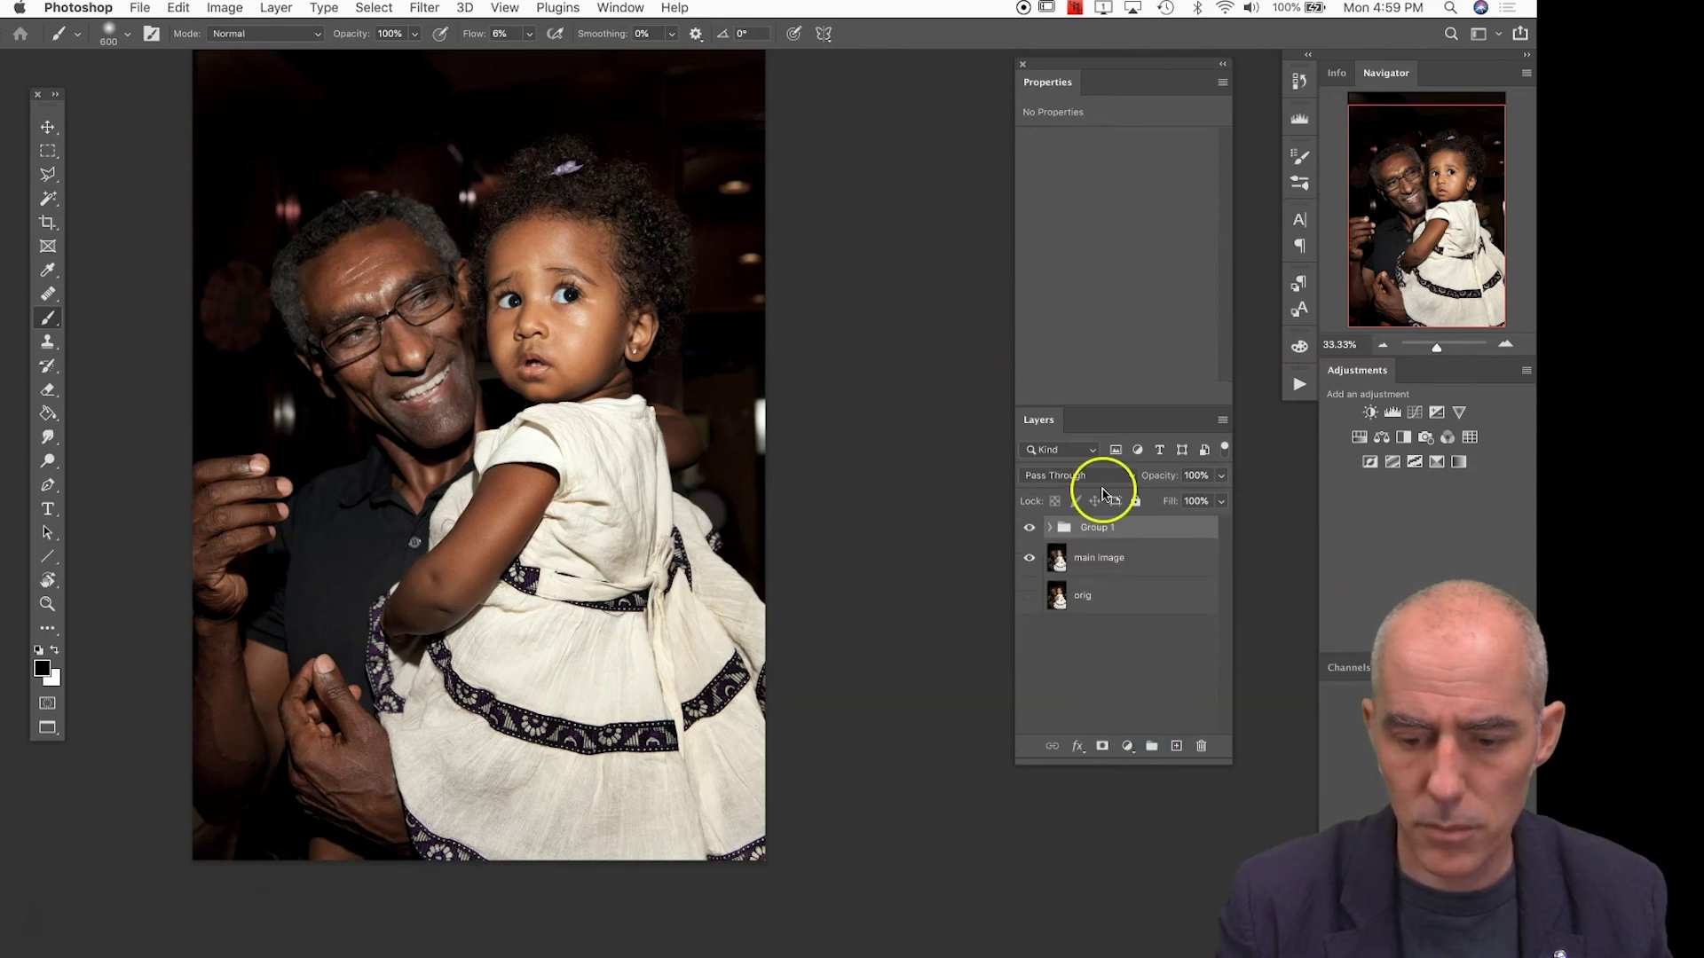
left_click(1050, 529)
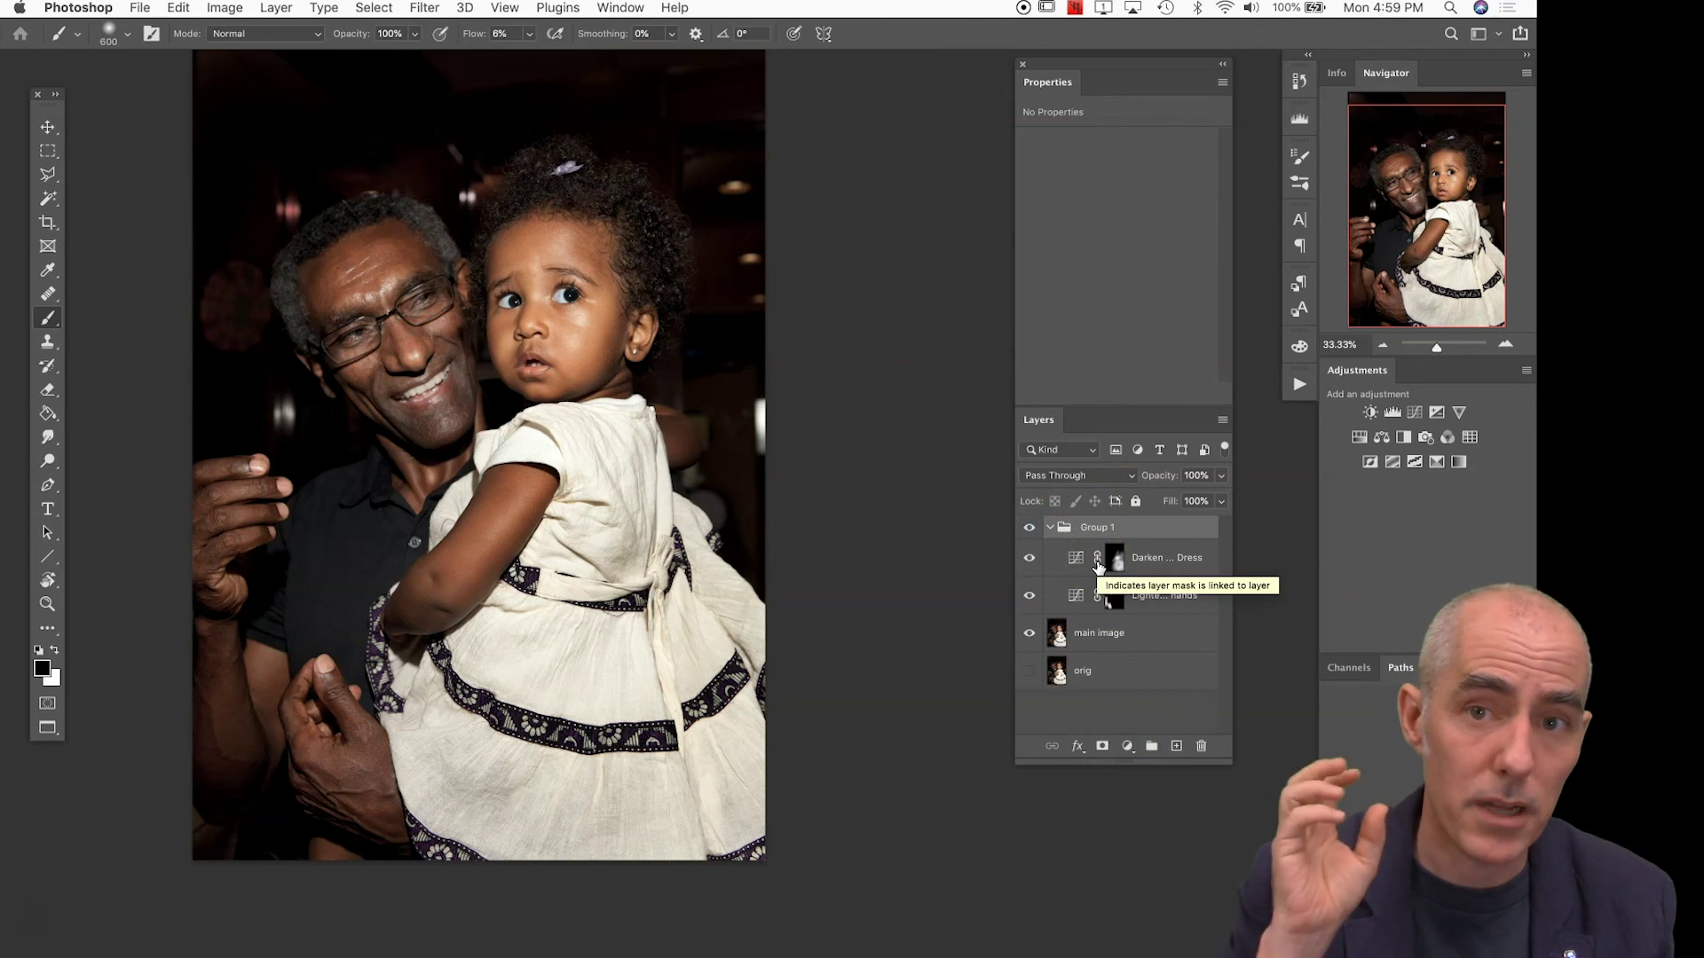
double_click(1096, 528)
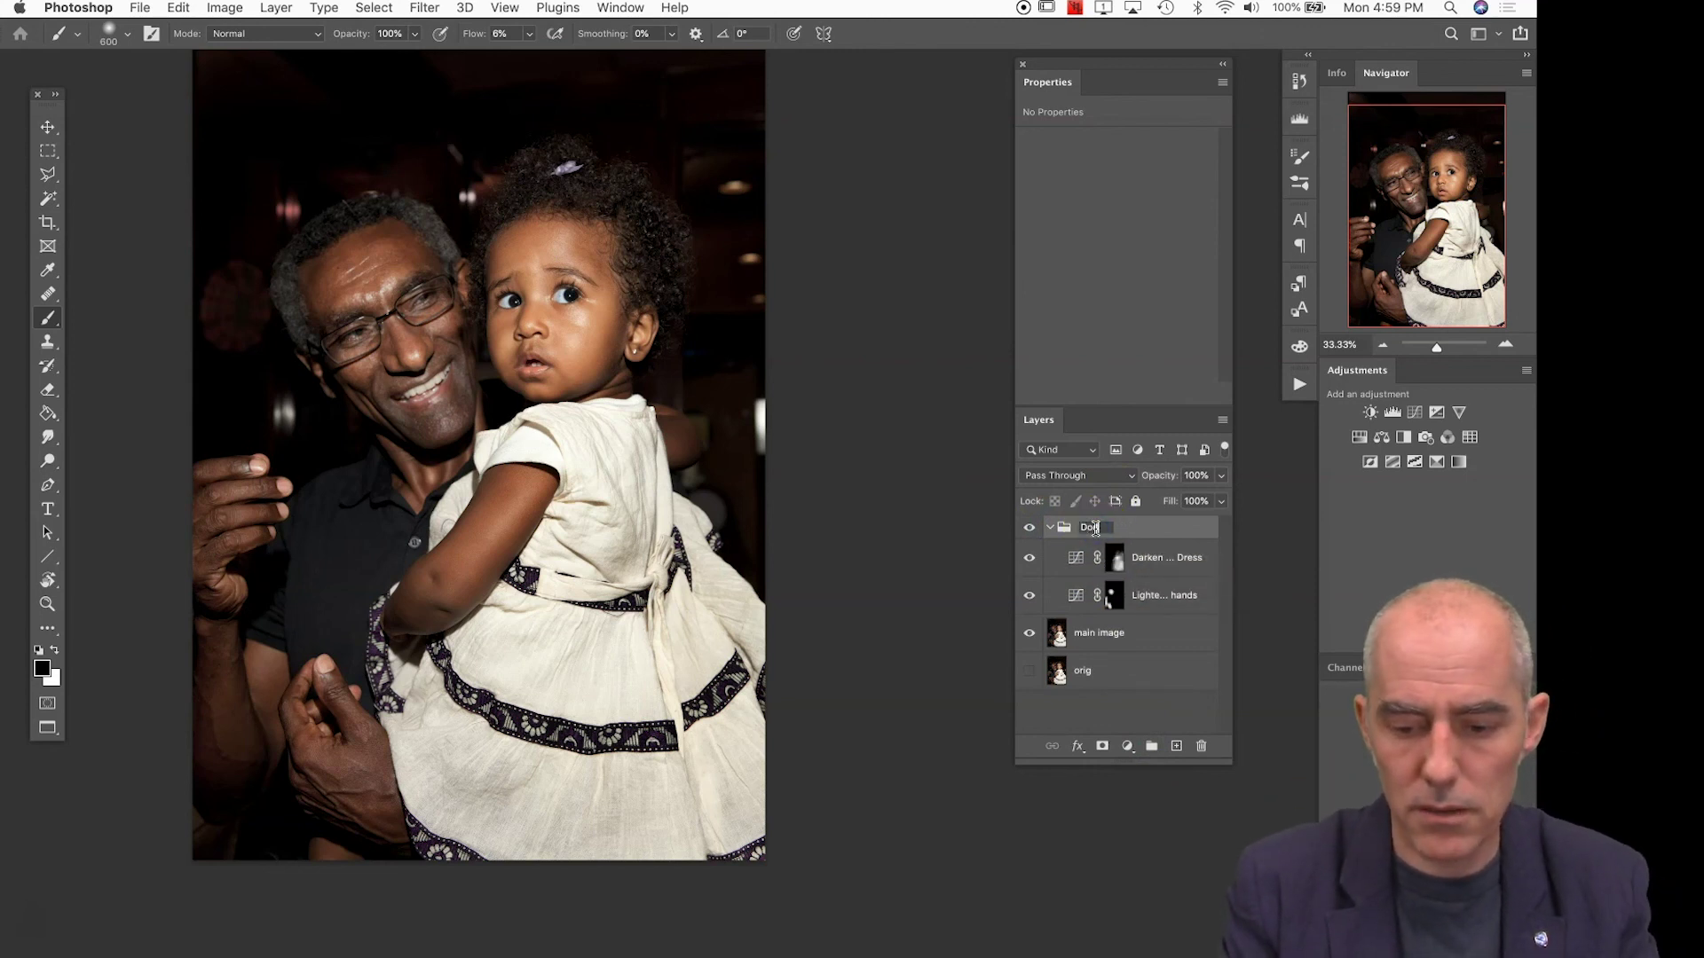
type("Dodge and Burn")
key("Return")
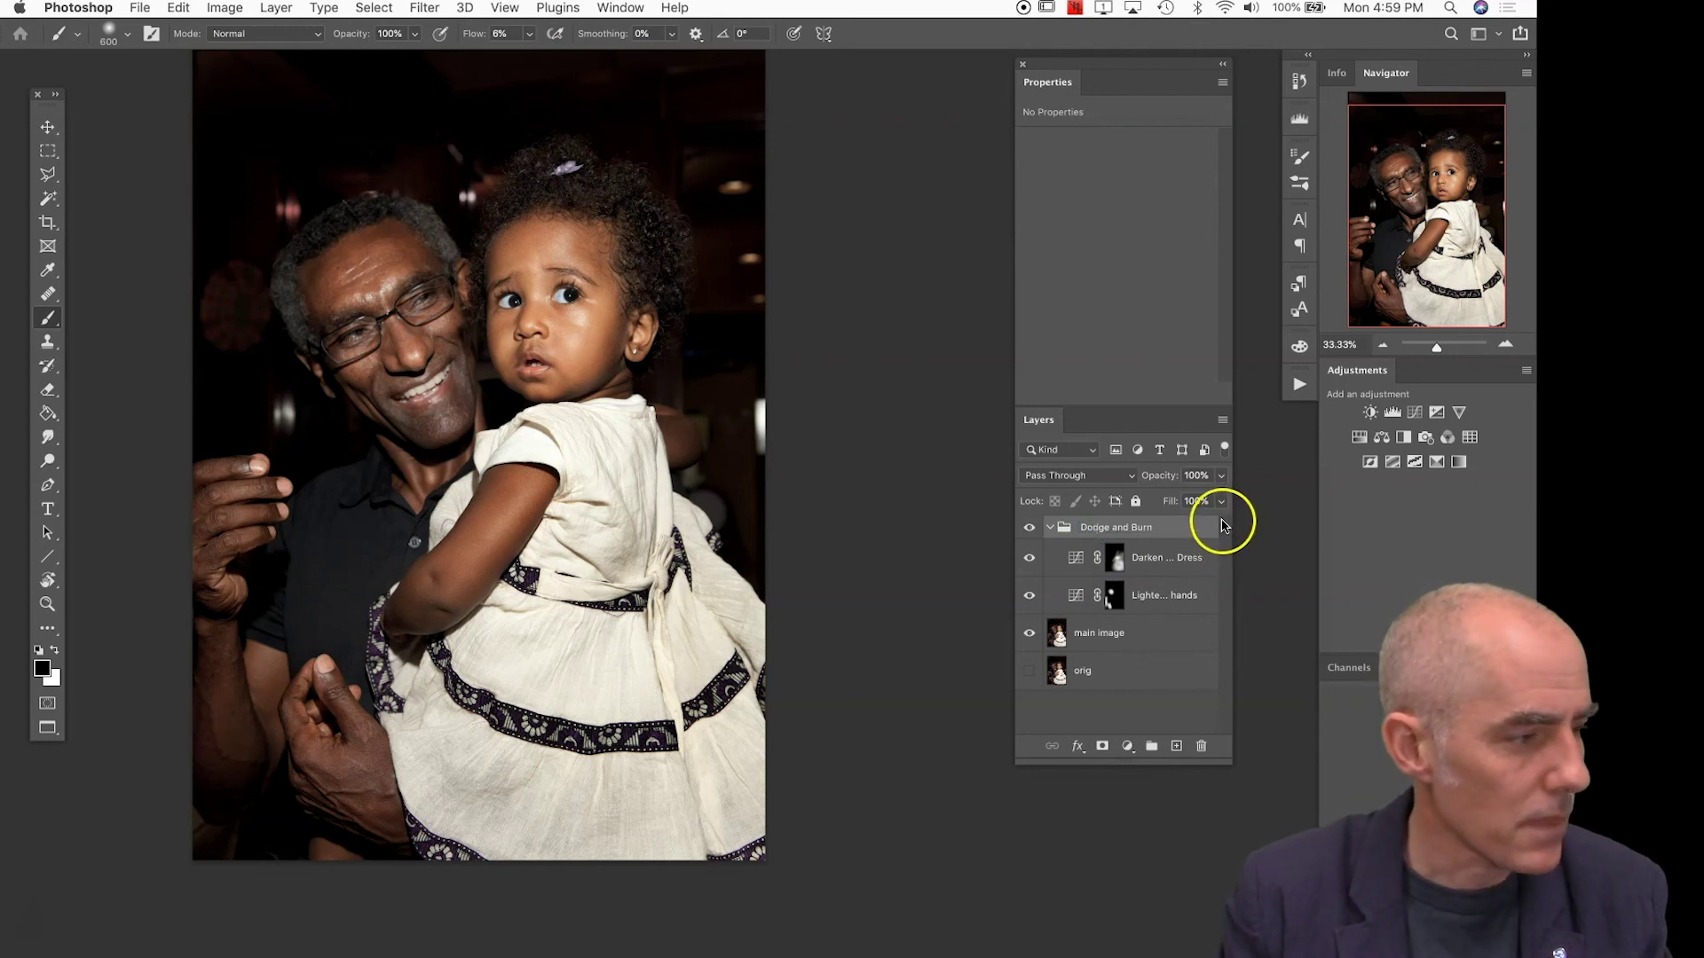
Add a Hue/Saturation adjustment layer directly above the dress-darkening Curves layer inside the Dodge and Burn group
left_click(1183, 556)
key("x")
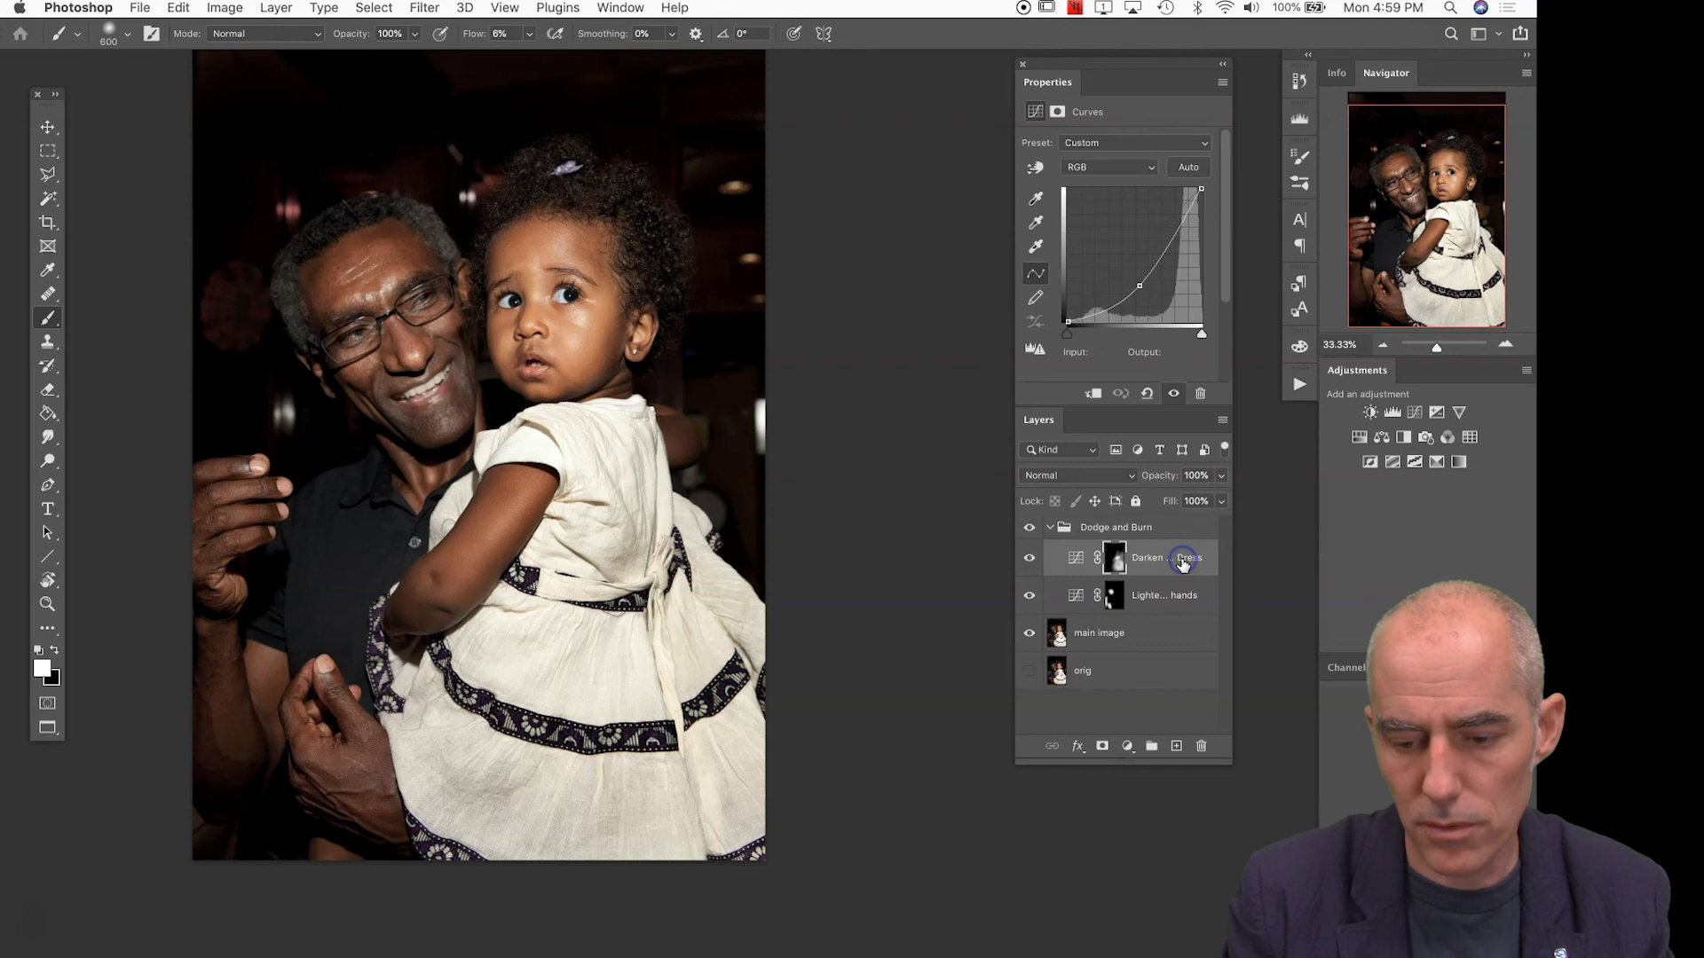
left_click_drag(1183, 569, 1120, 525)
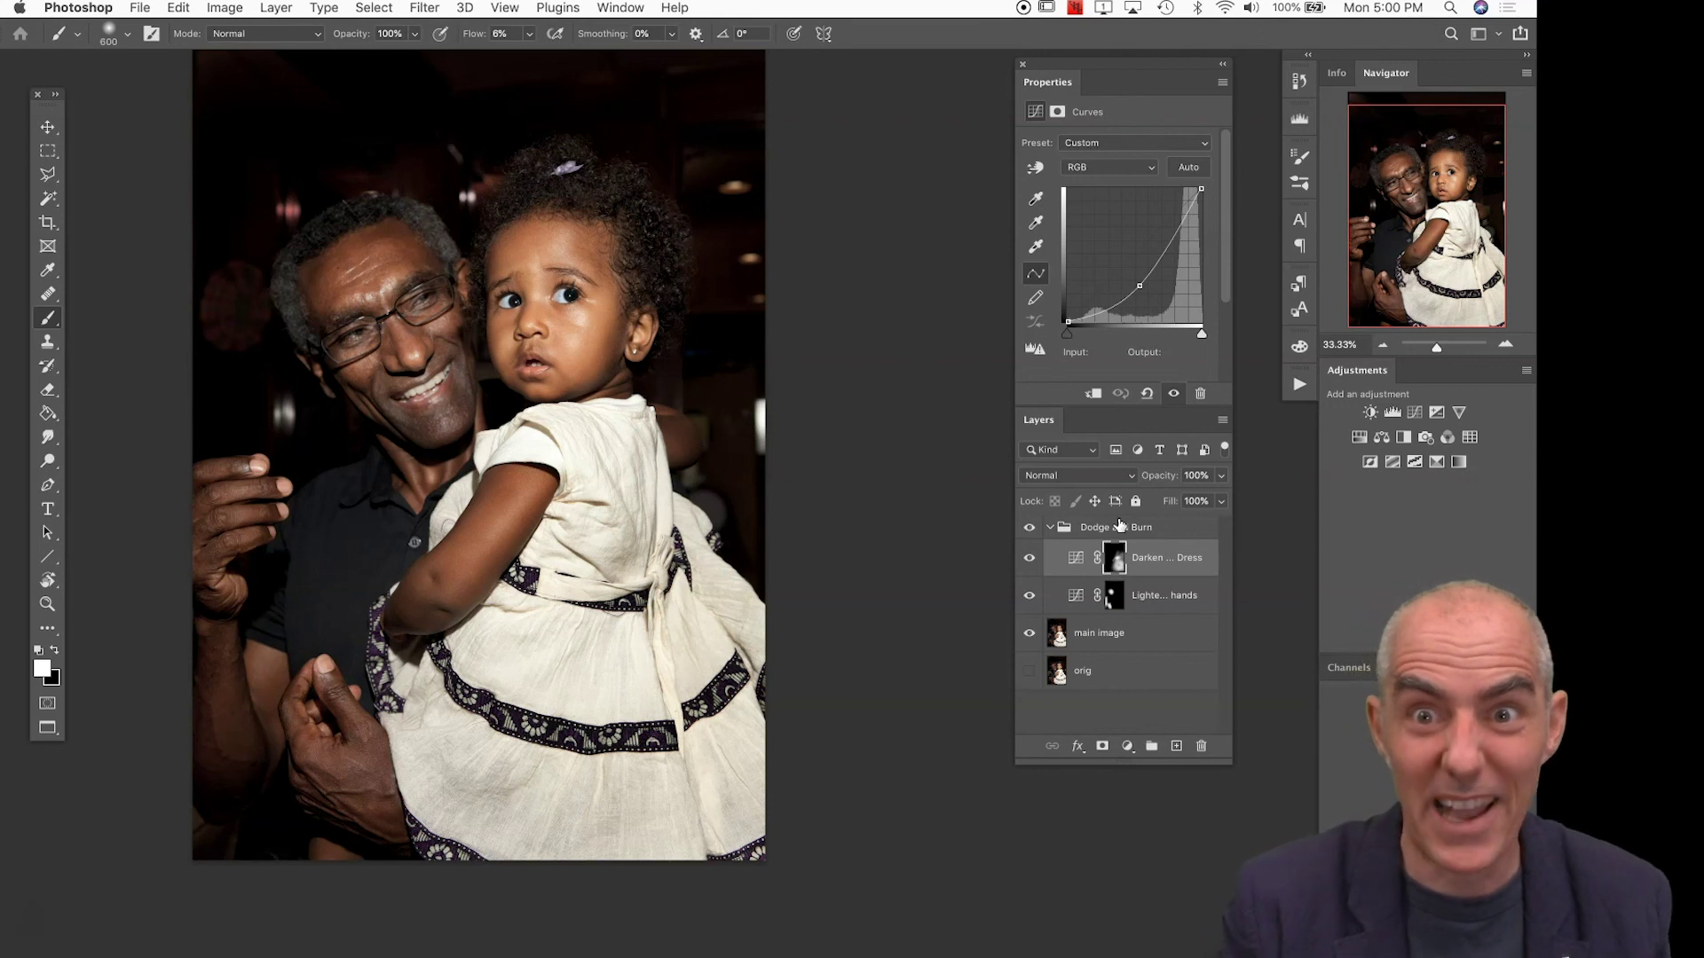
left_click(1118, 533)
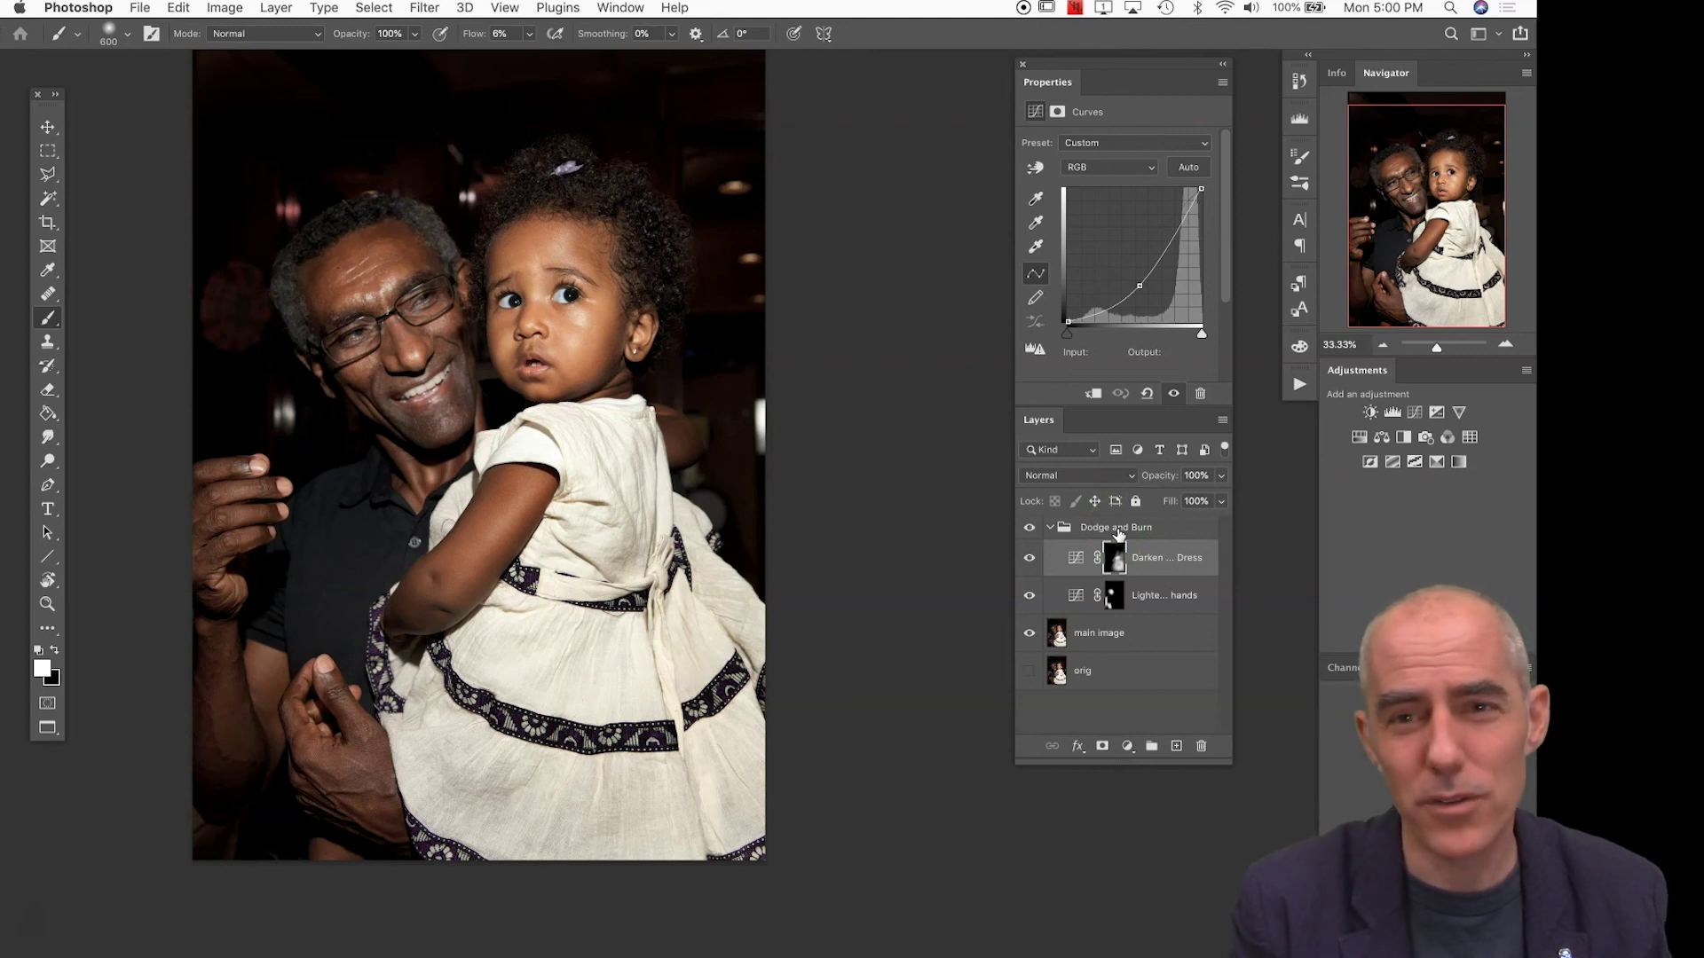
left_click(1125, 563)
key("x")
left_click(1078, 559)
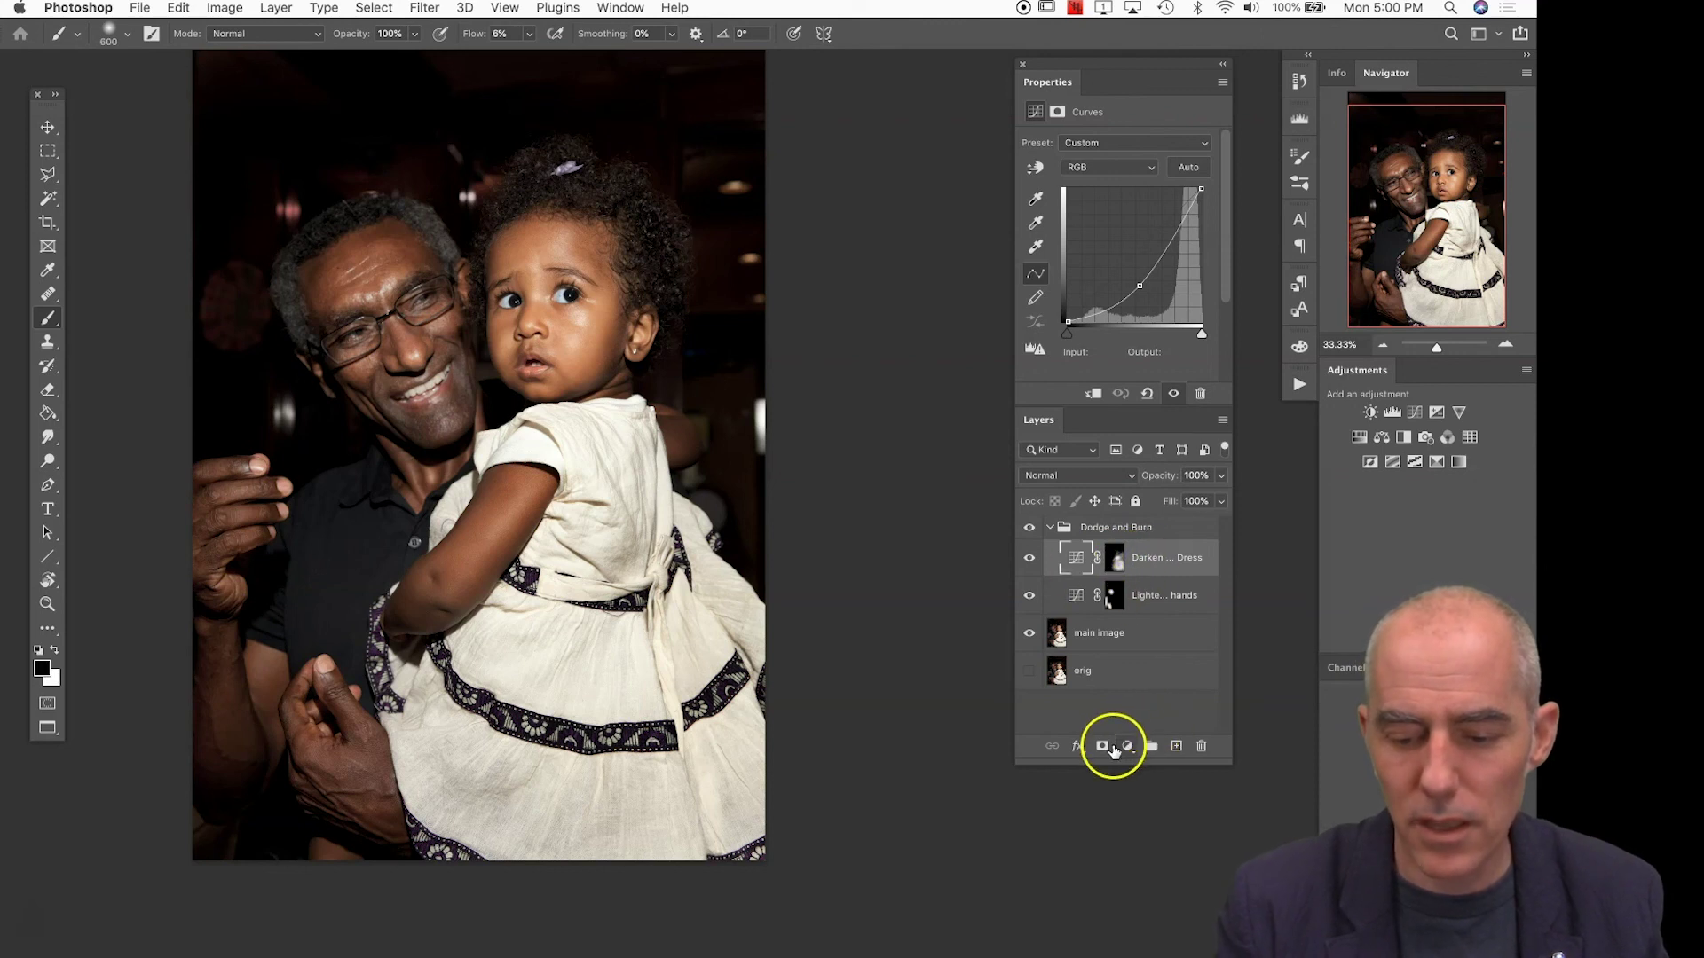
left_click(1127, 746)
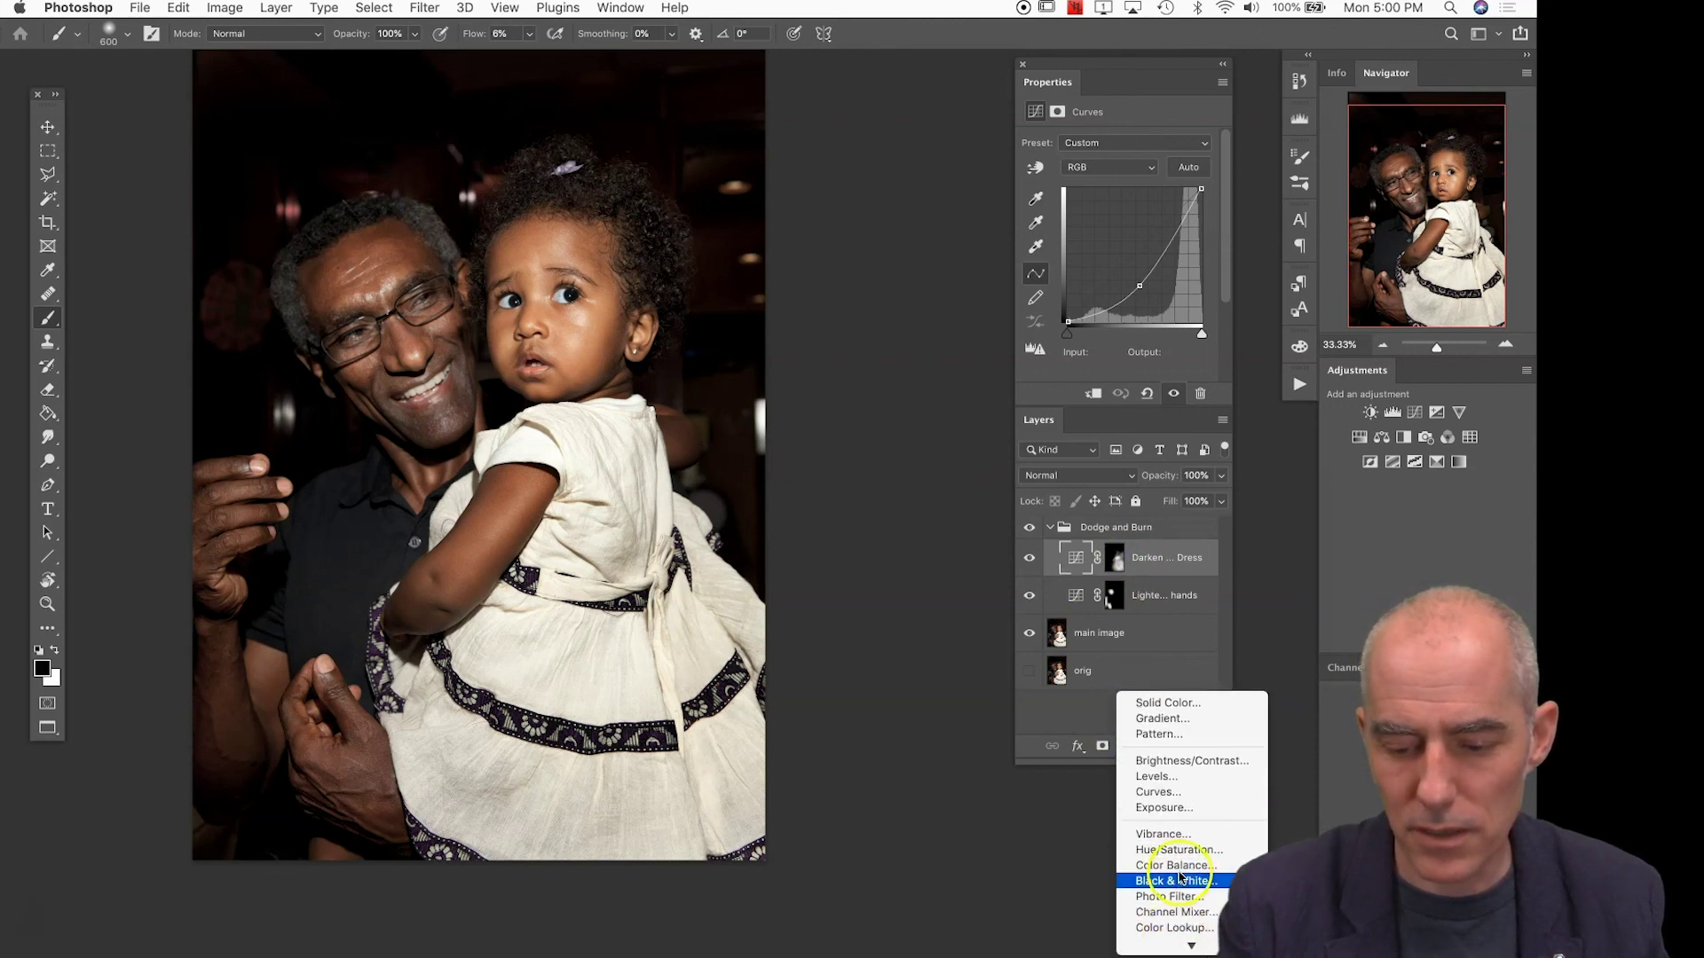
left_click(1185, 852)
key("x")
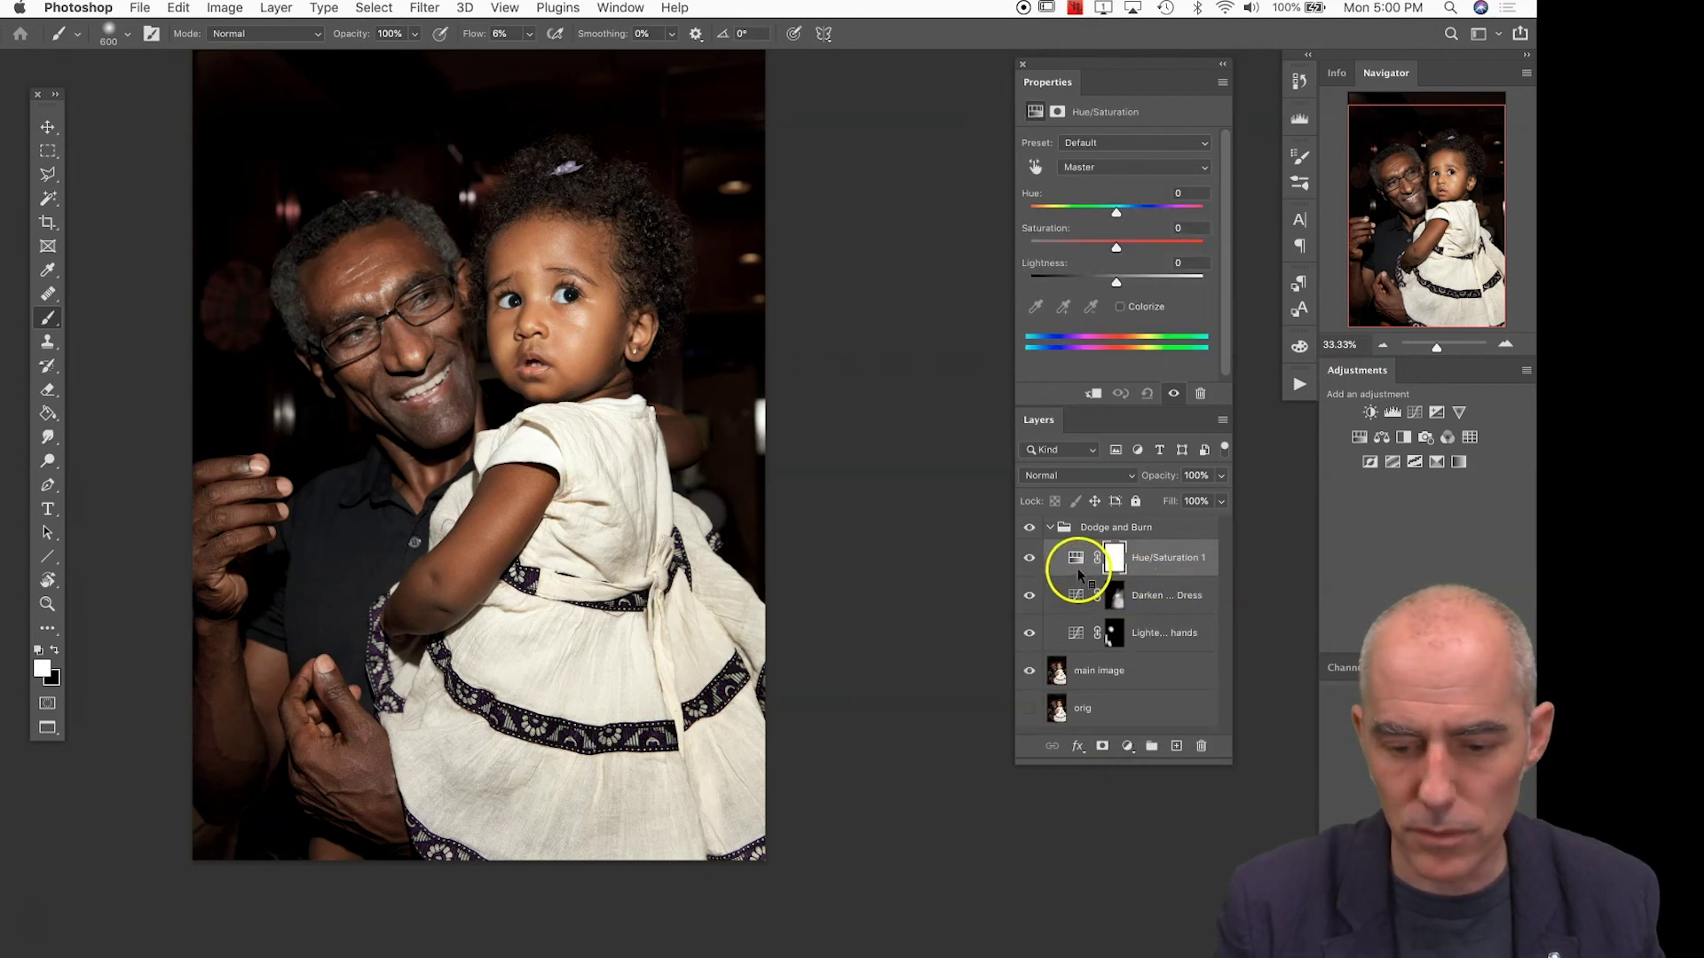
Try clipping the Hue/Saturation layer to the dress-darkening layer and releasing it again, twice in a row
left_click(1078, 573, "alt")
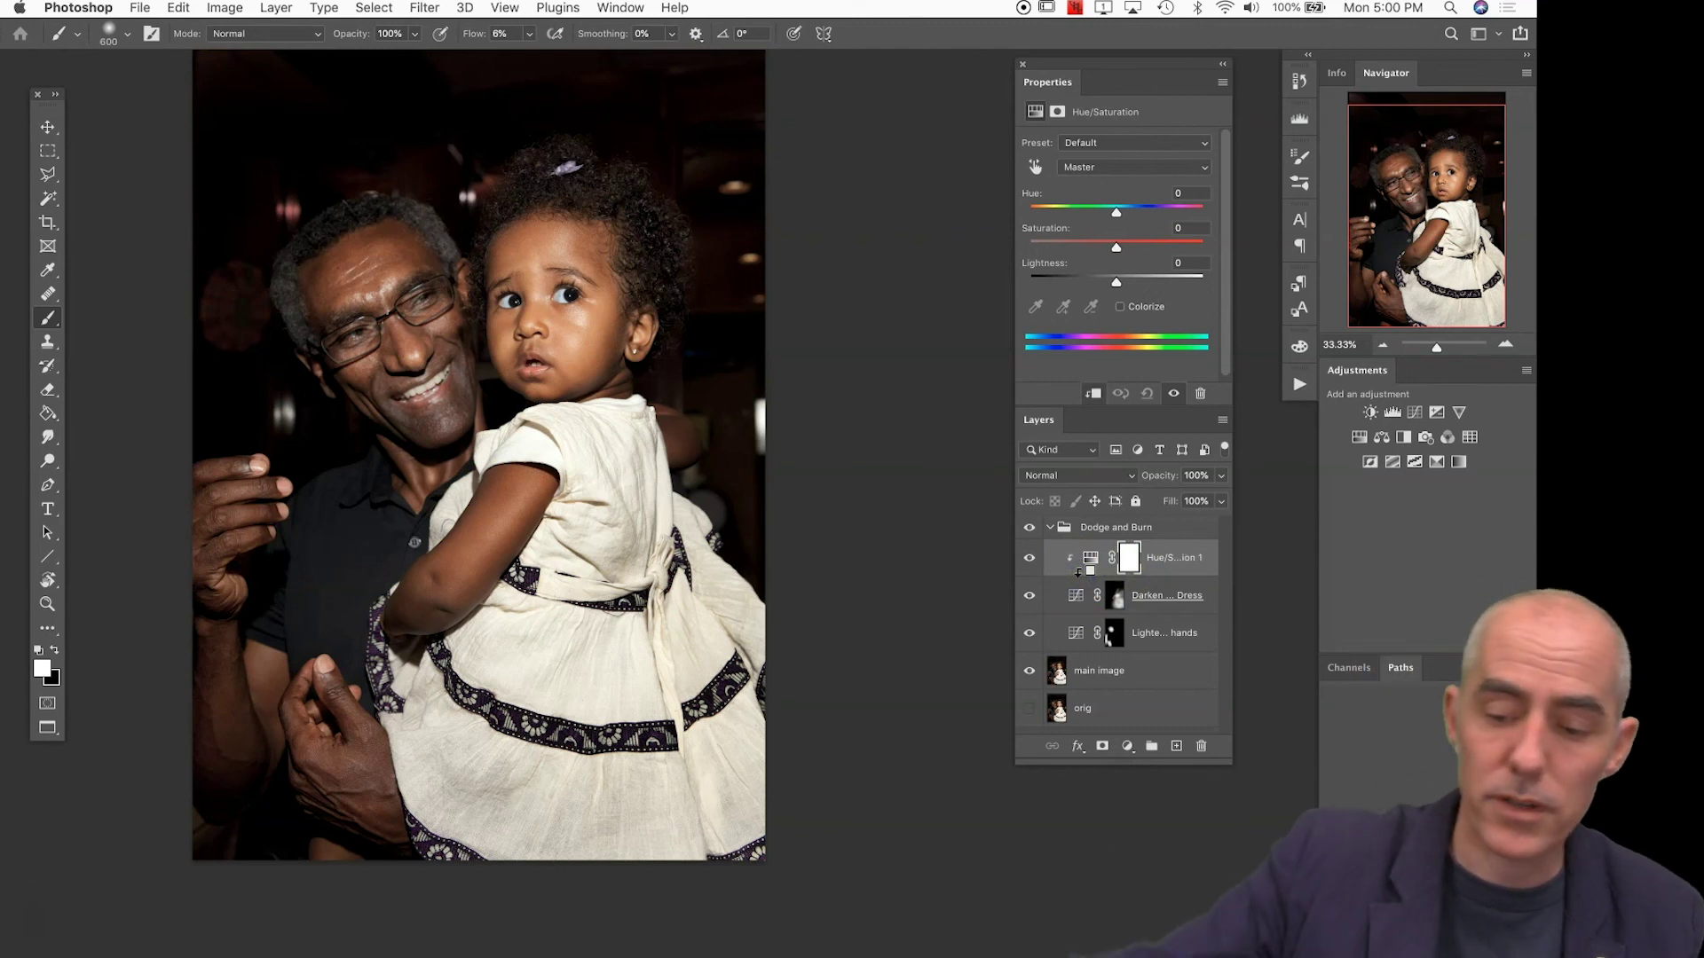
left_click_drag(1078, 572, 1150, 599)
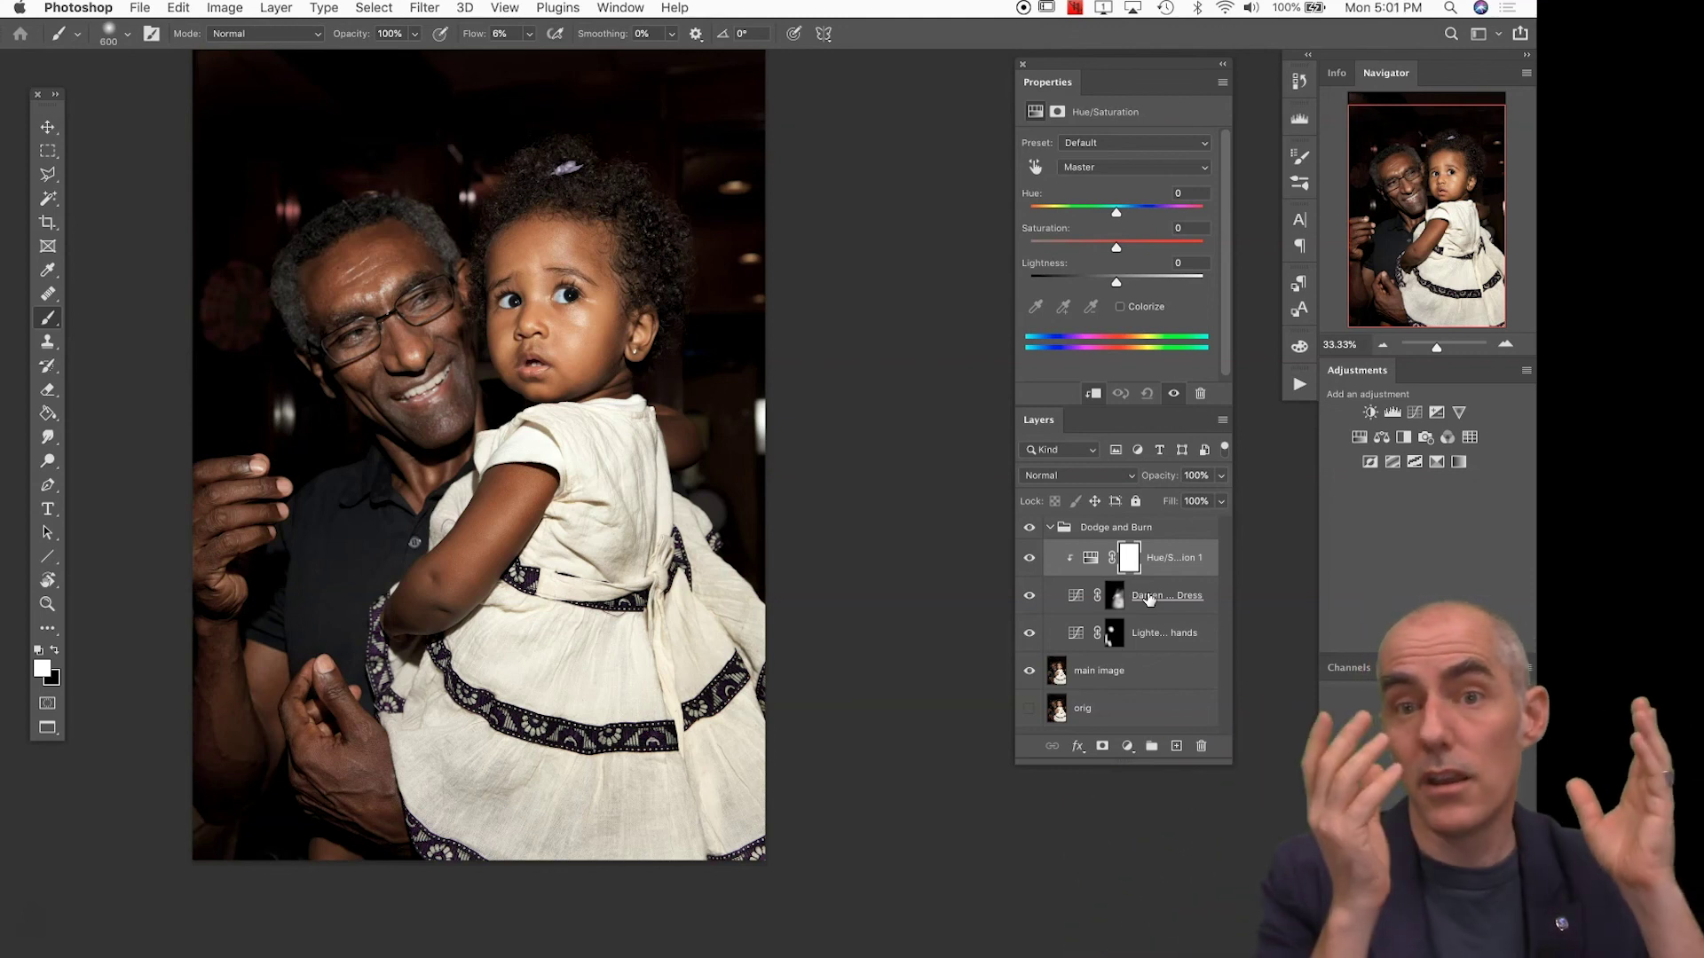
mouse_move(1149, 599)
left_mouse_down()
mouse_move(1145, 584)
mouse_move(1136, 601)
left_mouse_up()
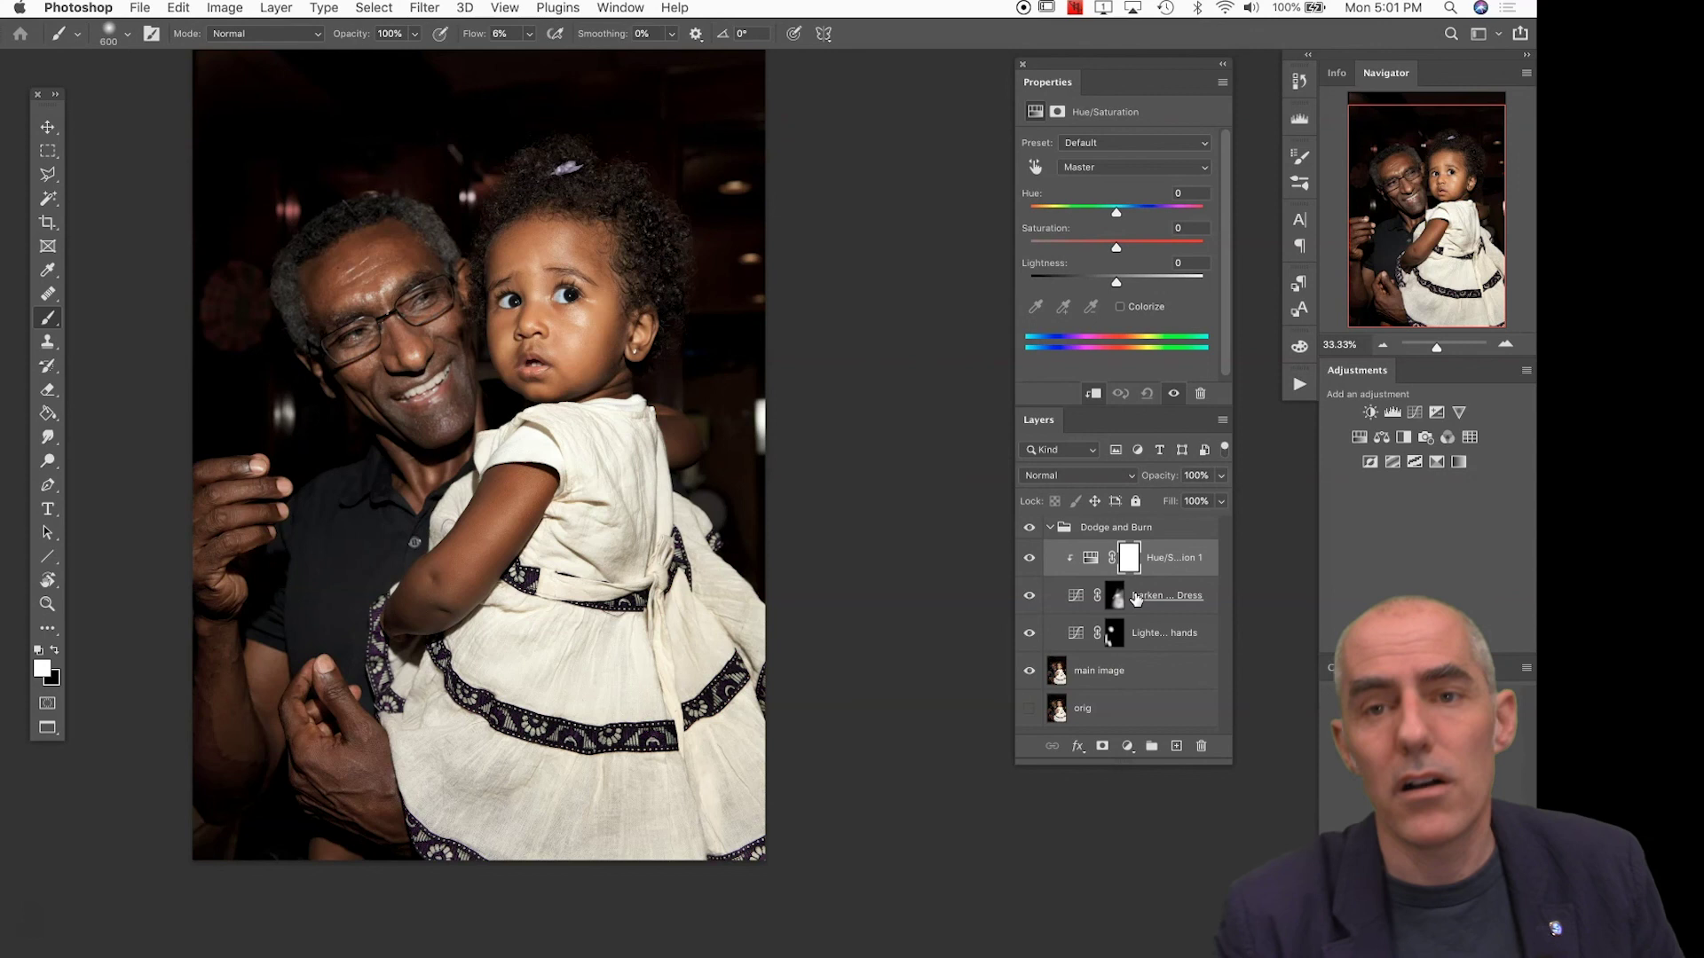
left_click(1128, 599)
left_click_drag(1129, 599, 1068, 575)
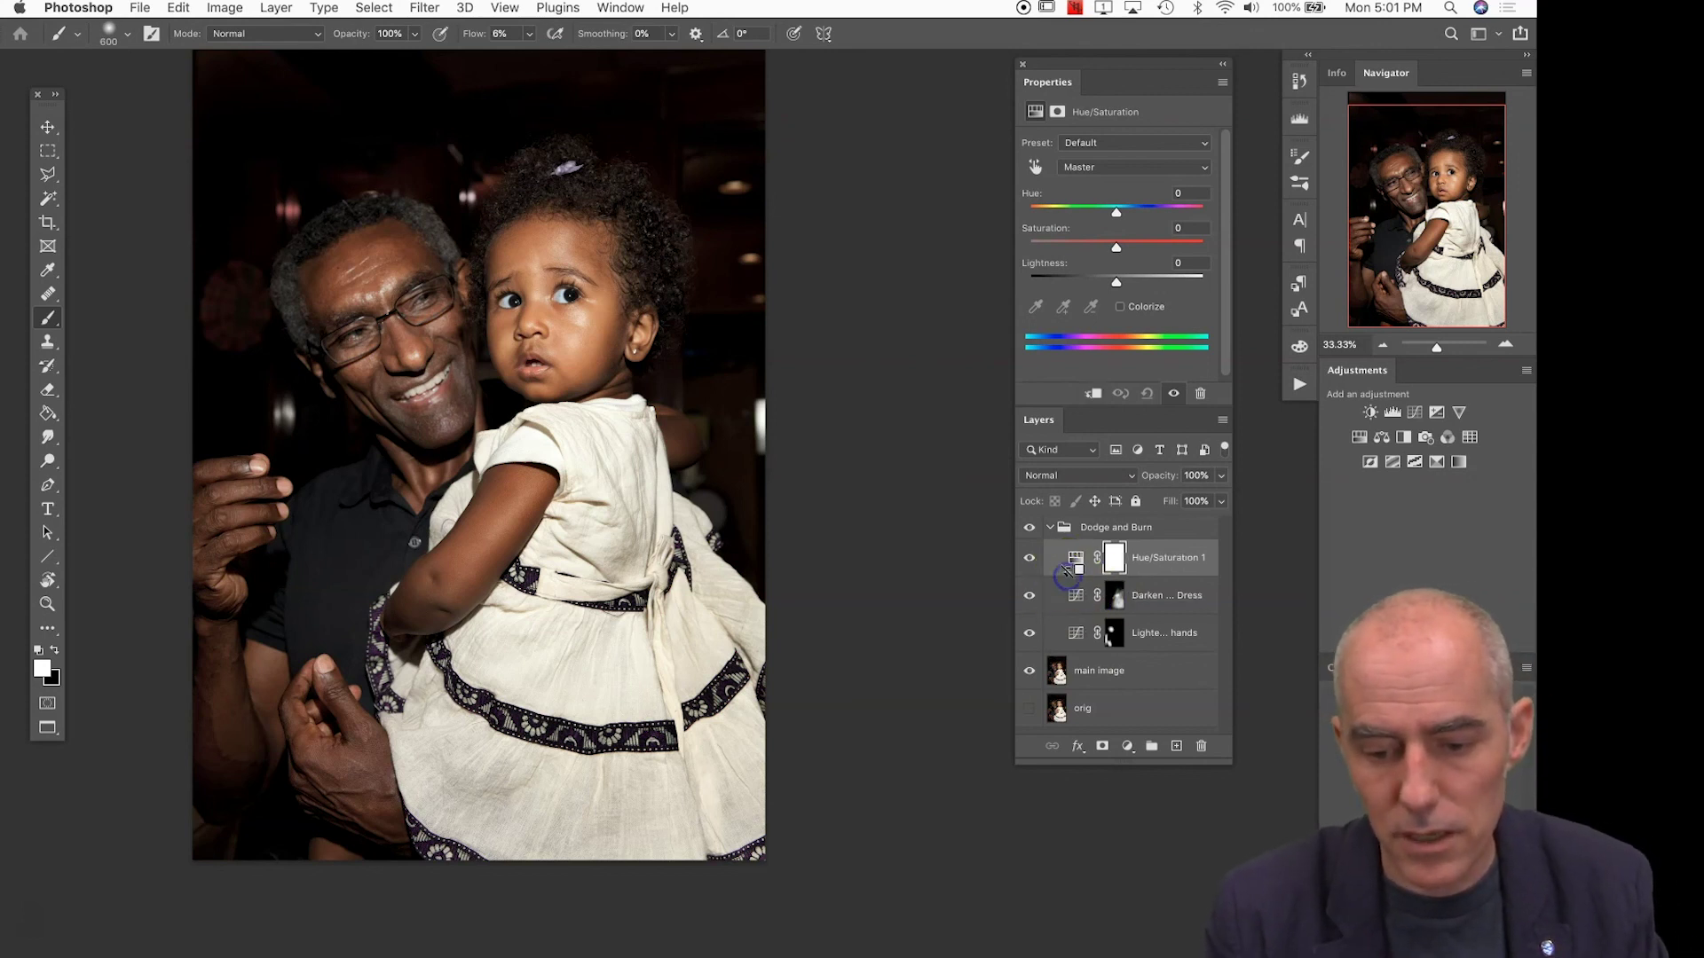
left_click(1068, 577, "alt")
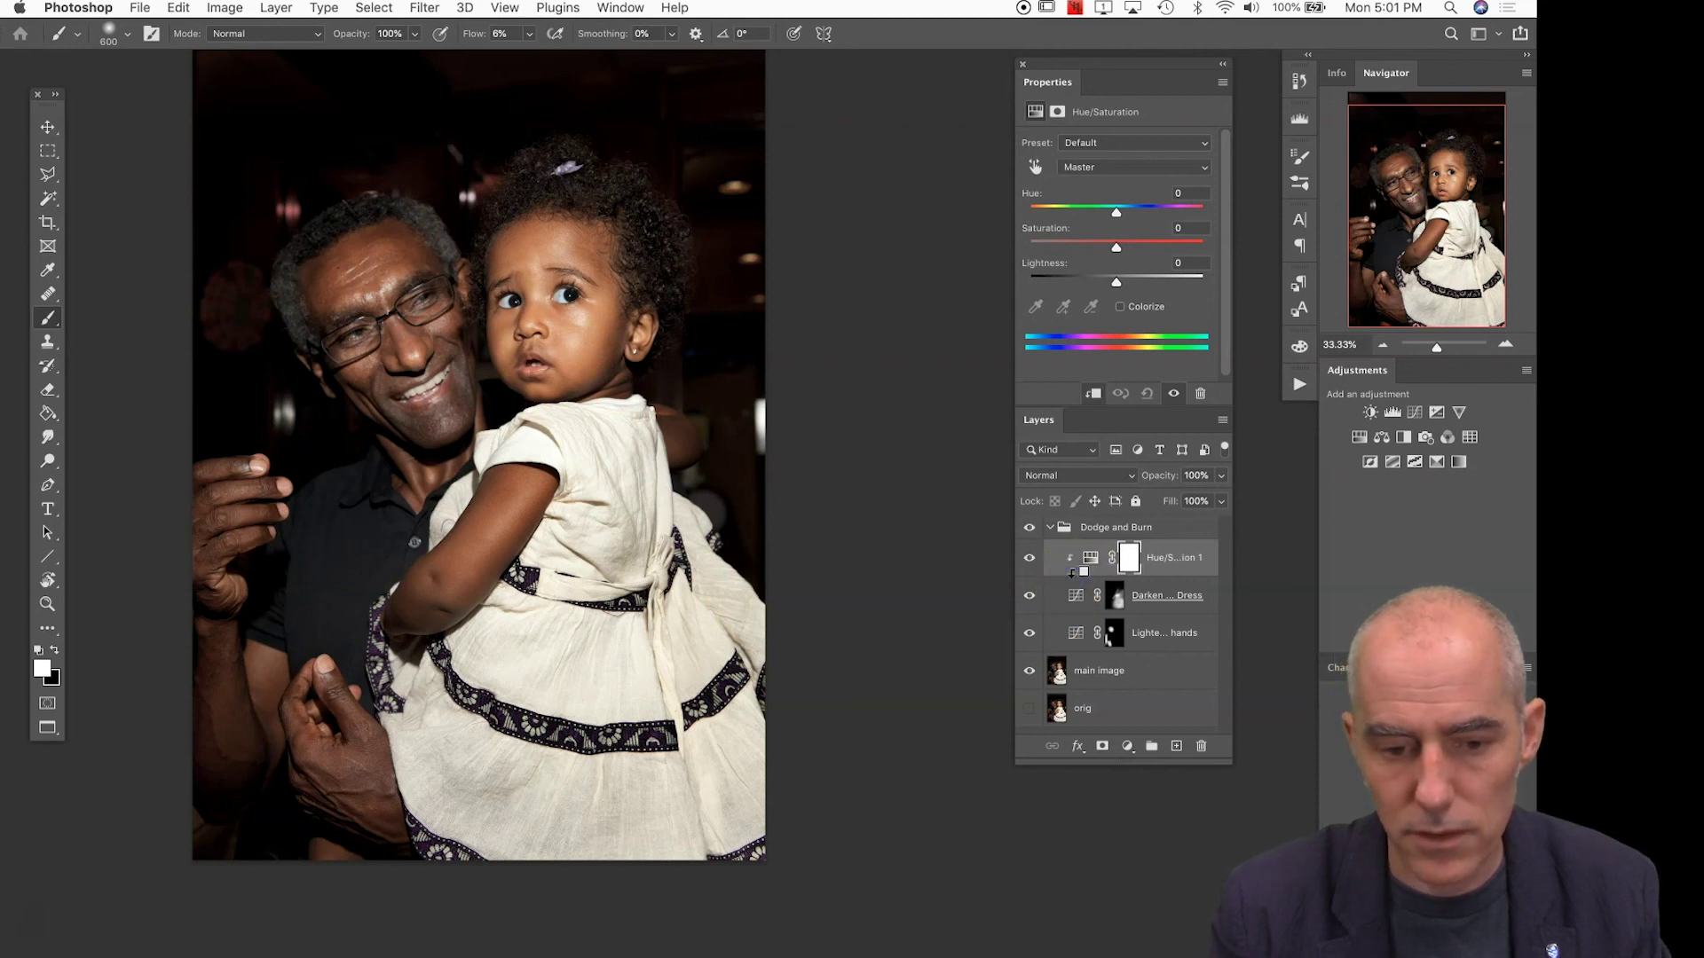
left_click(1071, 573, "alt")
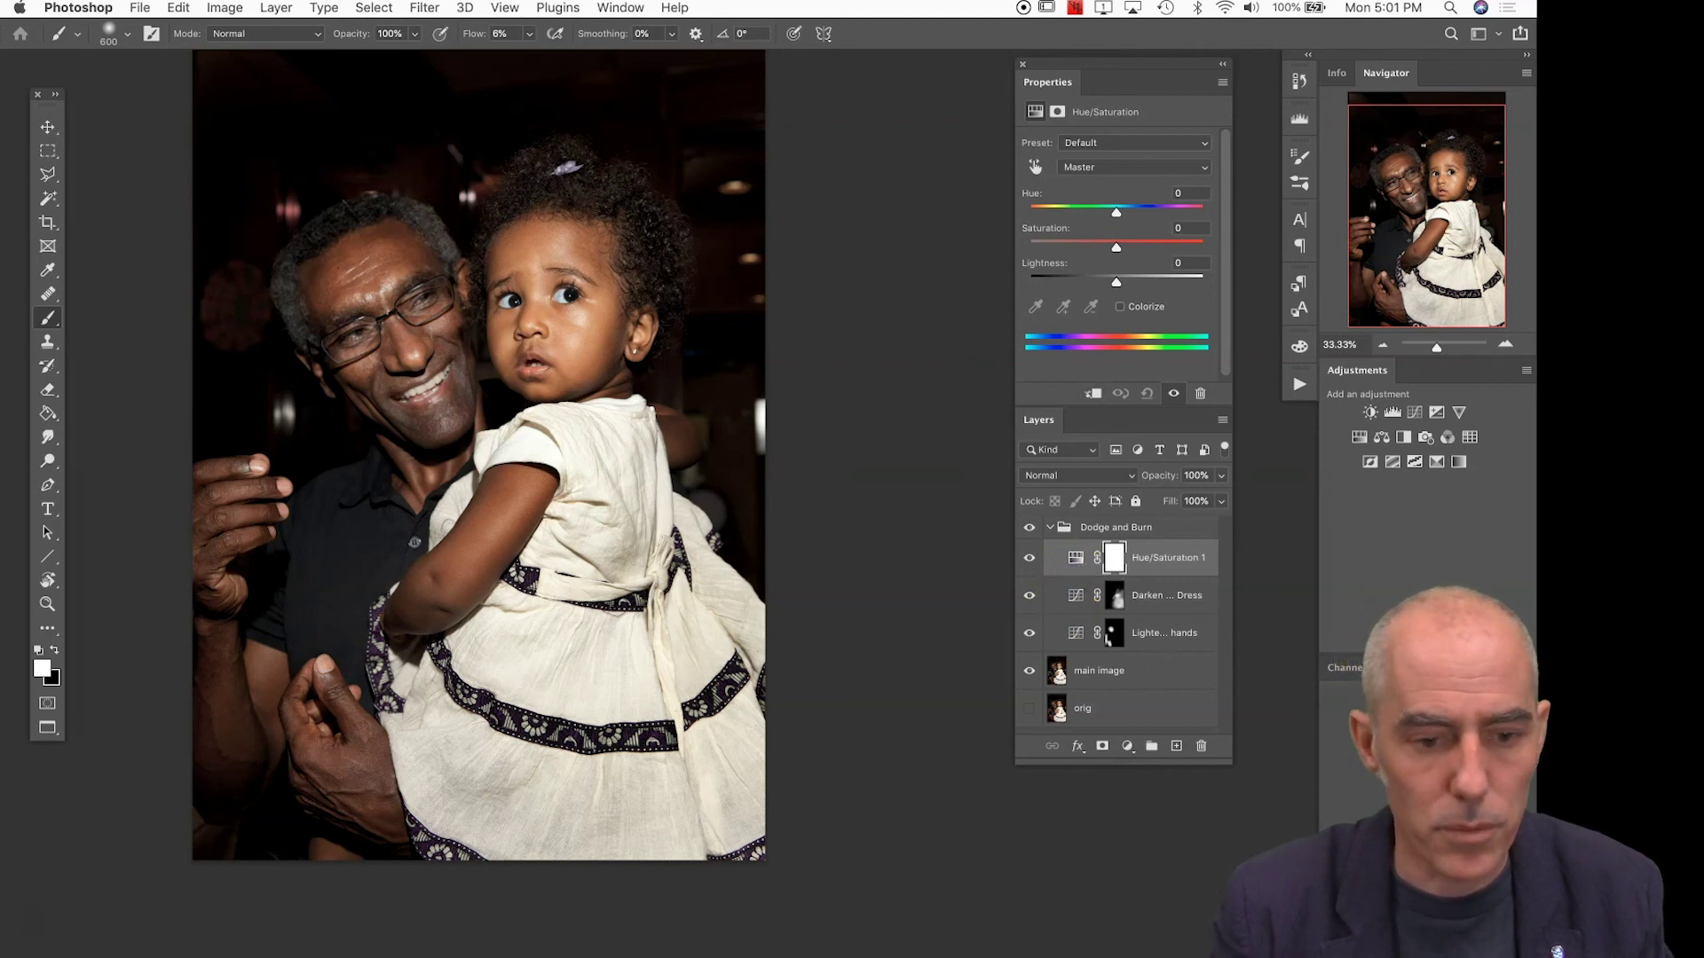
Create a clipping mask tying the Hue/Saturation layer to the dress-darkening layer, and set its saturation to -11
left_click(276, 8)
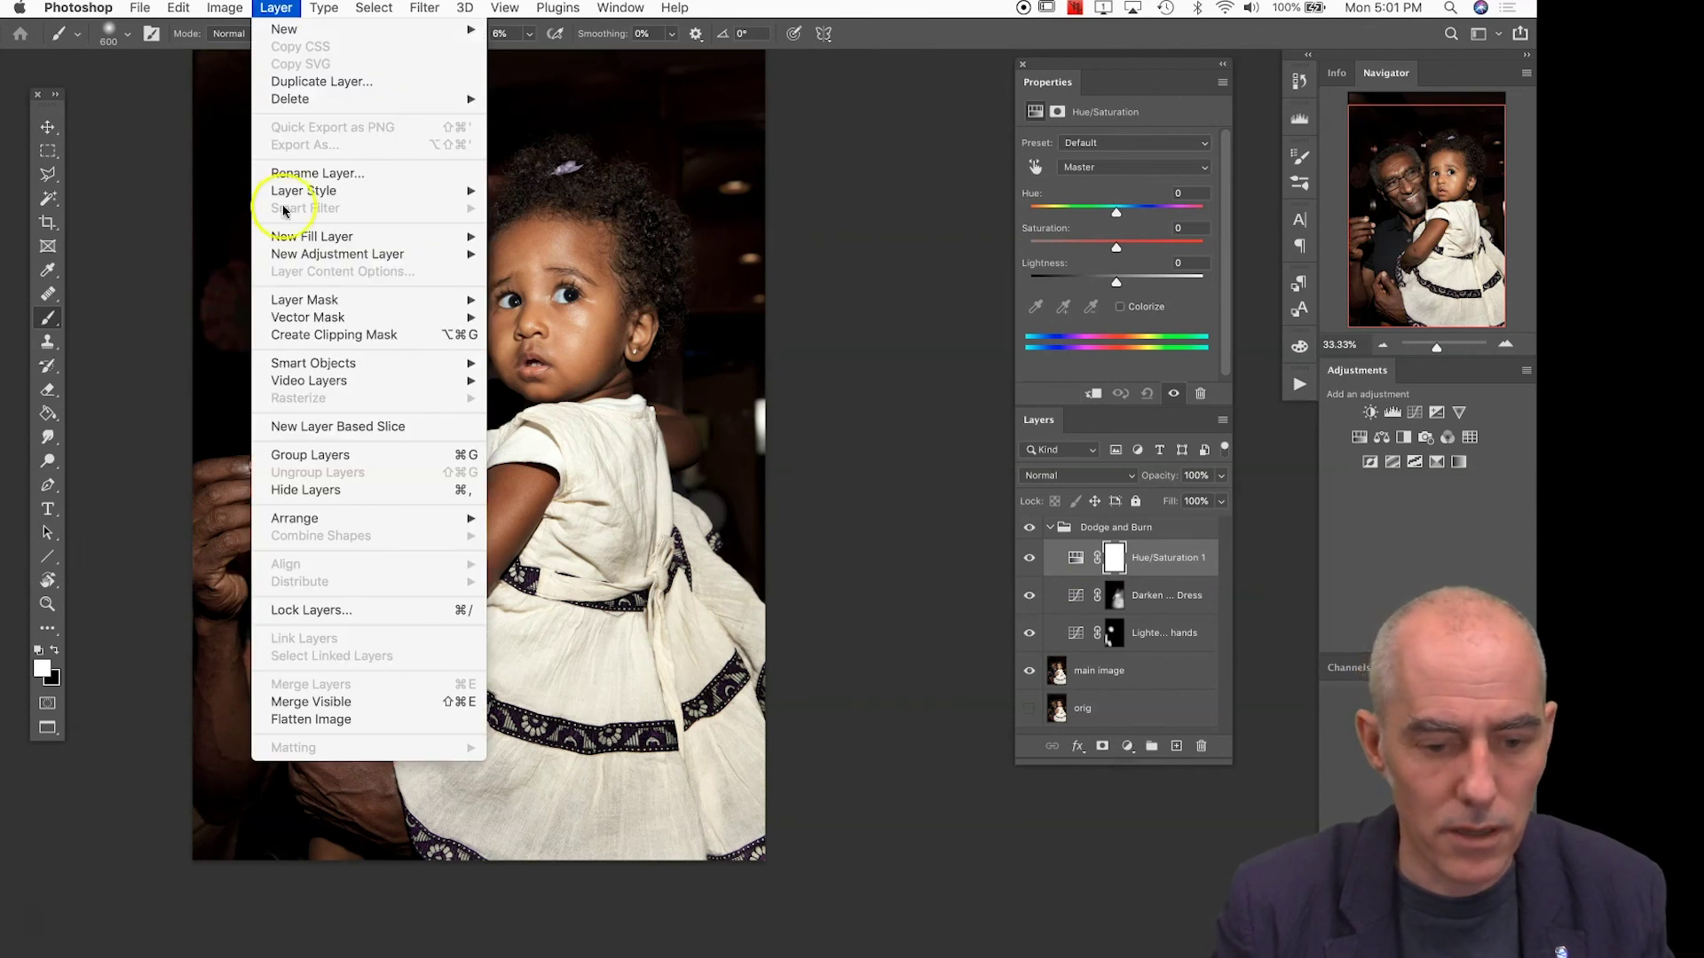
left_click(291, 335)
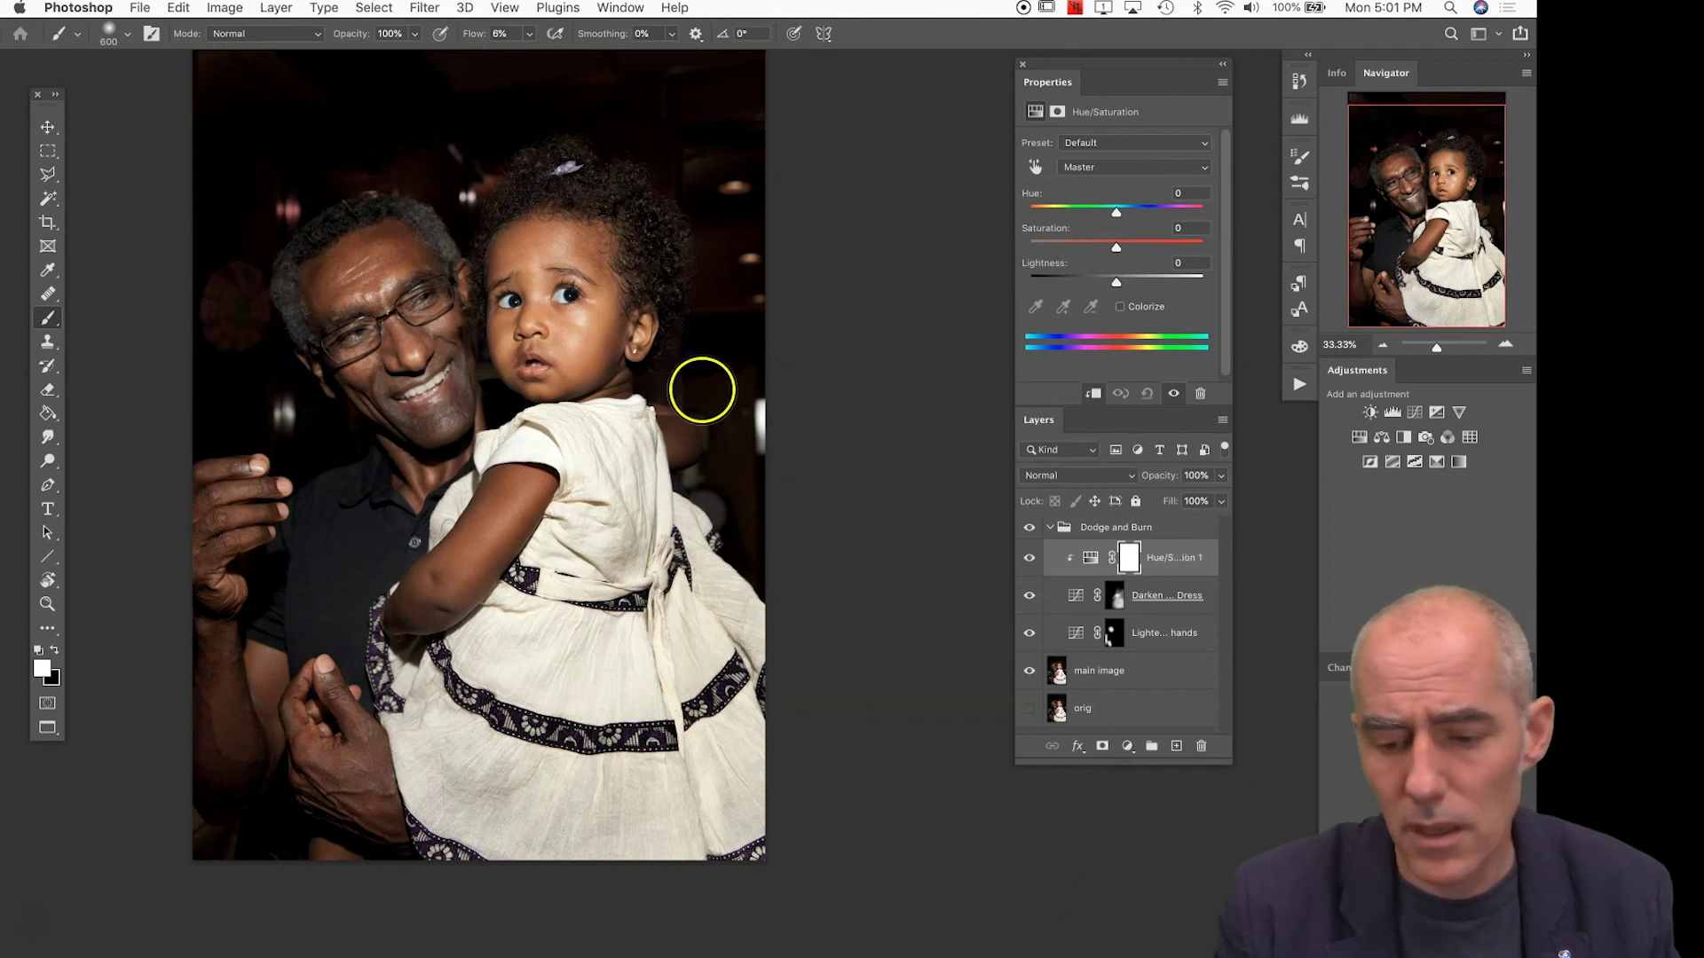
left_click(1090, 557)
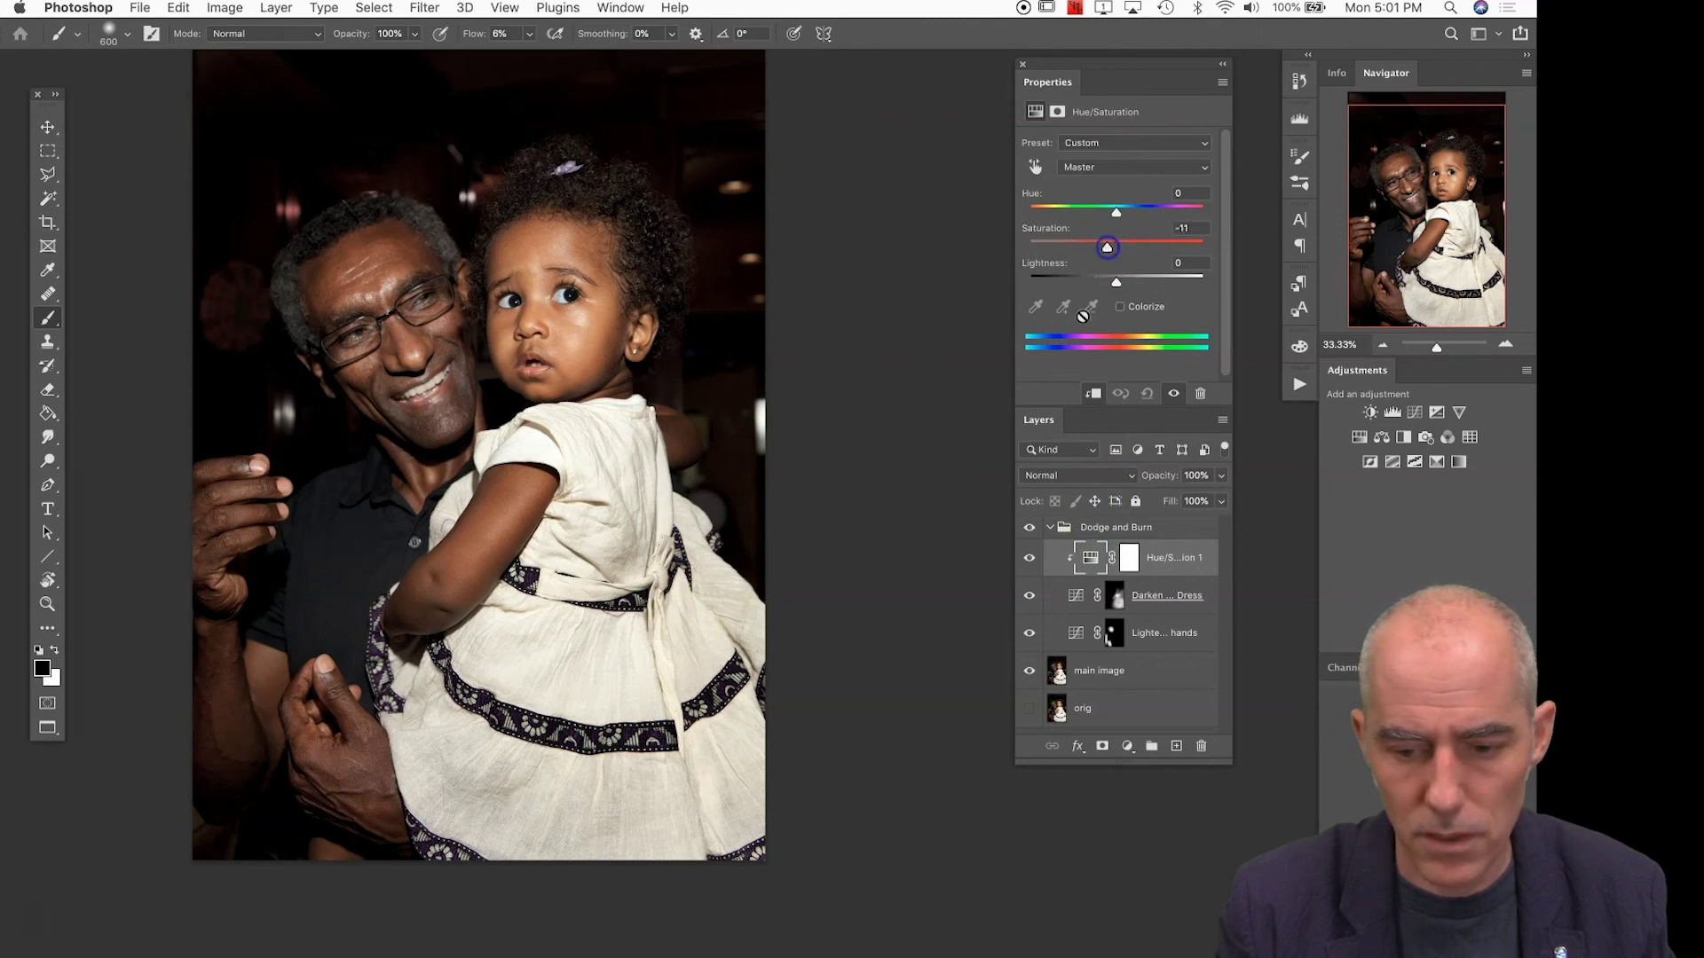
Toggle the visibility of the Hue/Saturation layer to compare the dress with and without the desaturation
left_click(1028, 559)
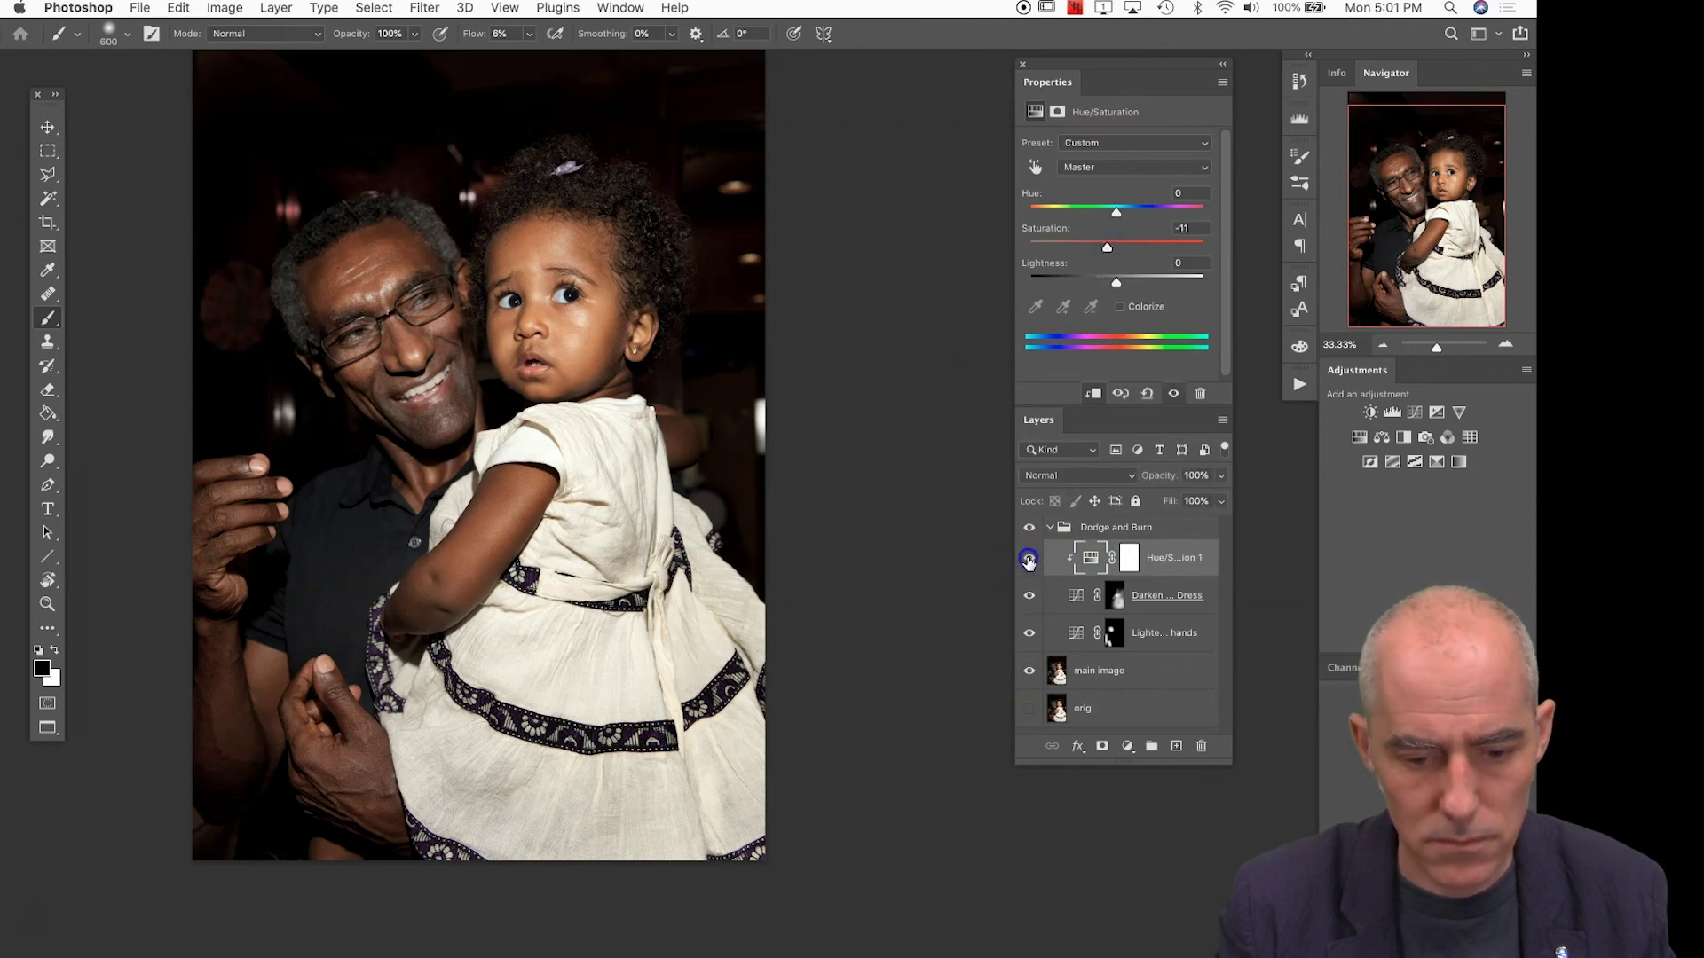
left_click(1028, 559)
left_click(1029, 559)
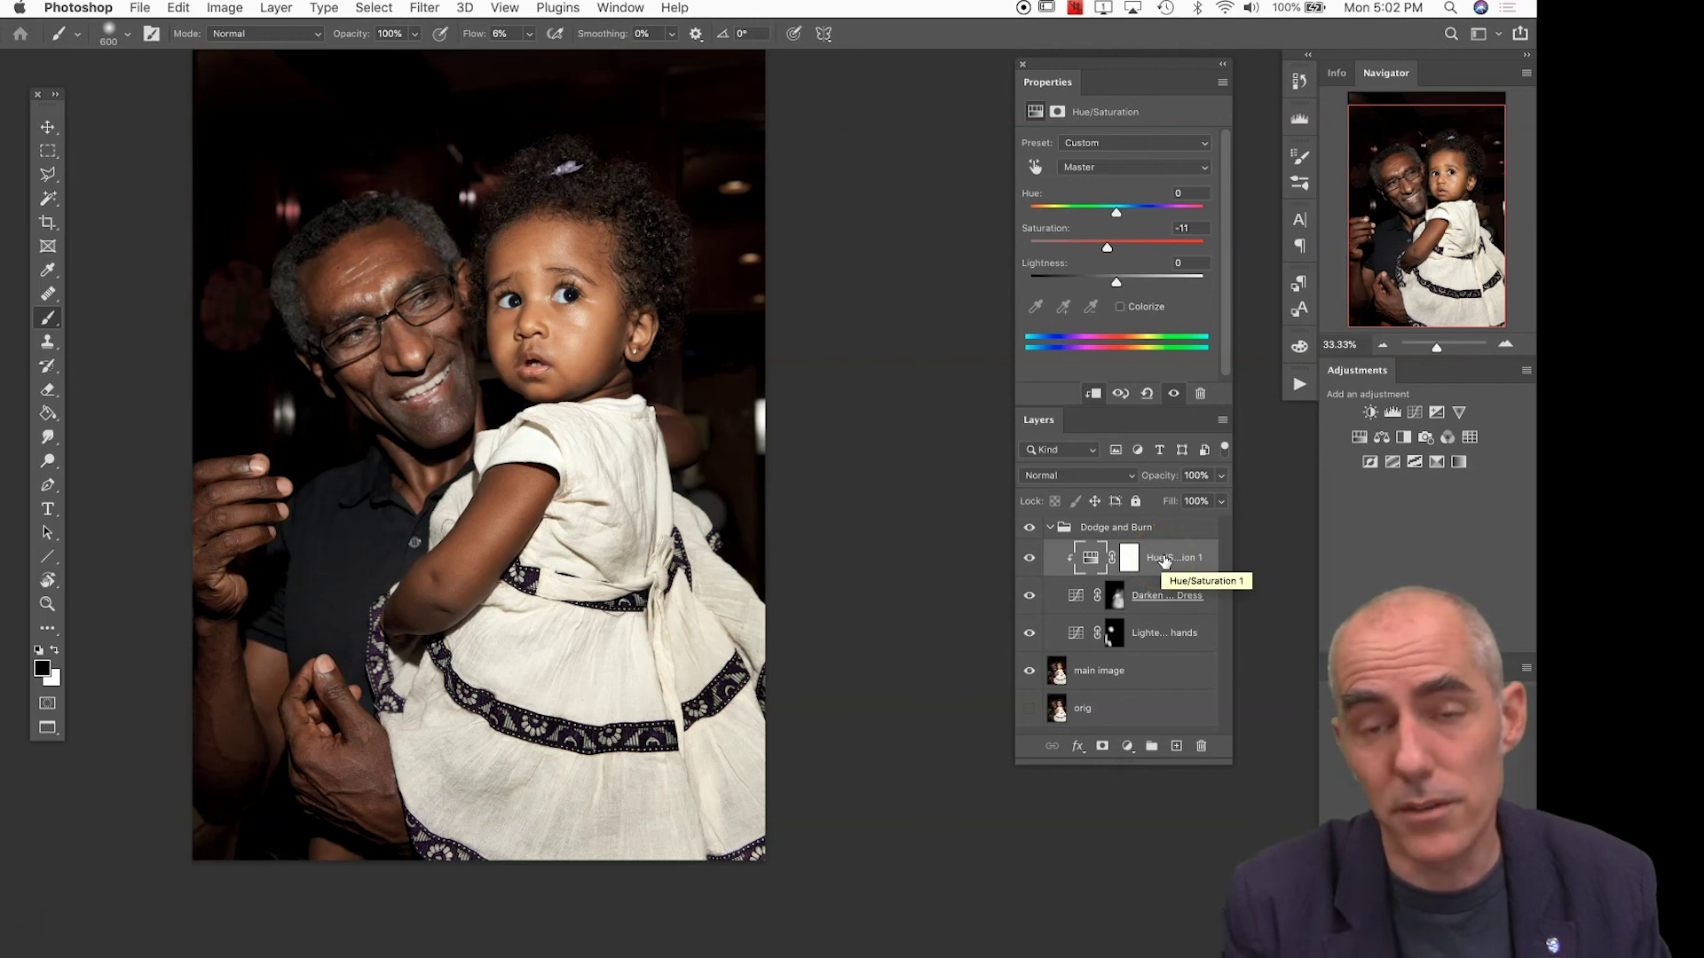
Rename the Hue/Saturation layer as "Slight Desaturation on Darkened dress"
double_click(1173, 559)
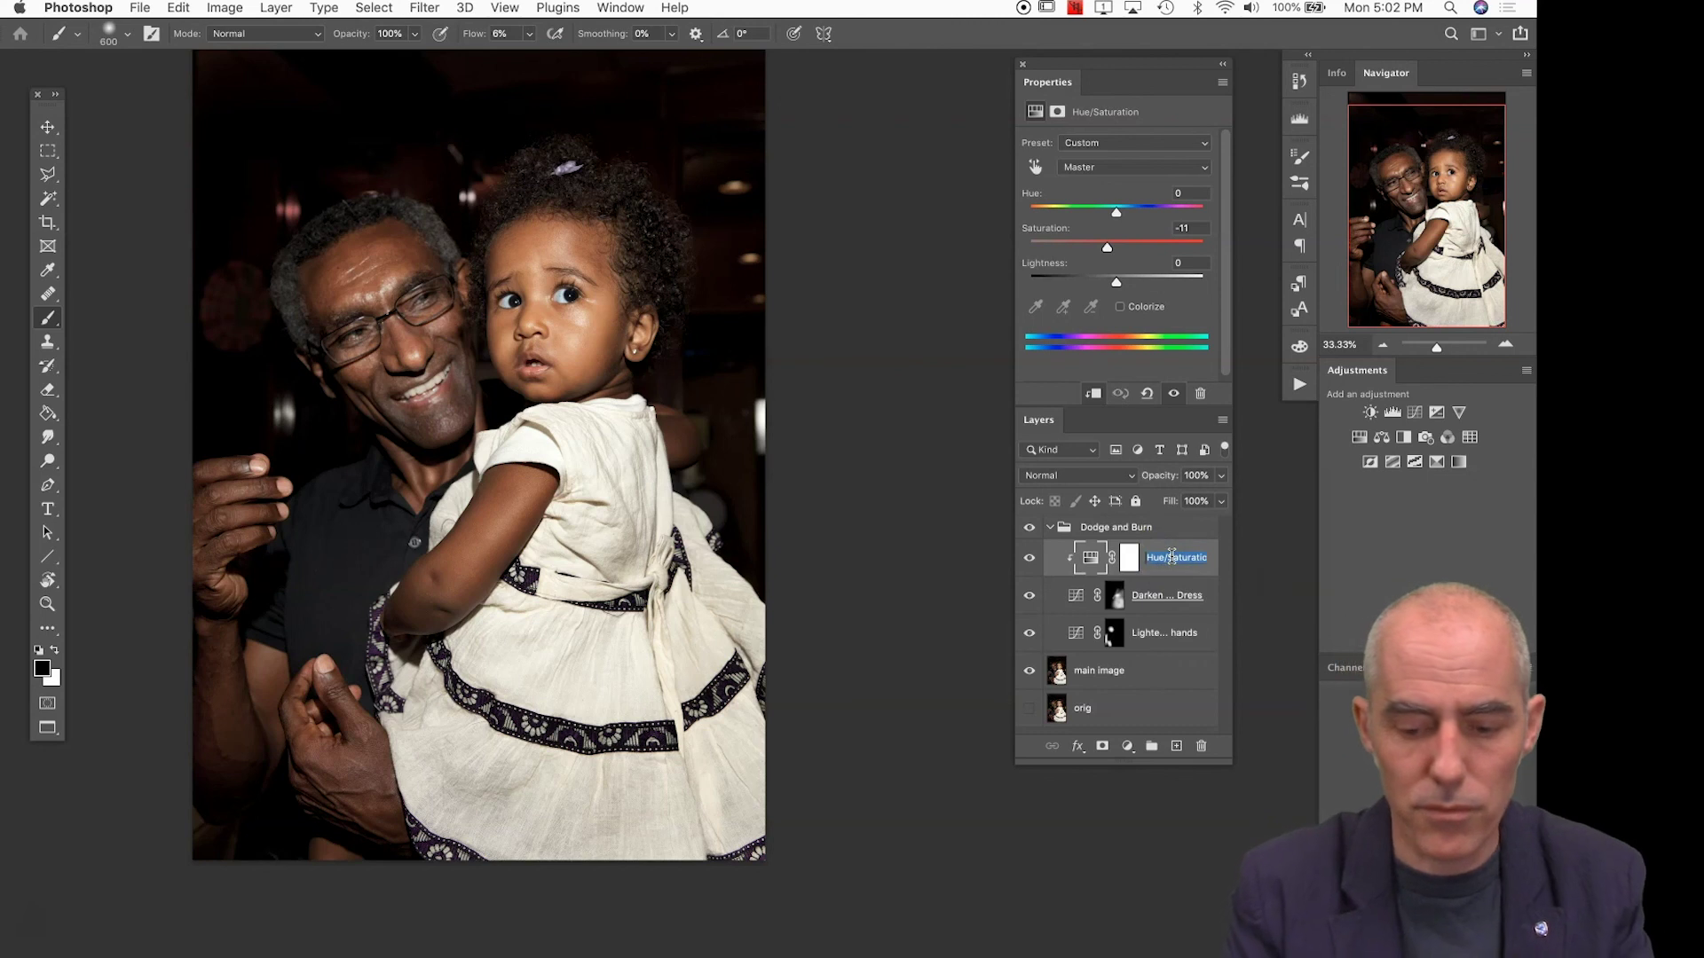
type("Slight")
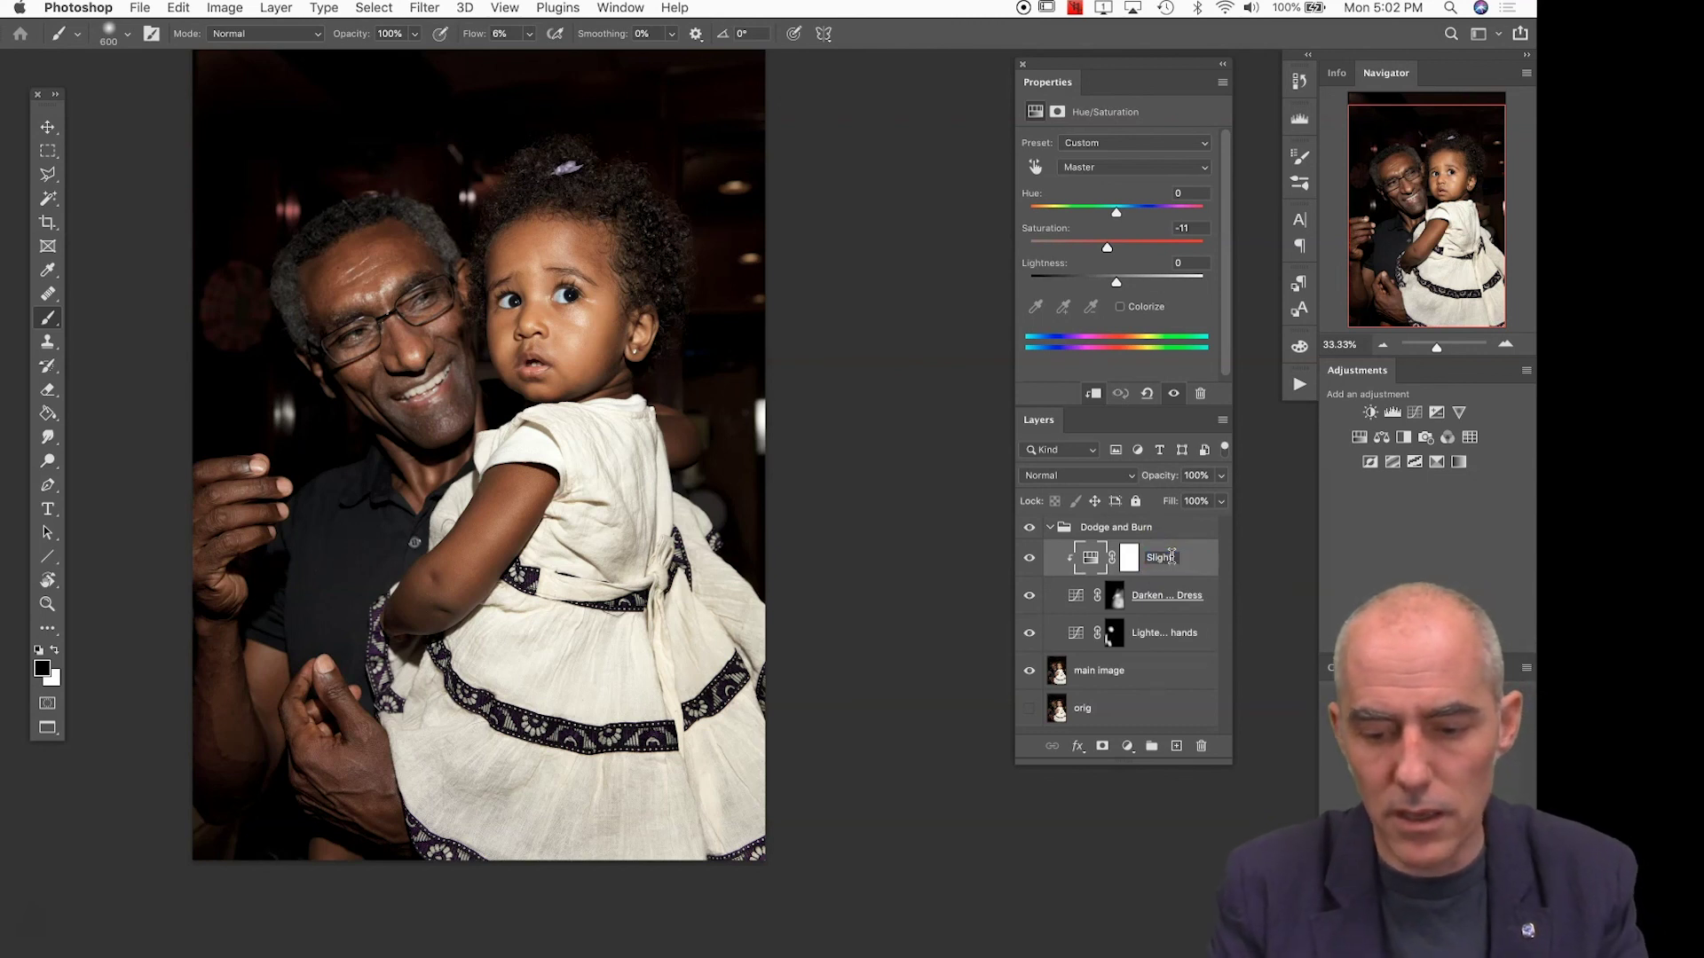
type(" Desaturatio")
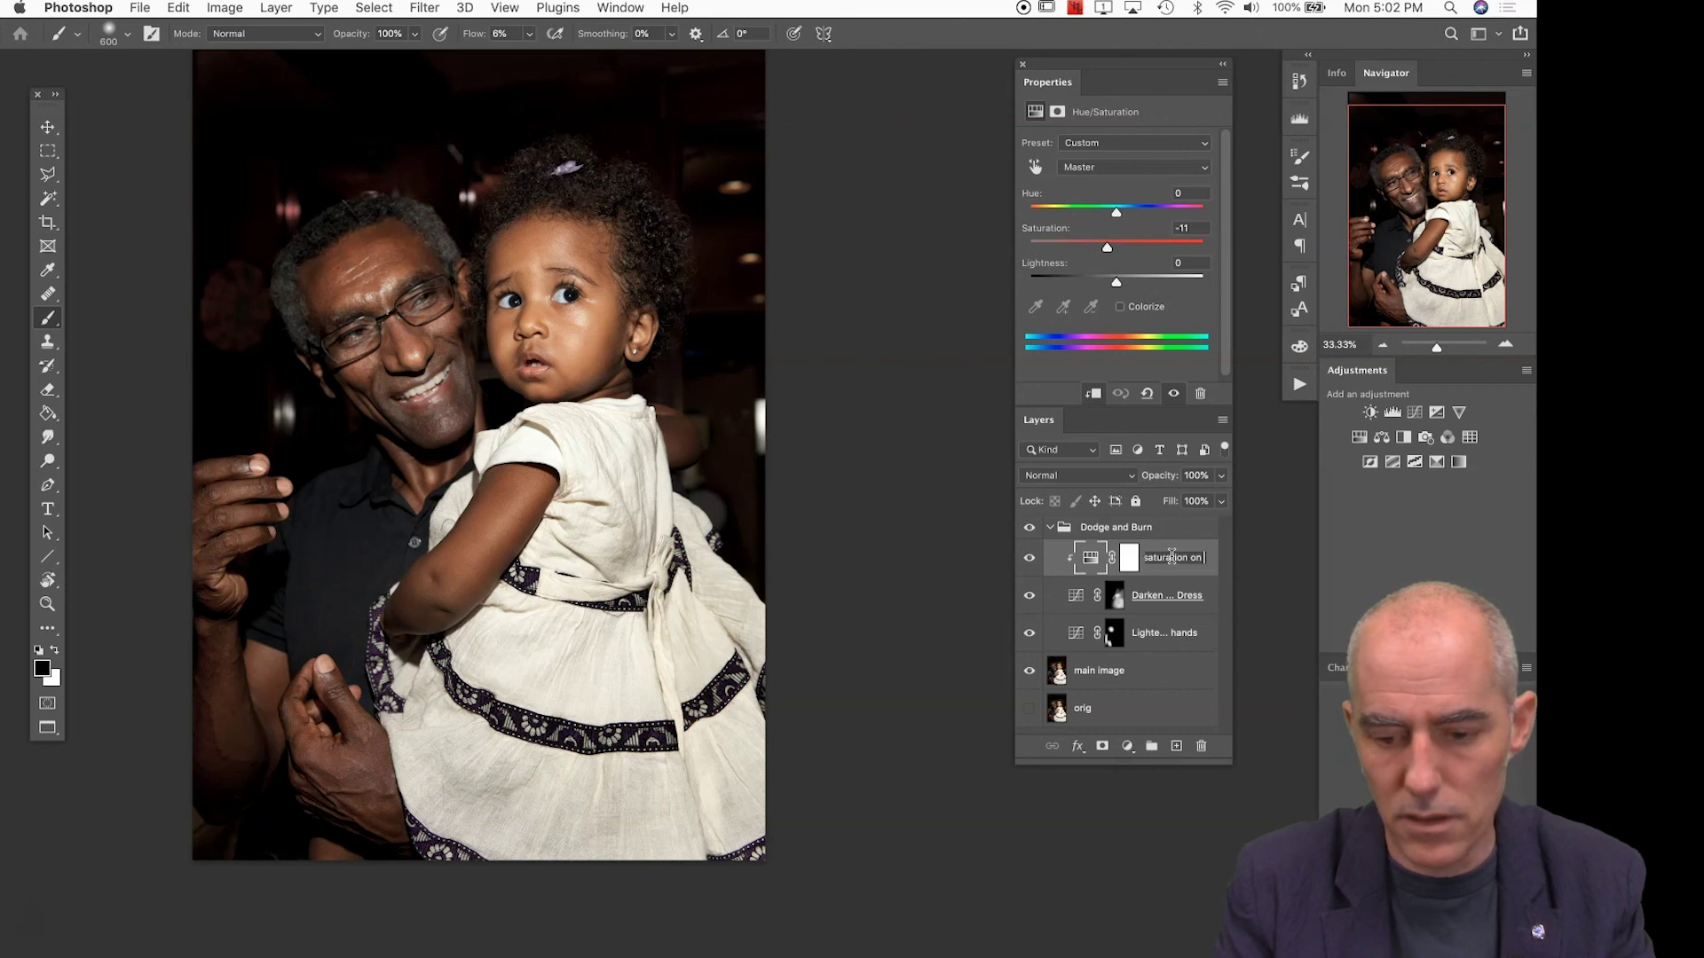
type("n on Dark")
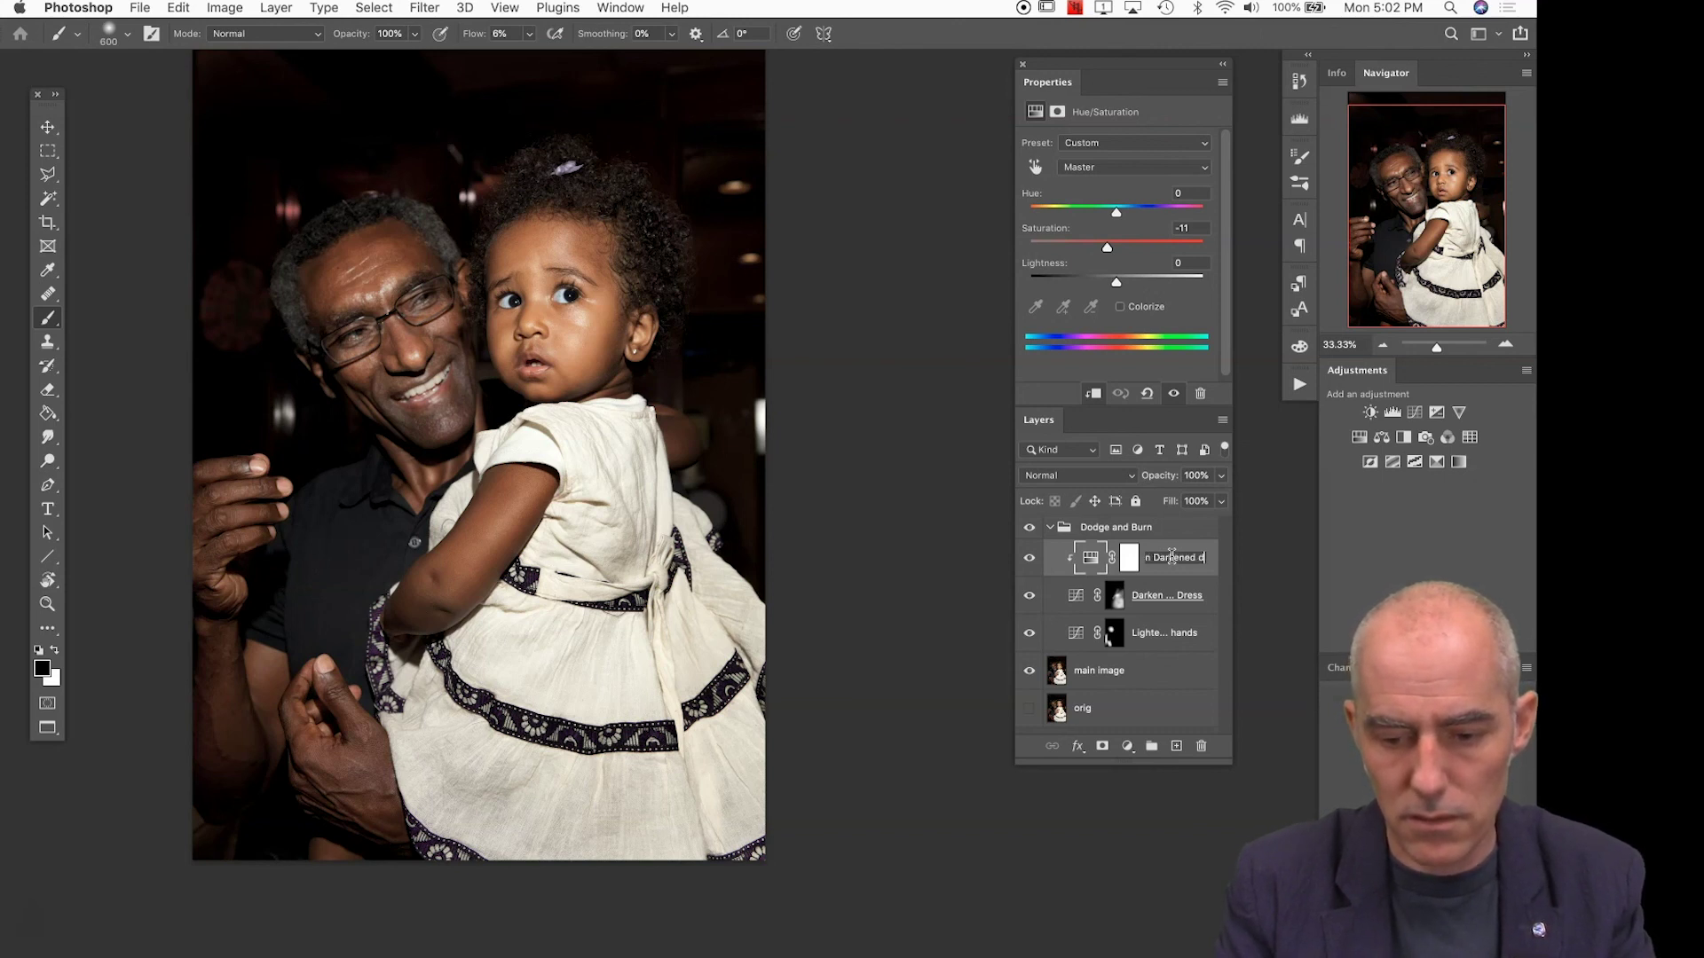
type("ened dress")
key("Return")
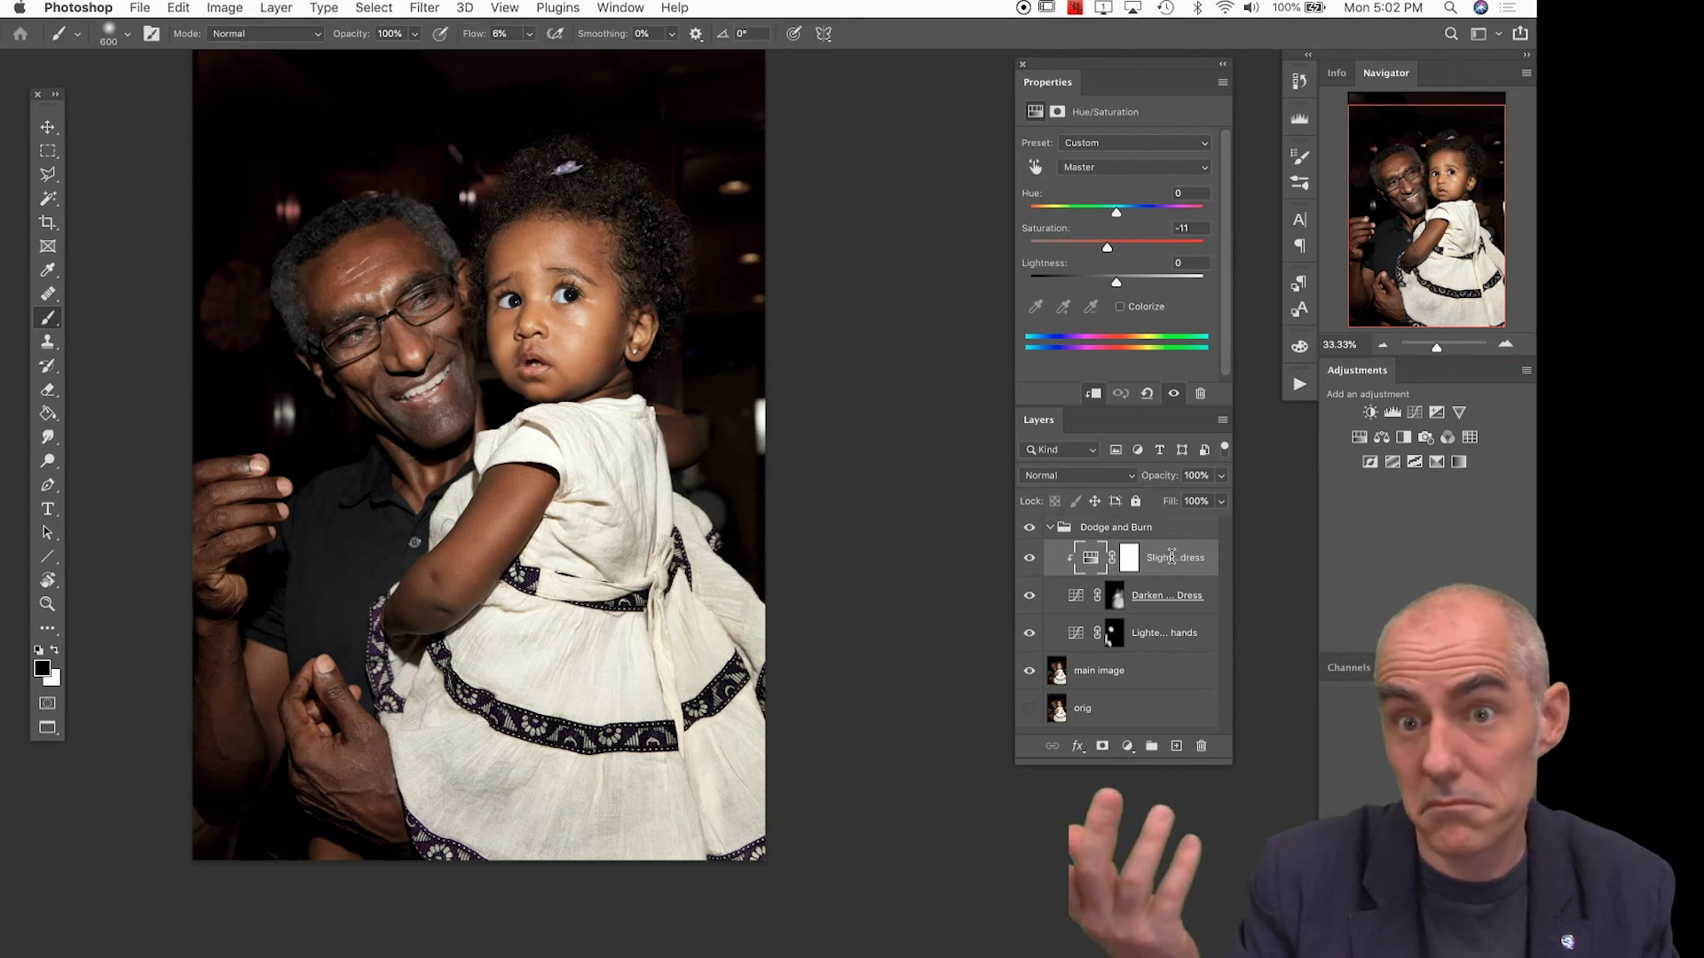